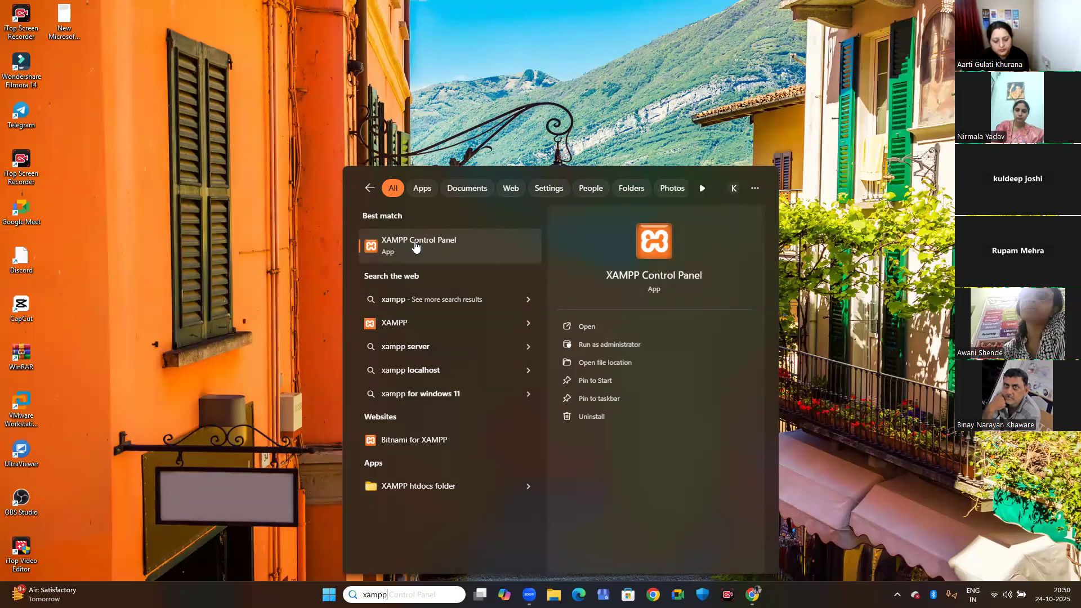
Open the XAMPP Control Panel and start the Apache and MySQL modules.
left_click(415, 245)
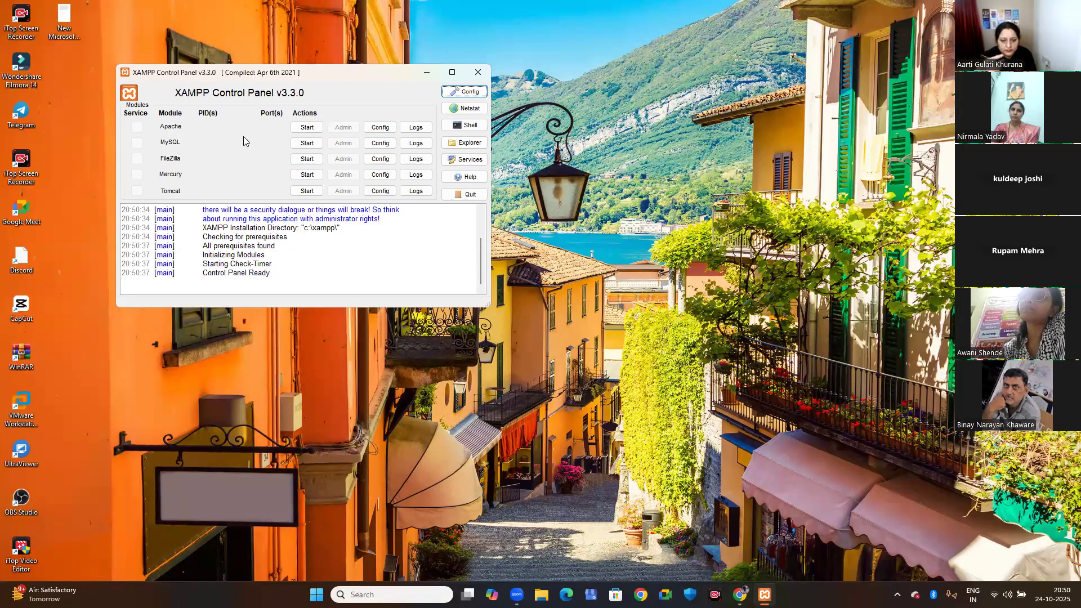
left_click(305, 129)
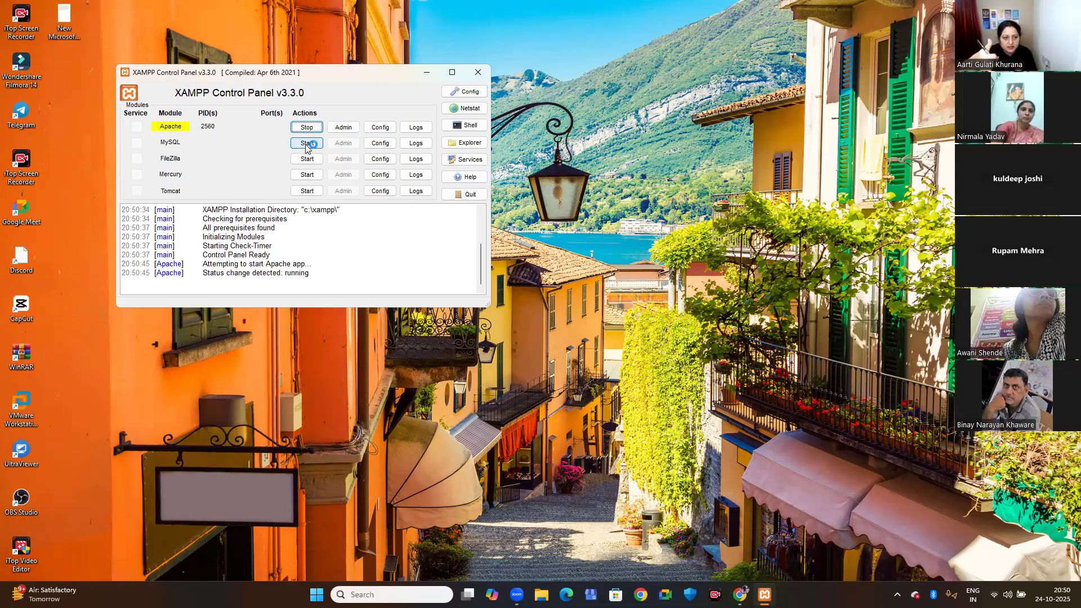
left_click(306, 145)
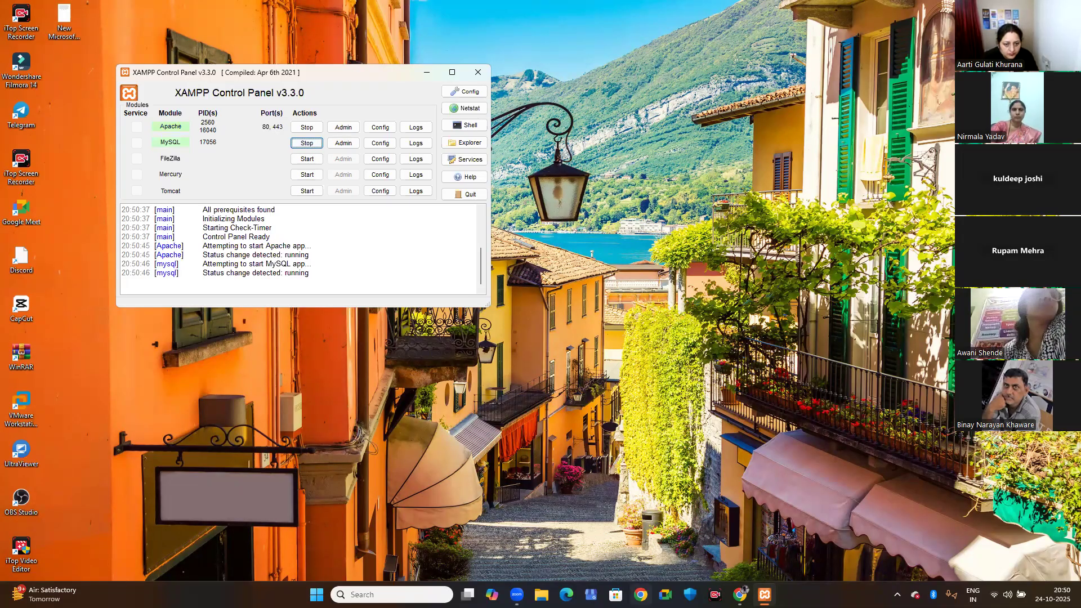
Switch to Chrome with the Digital Kuldeep profile and search Google for "wordpress windows defender popup" in a new tab.
left_click(640, 594)
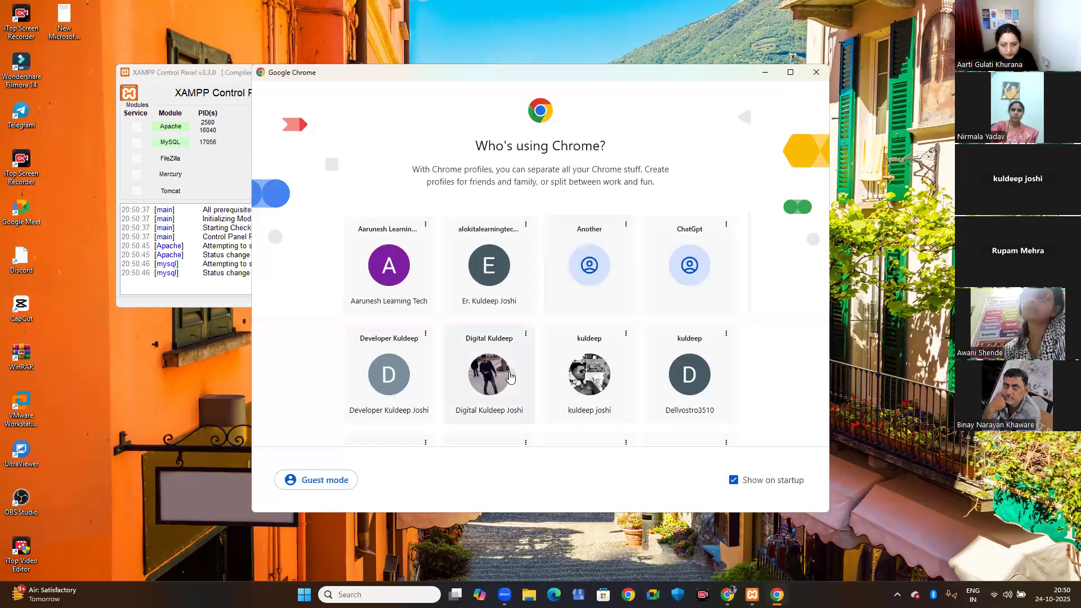
left_click(489, 374)
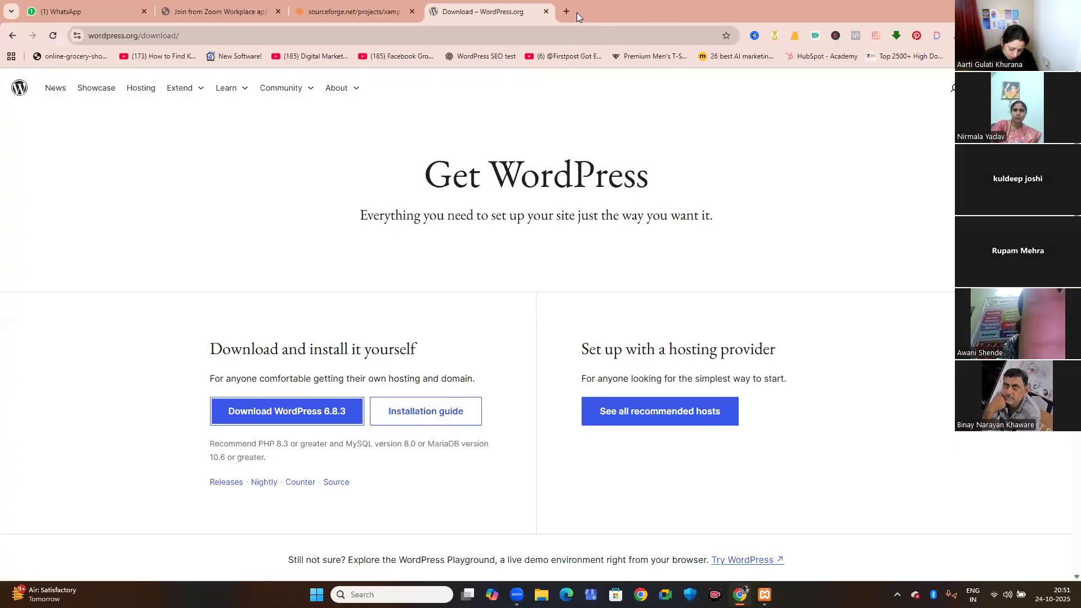
left_click(565, 11)
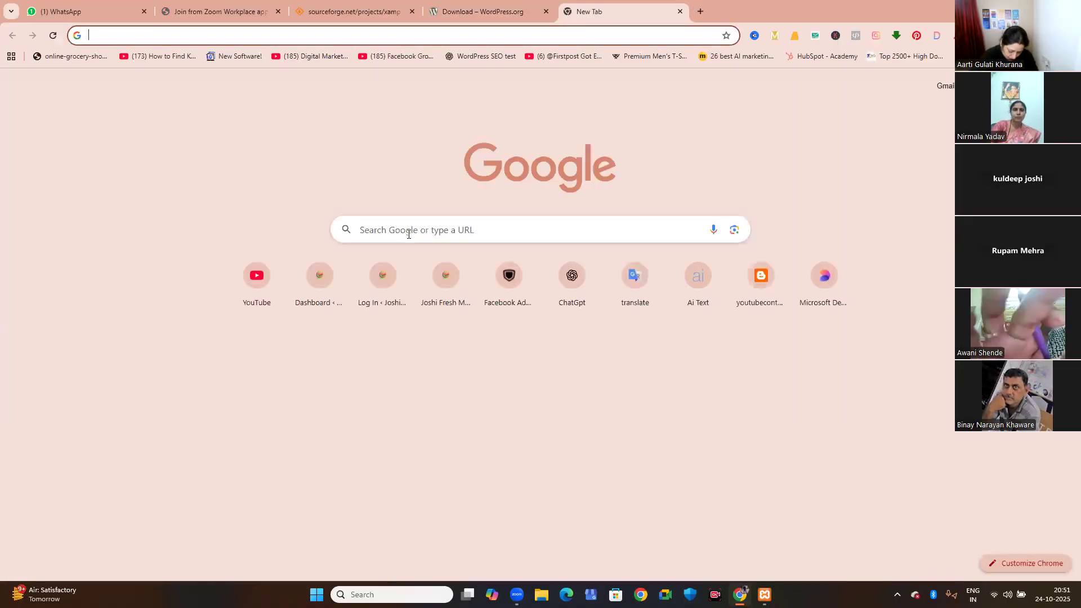
left_click(409, 234)
type("wo")
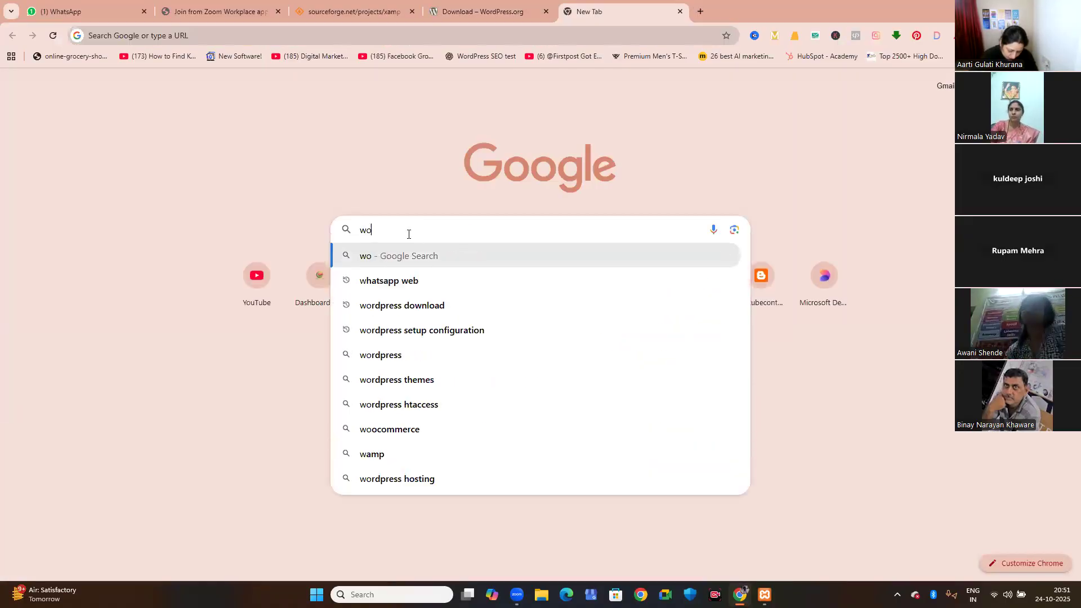
type("rdpress w")
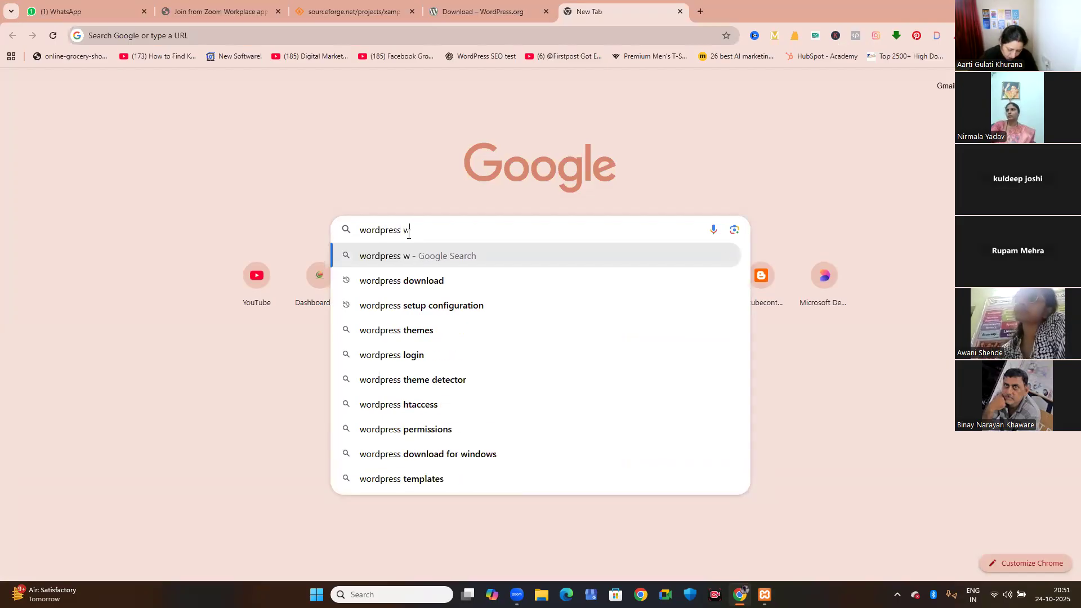
type("indows d")
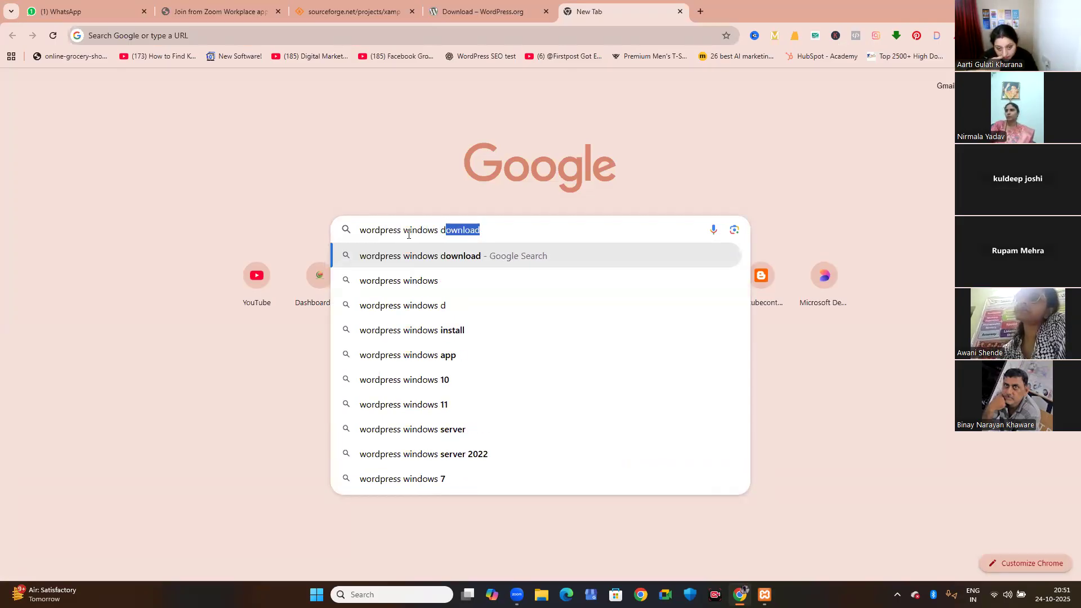
type("efender pop")
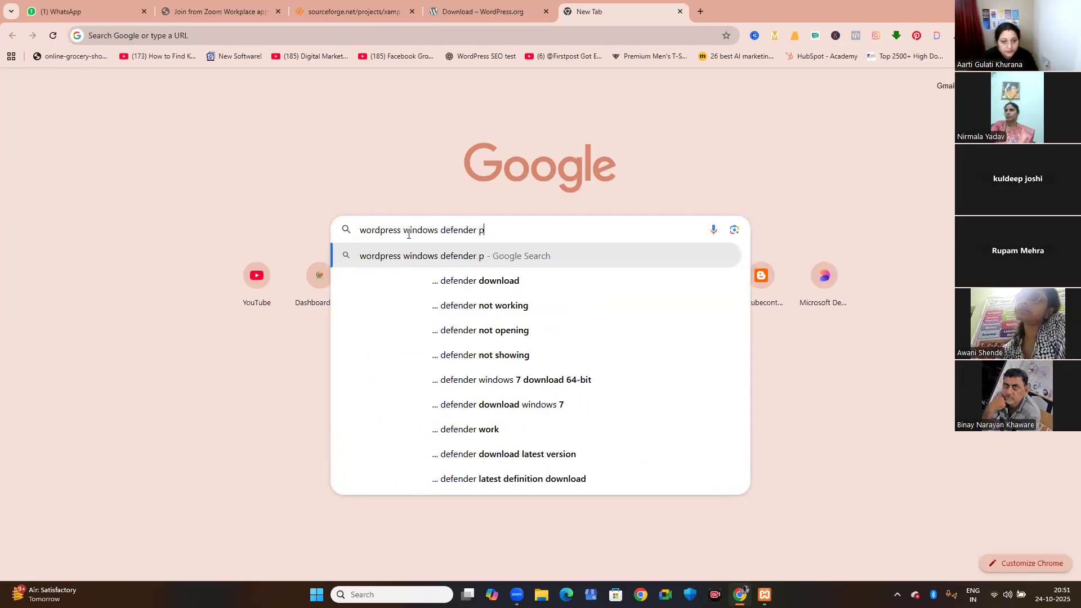
type("up")
key("Return")
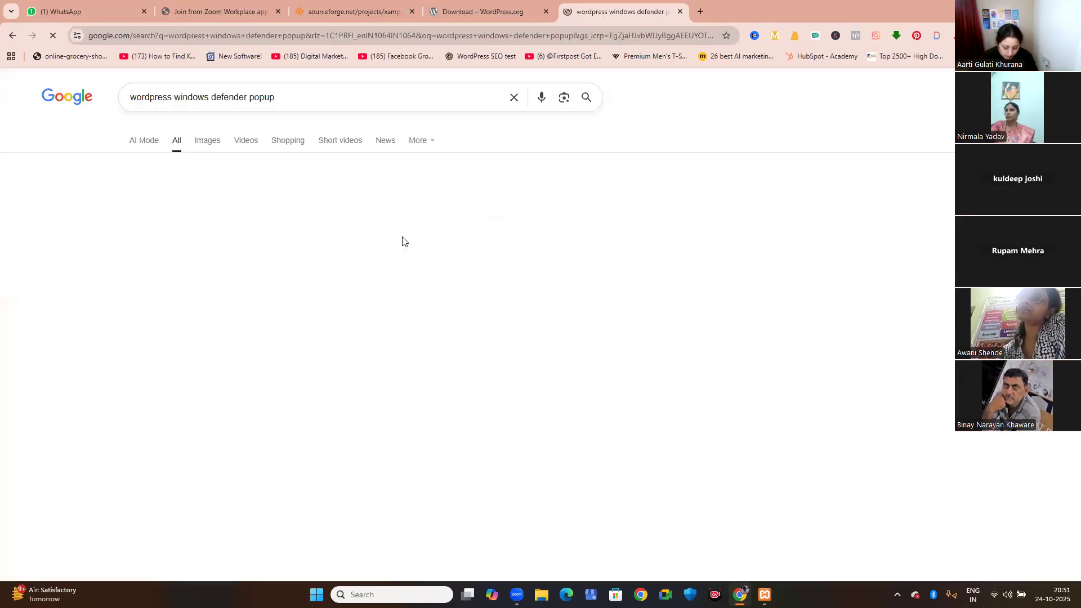
Show the image results, preview the Mozilla Support firewall alert example, and minimize the browser.
left_click(201, 148)
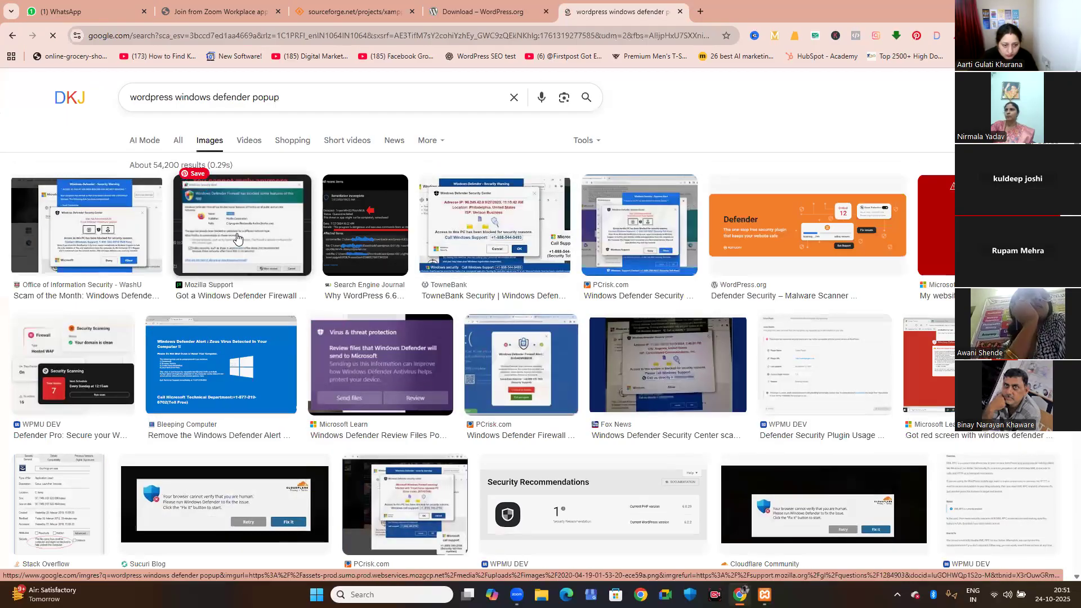
left_click(301, 303)
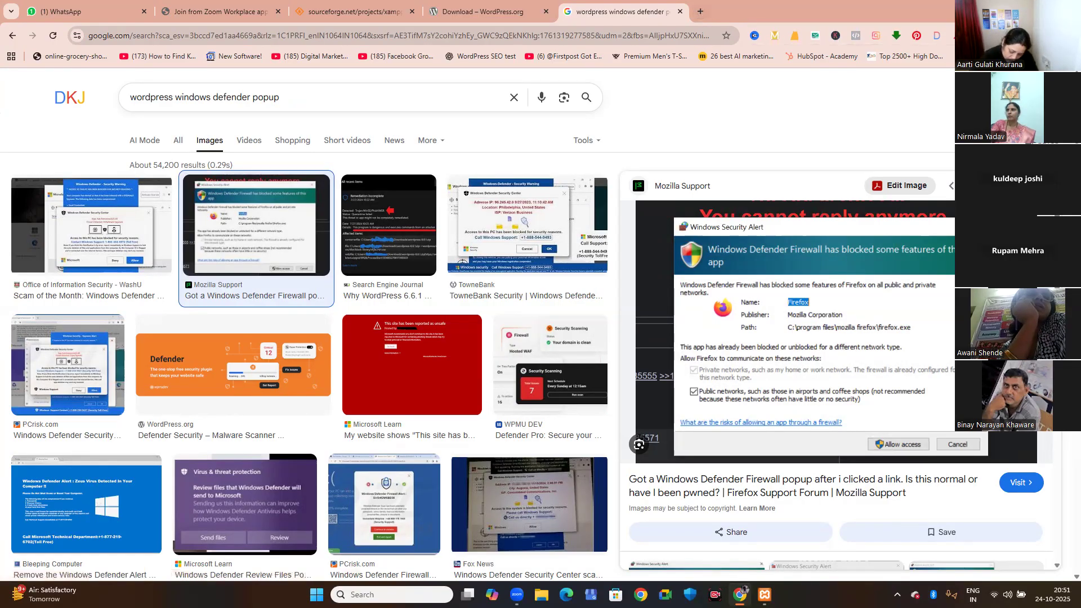
left_click(1015, 12)
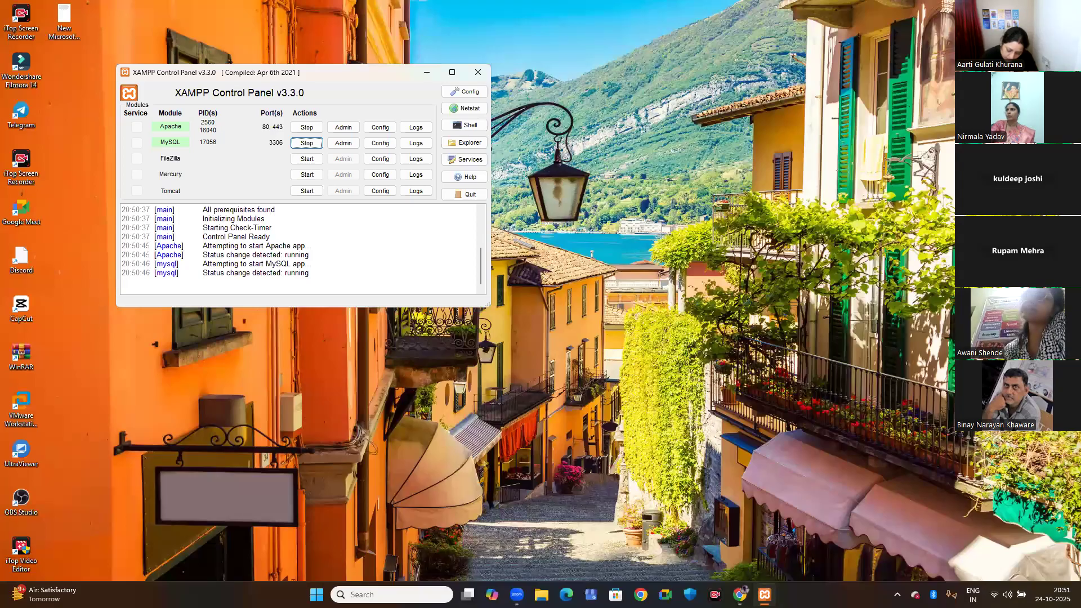
Return to Chrome, check the recent download history for the WordPress archive, and minimize the browser again.
key("alt+Tab")
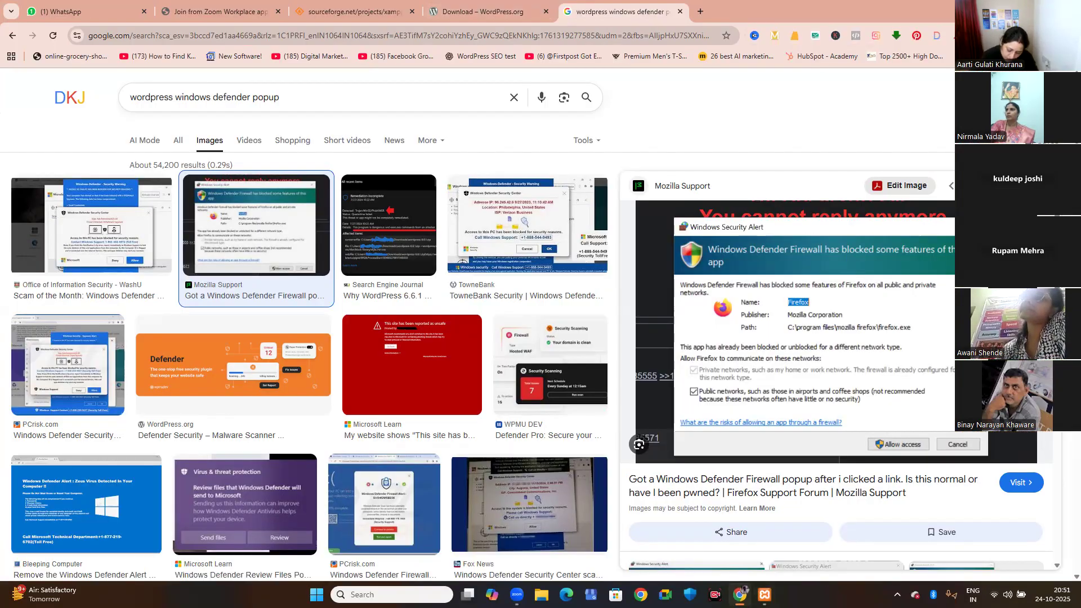
left_click(1029, 36)
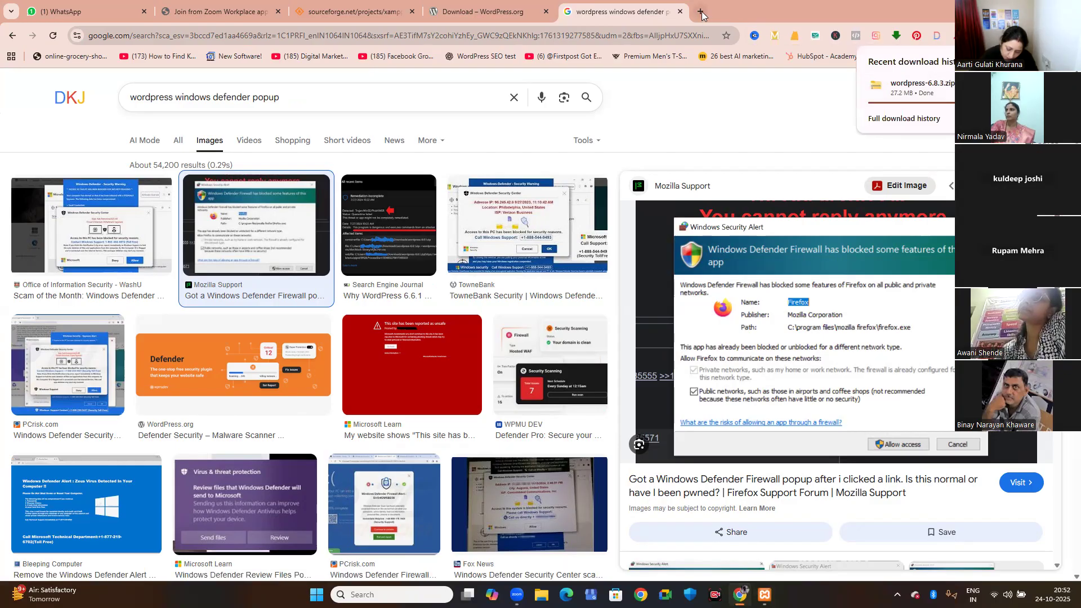
left_click(1016, 10)
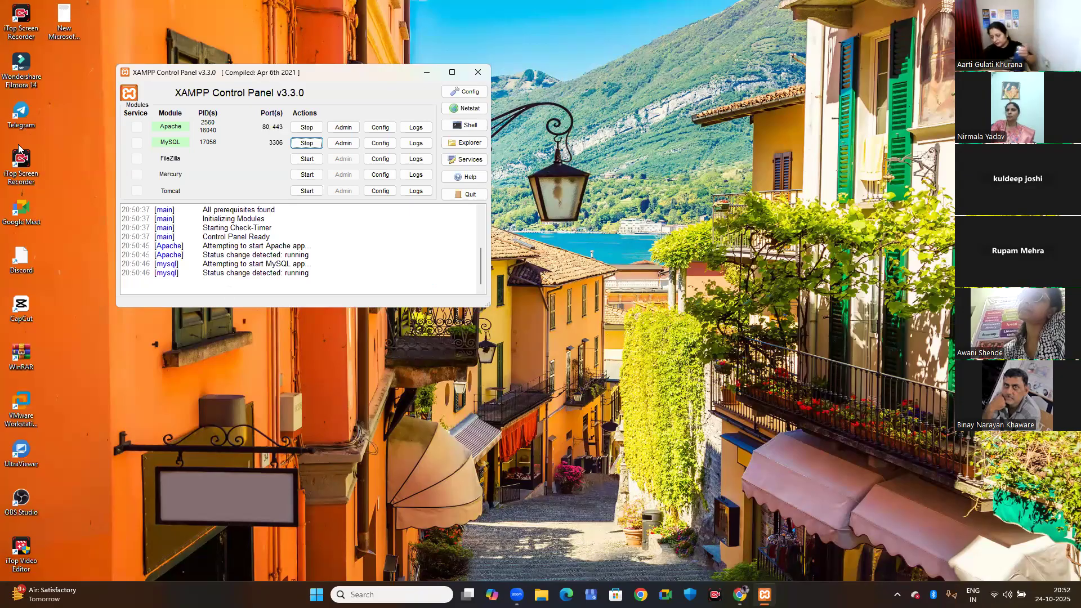
Switch to File Explorer and open the octumber-2025 folder on New Volume (G:).
left_click(541, 595)
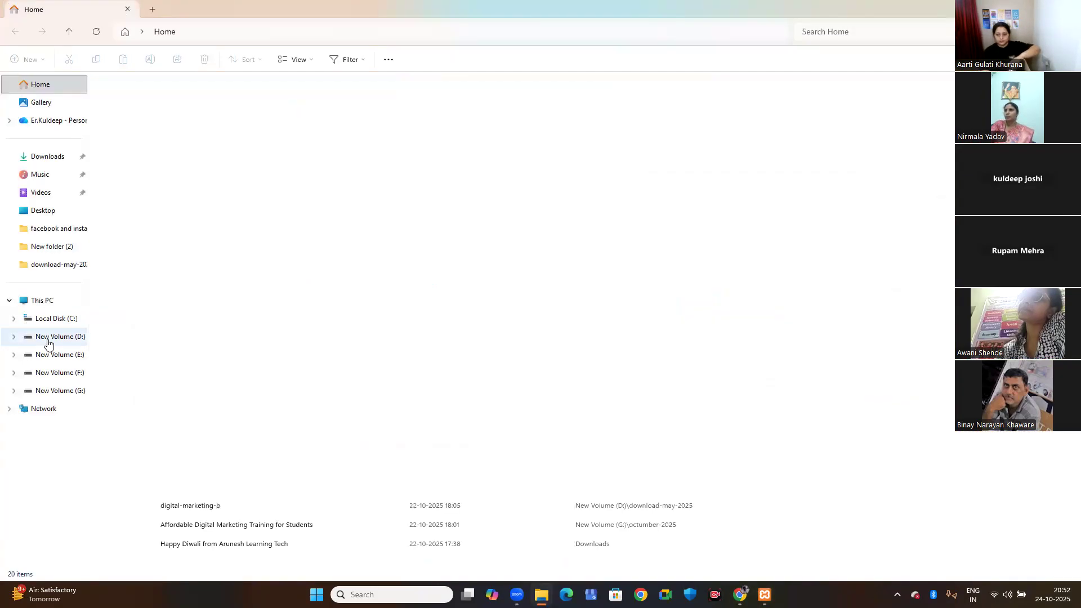
left_click(55, 391)
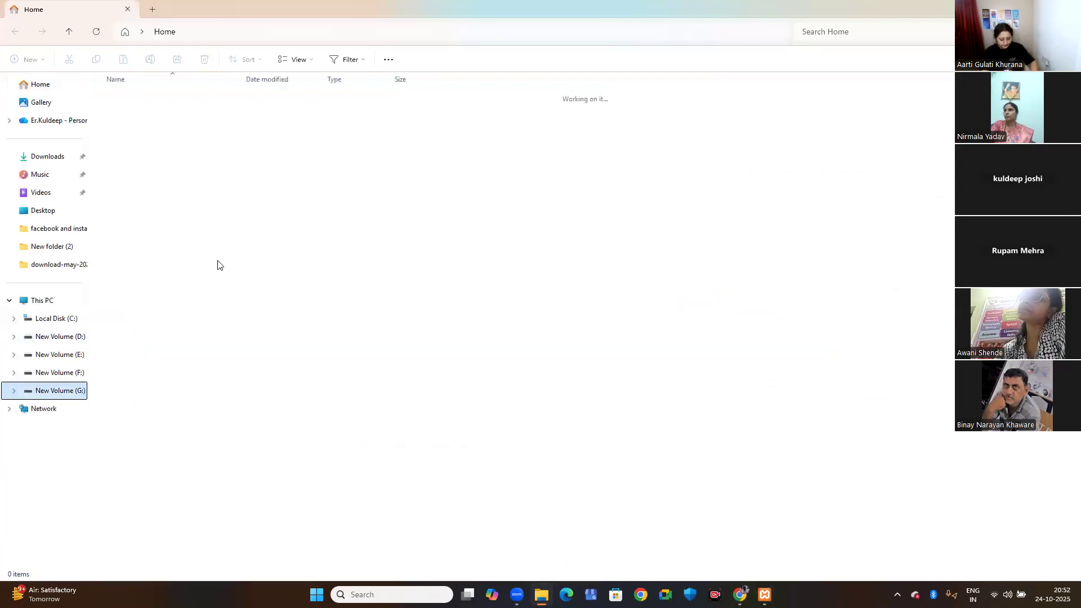
double_click(133, 302)
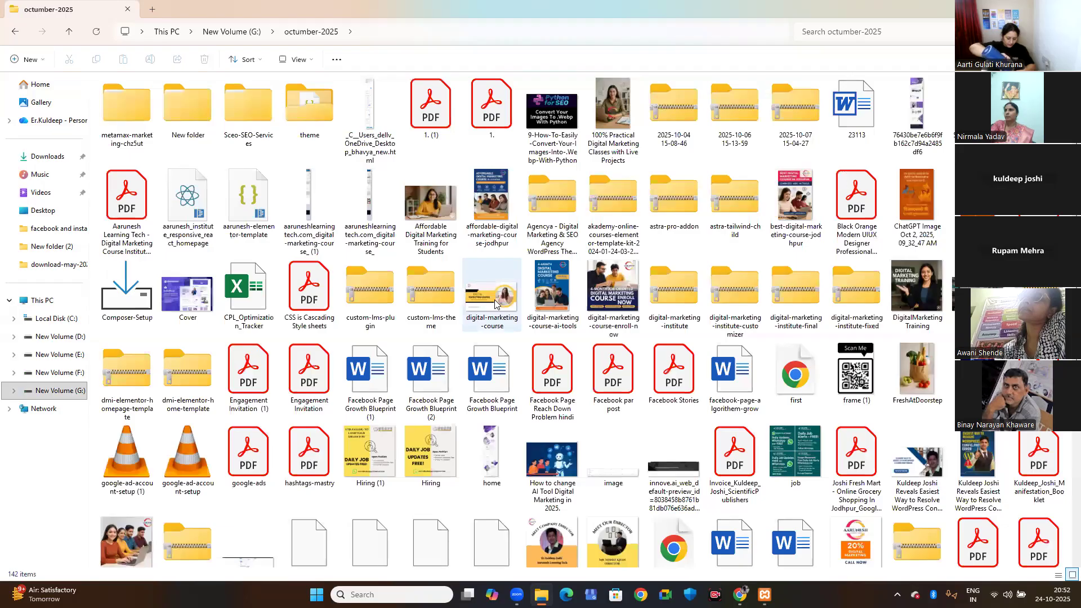
Locate and copy the wordpress-6.8.3 archive in the octumber-2025 folder, and close the folder window.
left_click(448, 288)
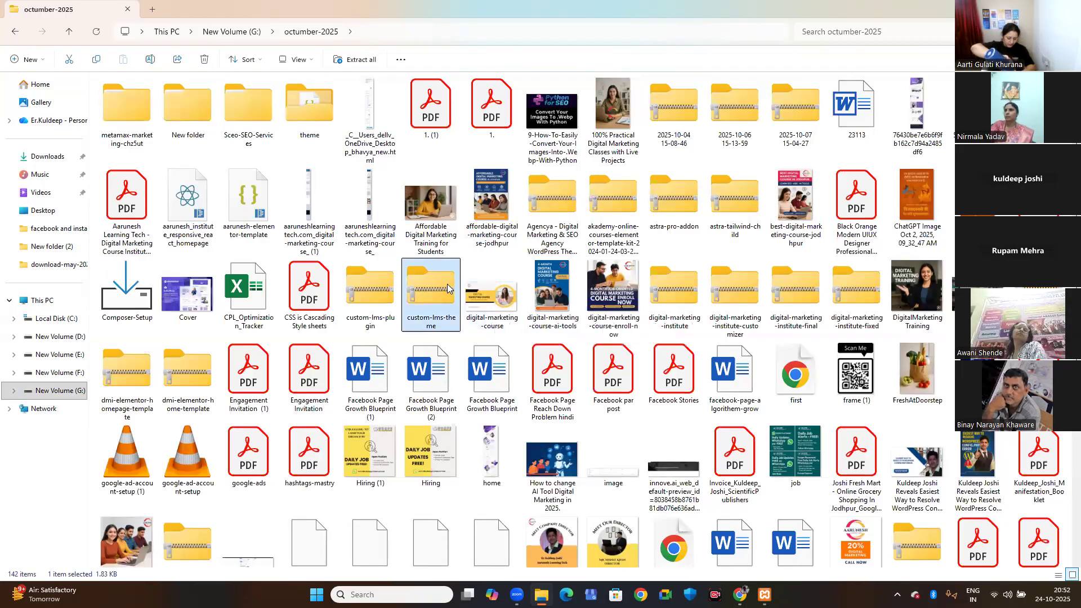
key("w")
key("w")
key("w")
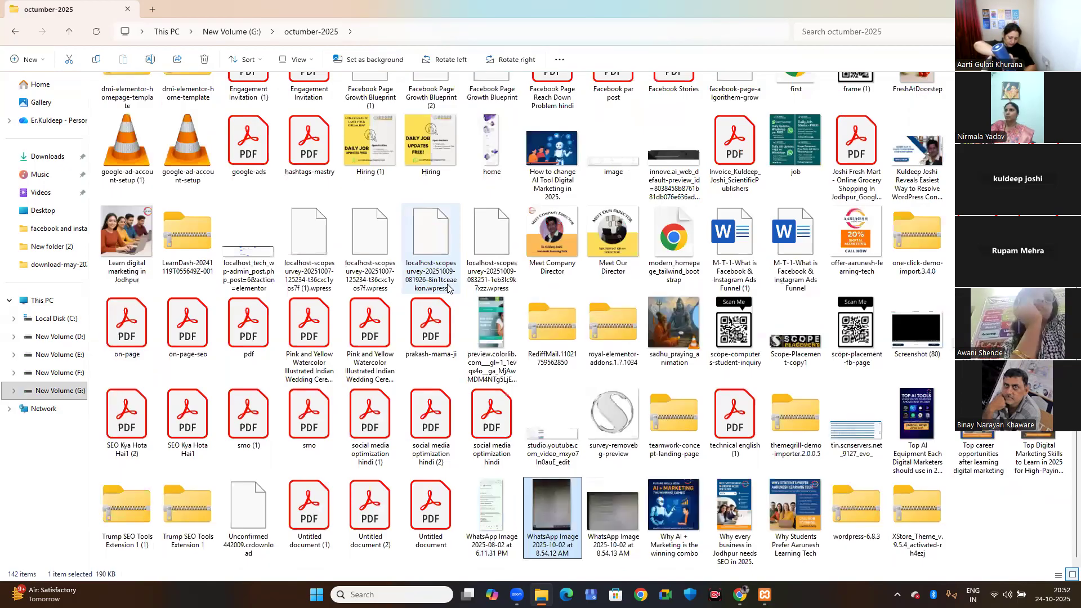
key("w")
key("w")
key("w")
key("w")
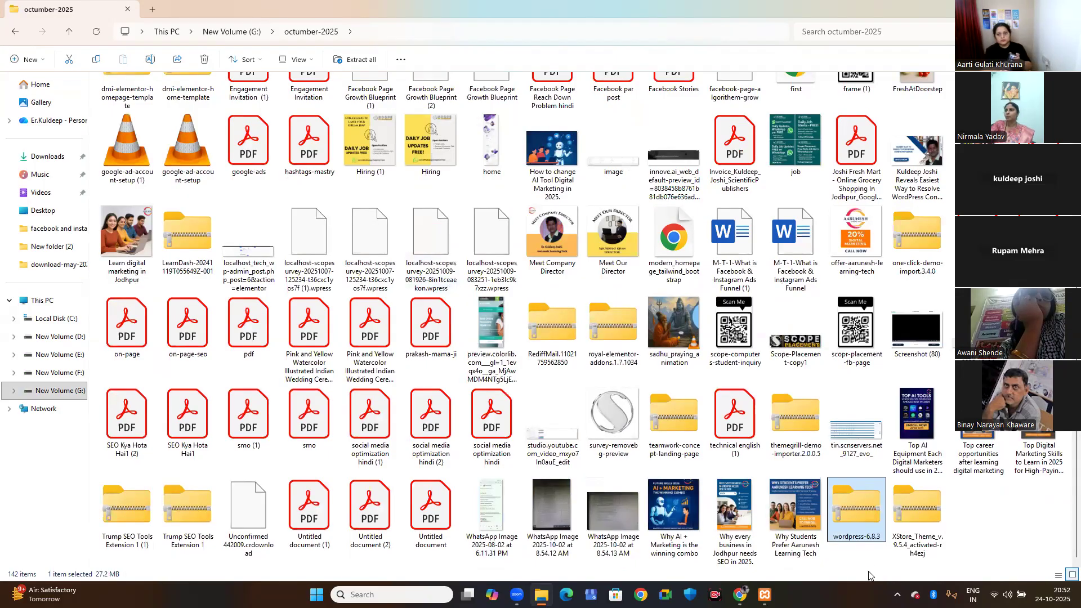
right_click(864, 515)
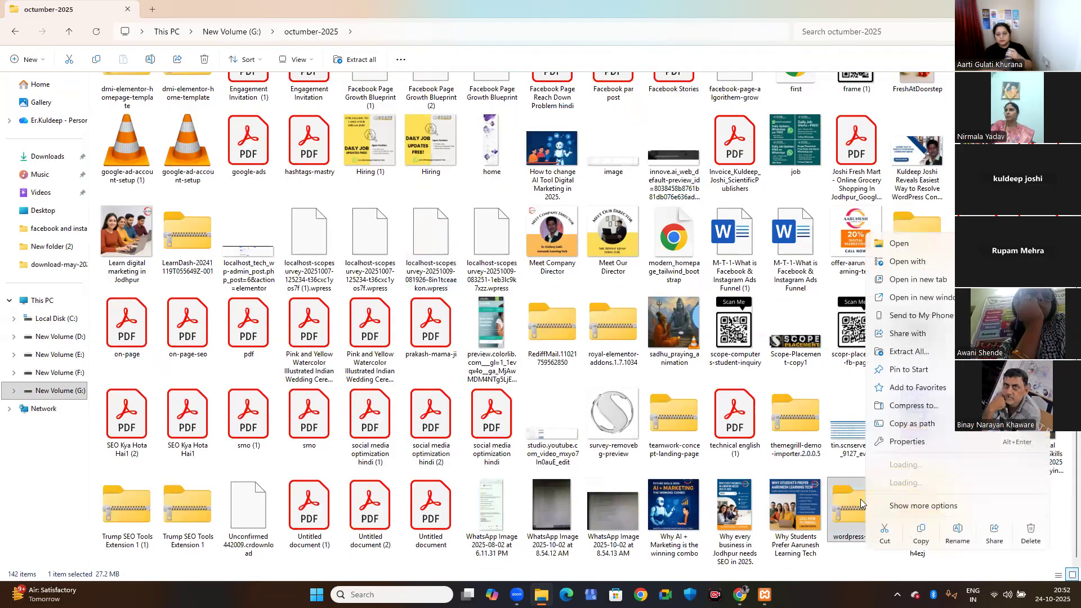
left_click(921, 532)
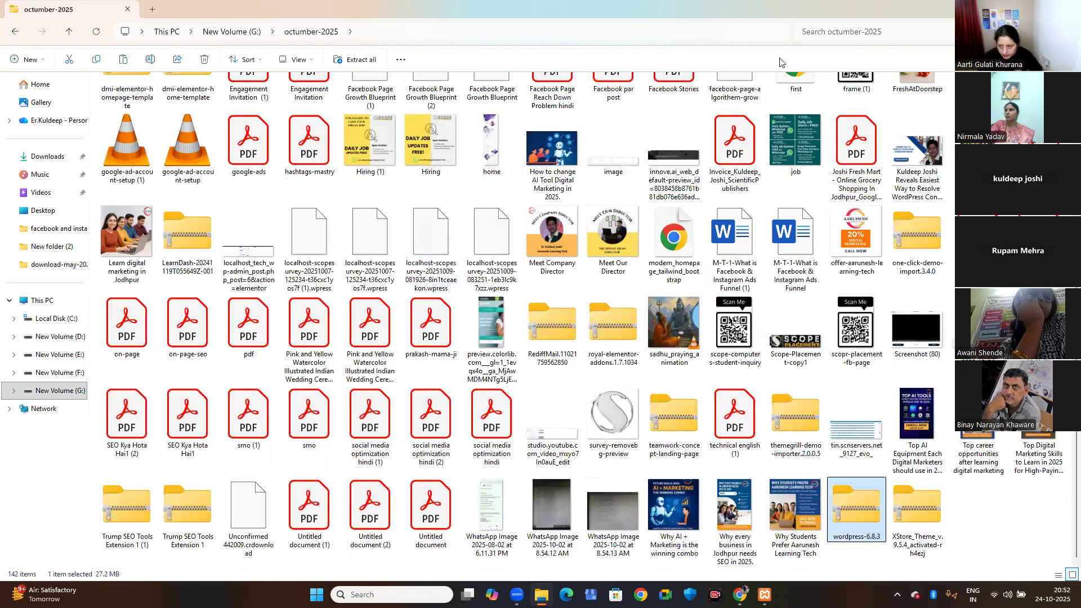
key("alt+F4")
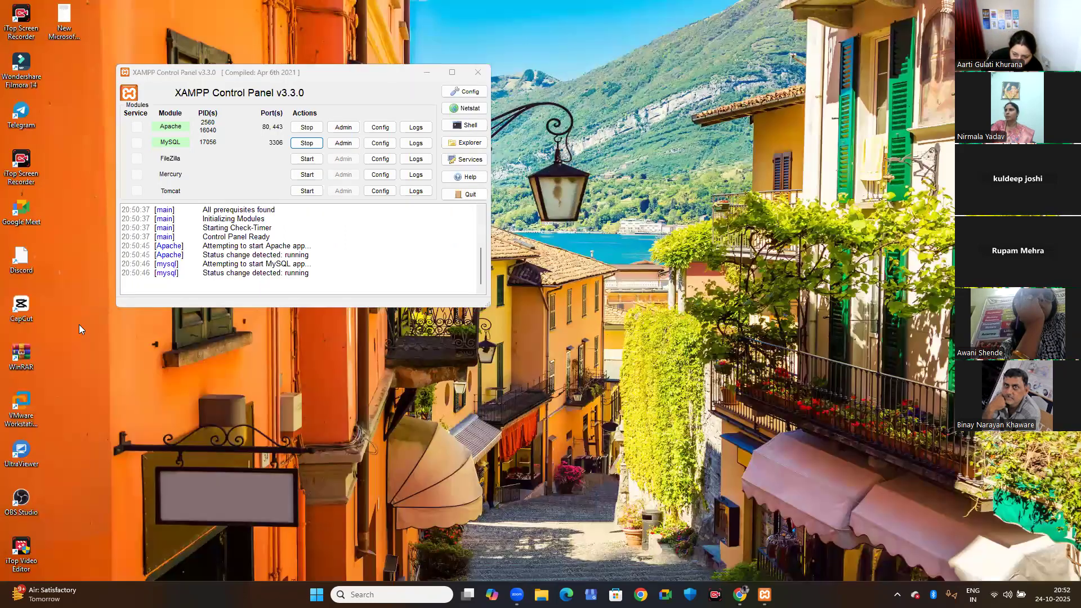
Create a desktop folder named wordpress and paste the copied wordpress-6.8.3 archive into it.
right_click(98, 296)
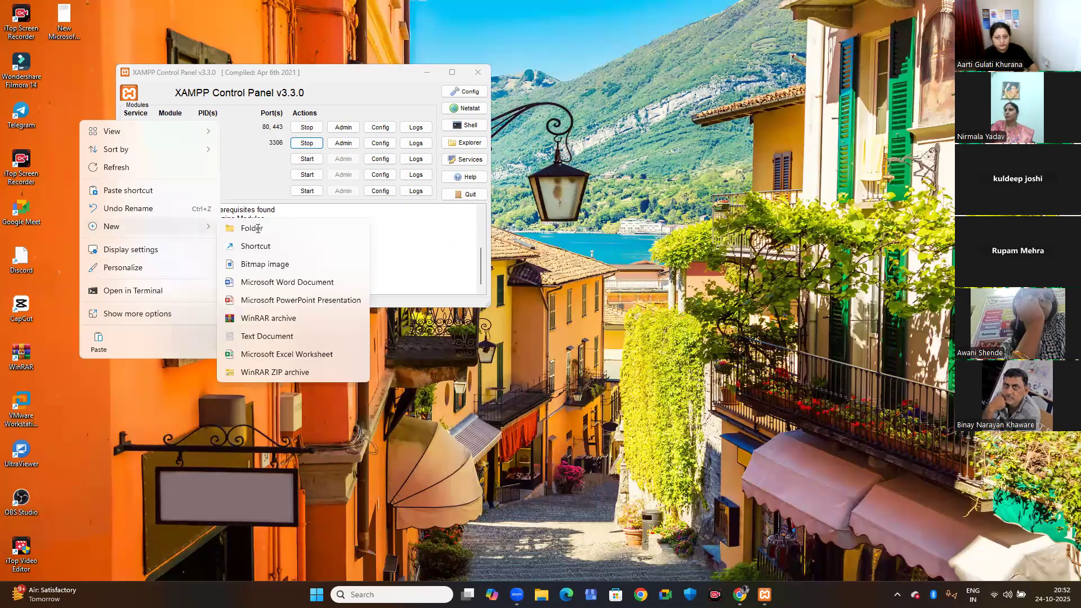
left_click(231, 228)
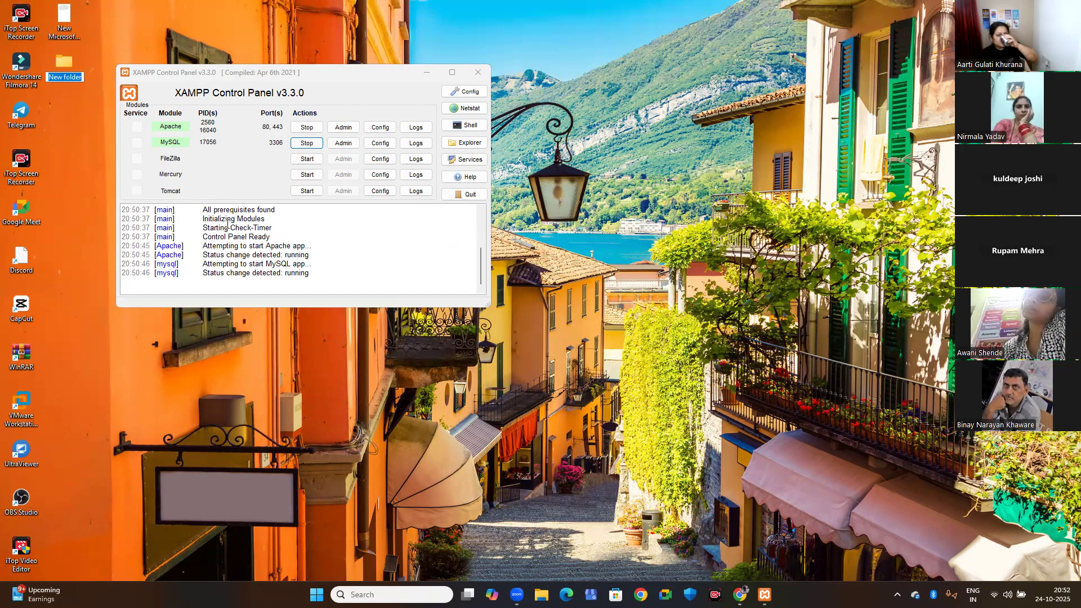
type("wordpress")
key("Return")
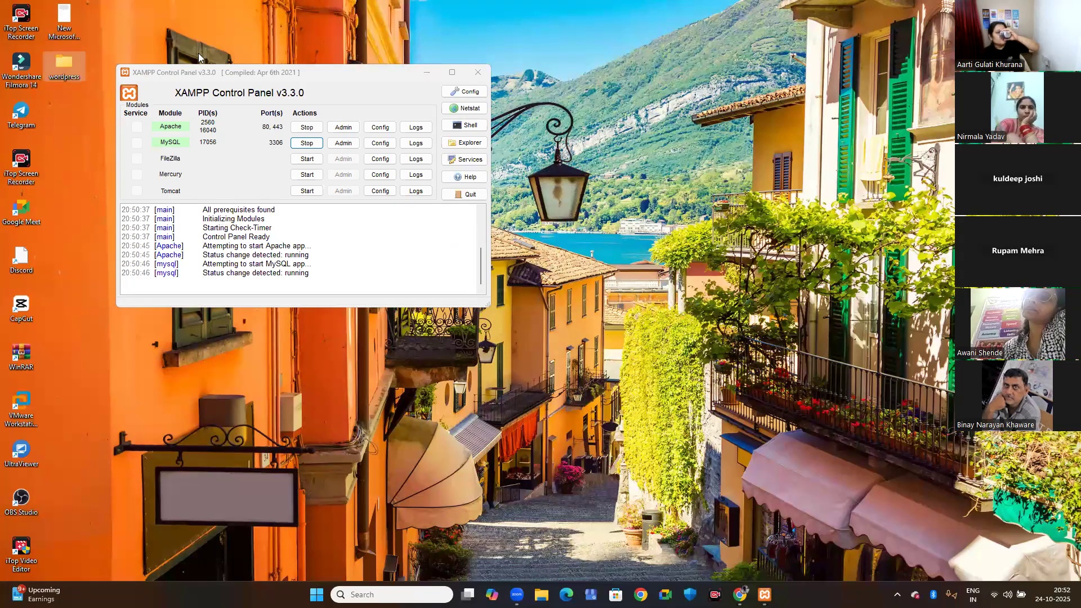
double_click(76, 65)
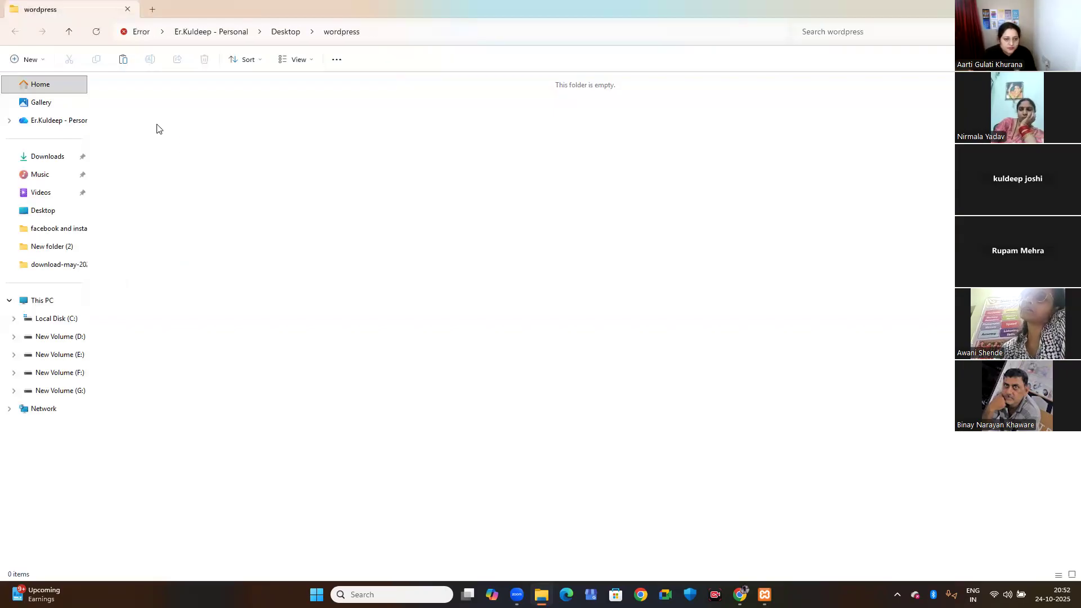
key("ctrl+v")
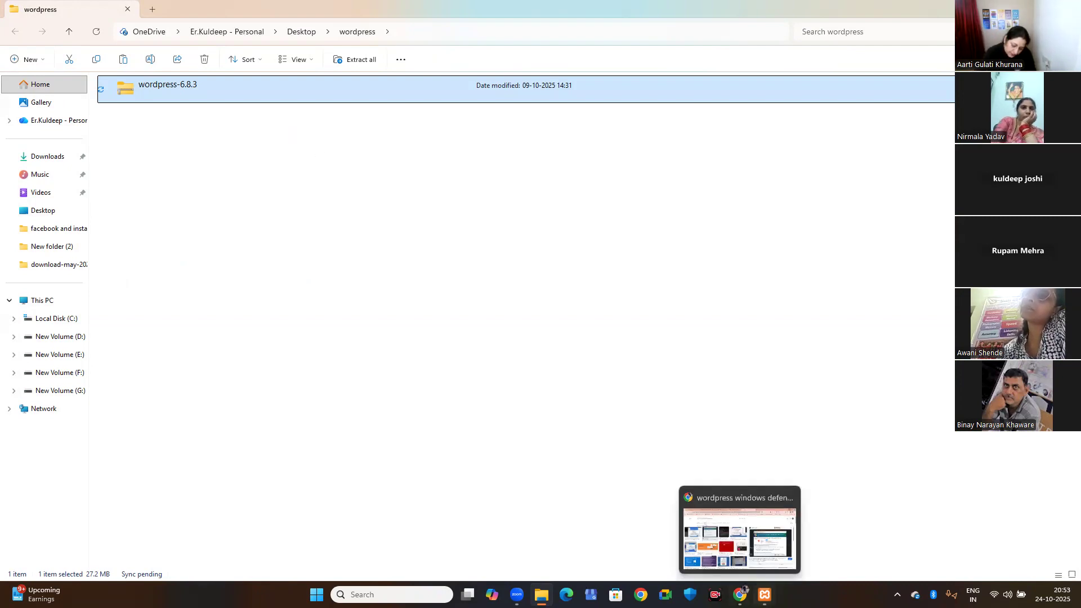
Bring up the XAMPP Control Panel, close its window, and search Windows for xam.
left_click(764, 595)
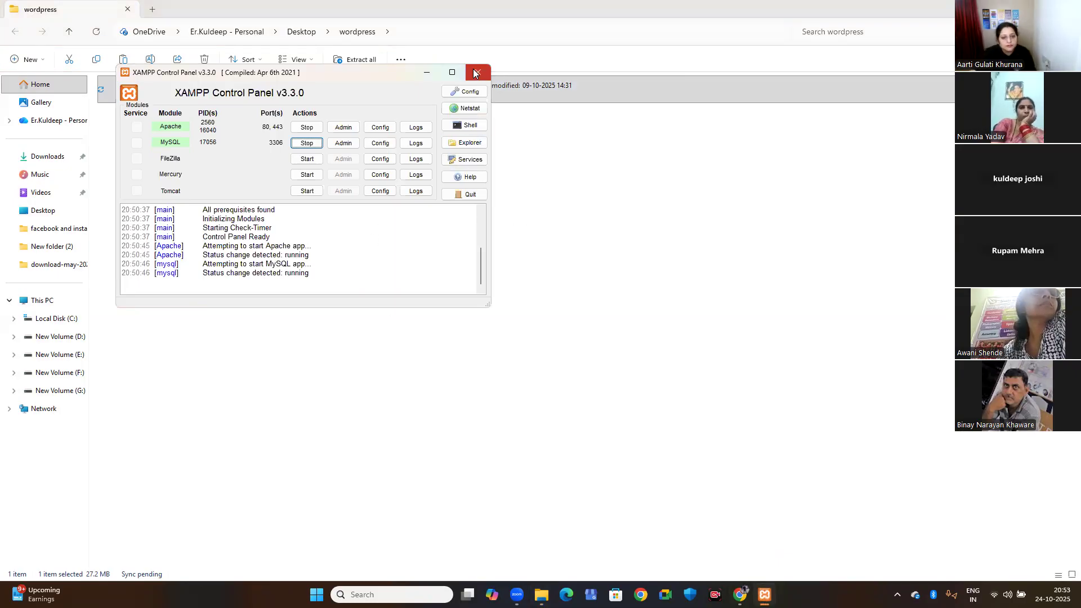
left_click(475, 72)
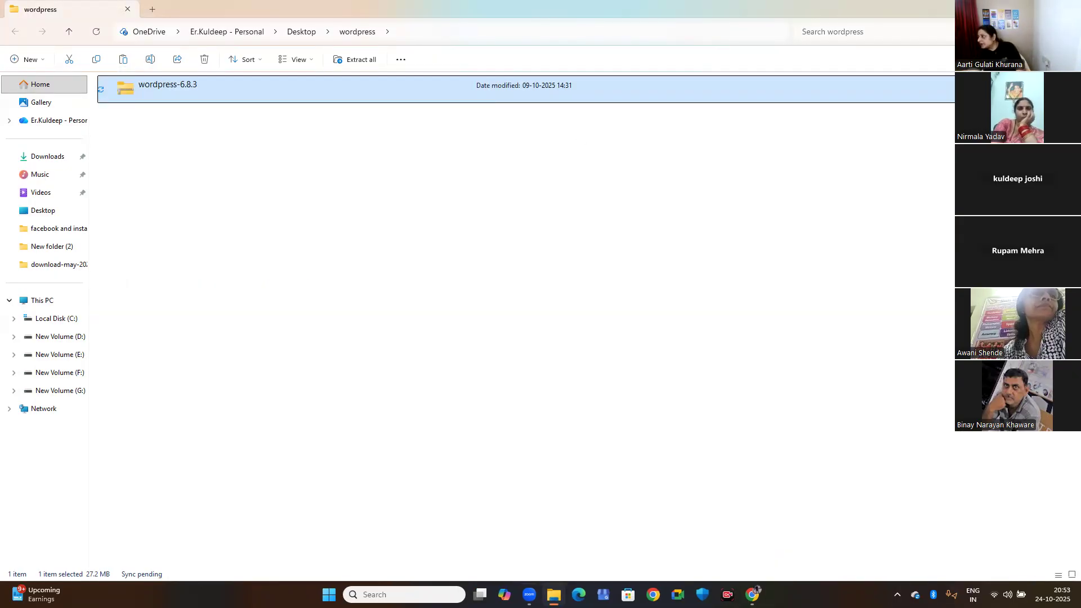
key("super")
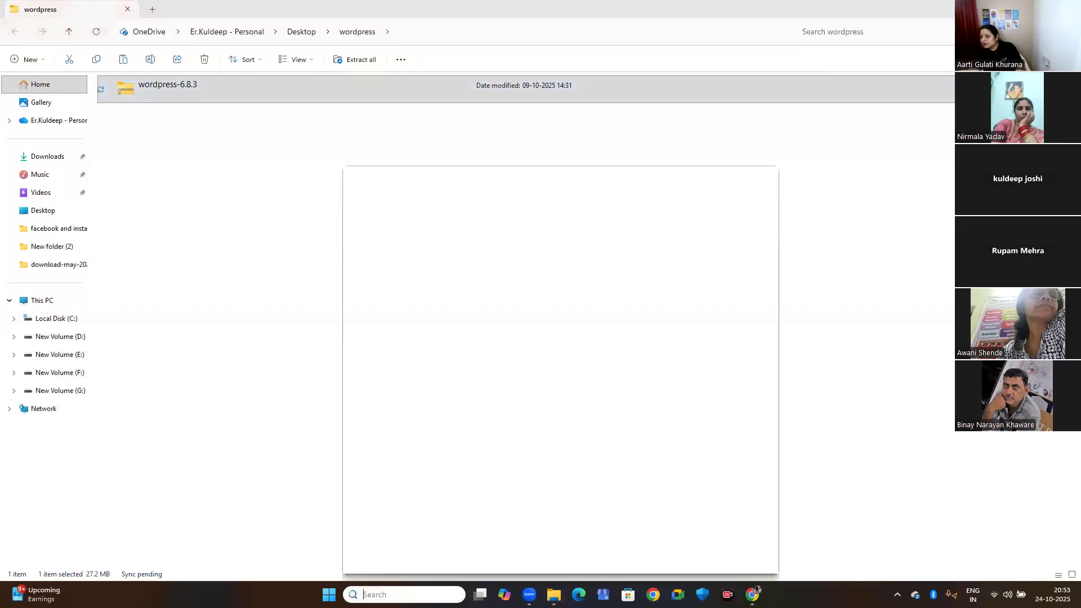
type("xam")
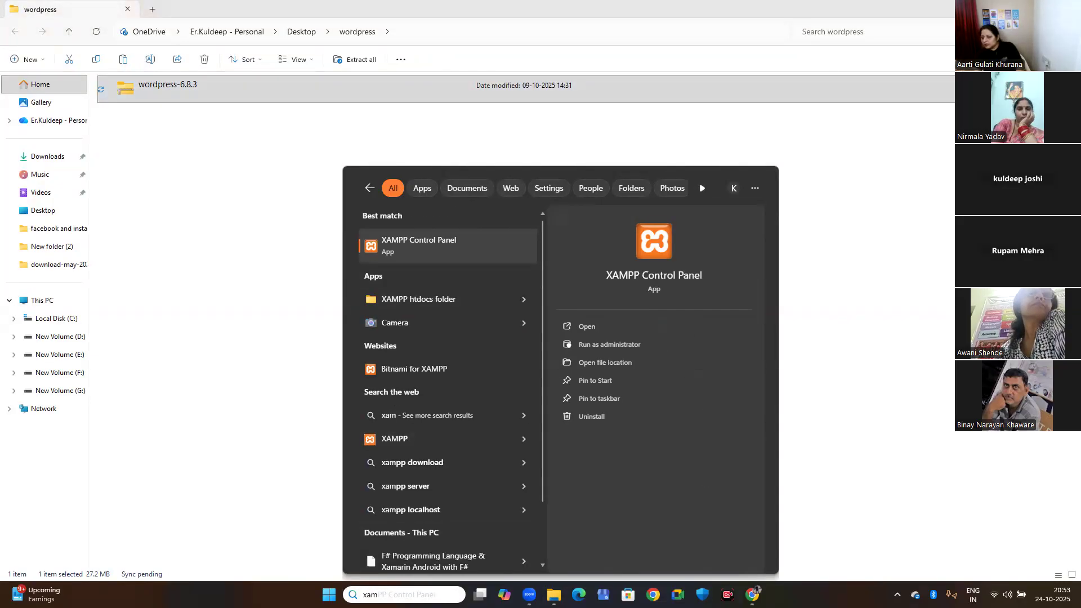
Restore the XAMPP Control Panel from the hidden background apps, close its window again, and show where it keeps running.
left_click(897, 595)
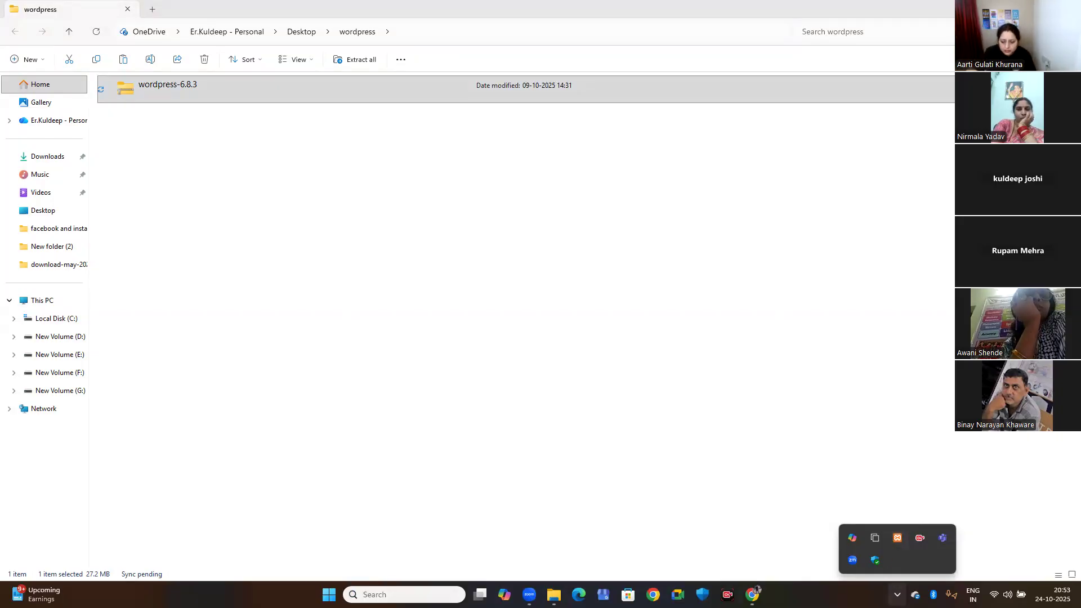
left_click(898, 595)
left_click(896, 591)
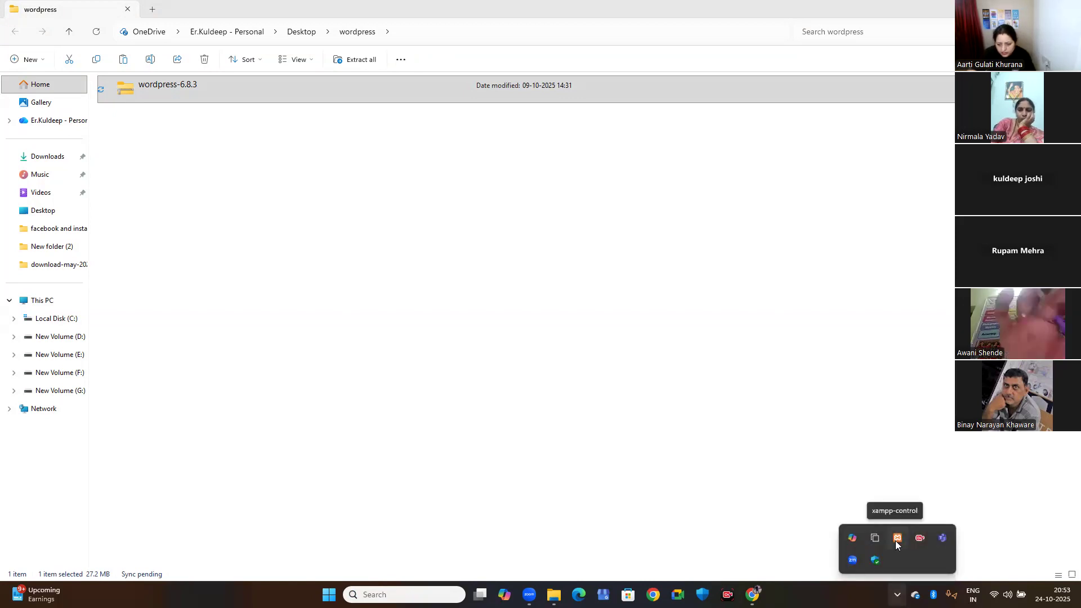
left_click(896, 540)
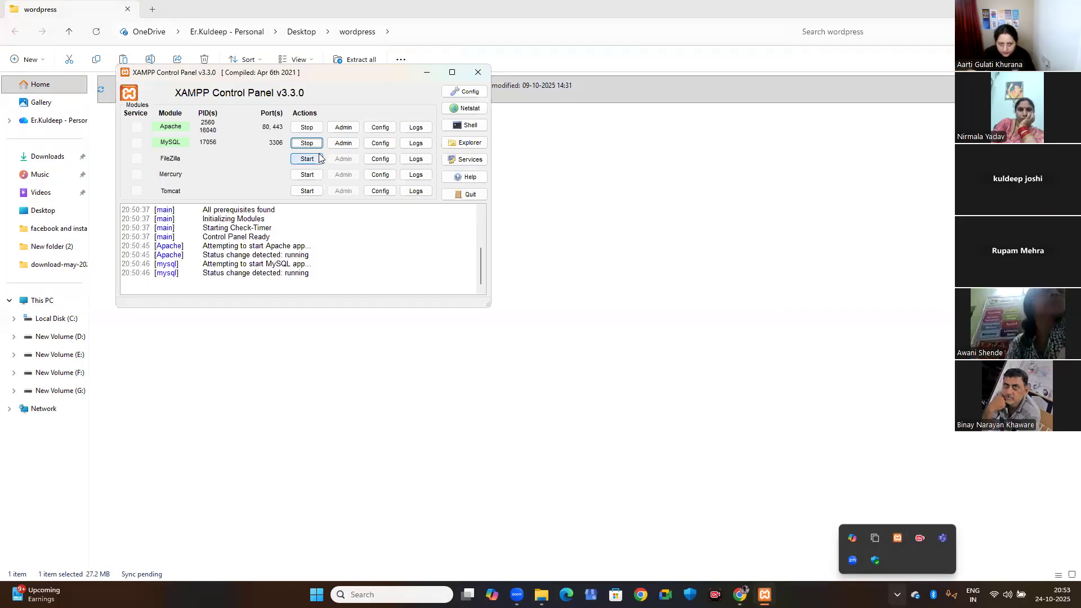
left_click(478, 72)
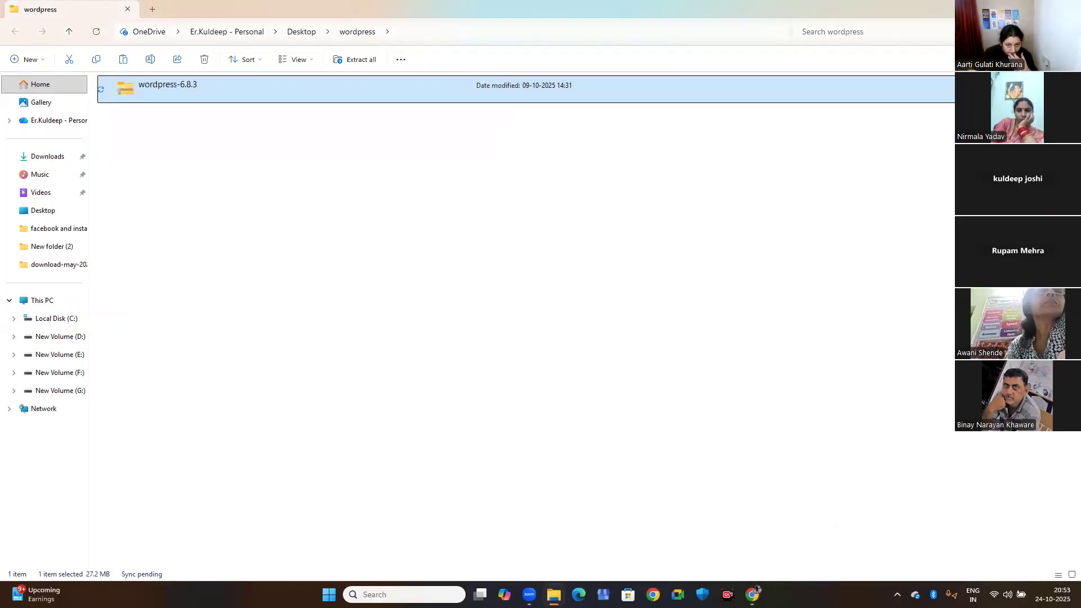
left_click(898, 594)
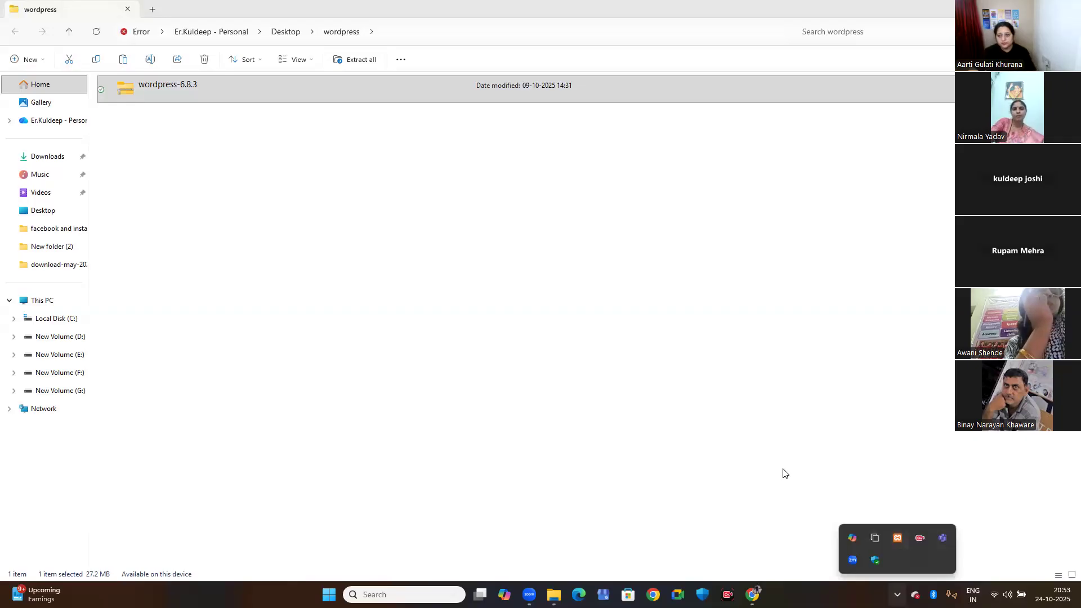
left_click(649, 464)
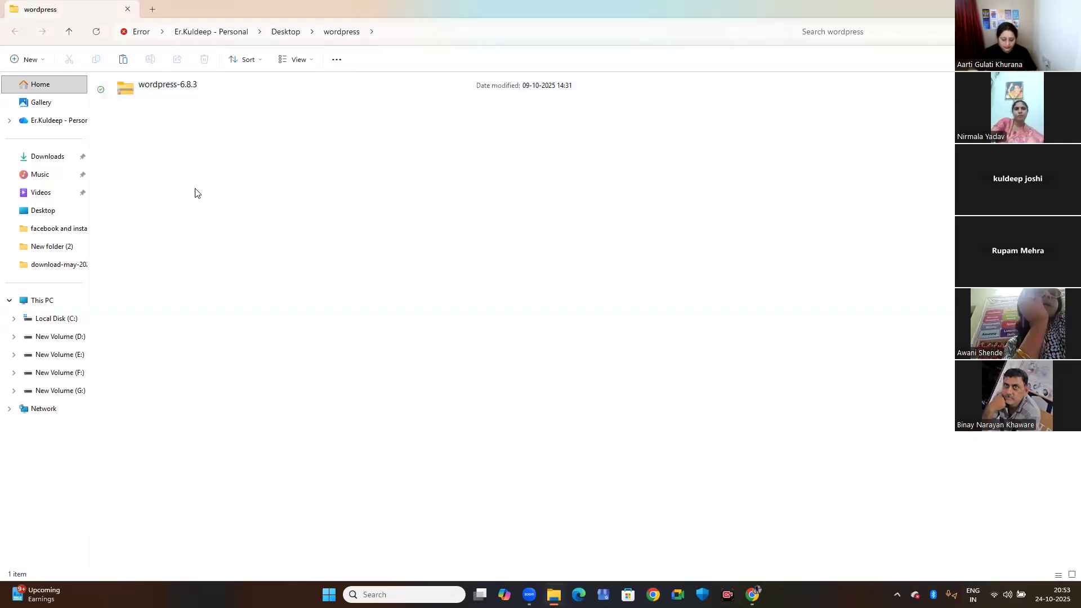
Enlarge the icons in the wordpress folder, look inside the wordpress-6.8.3 archive, and return to the folder.
left_click(156, 91)
scroll(234, 249, "up", 4, "ctrl")
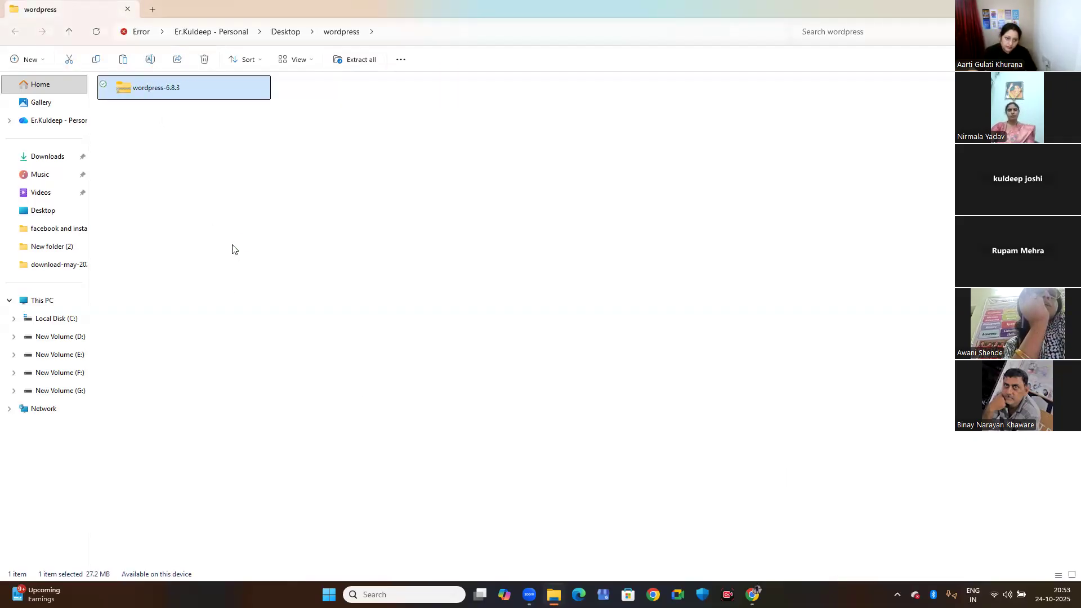
scroll(234, 250, "up", 2, "ctrl")
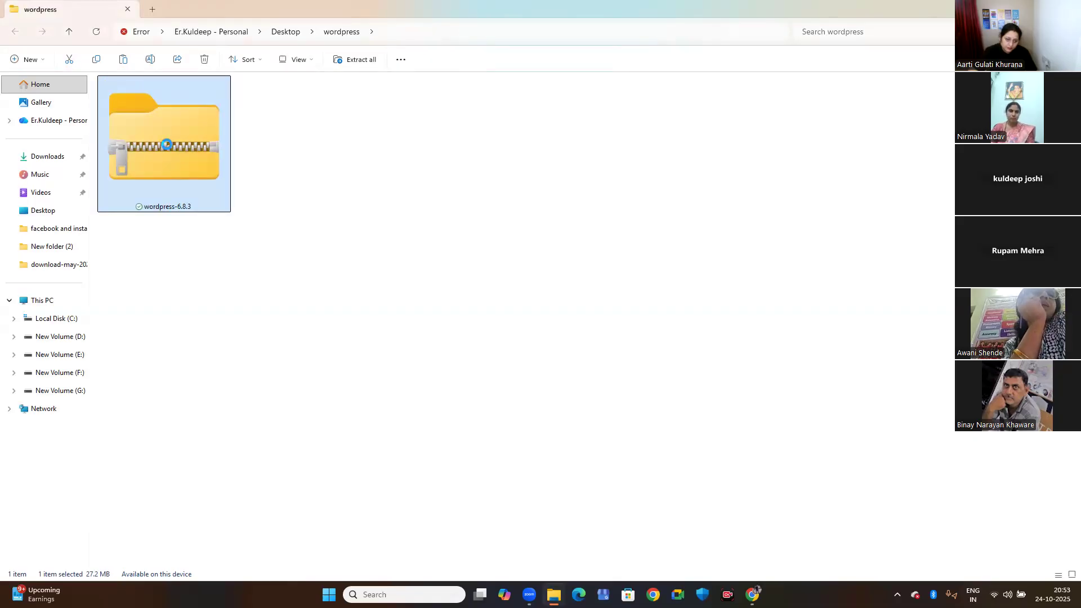
double_click(159, 121)
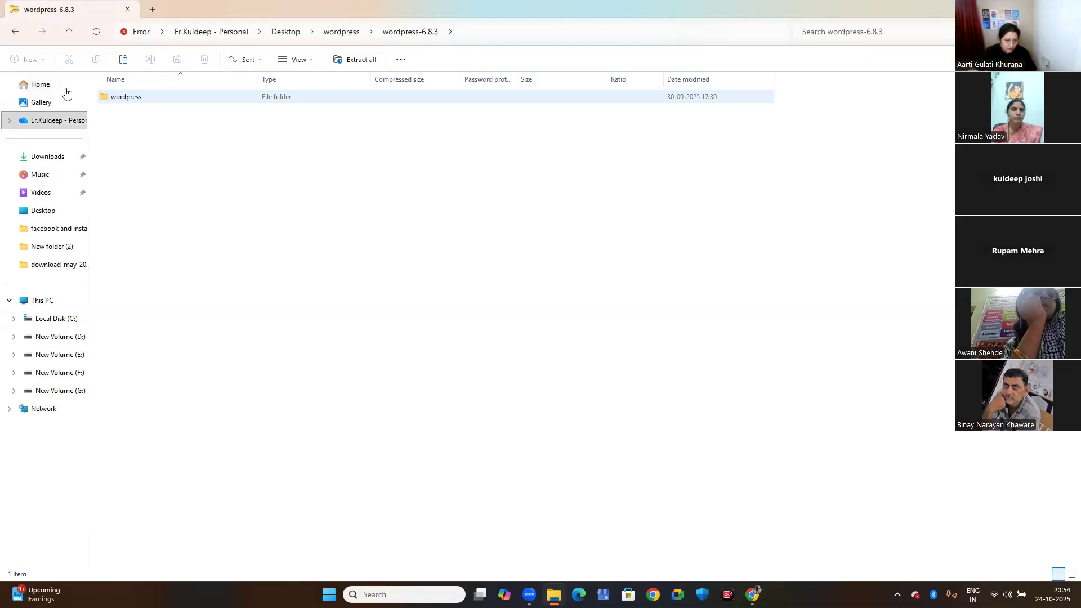
left_click(14, 34)
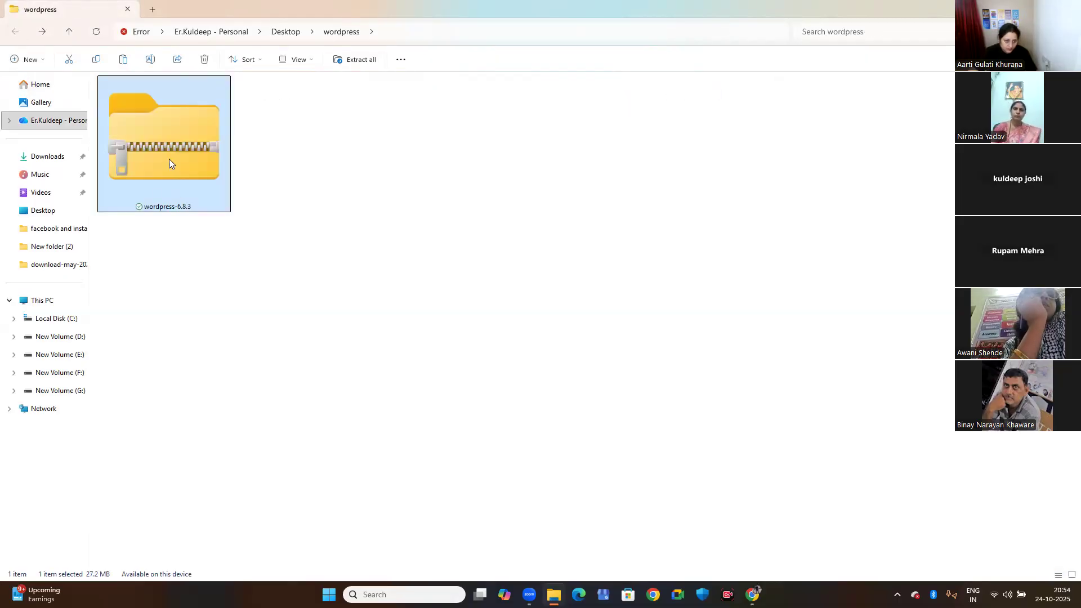
Review the WinRAR extraction options for the wordpress-6.8.3 archive and look inside it once more.
right_click(150, 138)
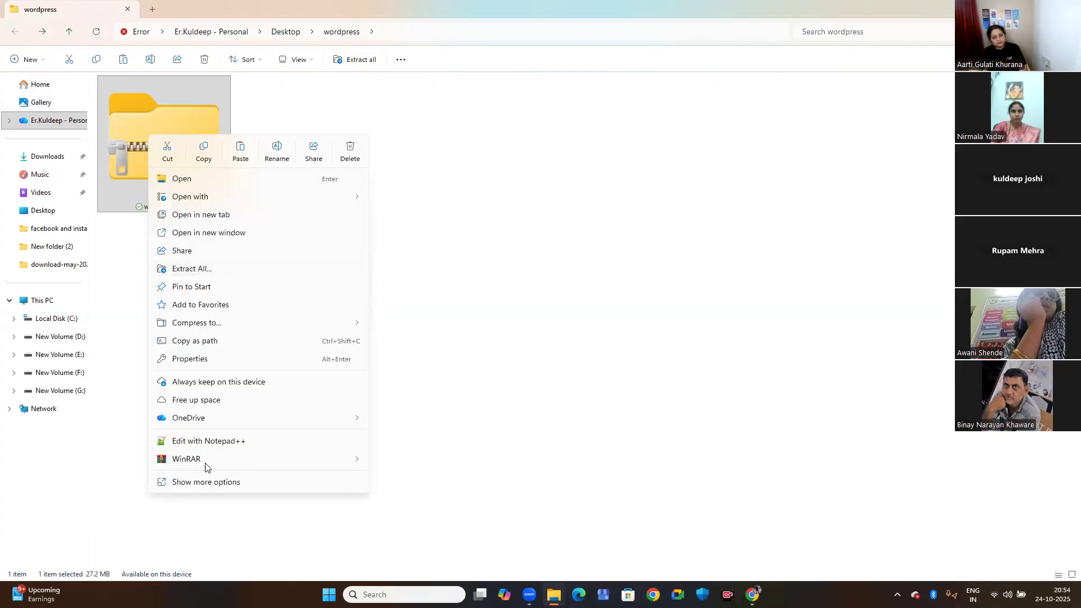
mouse_move(211, 465)
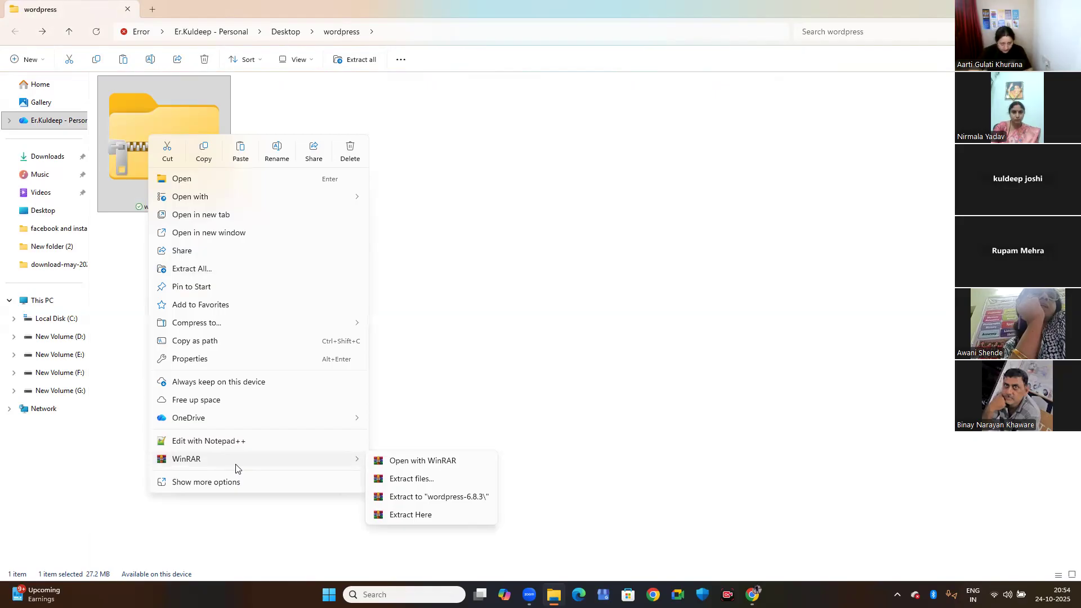
double_click(126, 157)
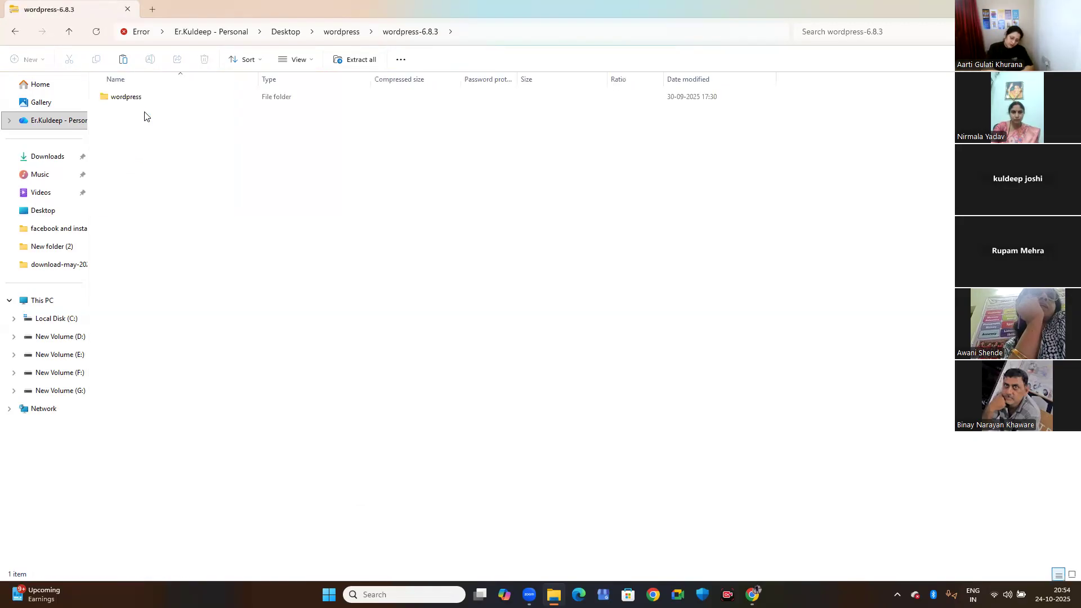
left_click(17, 33)
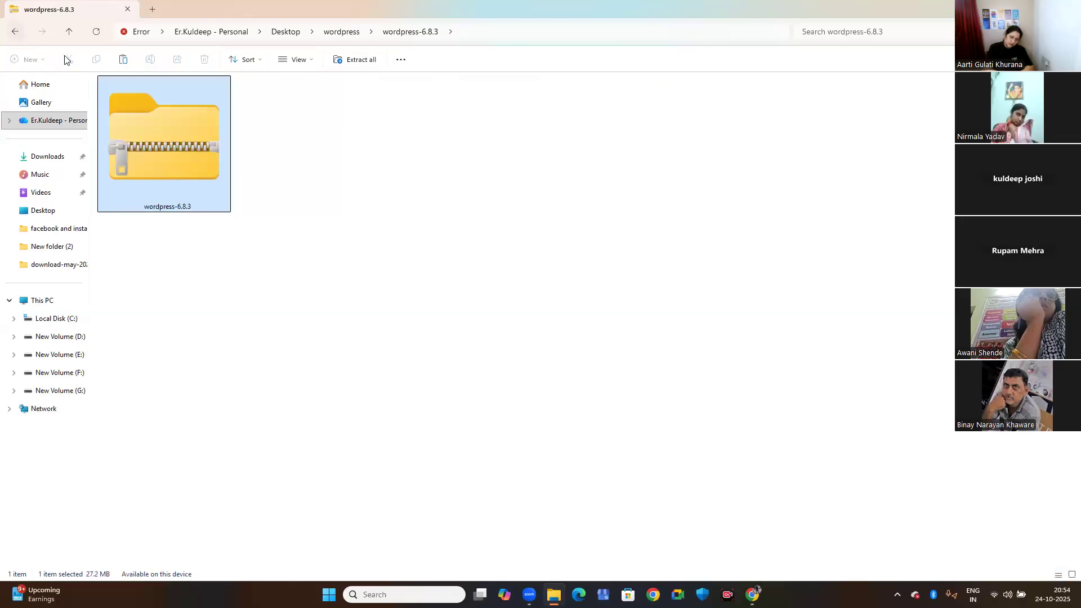
right_click(139, 172)
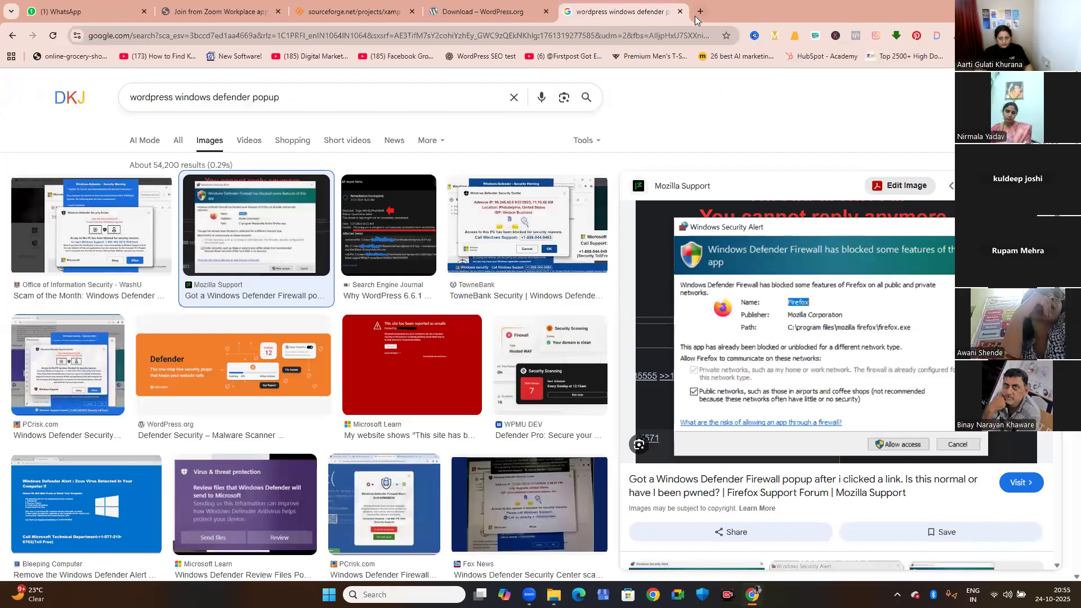
Switch to Chrome, search Google for filecr in a new tab, and open the FileCR software store site.
left_click(701, 12)
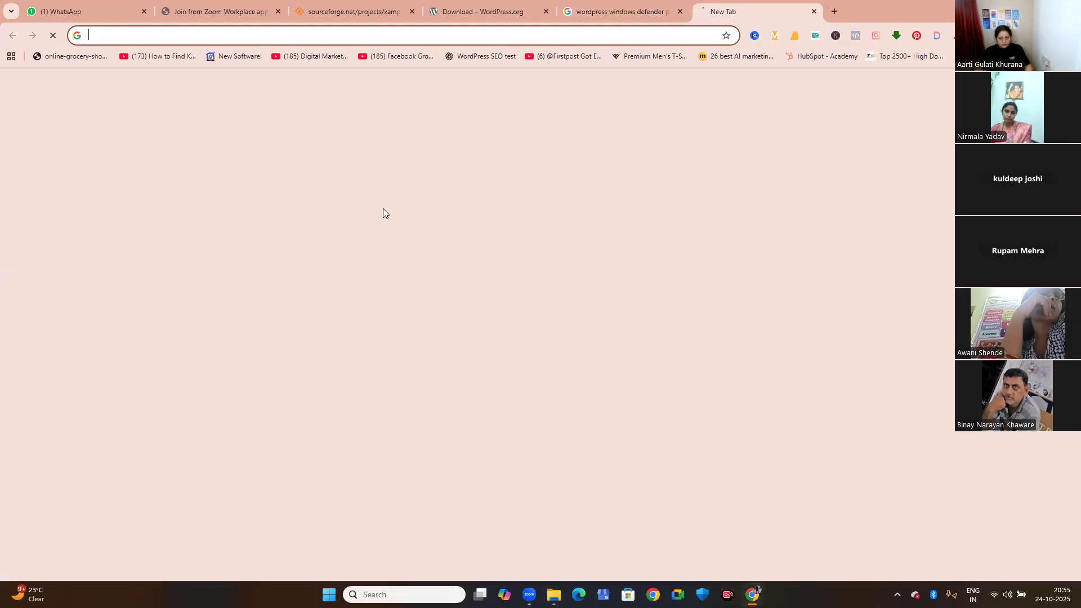
left_click(409, 233)
type("file")
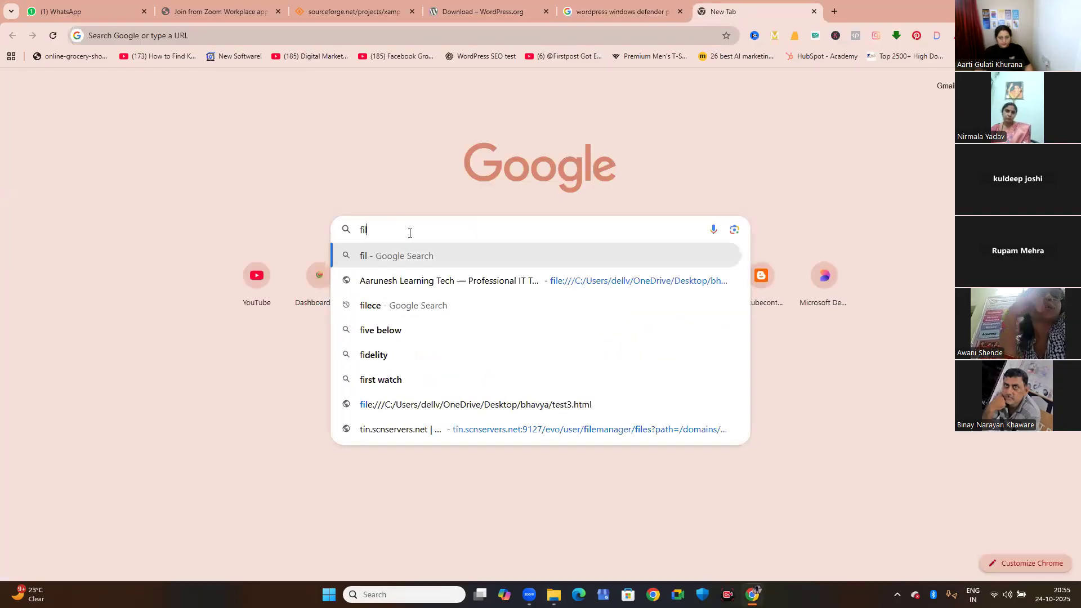
type("cr")
key("Return")
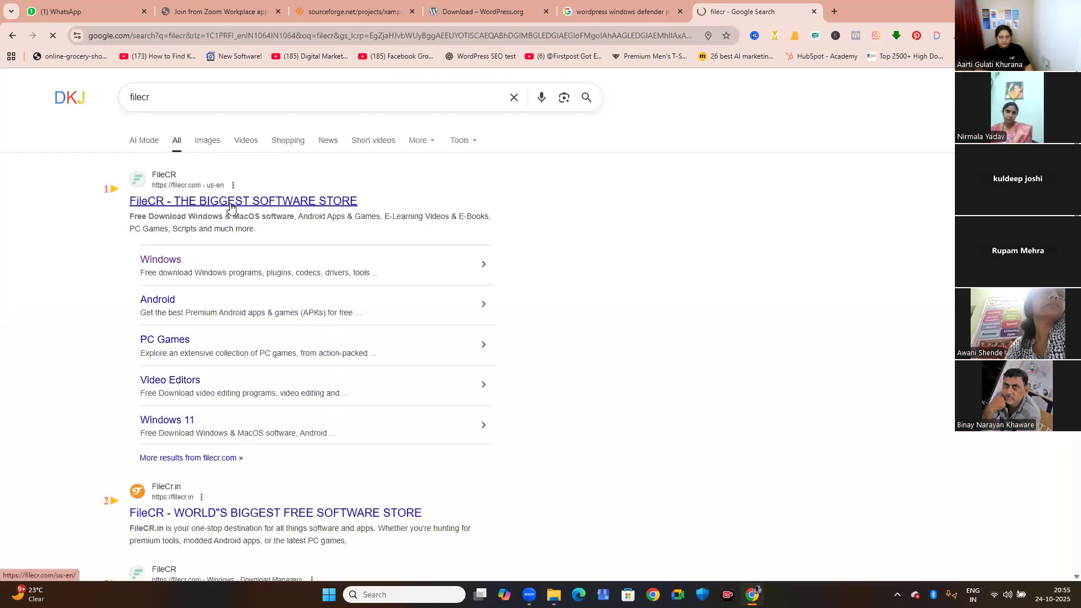
left_click(230, 207)
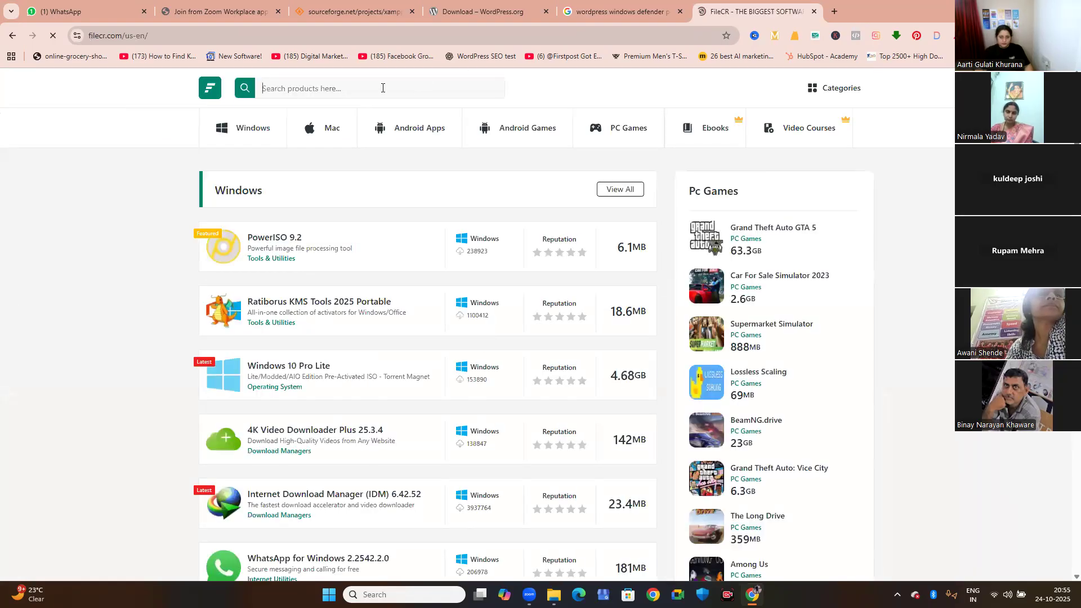
Search the FileCR site for winrar.
left_click(382, 88)
type("winrar")
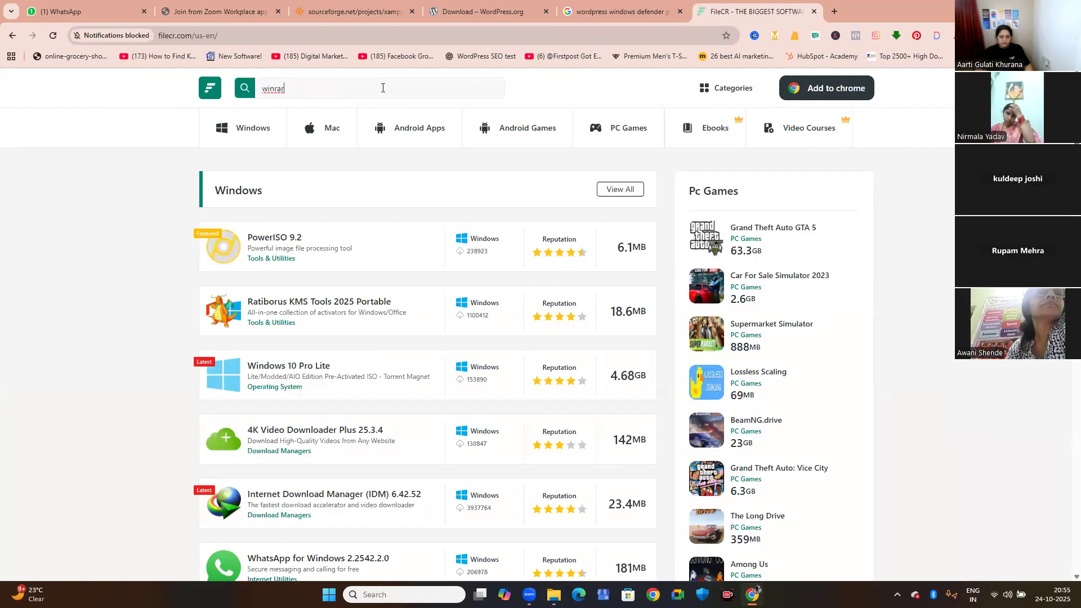
key("Return")
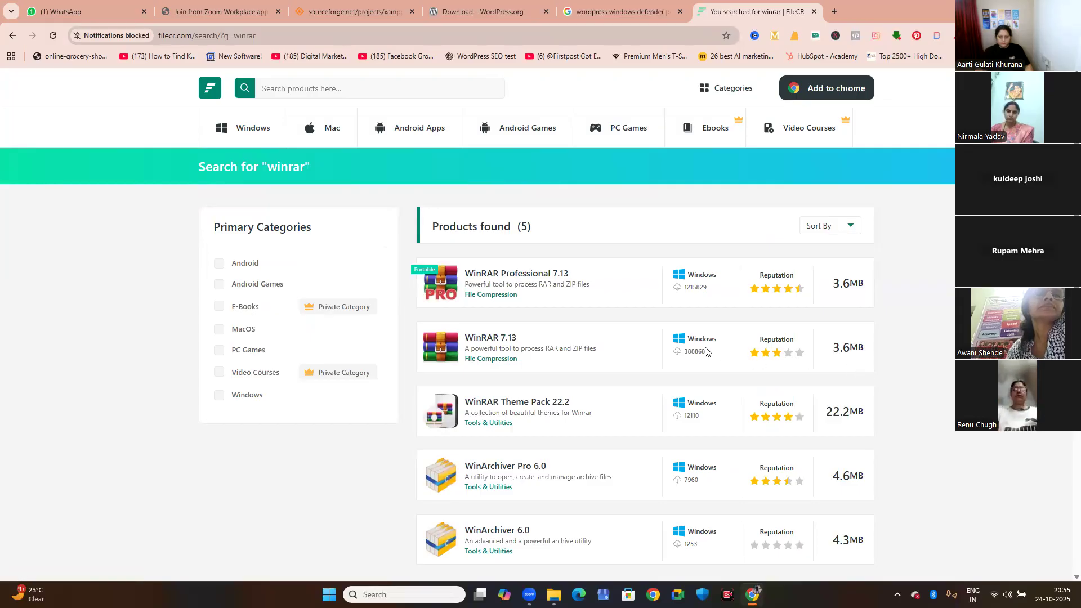
Switch back to File Explorer and extract the wordpress-6.8.3 archive into the current folder with WinRAR.
mouse_move(752, 594)
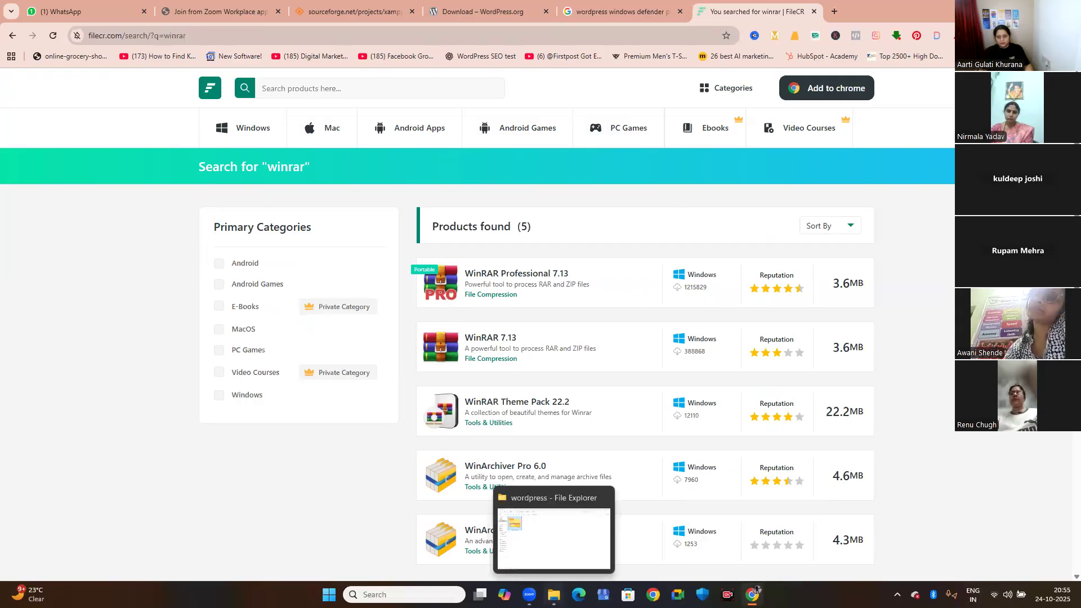
left_click(554, 594)
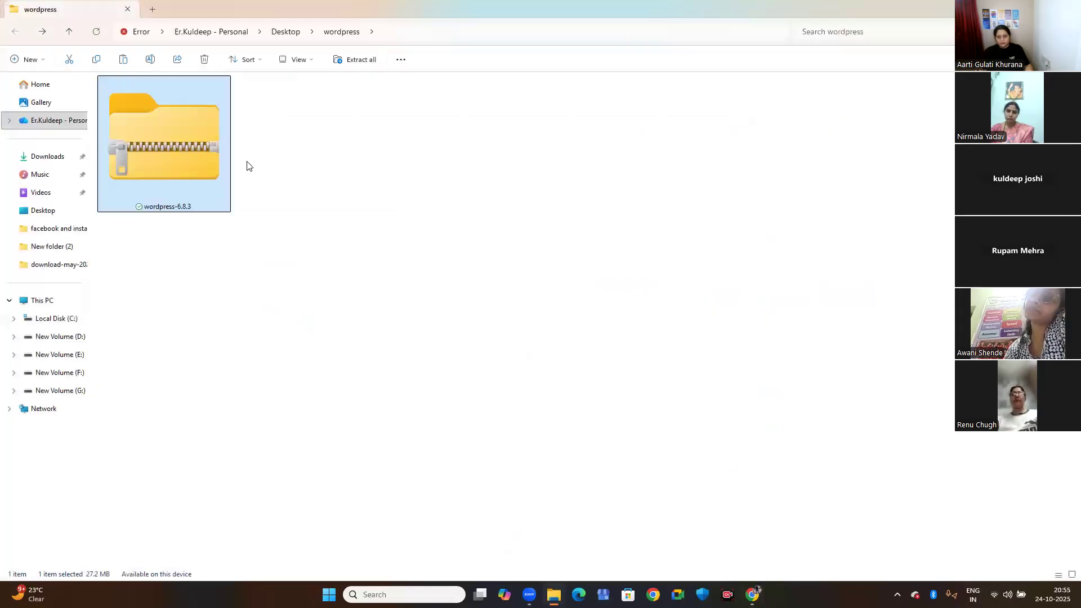
right_click(183, 154)
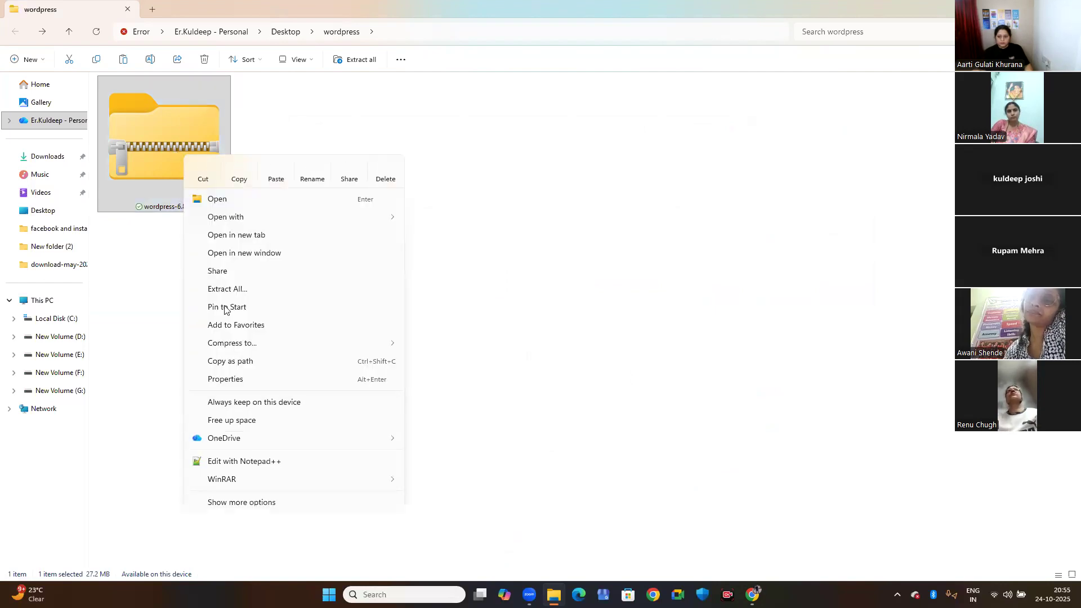
mouse_move(241, 480)
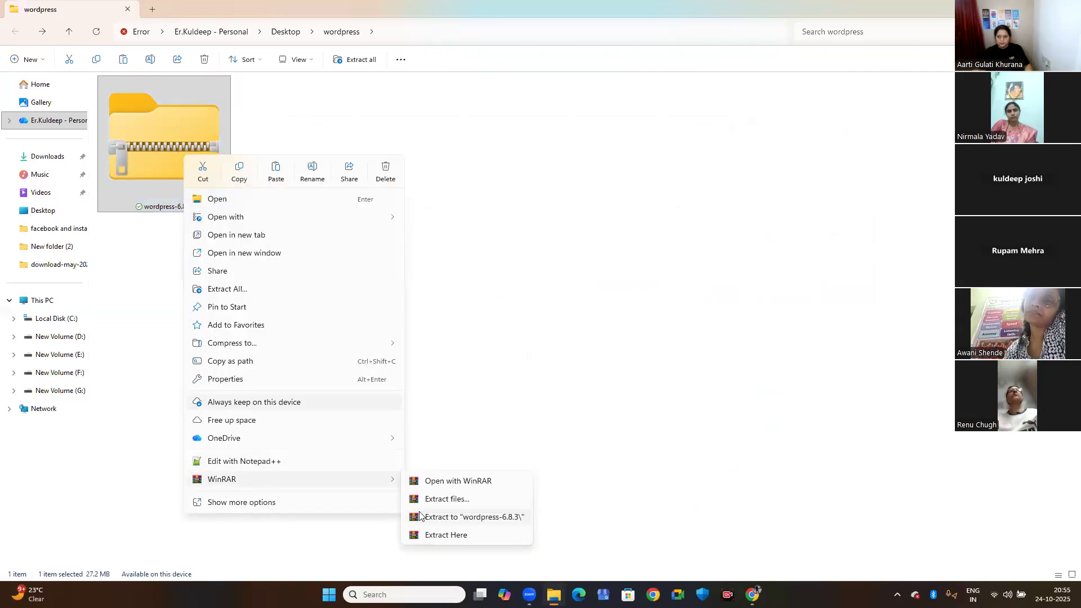
left_click(443, 536)
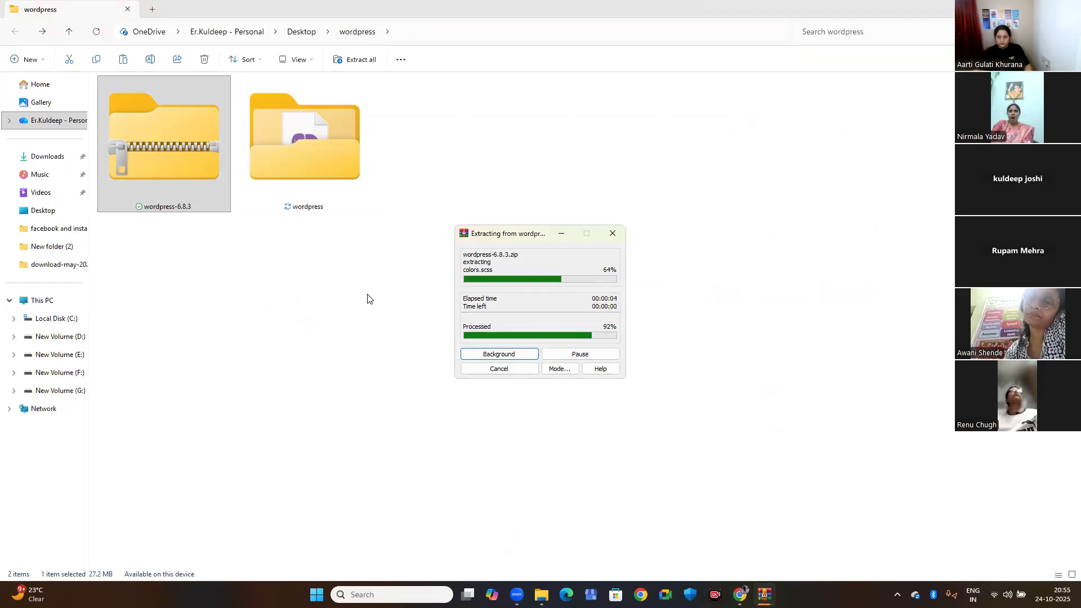
Check the contents of the extracted wordpress folder, return to its parent folder, and copy the extracted folder.
double_click(308, 180)
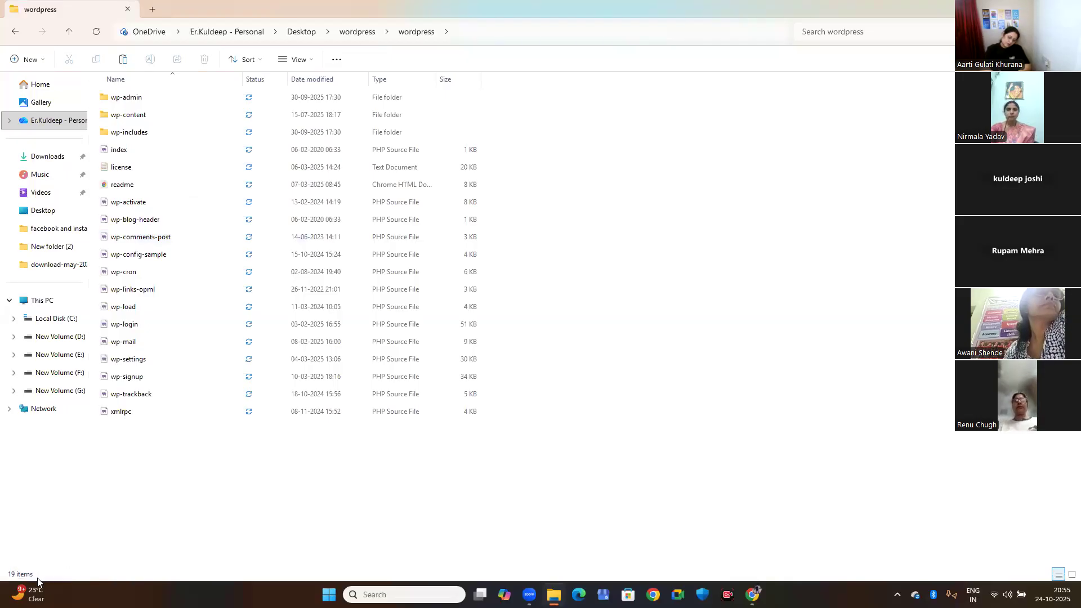
left_click(19, 34)
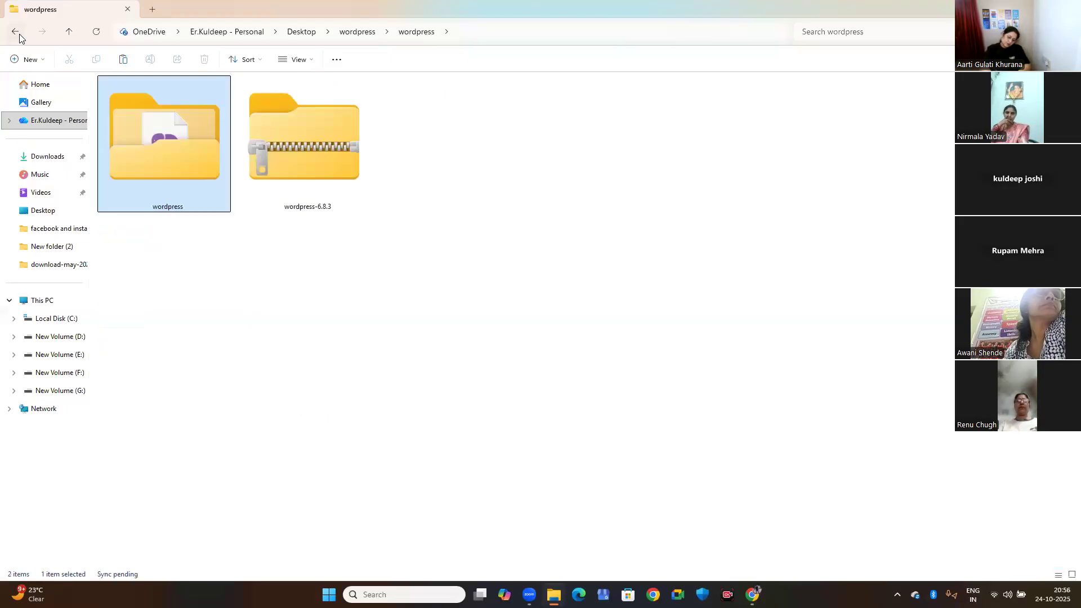
right_click(183, 151)
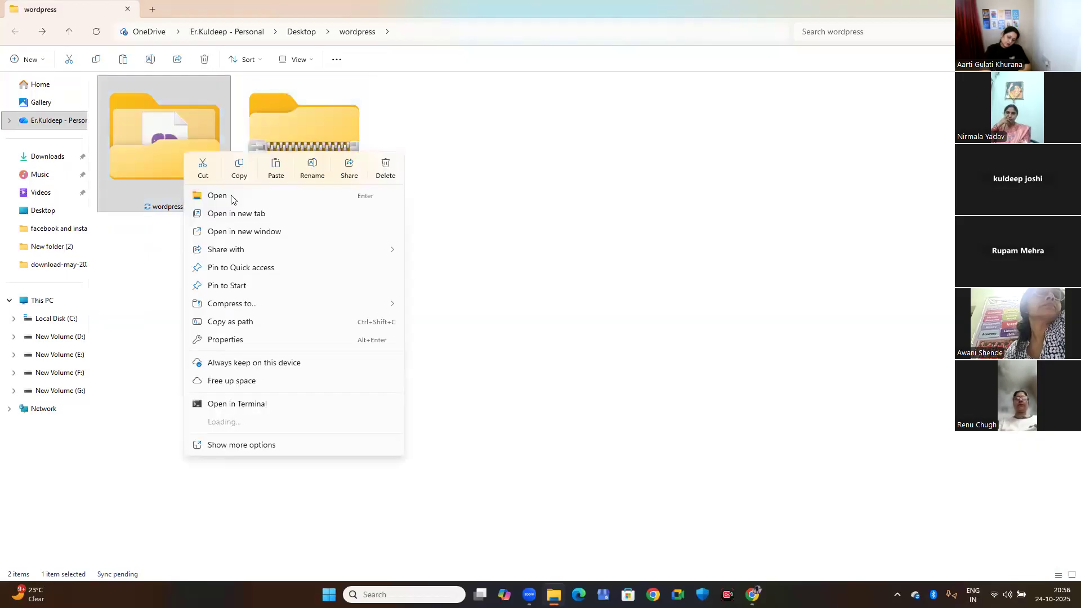
left_click(243, 178)
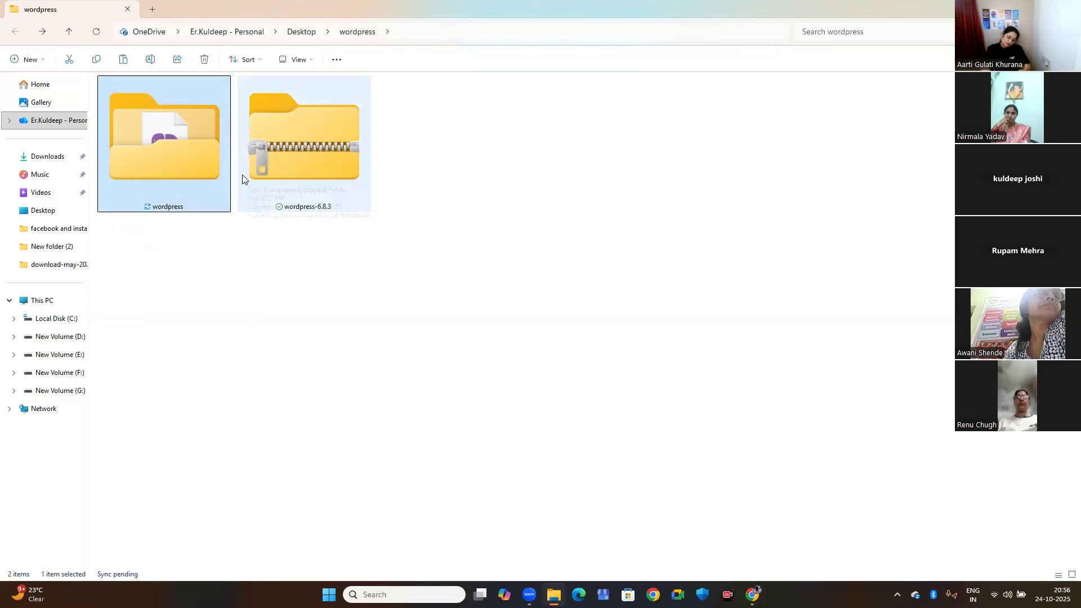
Paste the copied wordpress folder into the htdocs folder of xampp on Local Disk (C:).
left_click(43, 304)
double_click(177, 114)
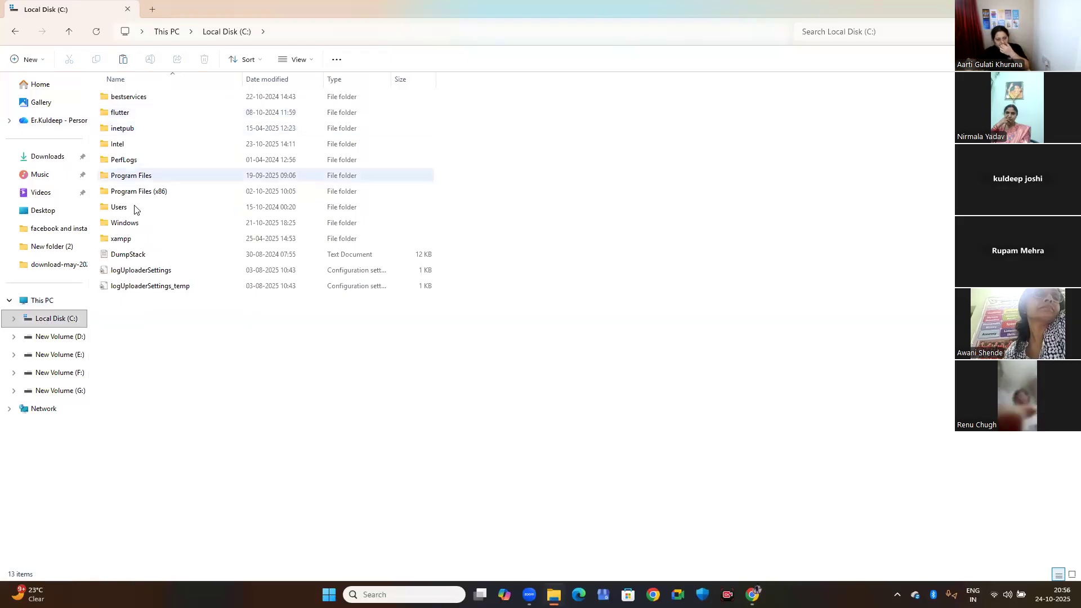
double_click(123, 242)
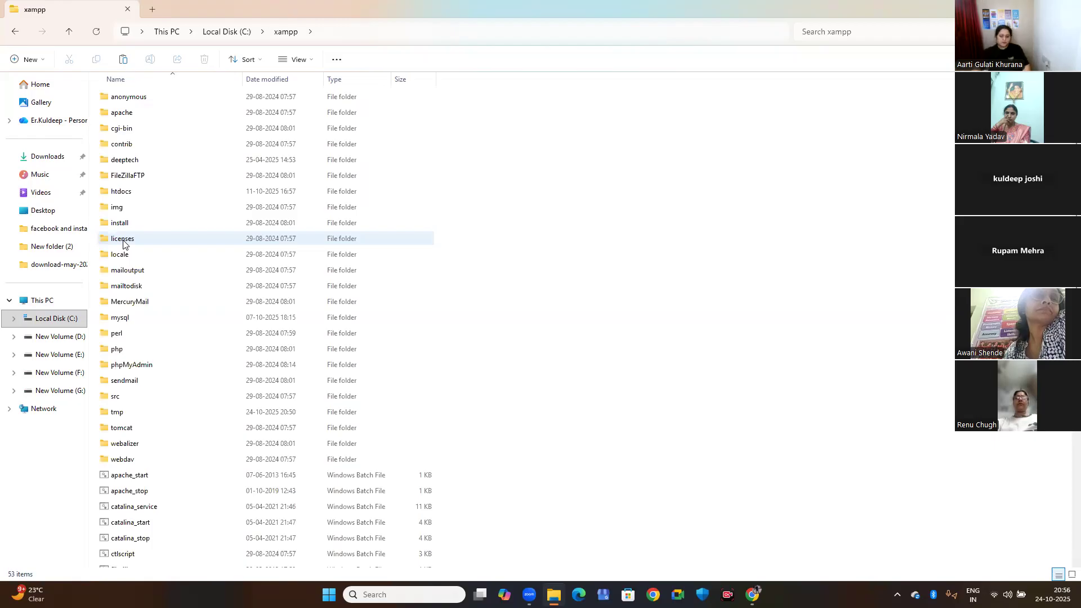
left_click(134, 195)
double_click(134, 194)
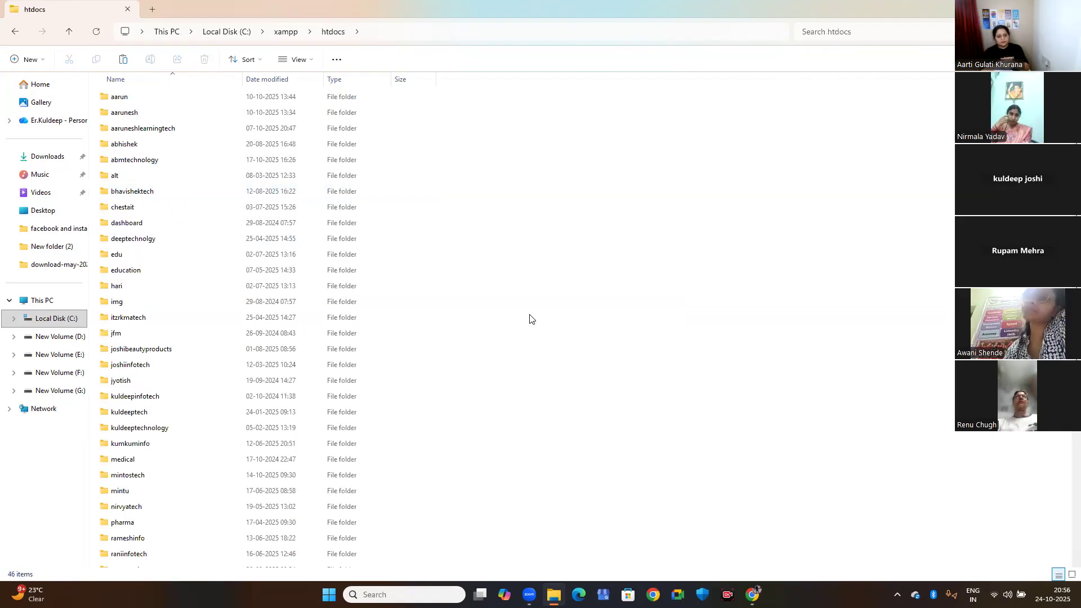
key("ctrl+v")
scroll(205, 366, "down", 5)
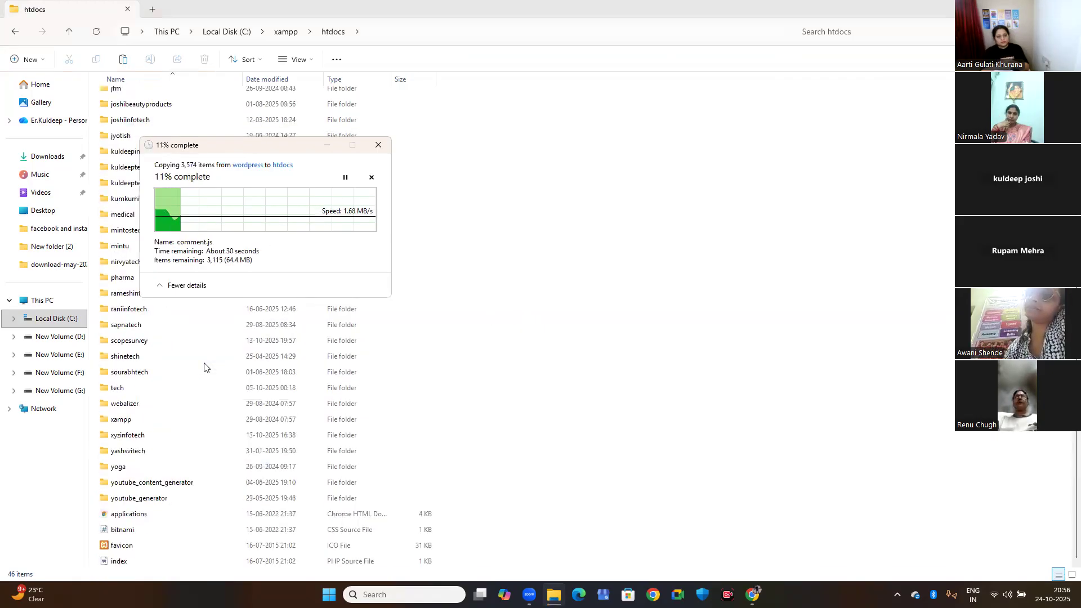
scroll(205, 367, "up", 3)
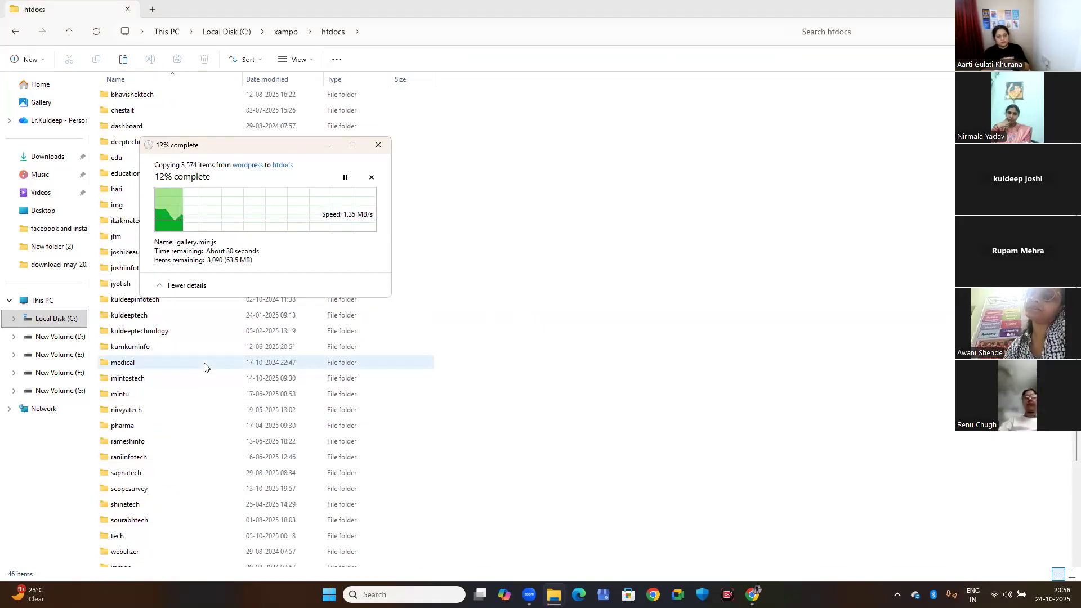
scroll(204, 367, "up", 2)
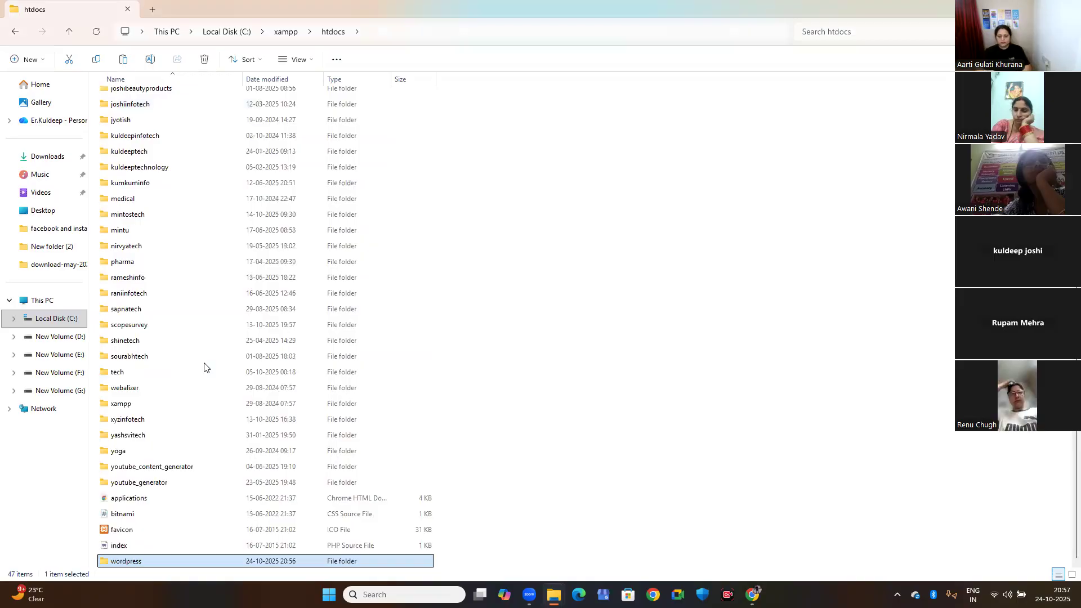
Rename the pasted wordpress folder in htdocs as kuldeepitdigital.
left_click(124, 563)
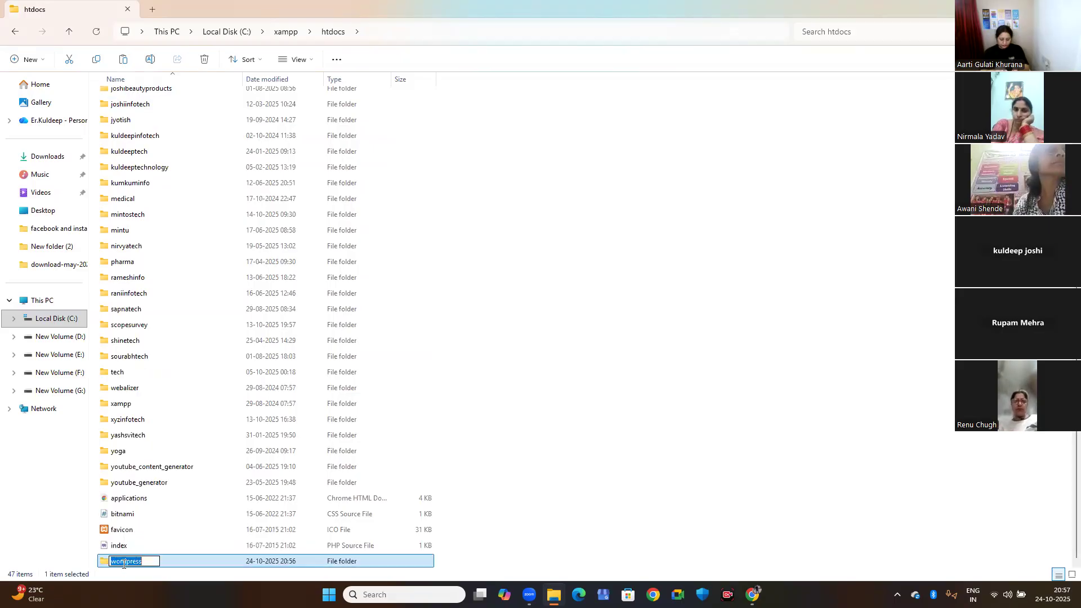
type("kuldeep")
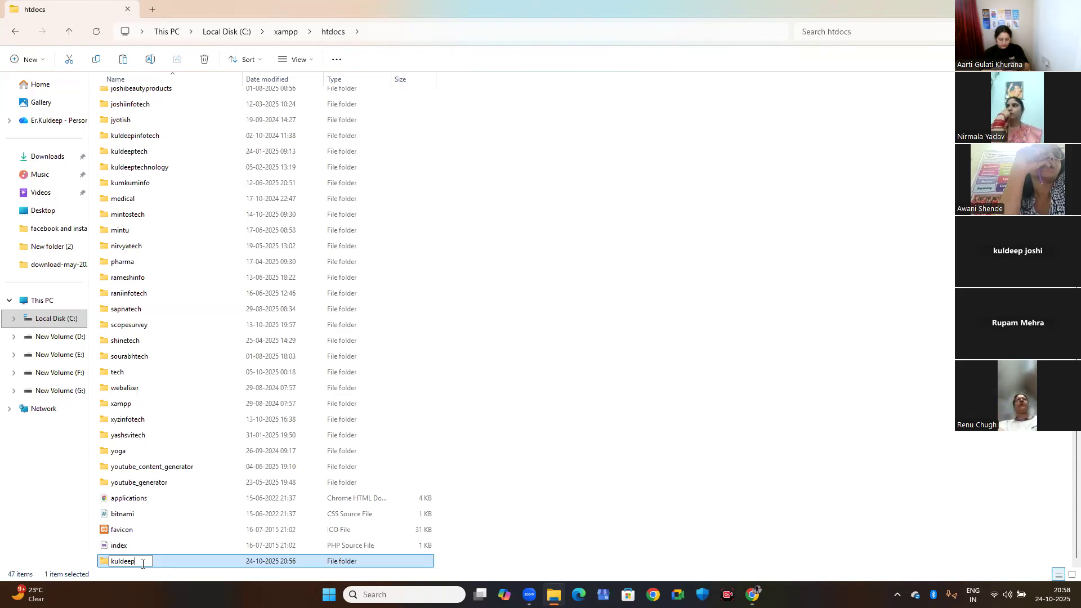
key("BackSpace")
type("-")
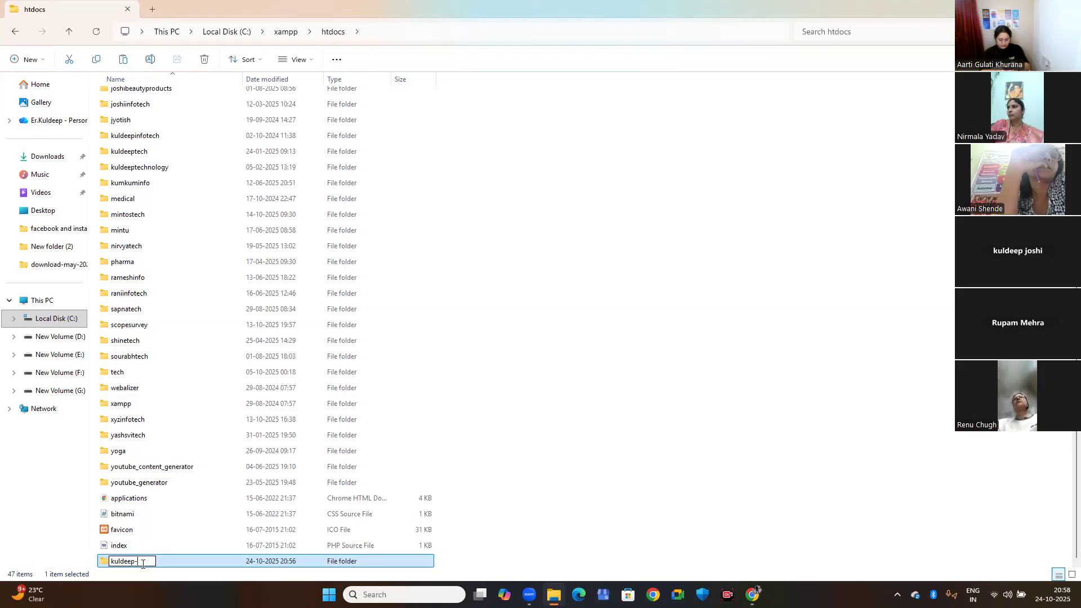
key("BackSpace")
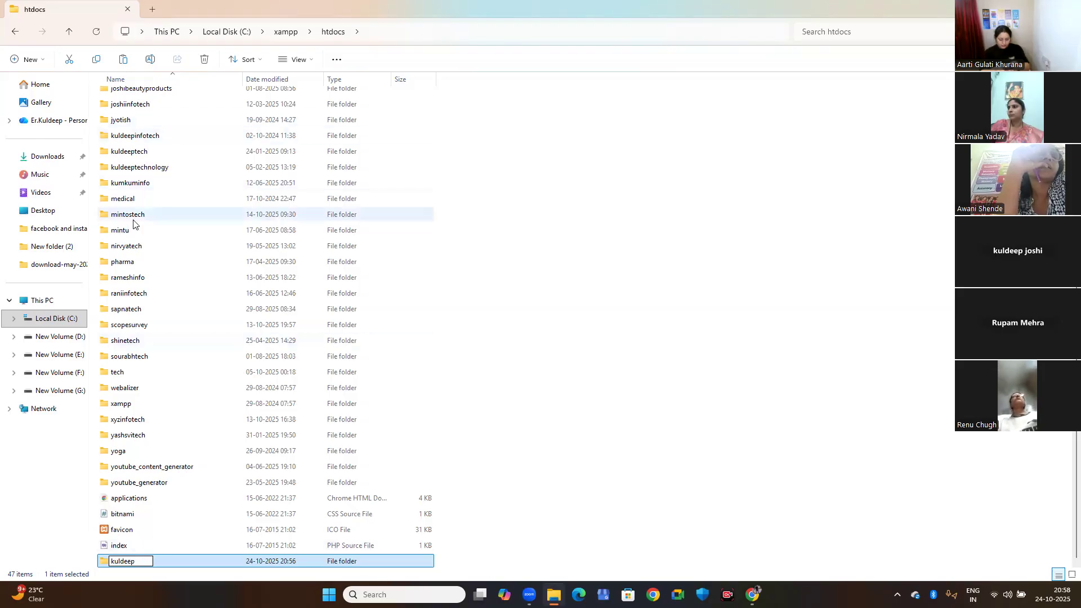
scroll(135, 224, "up", 1)
key("Return")
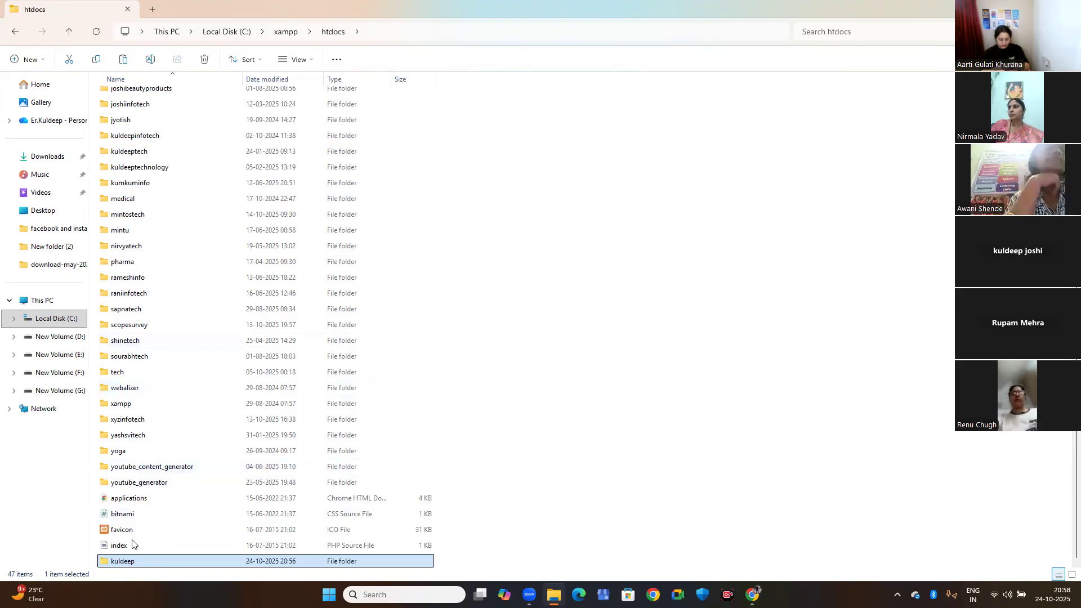
left_click(136, 561)
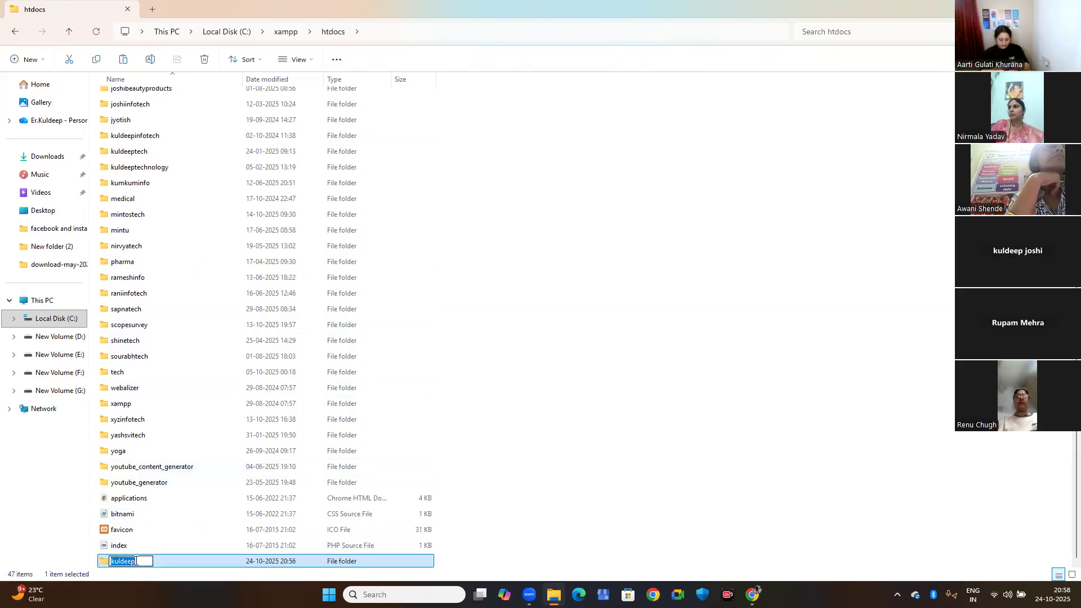
left_click(136, 561)
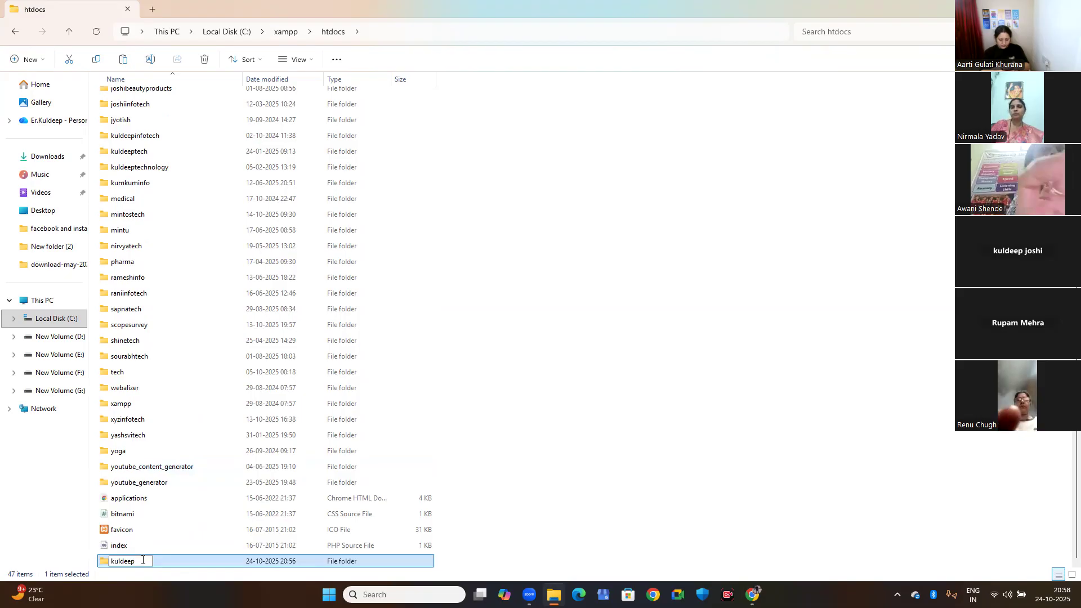
type("it digital")
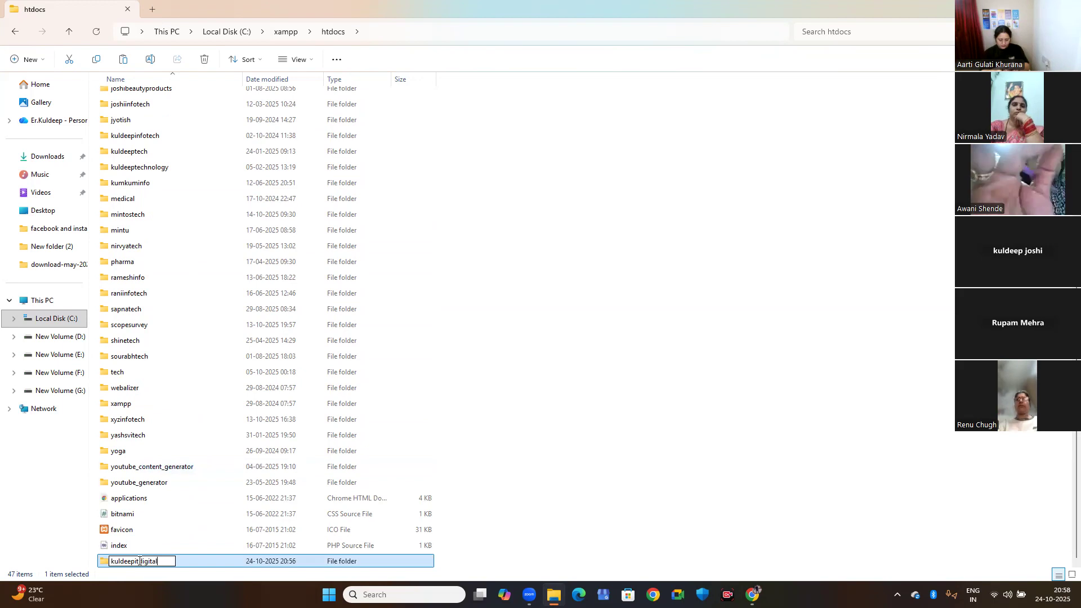
key("Return")
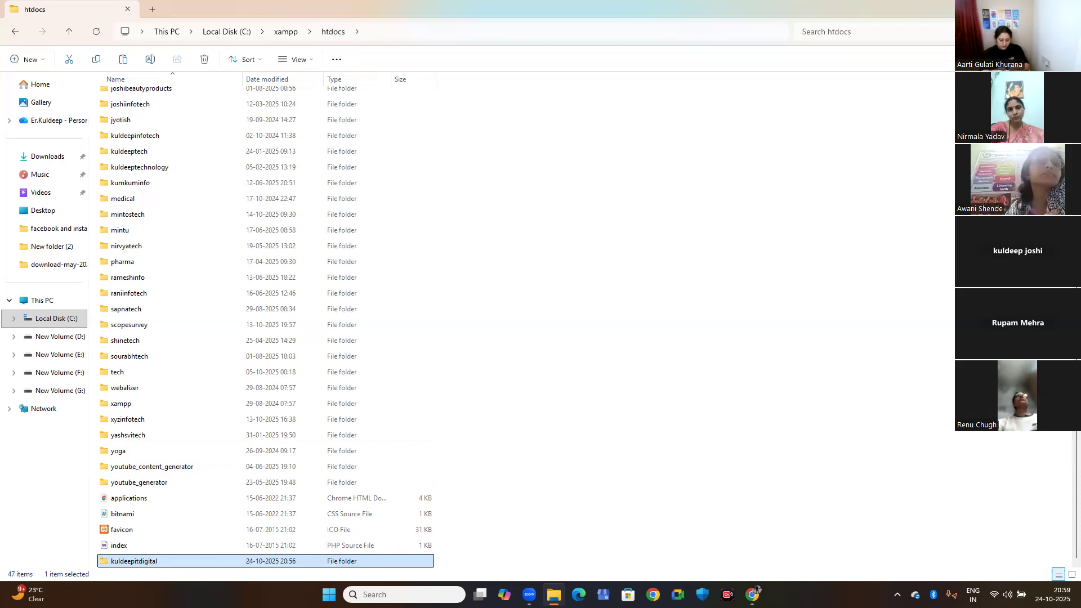
Switch to Chrome and open localhost/phpmyadmin in a new tab.
left_click(1068, 9)
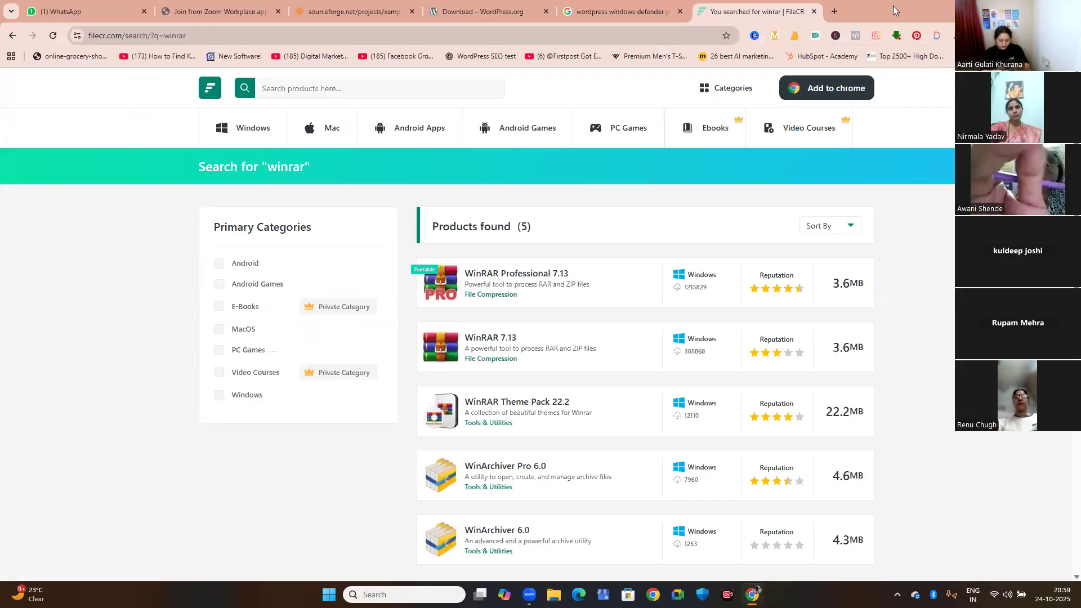
left_click(834, 14)
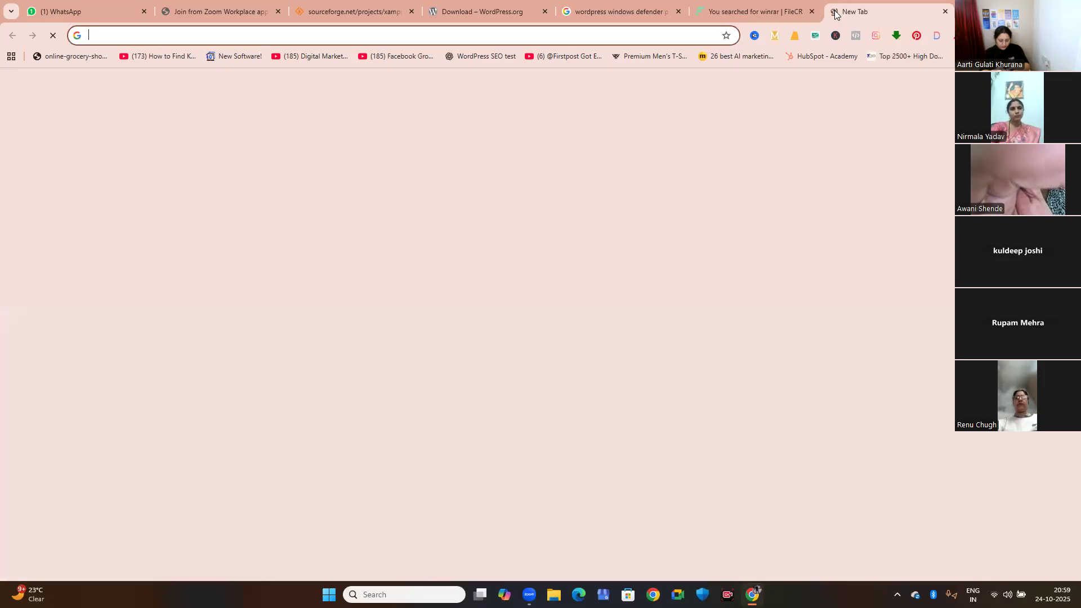
left_click(420, 35)
type("local")
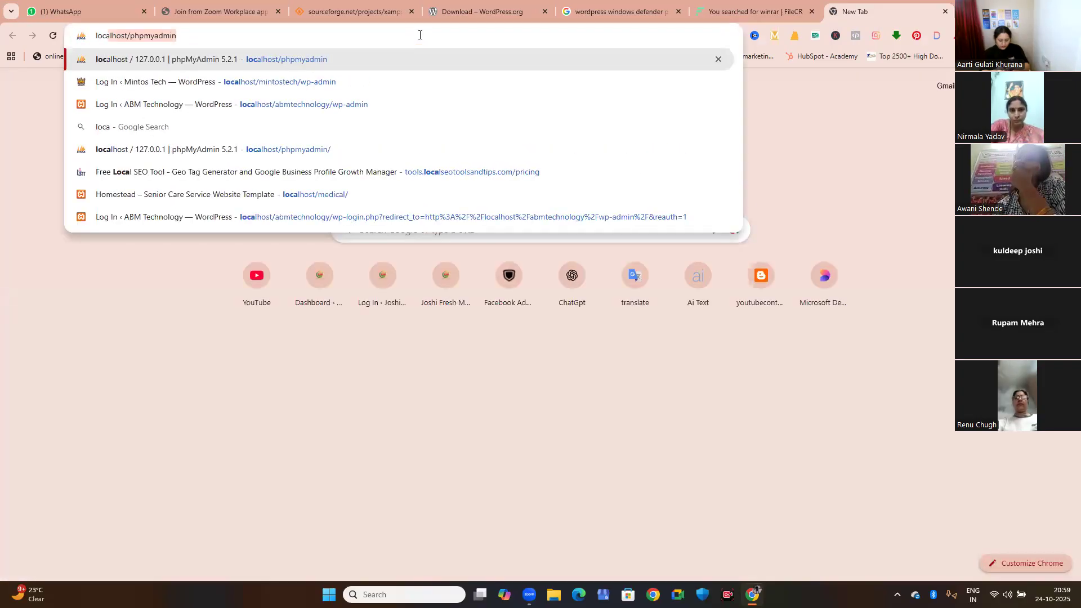
type("host/")
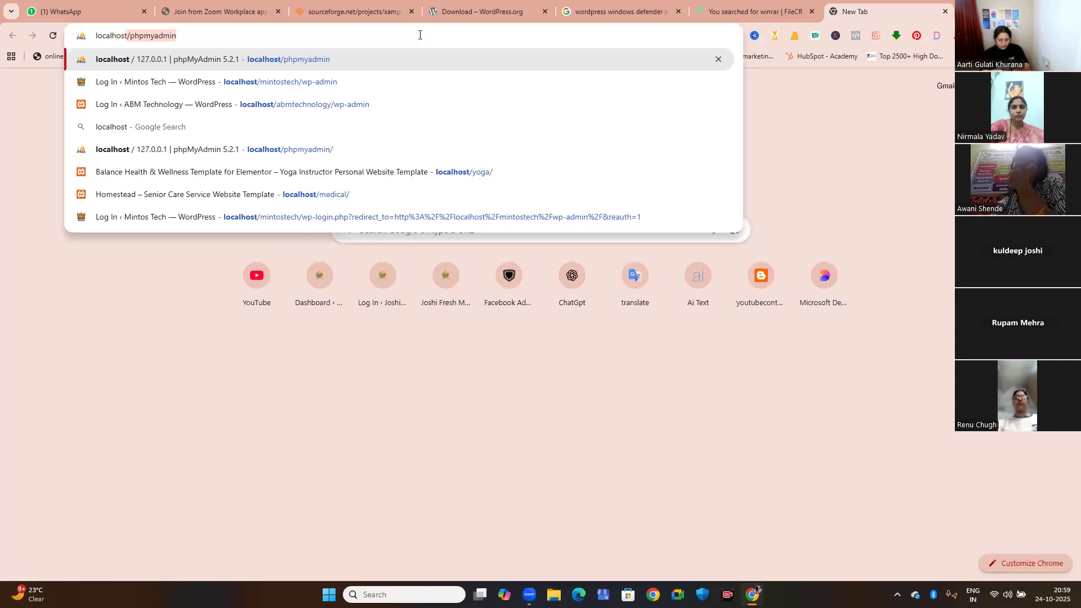
type("phpmu")
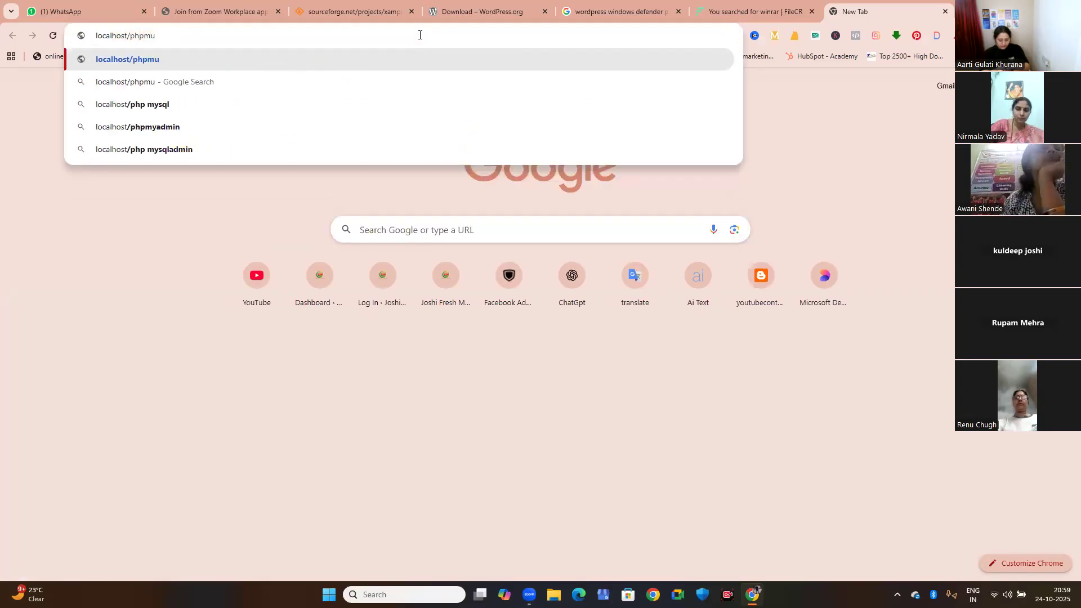
key("BackSpace")
type("yadmin")
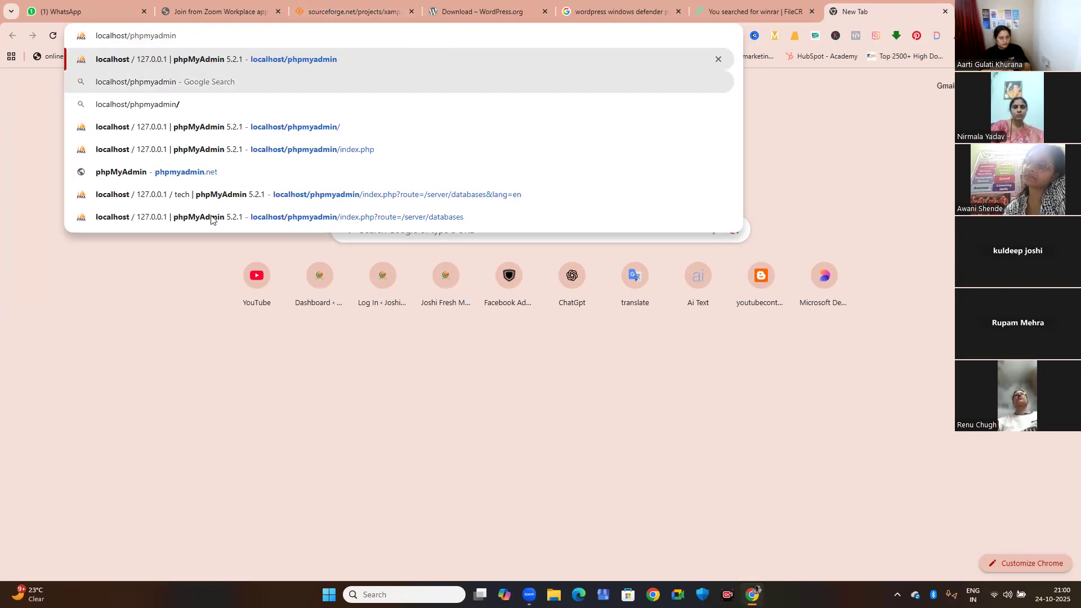
left_click(201, 315)
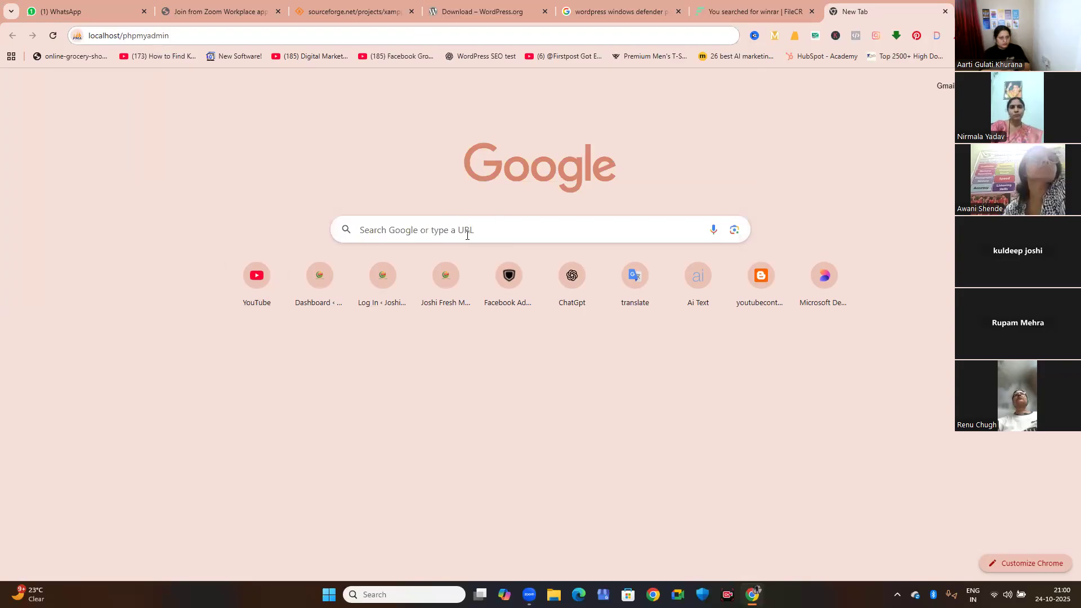
left_click(195, 33)
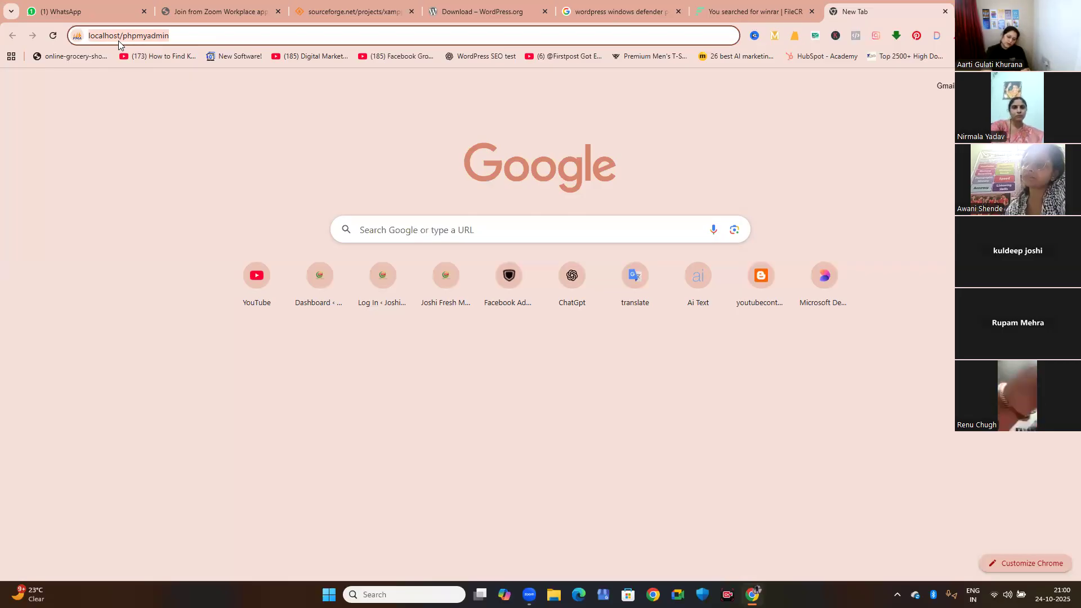
left_click(179, 36)
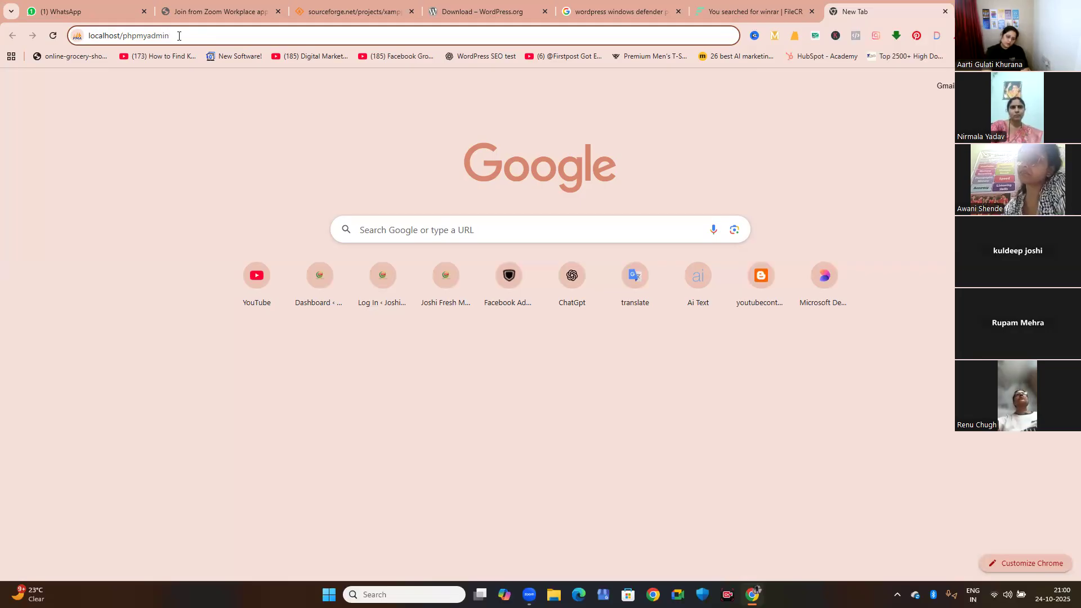
key("Return")
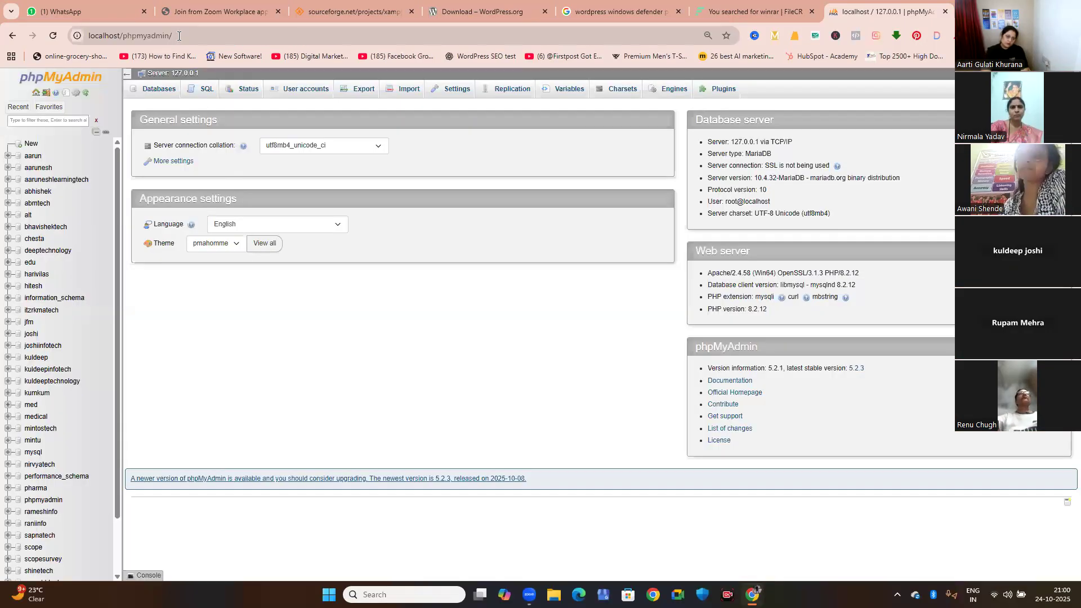
Create a database named kuldeepitdigital with the utf8mb4_general_ci collation in phpMyAdmin.
left_click(159, 93)
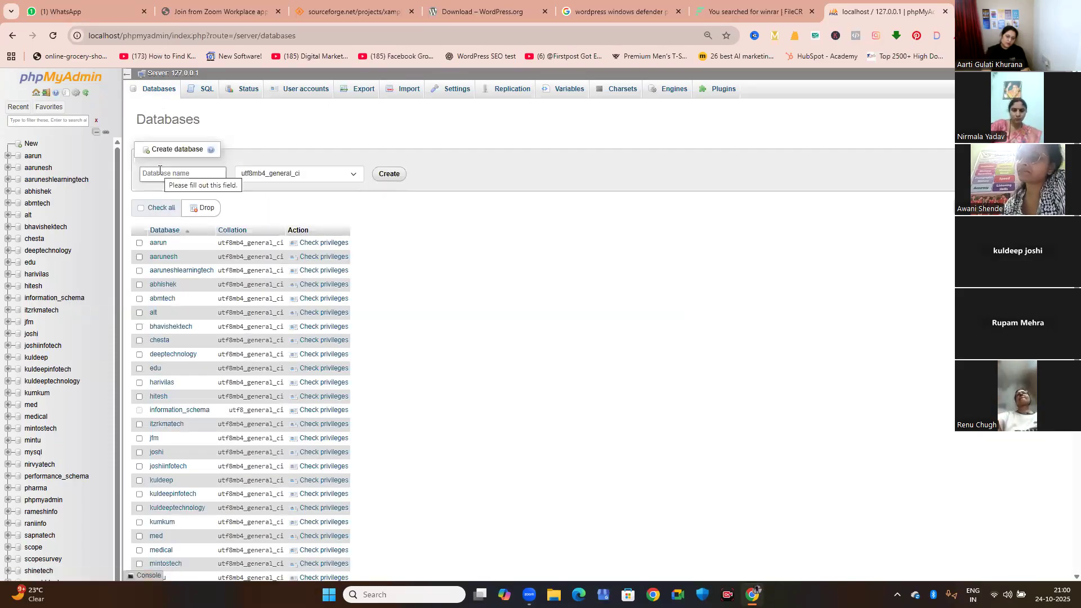
left_click(168, 173)
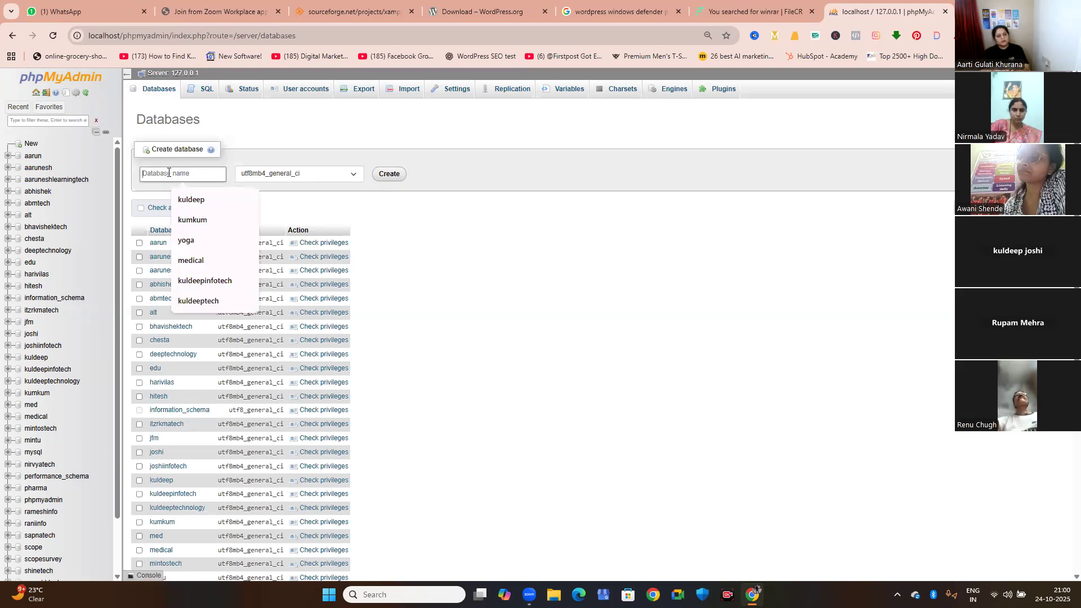
type("kuldeepi")
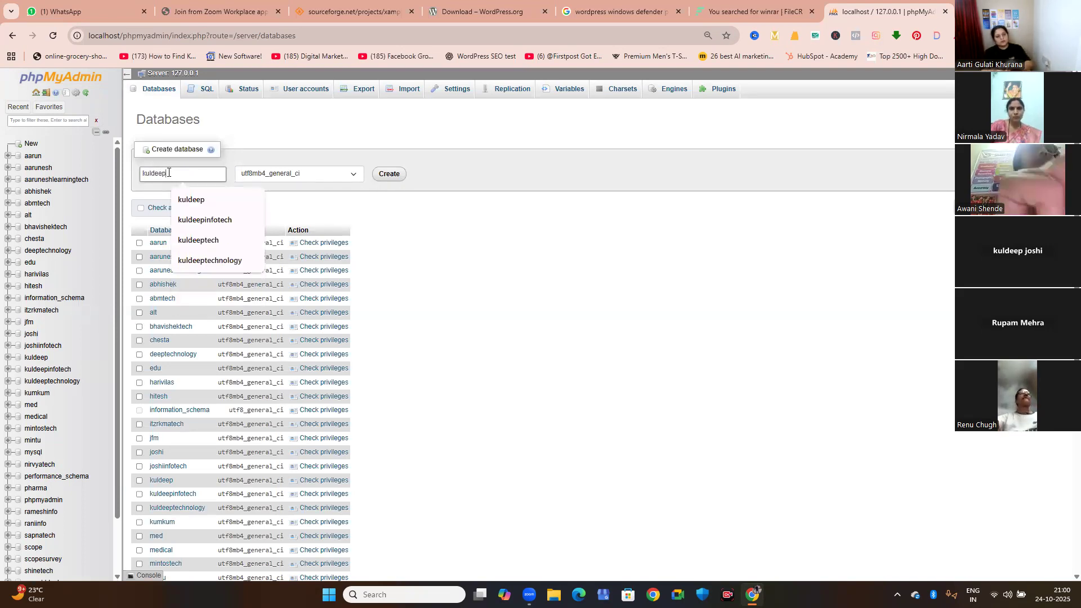
type("digital")
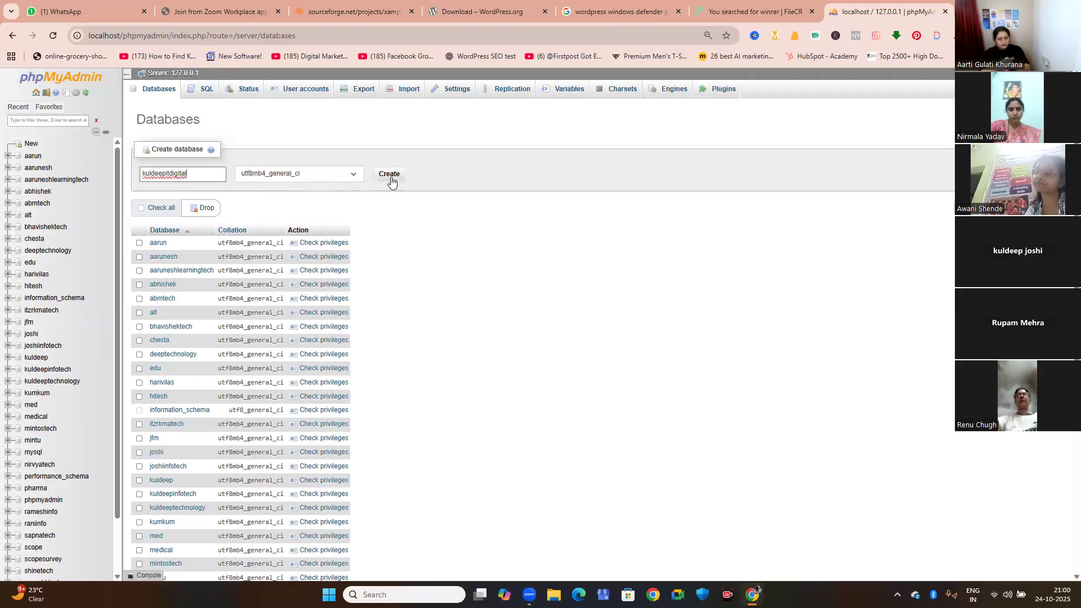
left_click(286, 174)
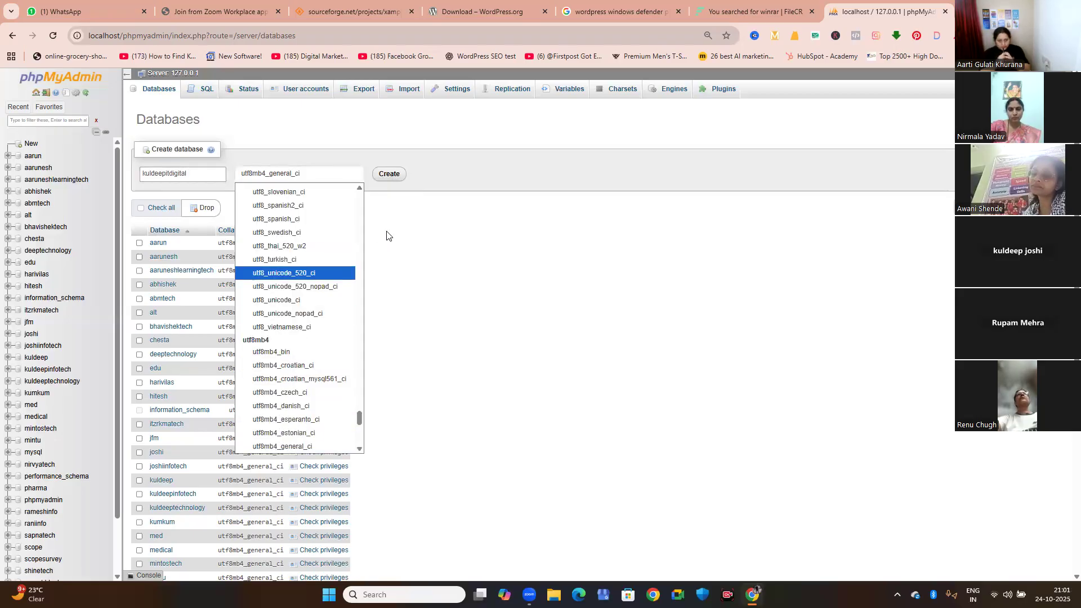
left_click(392, 178)
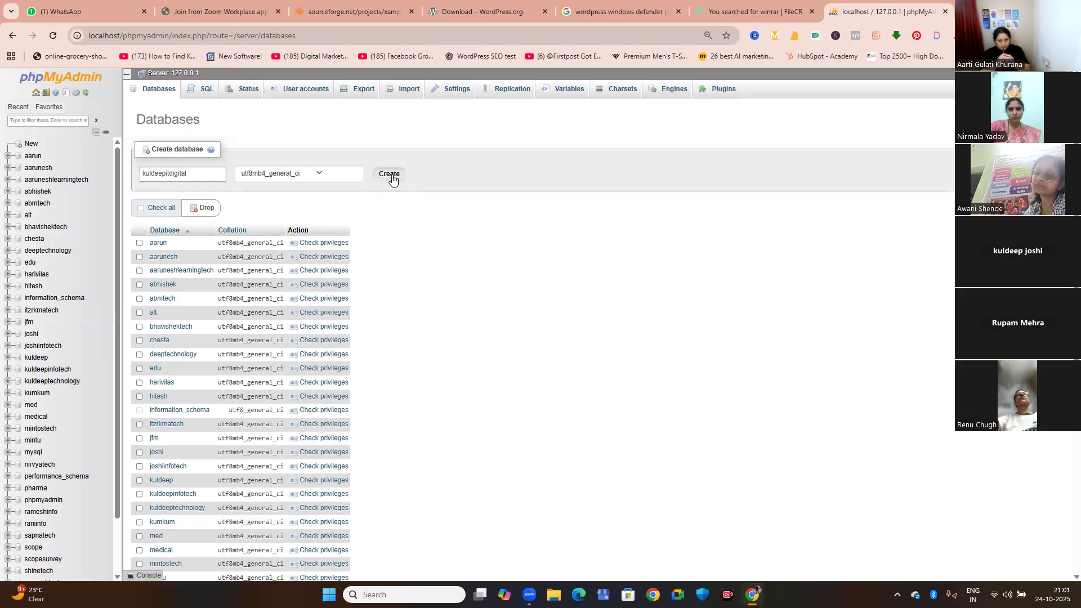
left_click(393, 179)
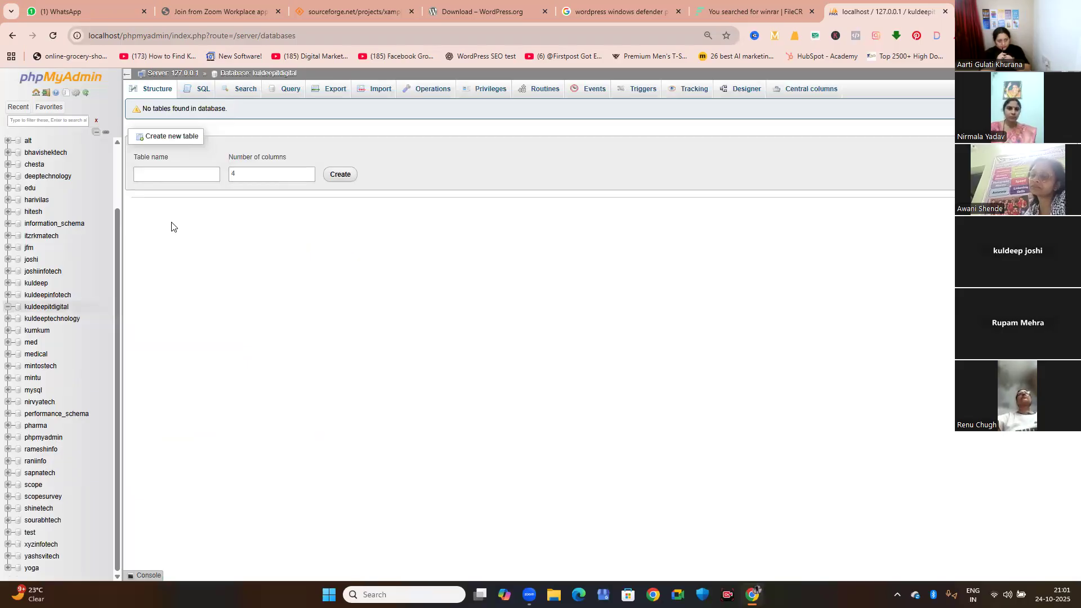
left_click(181, 181)
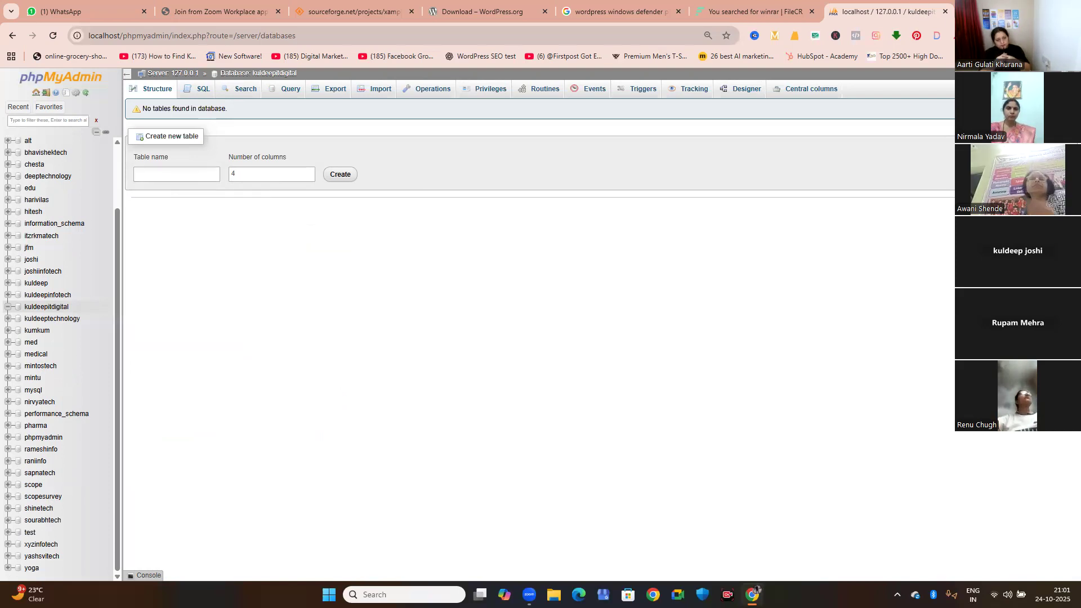
Open localhost/kuldeepitdigital in a new browser tab.
key("ctrl+t")
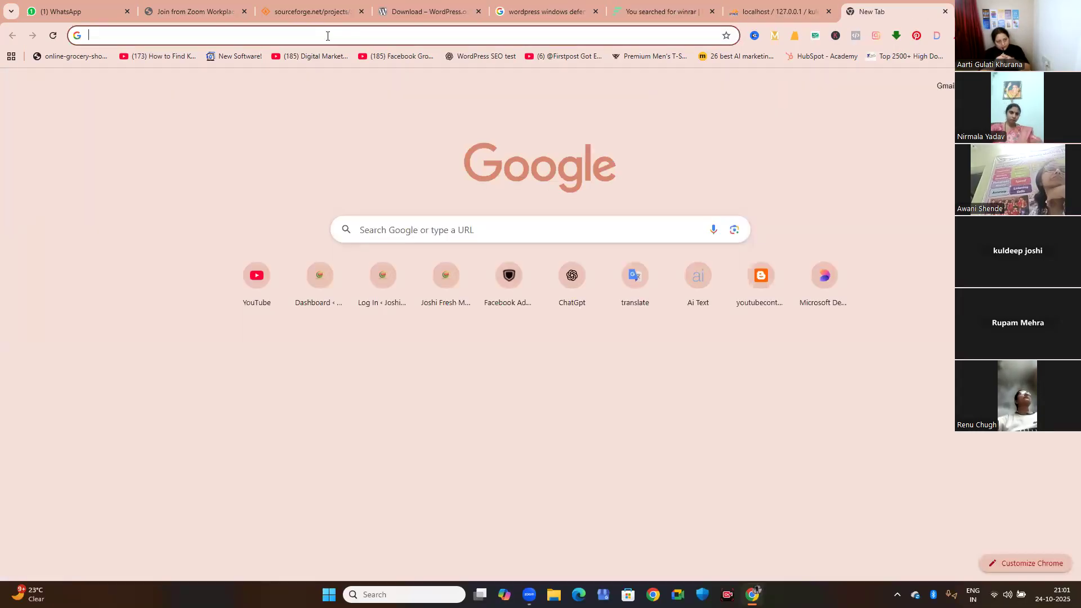
left_click(327, 36)
type("localhost")
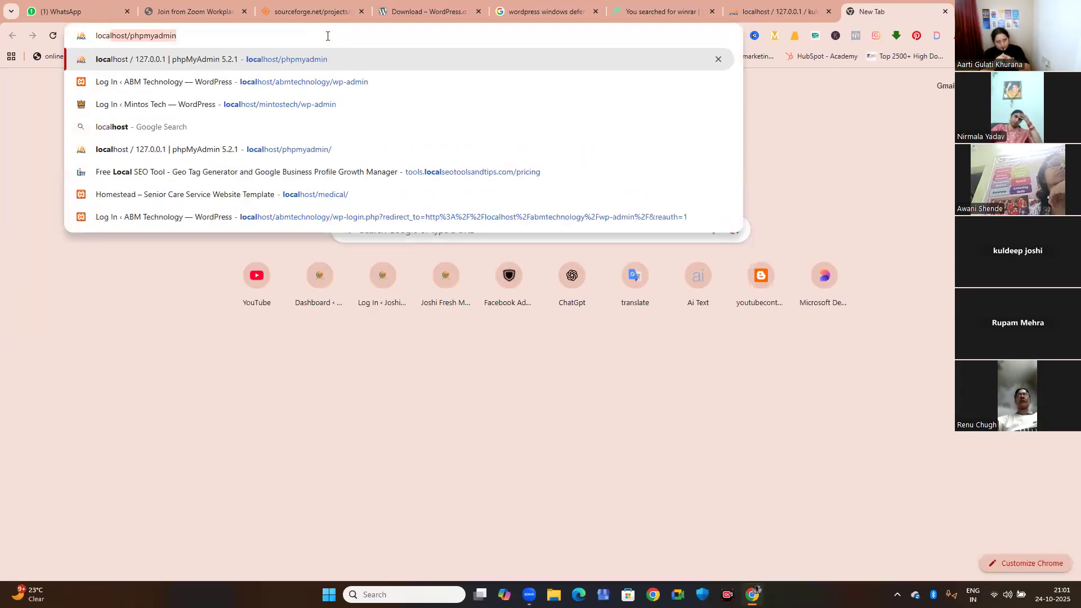
type("/")
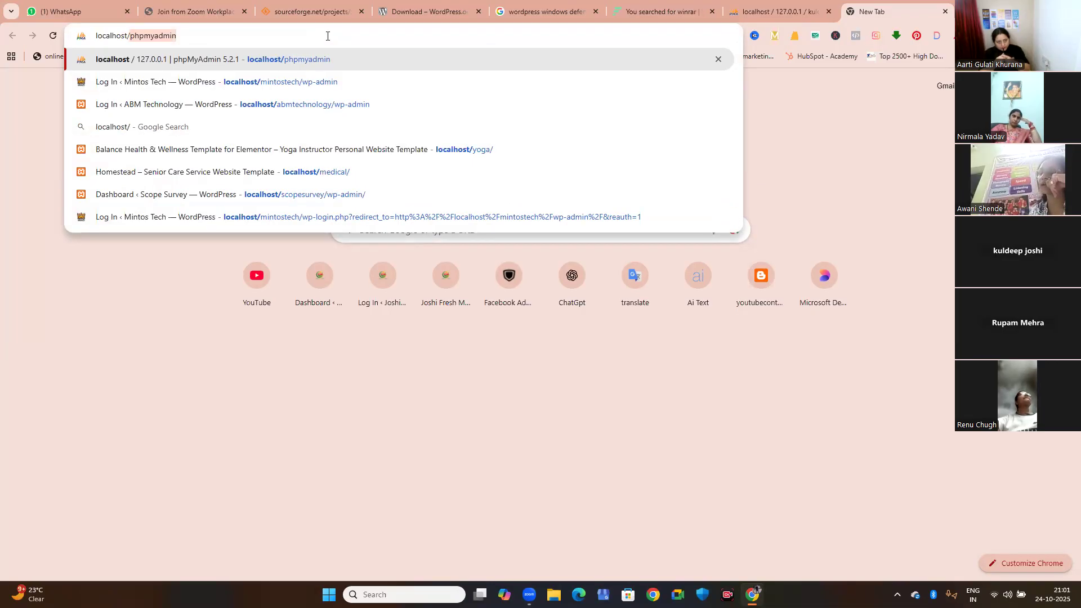
type("kuldeep")
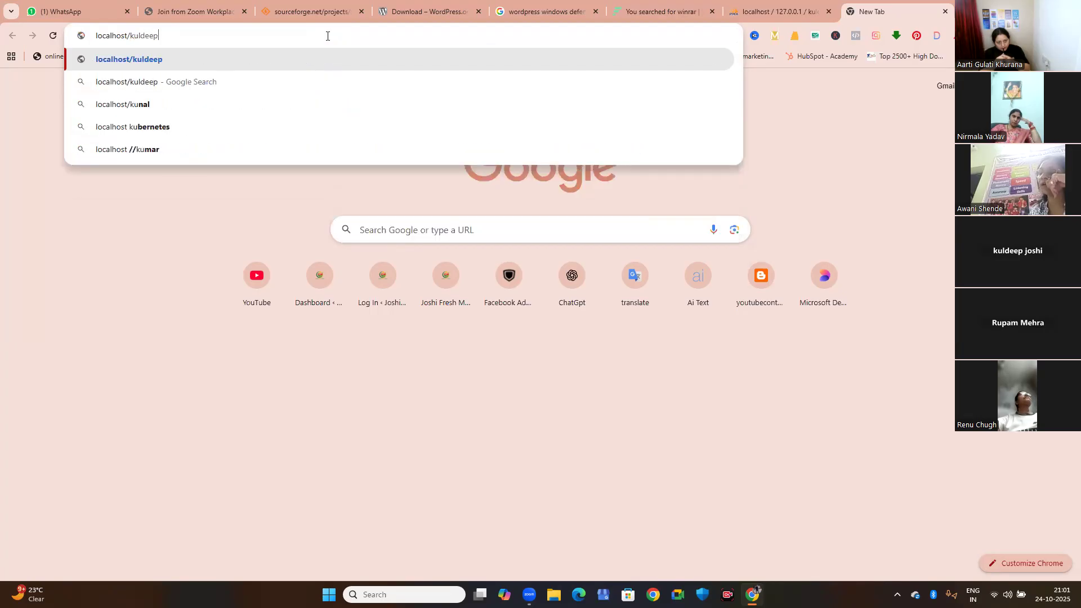
type("itdigital")
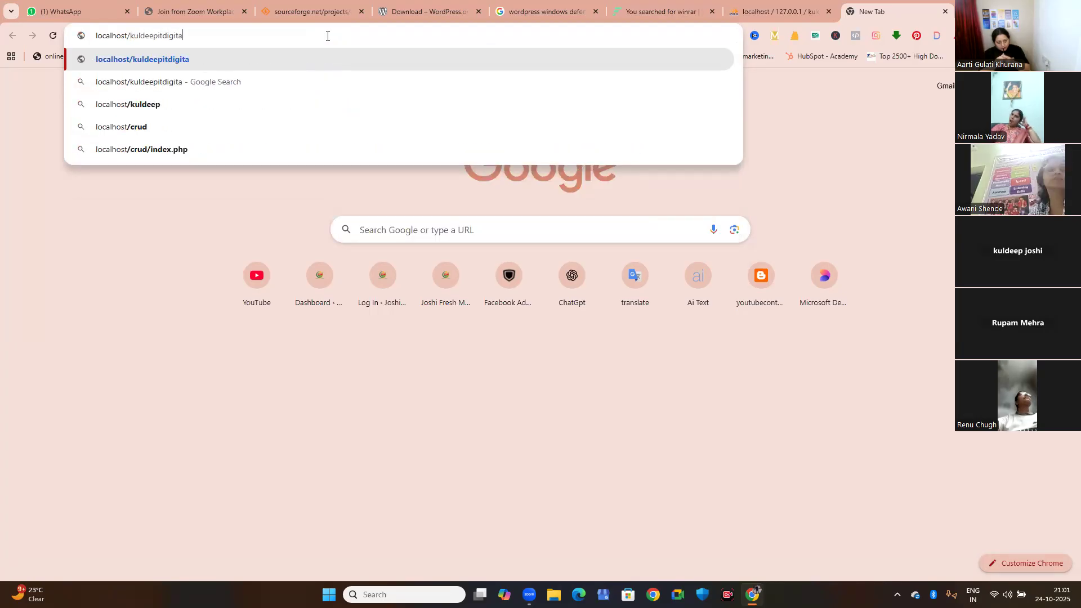
key("Return")
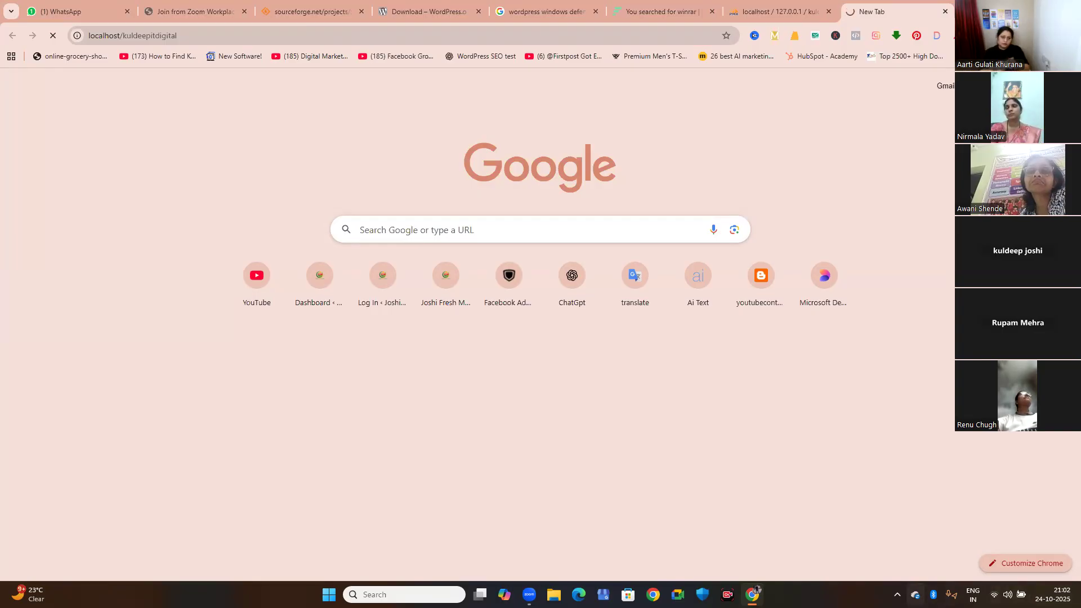
Check the Apache and MySQL status in the XAMPP Control Panel and close its window.
left_click(897, 595)
left_click(896, 538)
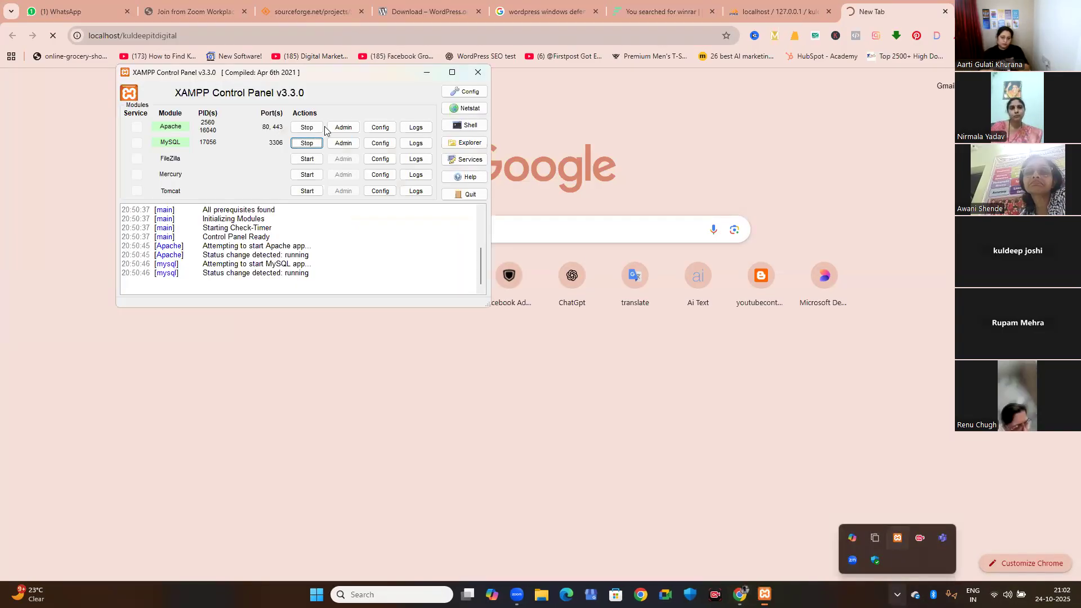
left_click(477, 76)
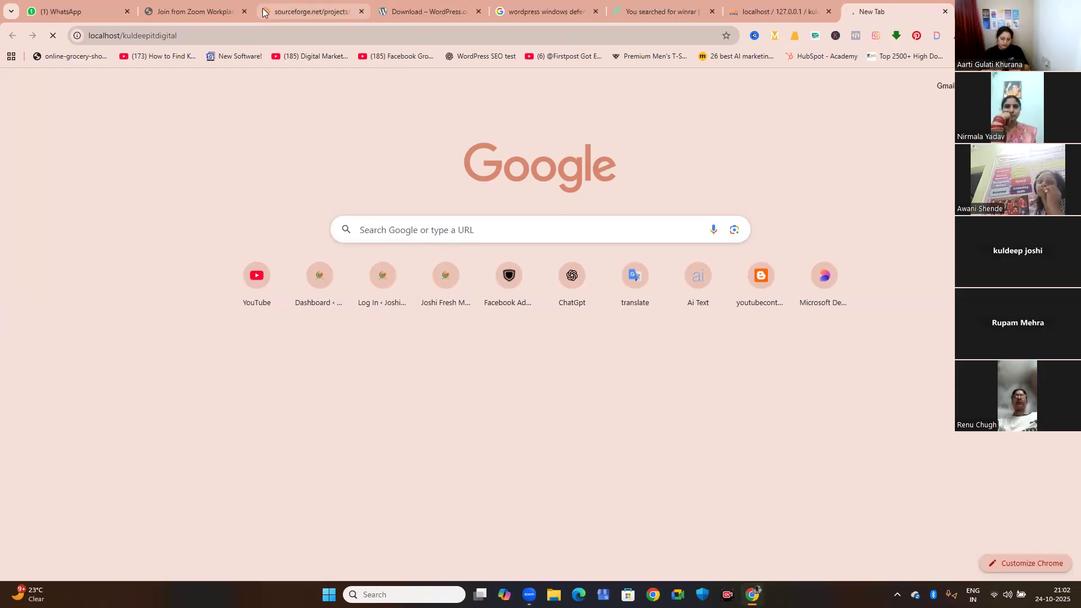
Close the Zoom, SourceForge, WordPress download, Google search, WinRAR and WhatsApp tabs, keeping phpMyAdmin and the local site open.
left_click(244, 12)
left_click(244, 12)
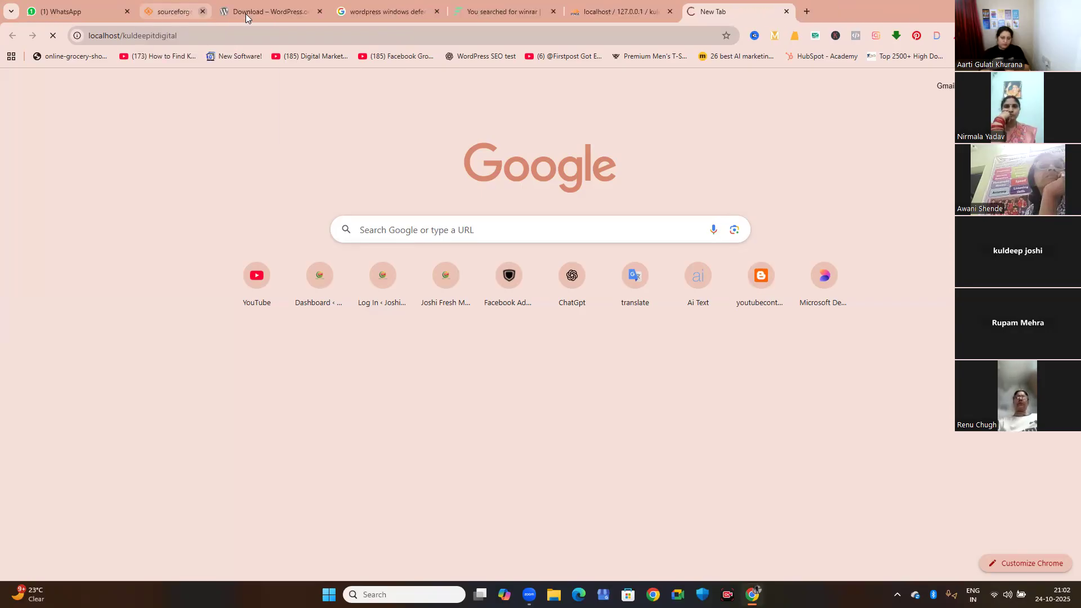
left_click(244, 13)
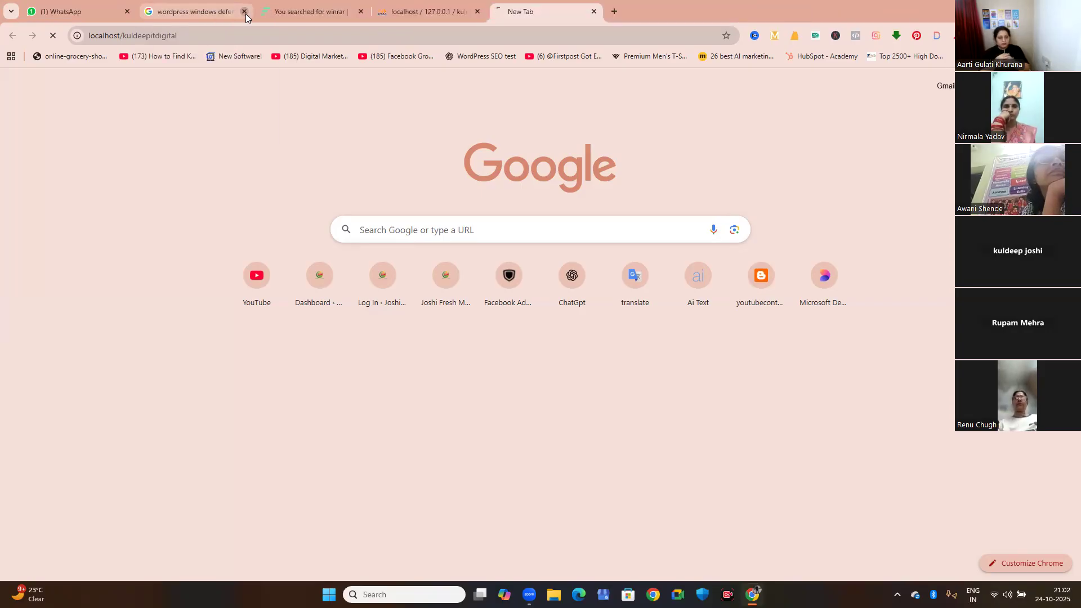
left_click(245, 13)
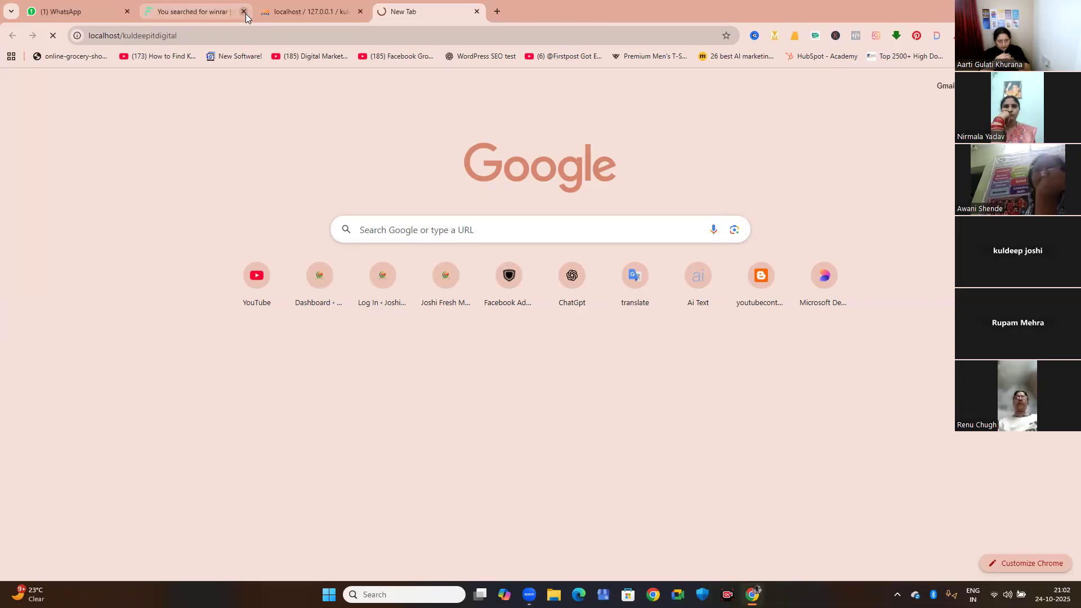
left_click(244, 12)
left_click(105, 11)
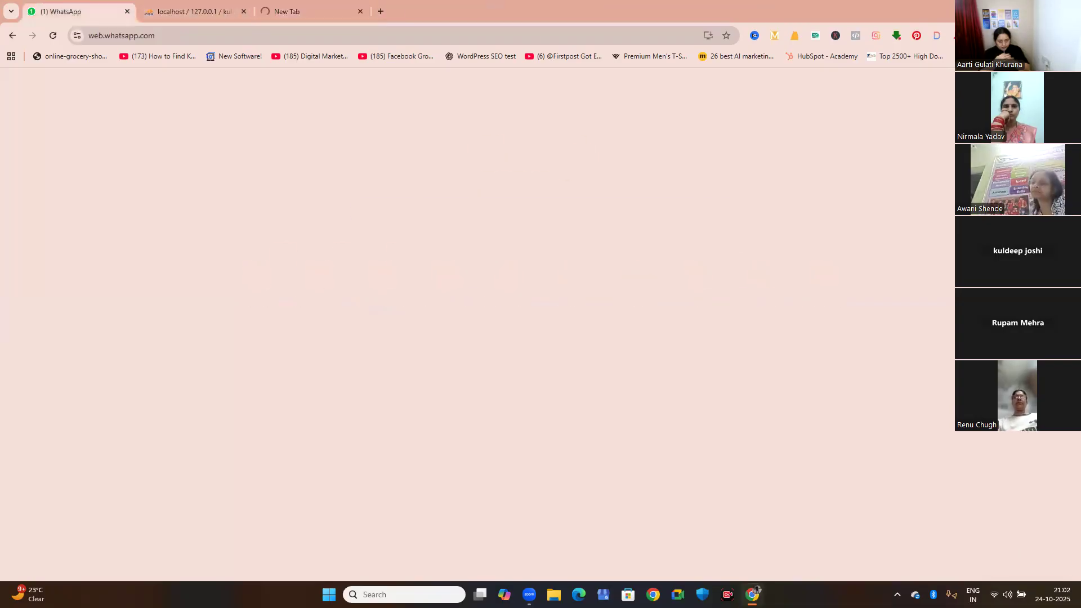
key("ctrl+w")
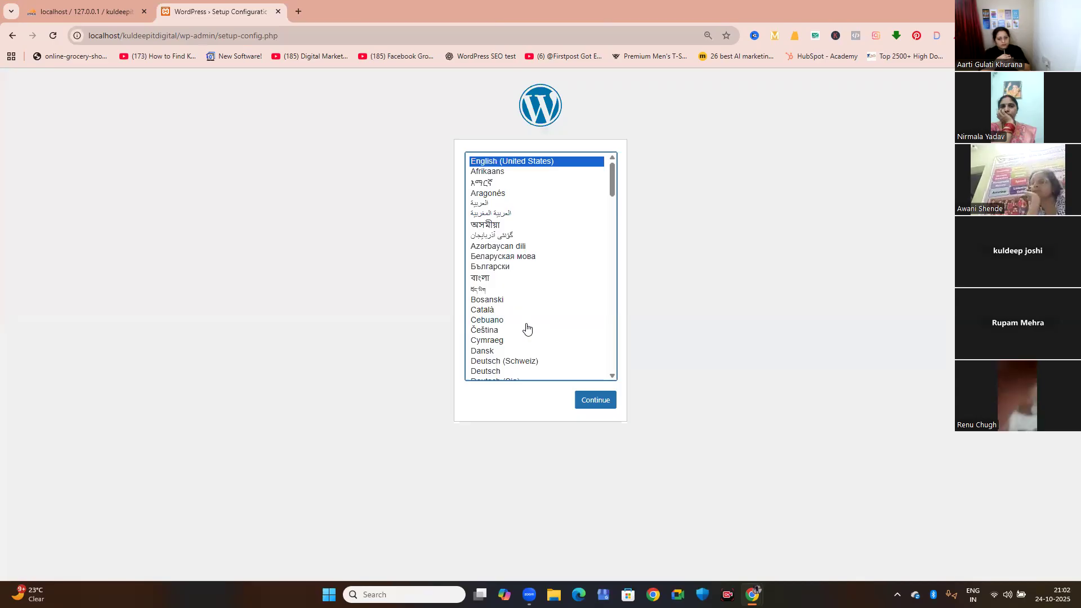
Continue the WordPress setup in English (United States), review the required database details against phpMyAdmin, and proceed to the database connection form.
left_click(597, 400)
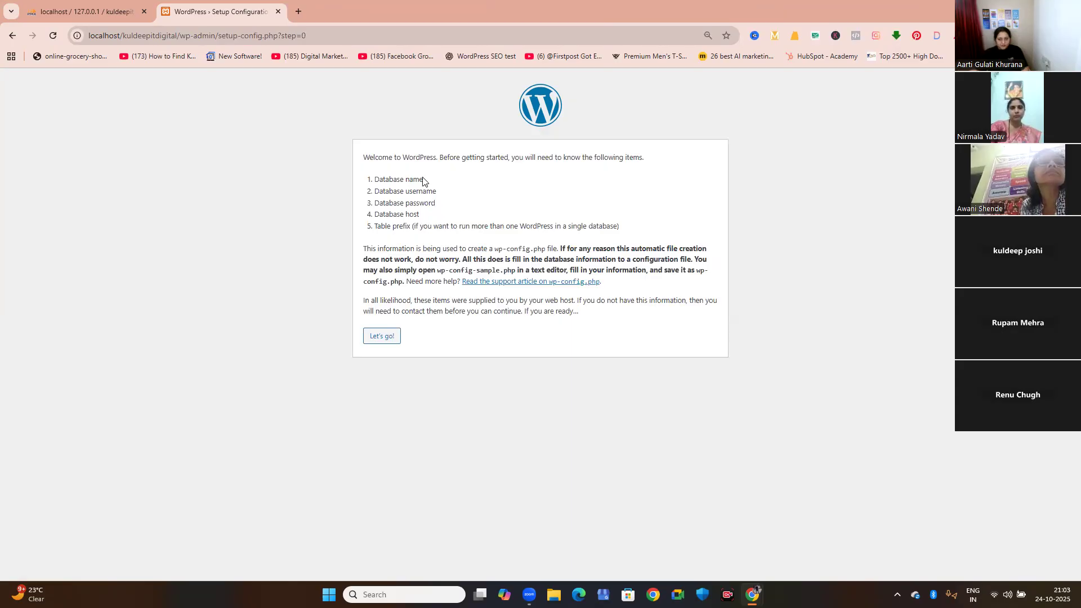
left_click(124, 22)
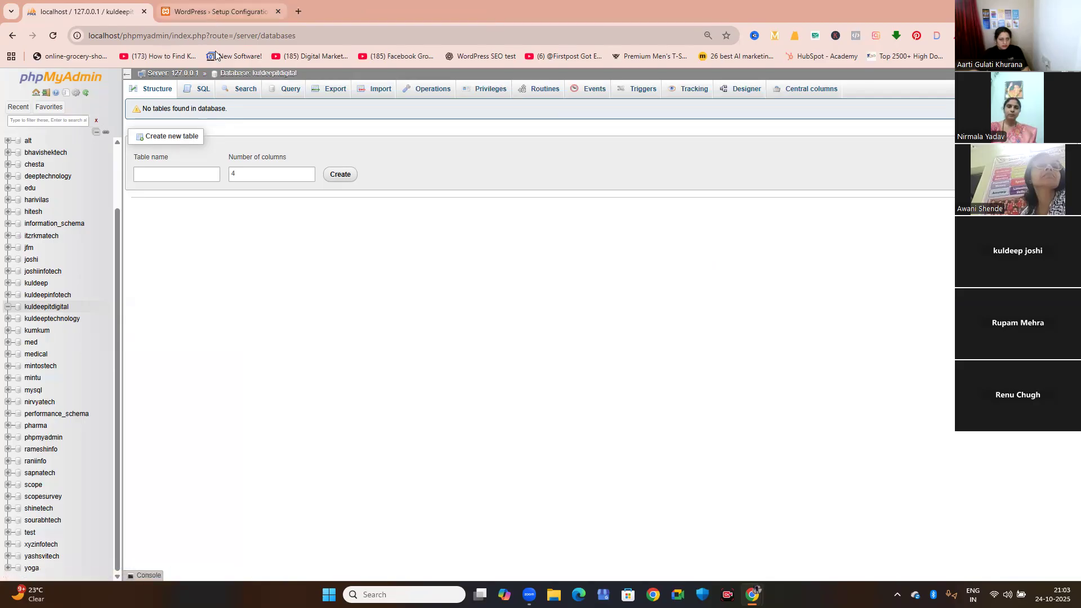
left_click(216, 13)
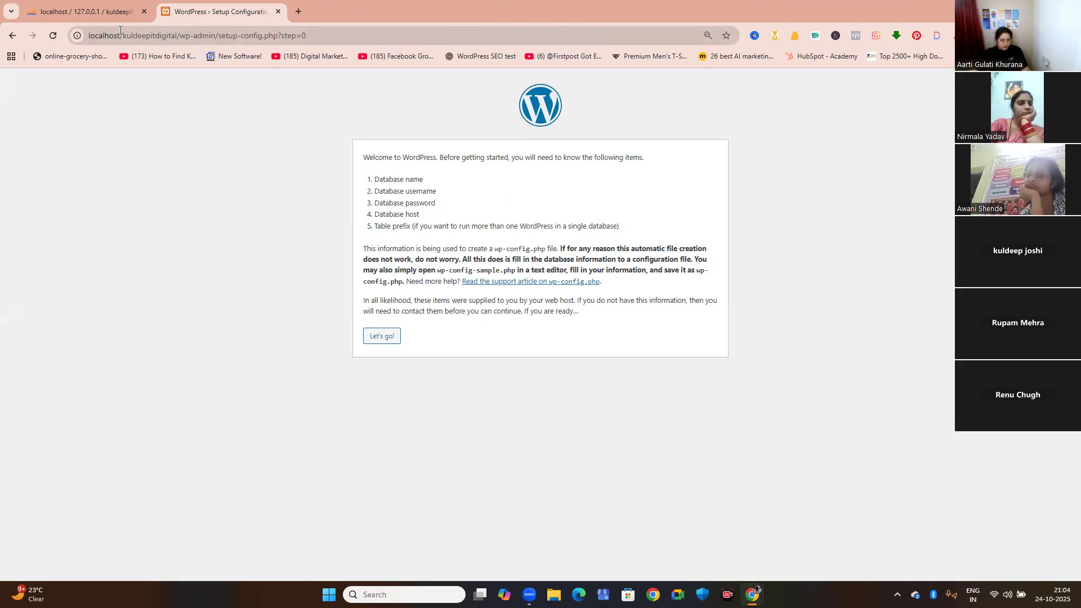
double_click(89, 35)
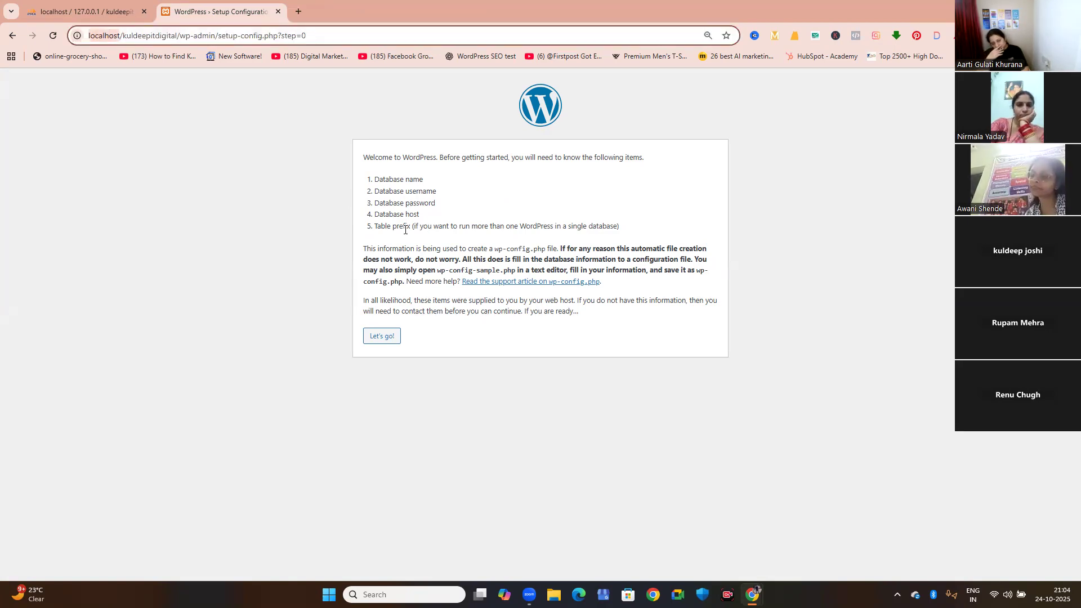
left_click(393, 242)
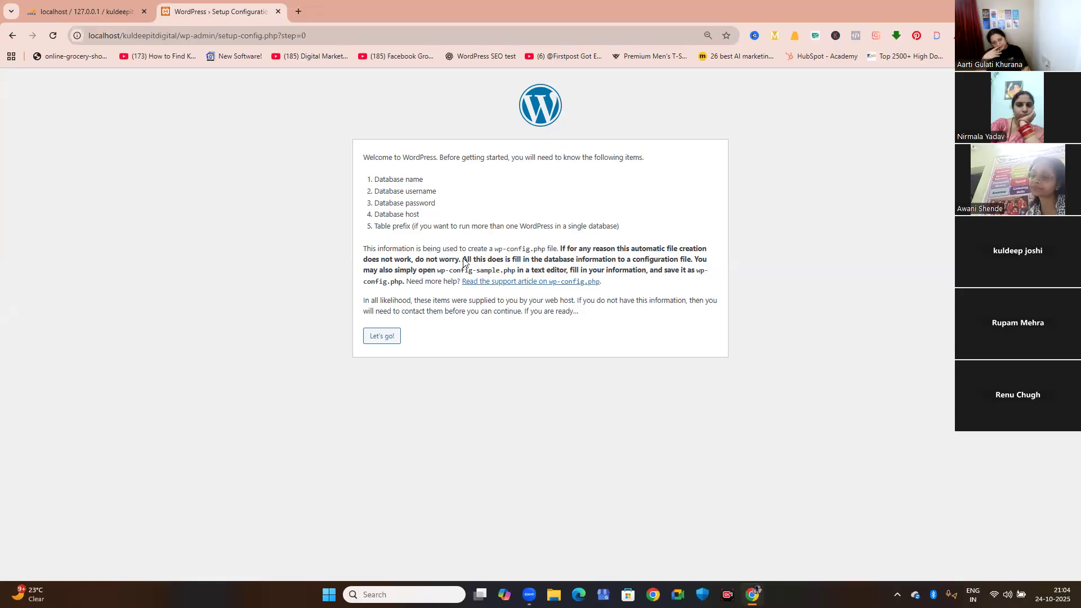
left_click(86, 11)
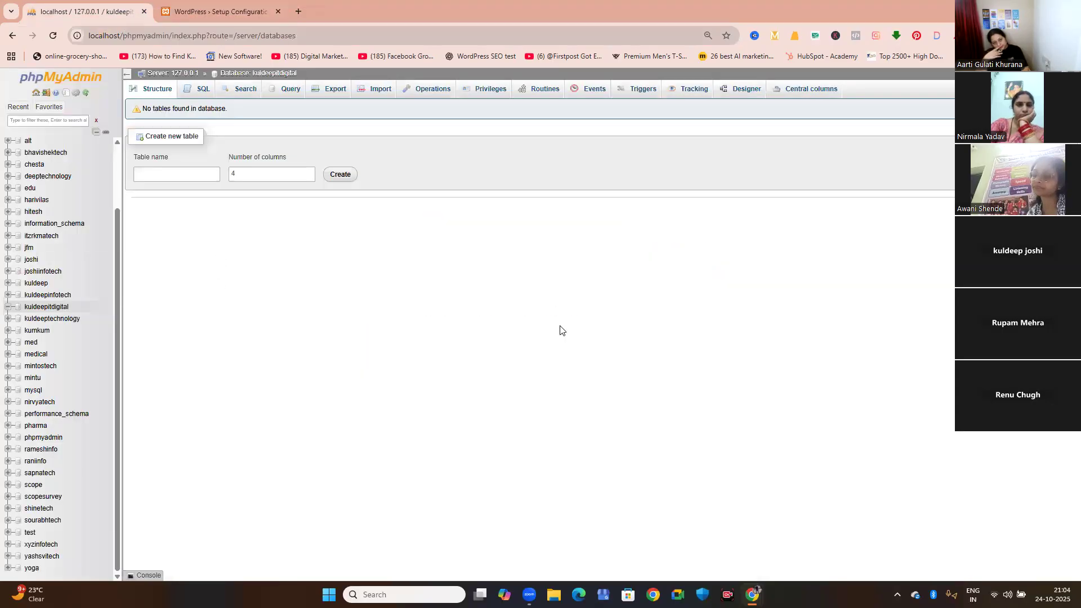
key("ctrl+Tab")
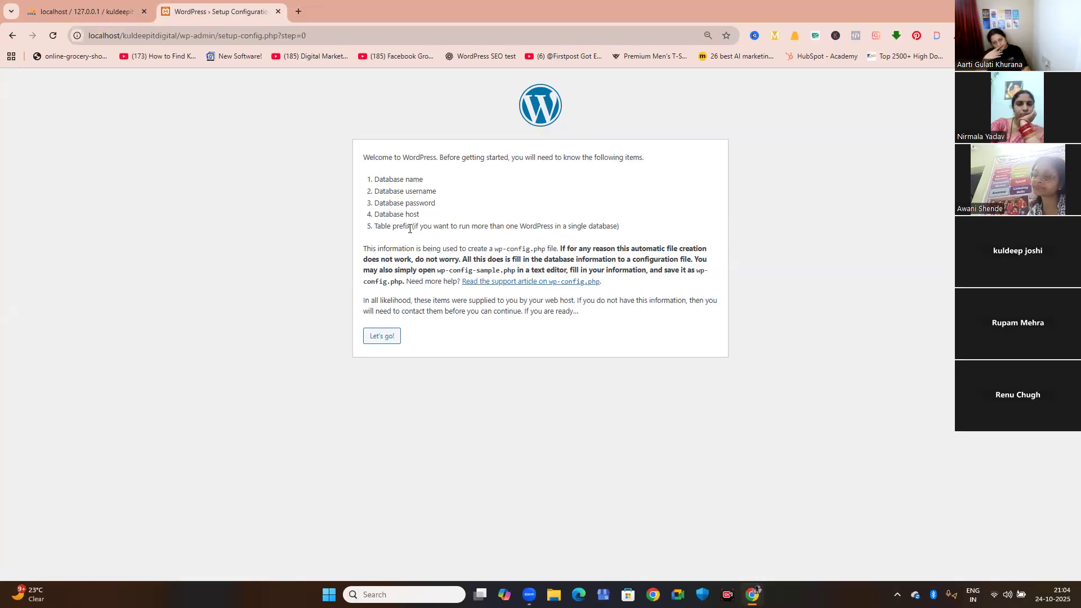
left_click(385, 343)
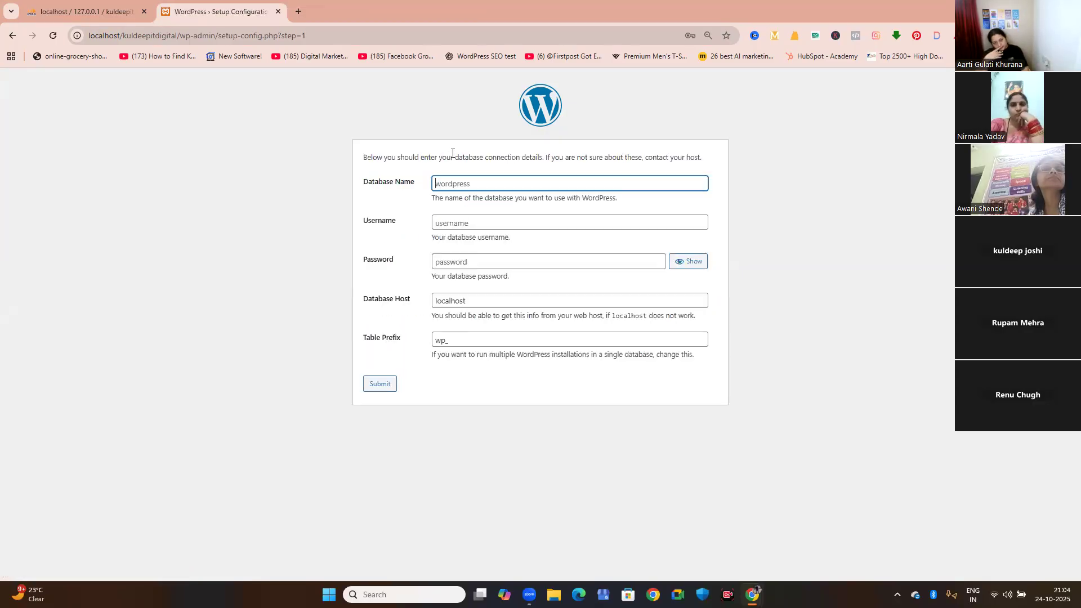
Enter kuldeepitdigital as the database name and root as the database username.
left_click(464, 189)
type("ku")
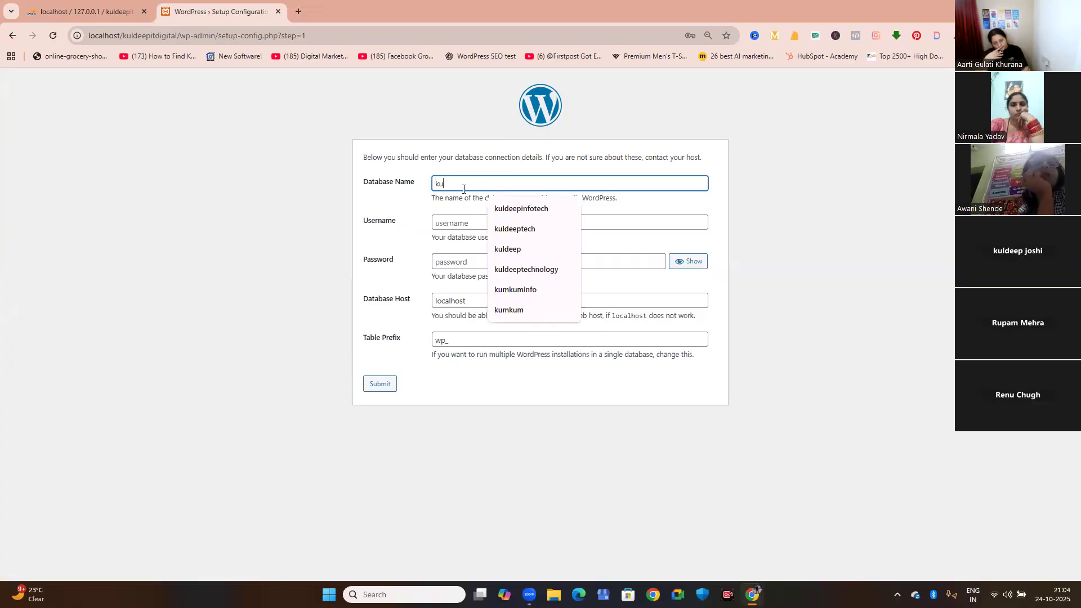
type("ldeepitd")
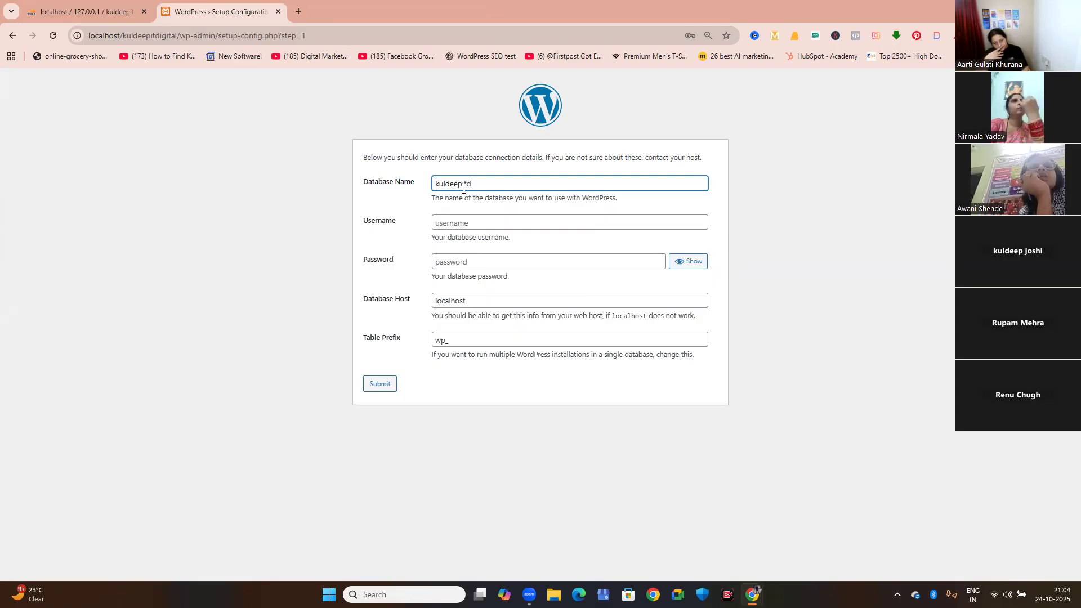
type("igital")
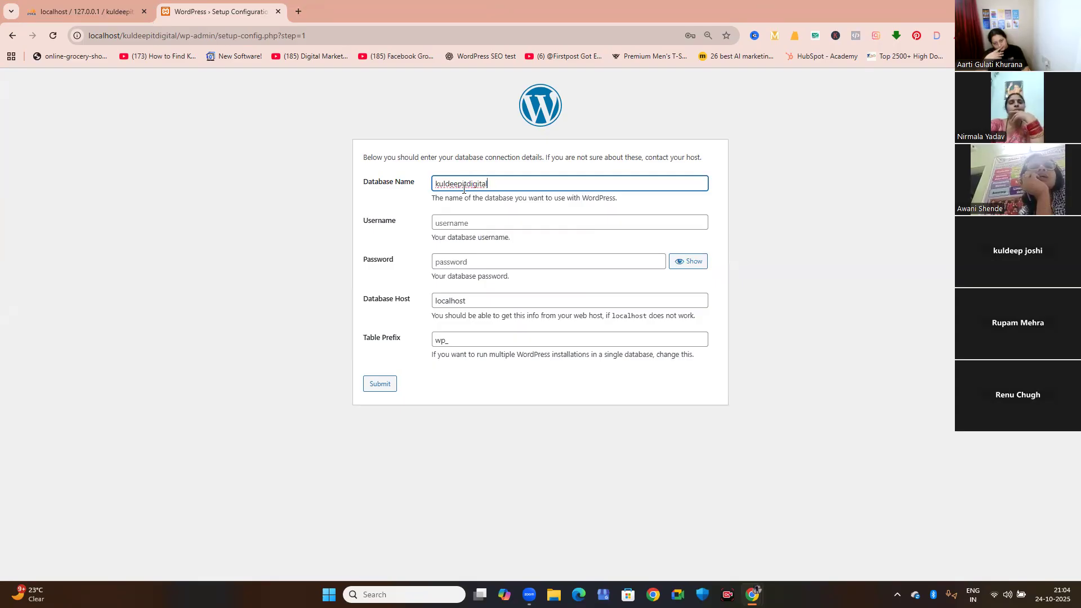
left_click(455, 223)
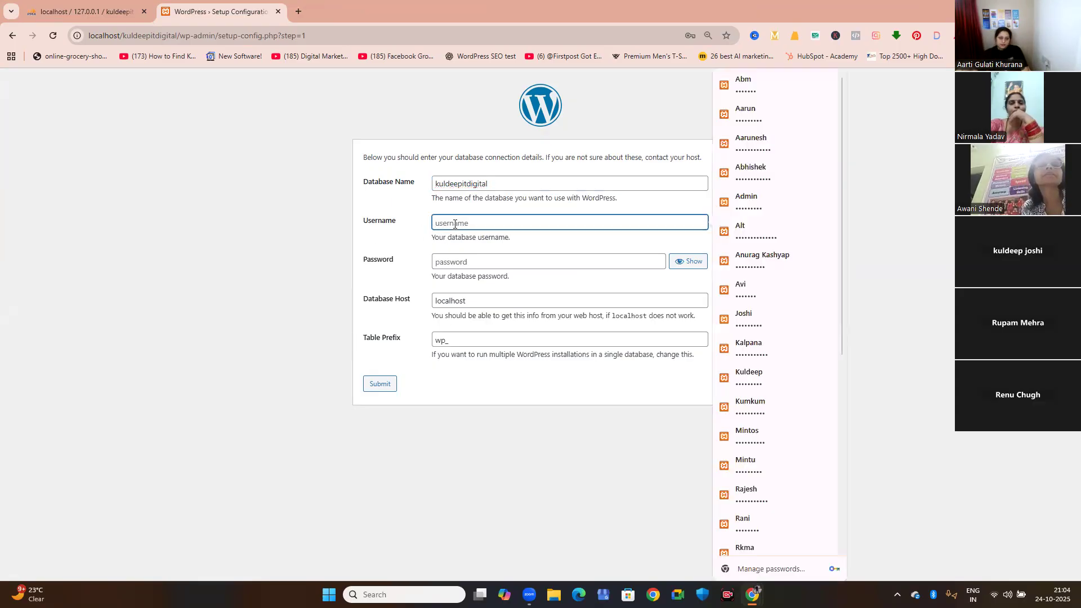
type("root")
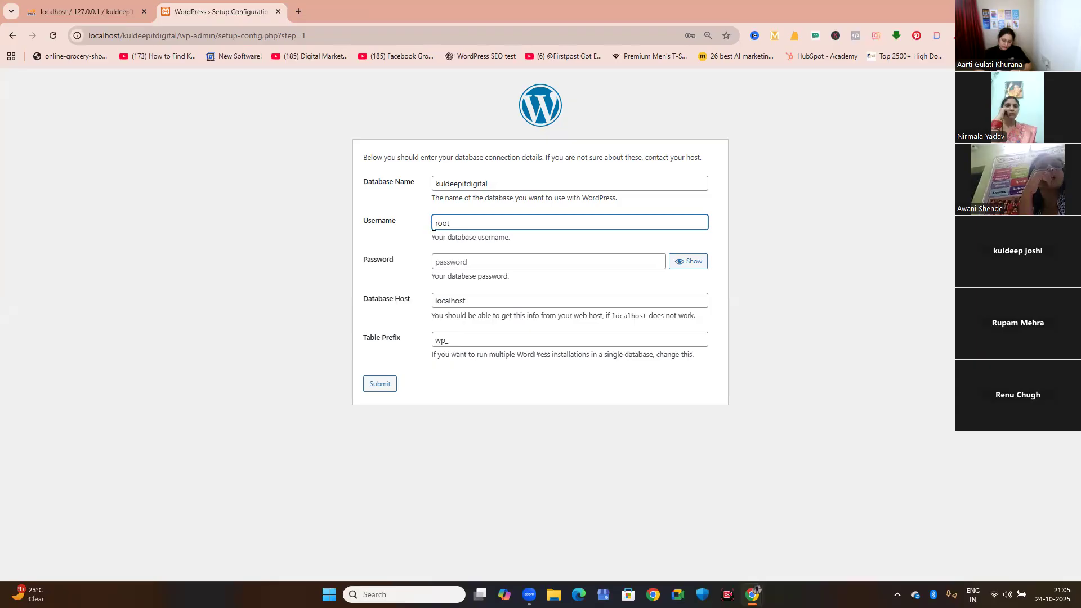
Leave the database password empty and the host as localhost, set the table prefix to kuldeep_, and submit the connection details.
left_click(445, 258)
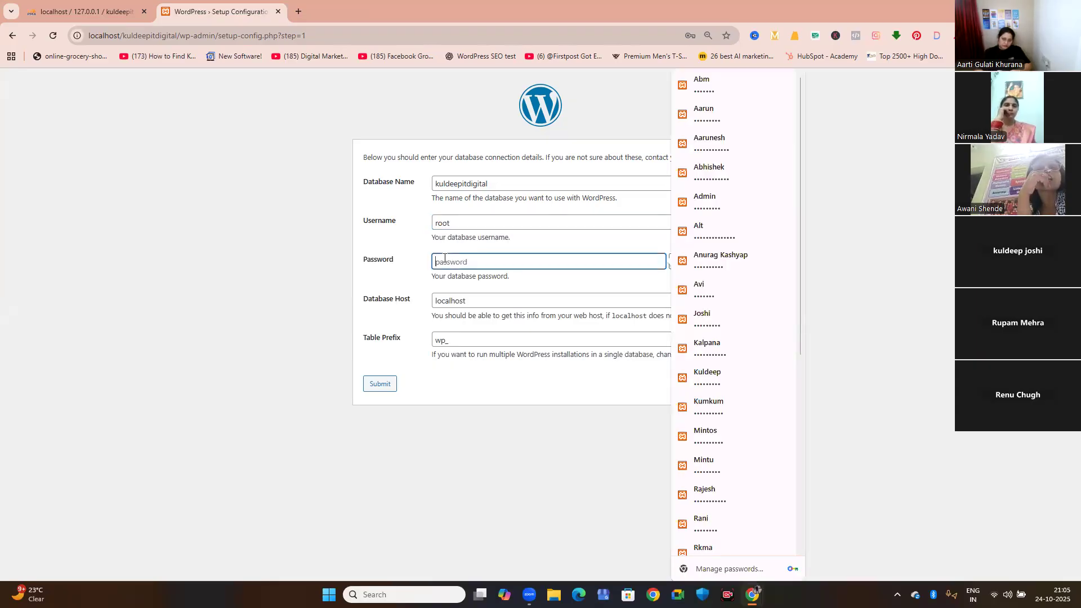
left_click(478, 302)
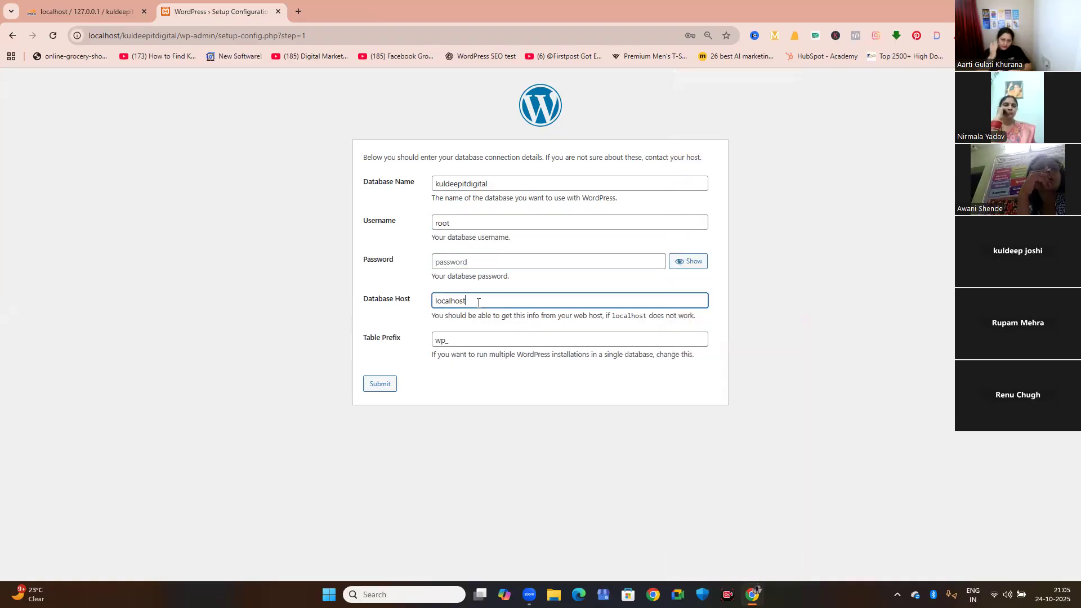
left_click(453, 341)
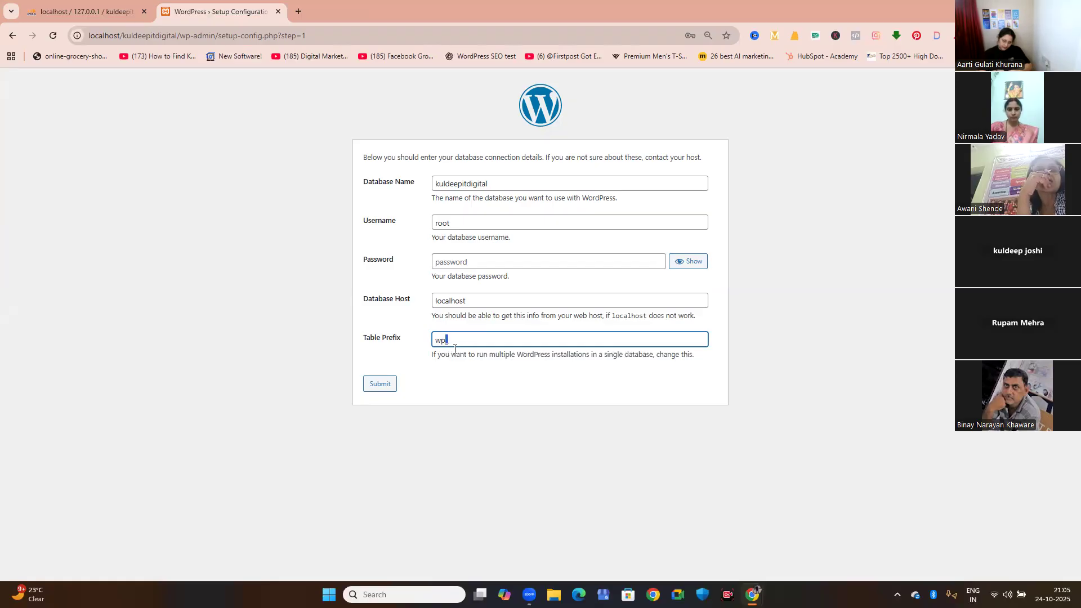
left_click_drag(465, 340, 434, 345)
type("kuldeep")
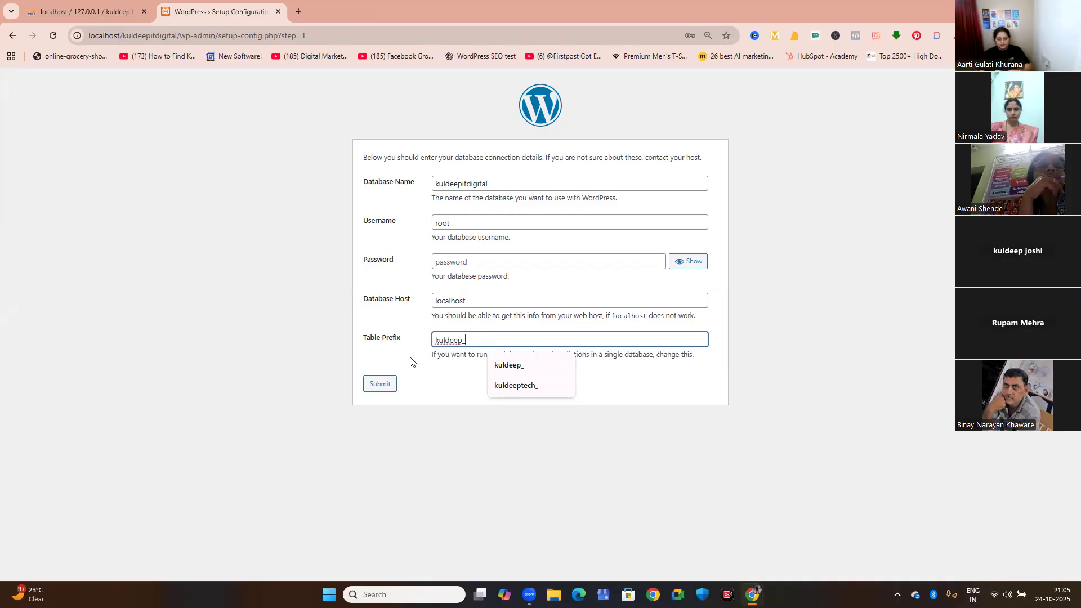
left_click(385, 387)
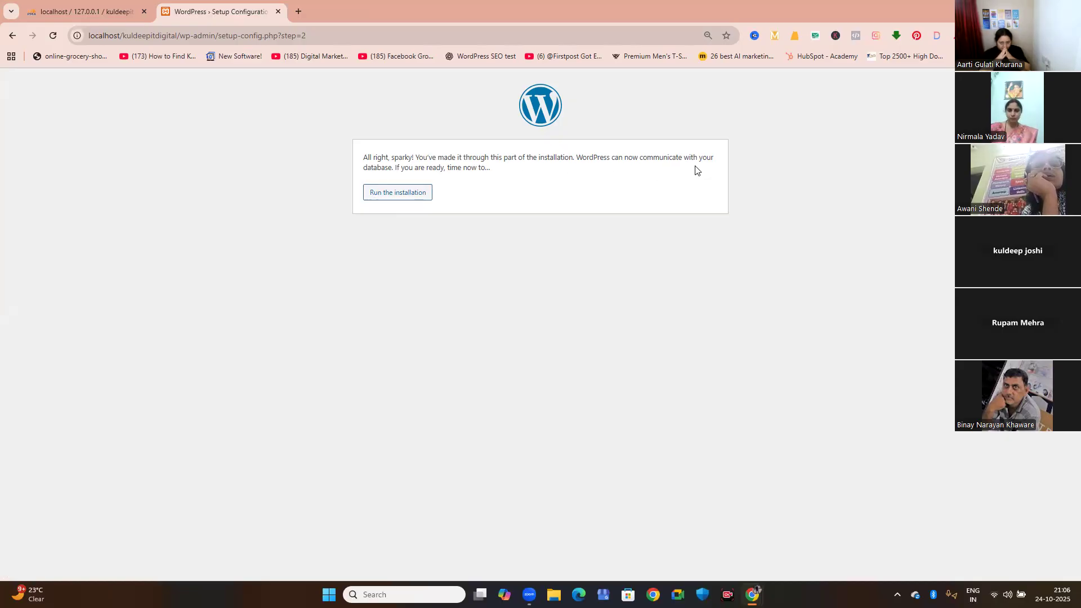
Run the WordPress installation and set the site title to Kuldeep IT Digital.
left_click(388, 195)
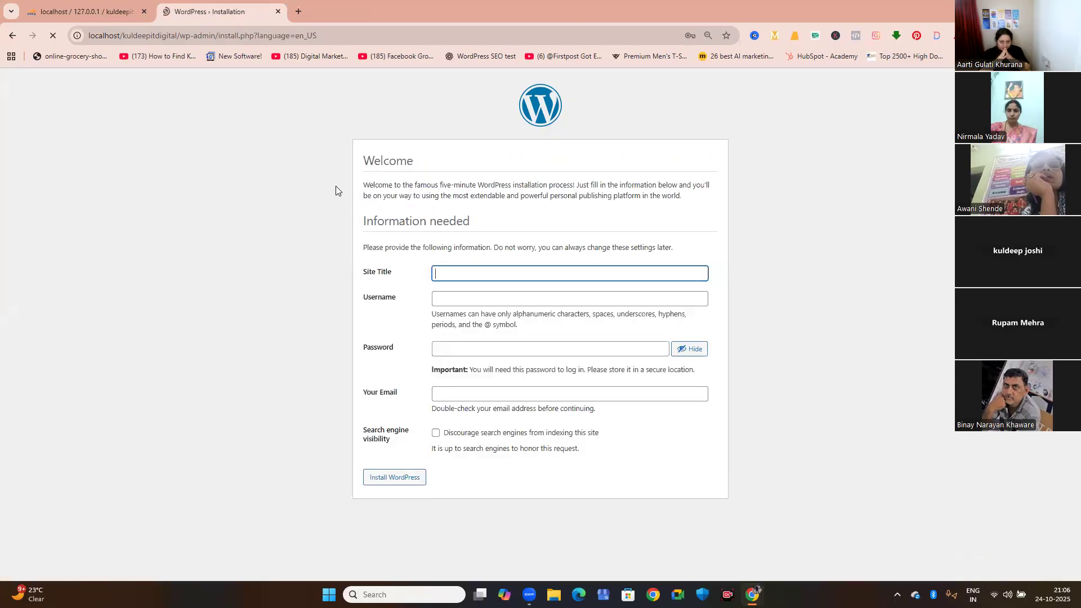
left_click(474, 270)
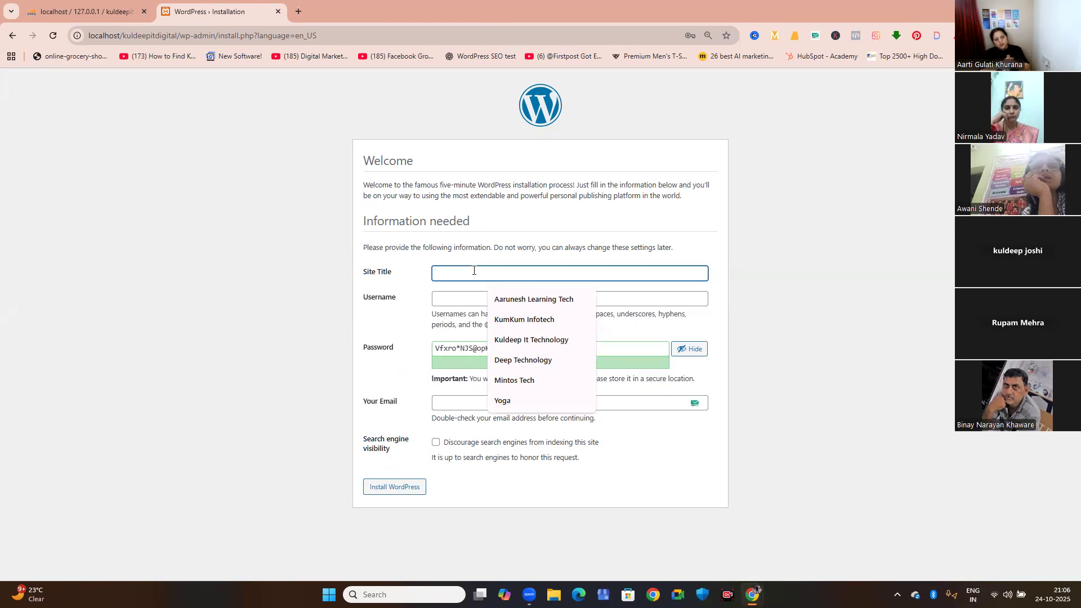
type("Ku")
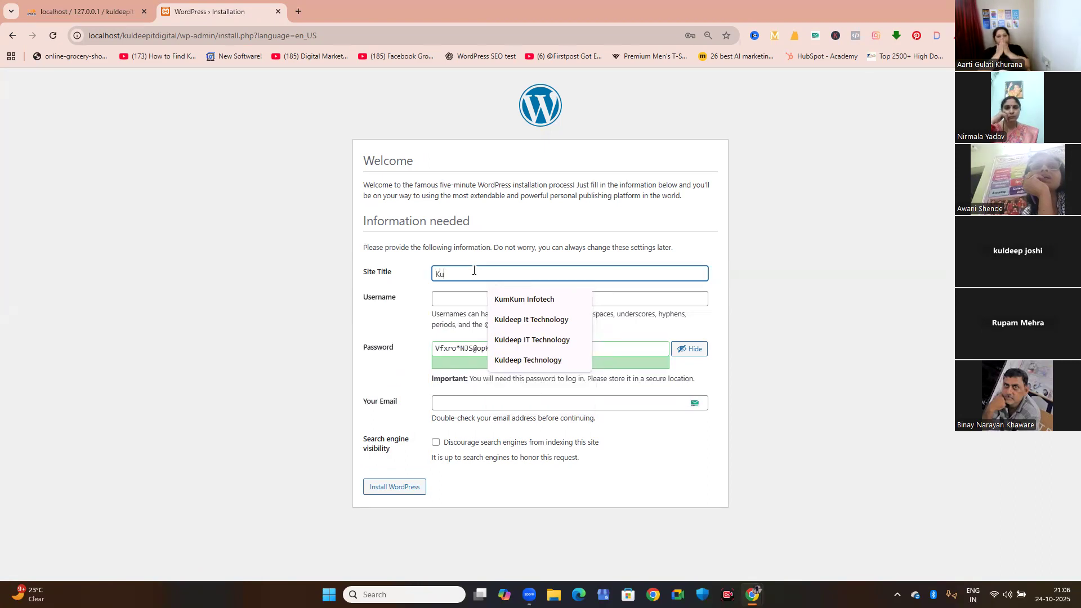
type("ldeep IT")
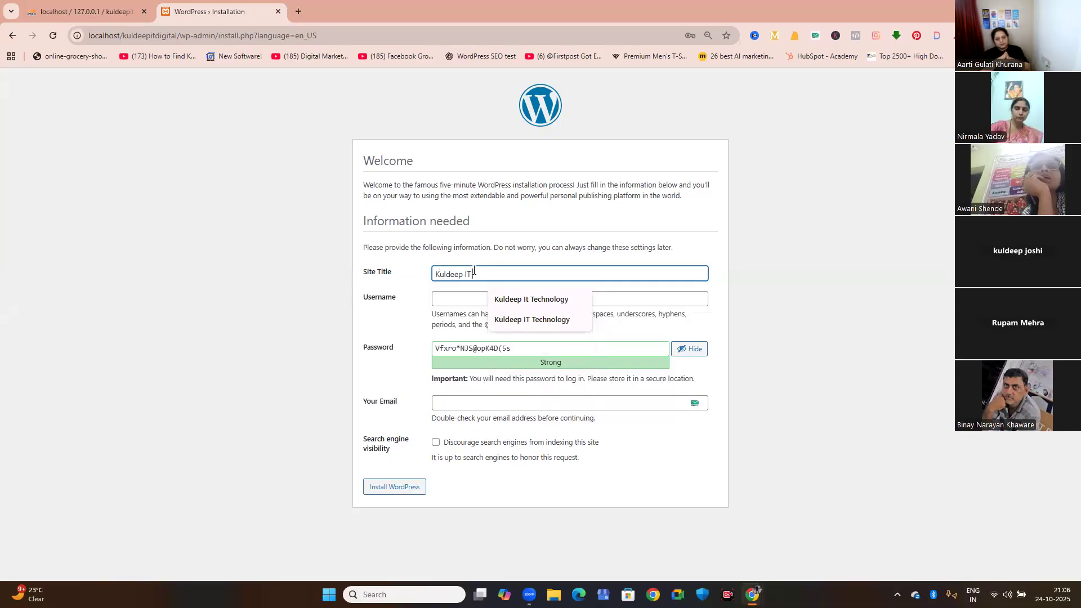
type(" Digtial")
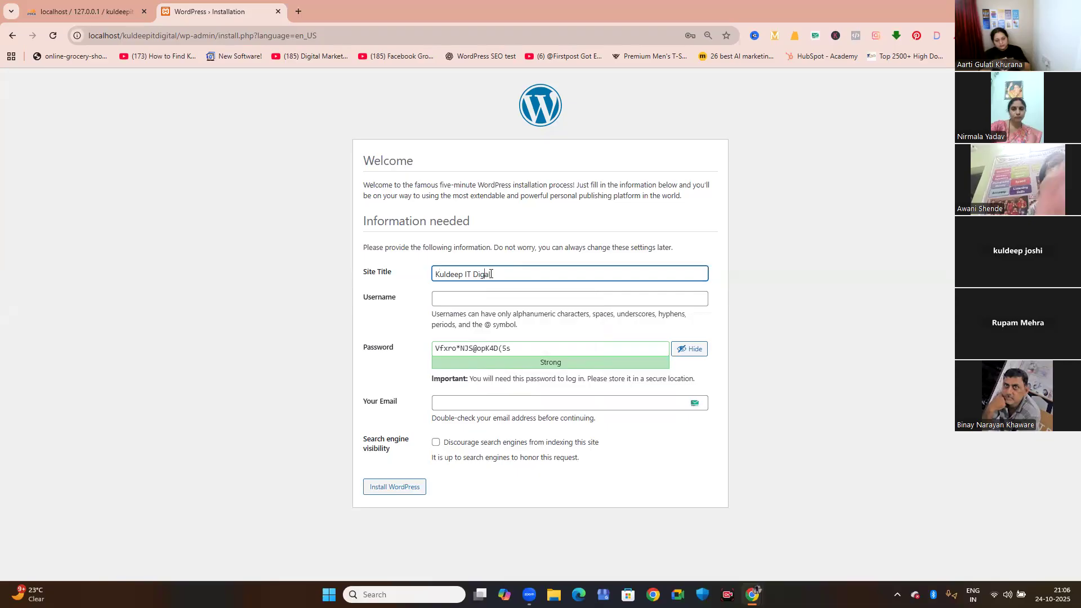
type("it")
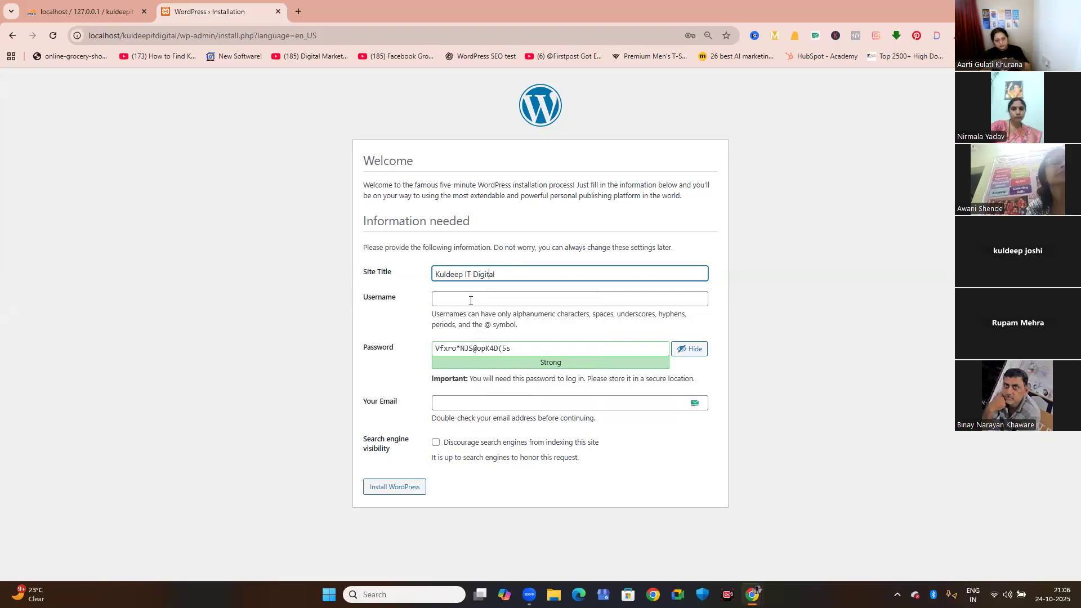
Enter the administrator's first name as the site username.
left_click(471, 301)
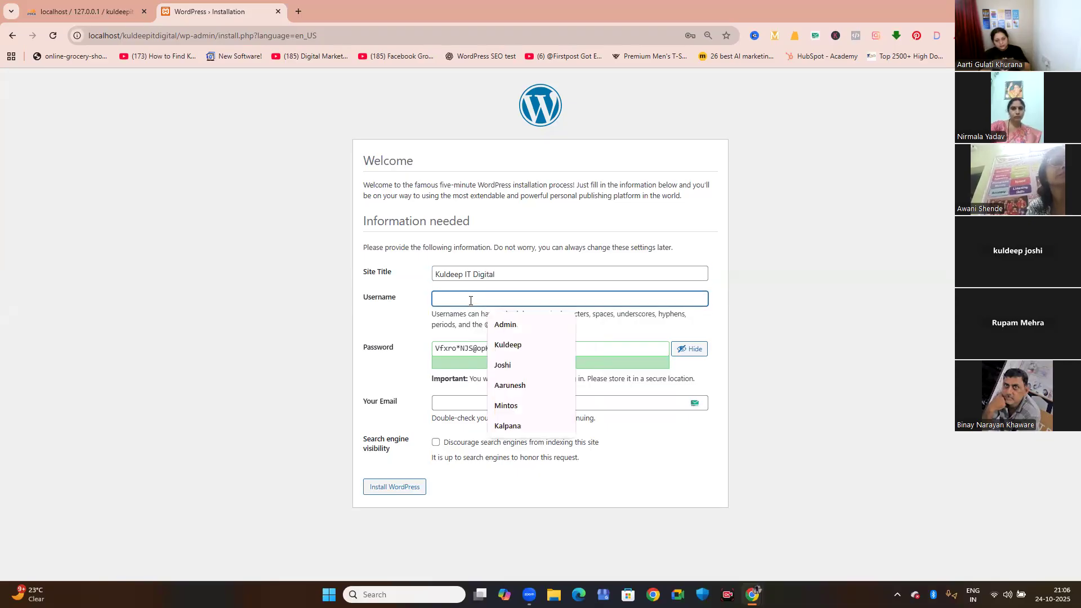
type("K")
key("BackSpace")
type("Kuldeep")
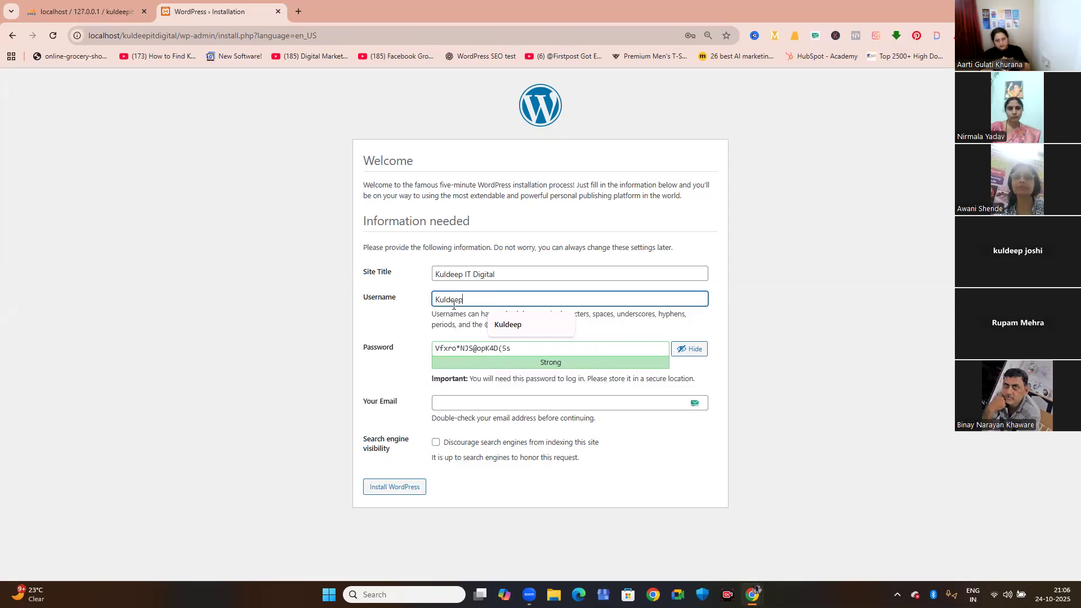
Replace the suggested password with a custom administrator password and dismiss the saved-login suggestions.
left_click(454, 350)
left_click(527, 348)
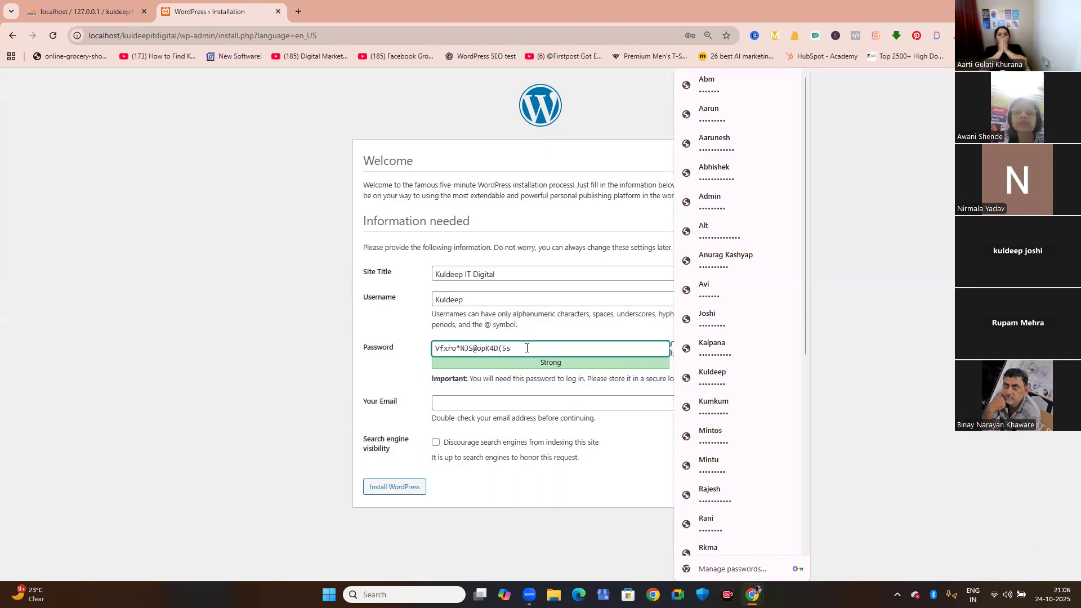
left_click_drag(519, 348, 434, 350)
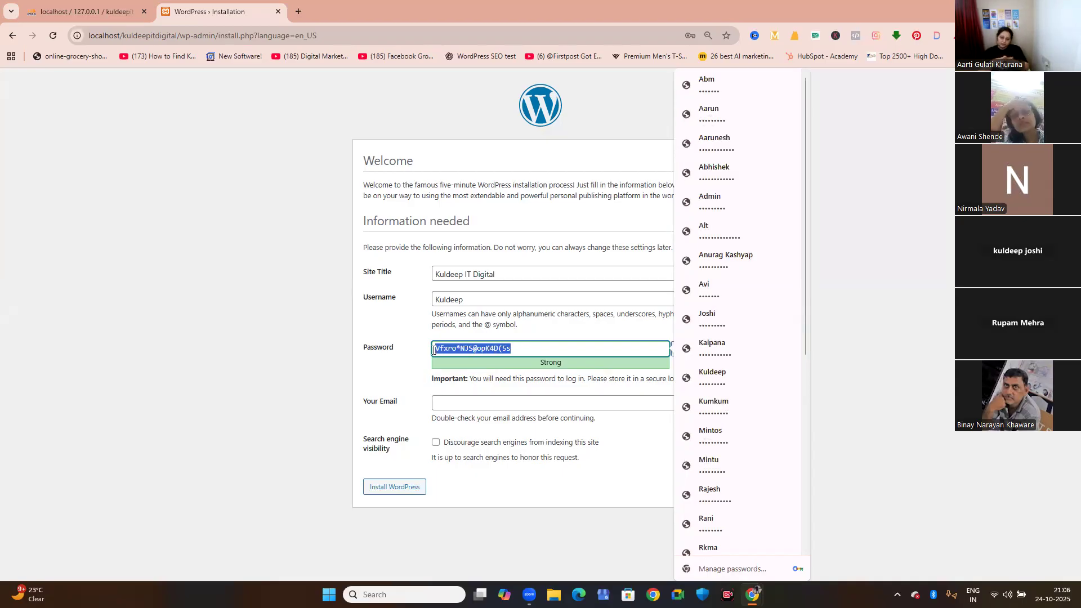
type("Admin")
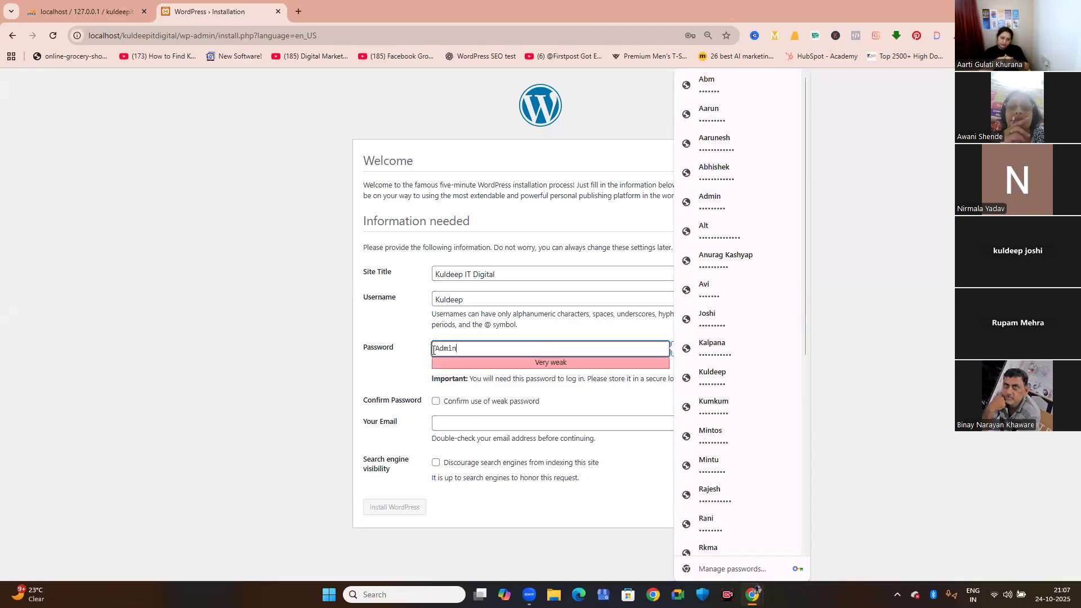
type("@")
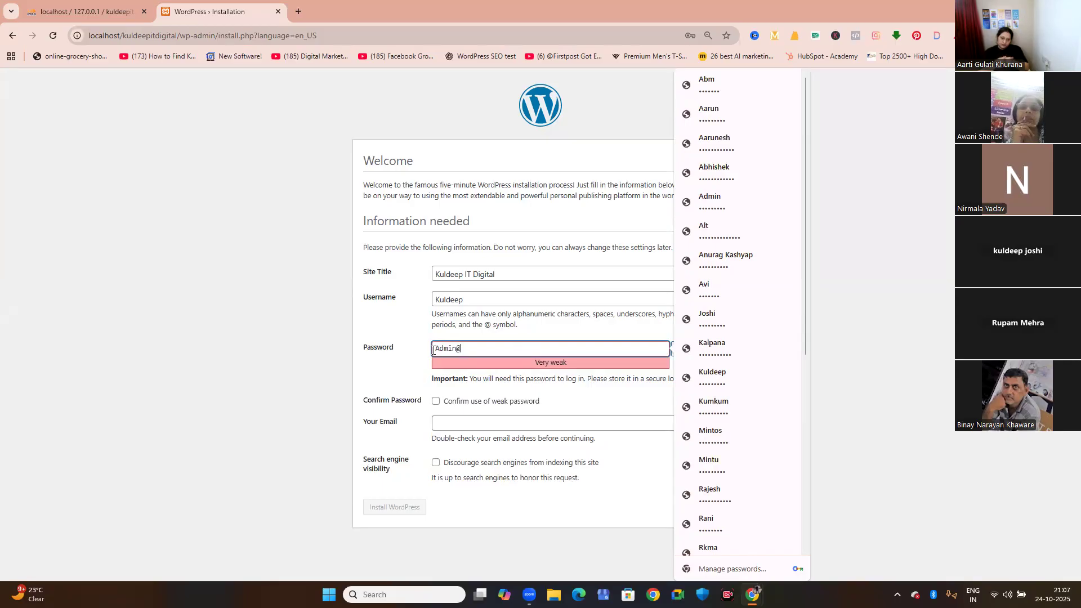
type("111")
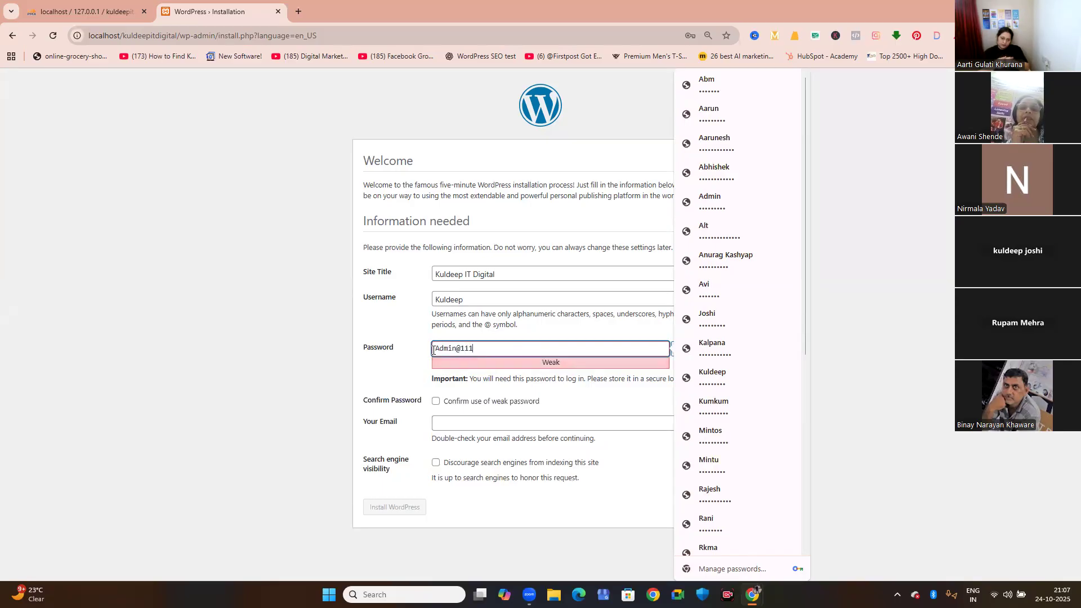
left_click(696, 409)
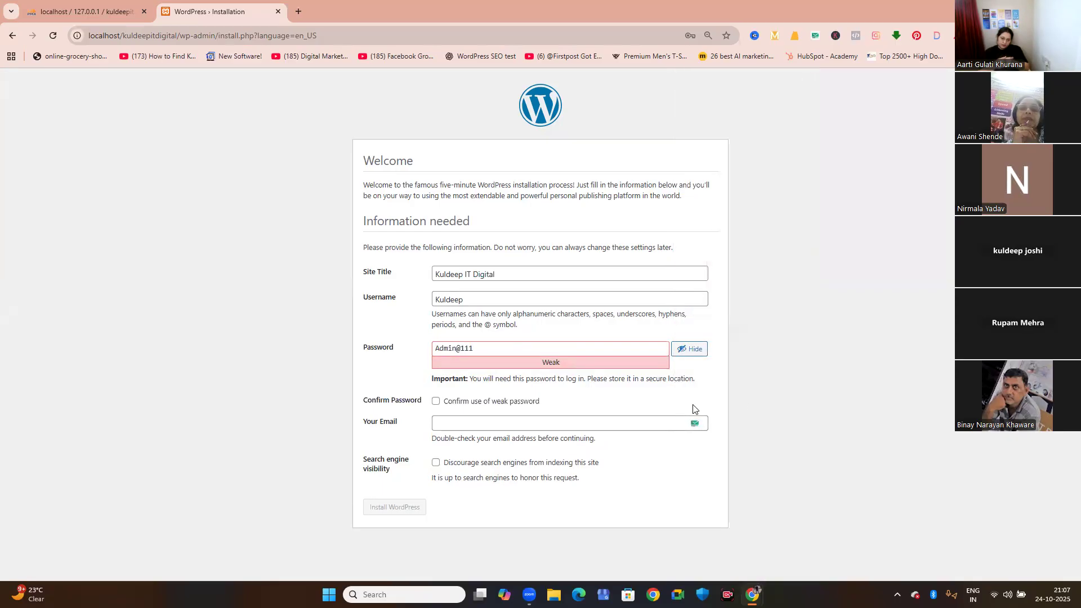
Re-enter the last character of the administrator password and confirm the use of a weak password.
left_click(499, 344)
key("BackSpace")
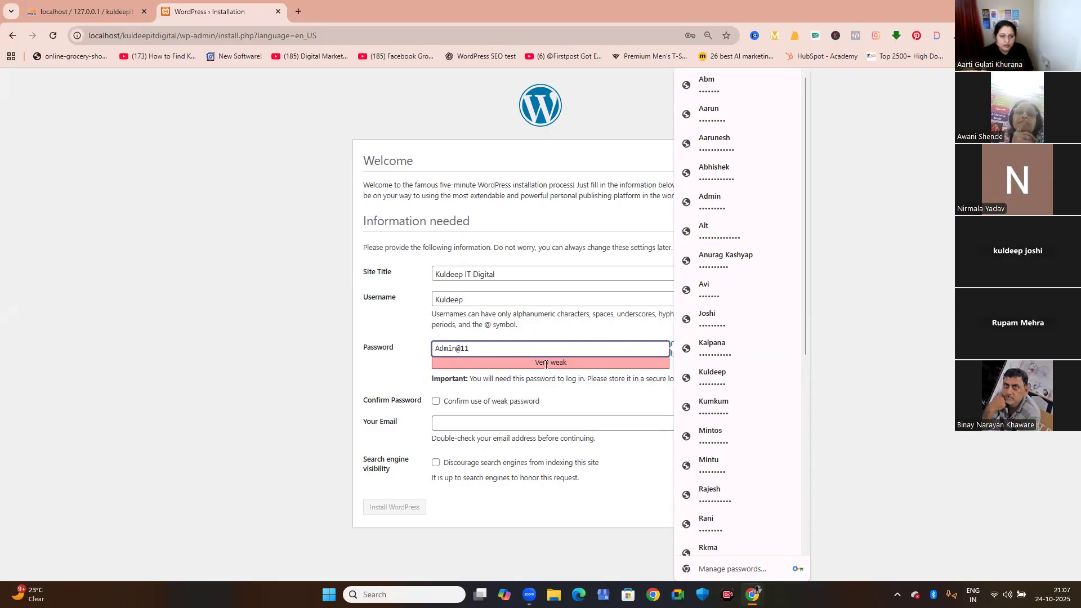
type("1")
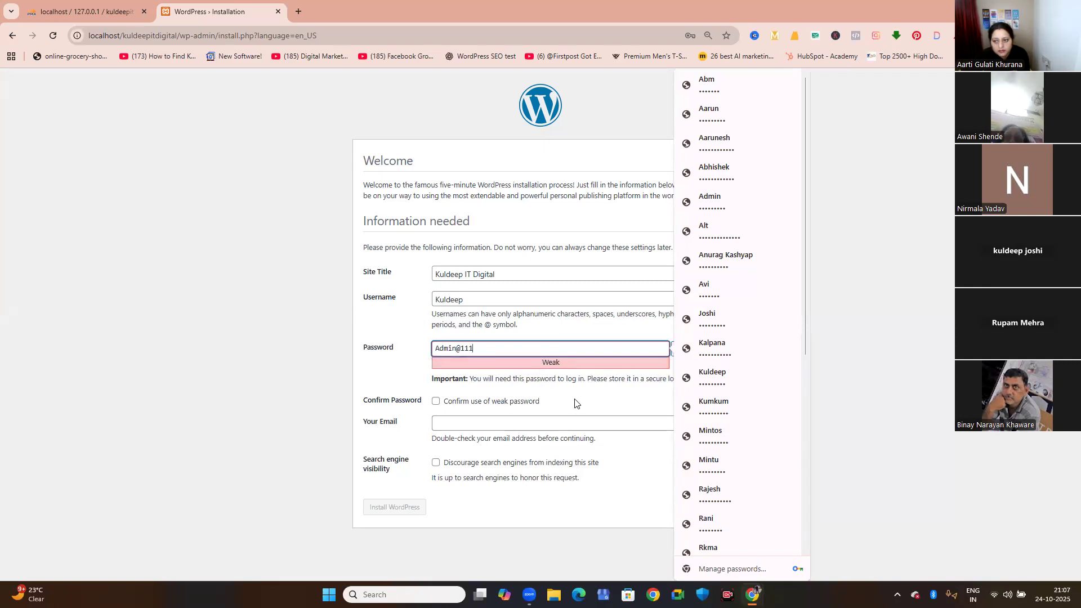
left_click(449, 361)
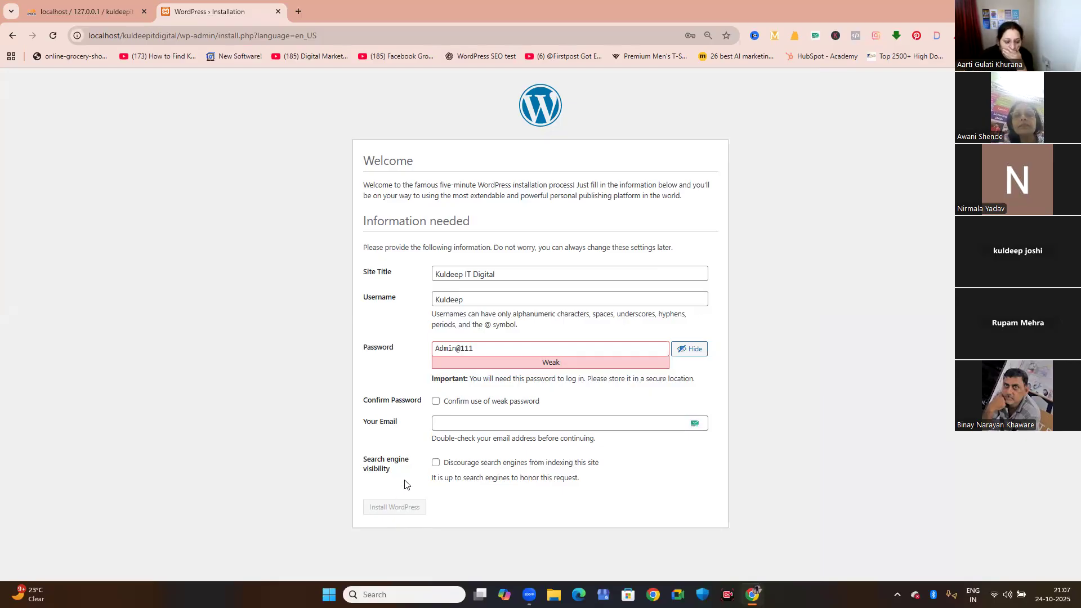
left_click(435, 402)
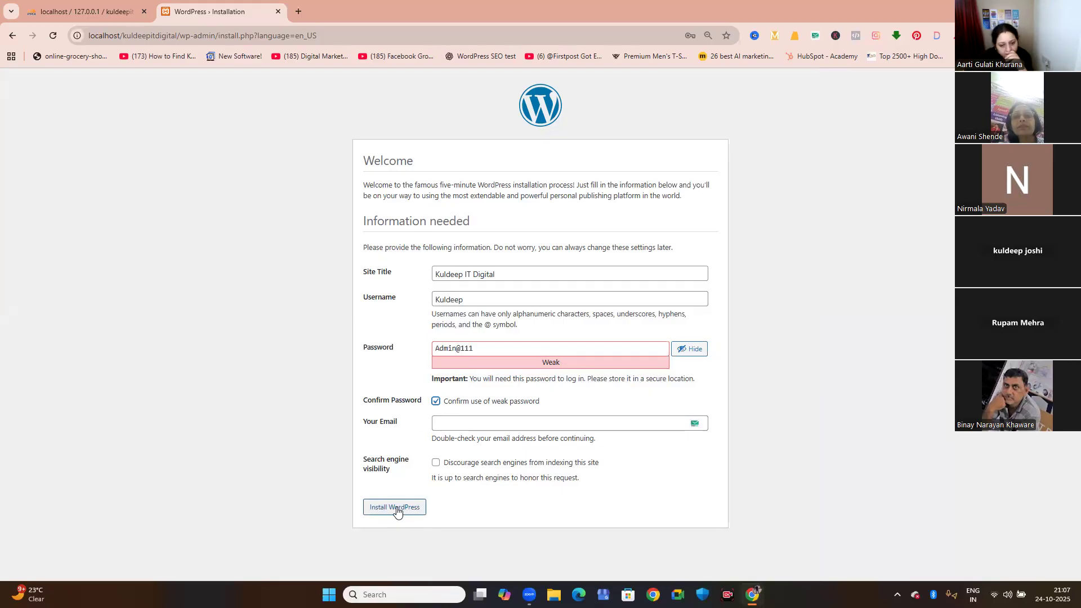
Try a longer version of the administrator password, and remove the added characters.
left_click(483, 354)
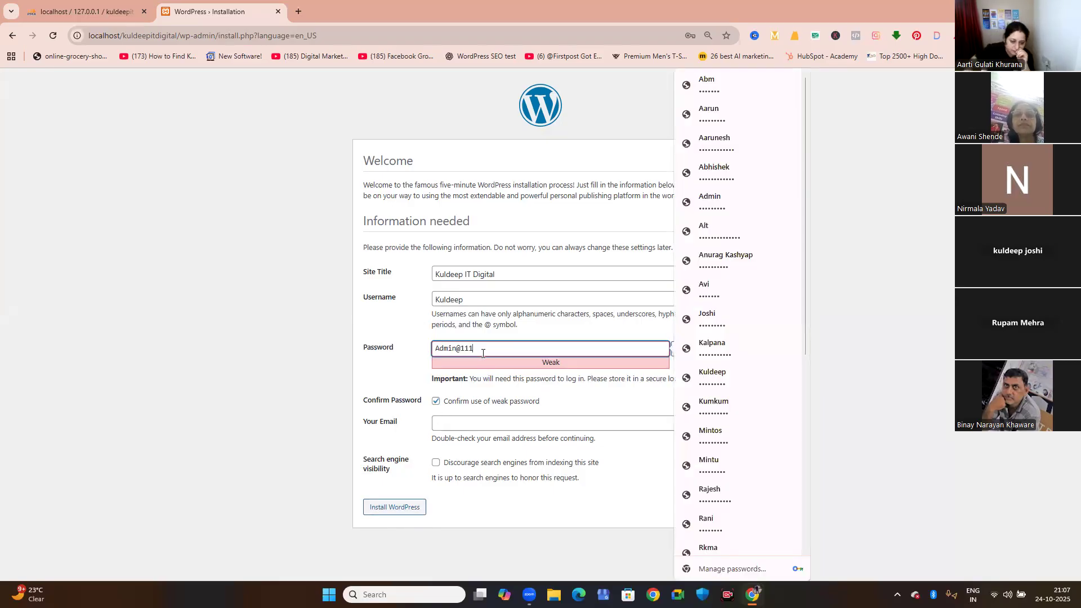
type("23")
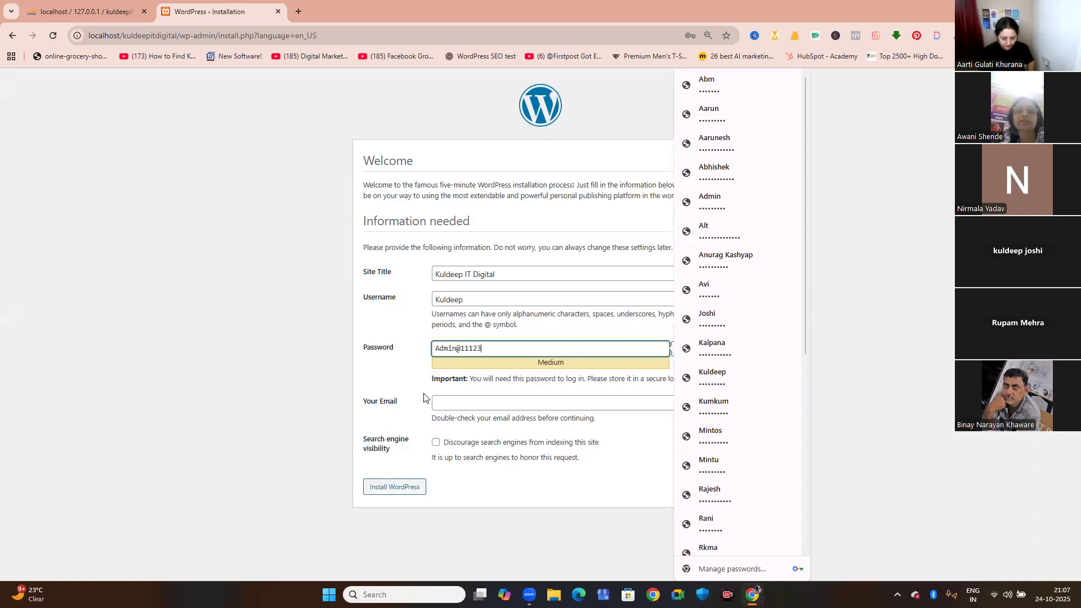
key("BackSpace")
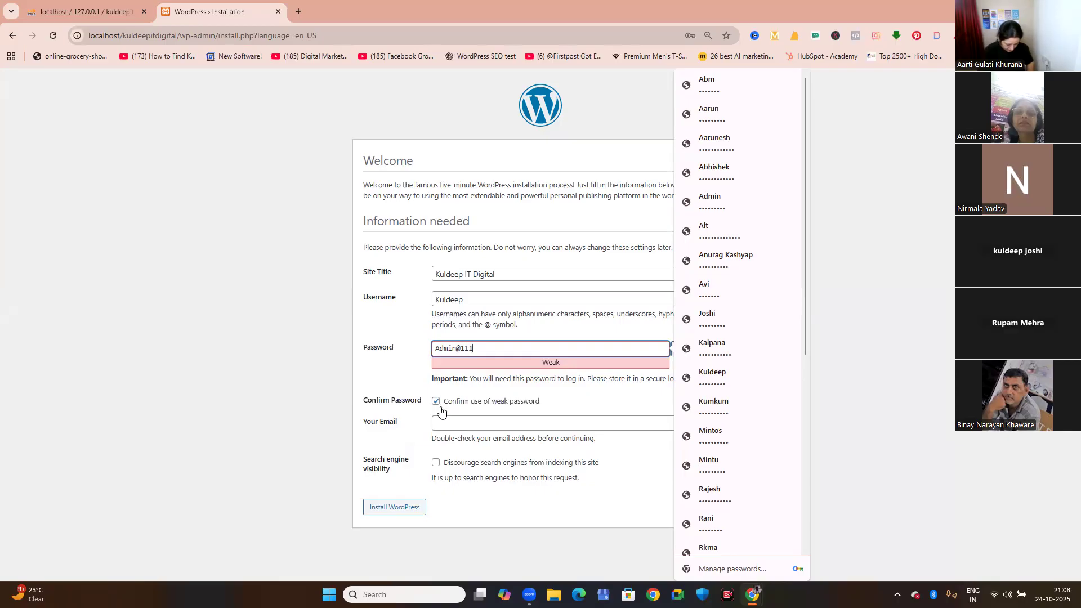
Fill in the administrator's email from the saved suggestions and discourage search engines from indexing the site.
left_click(464, 425)
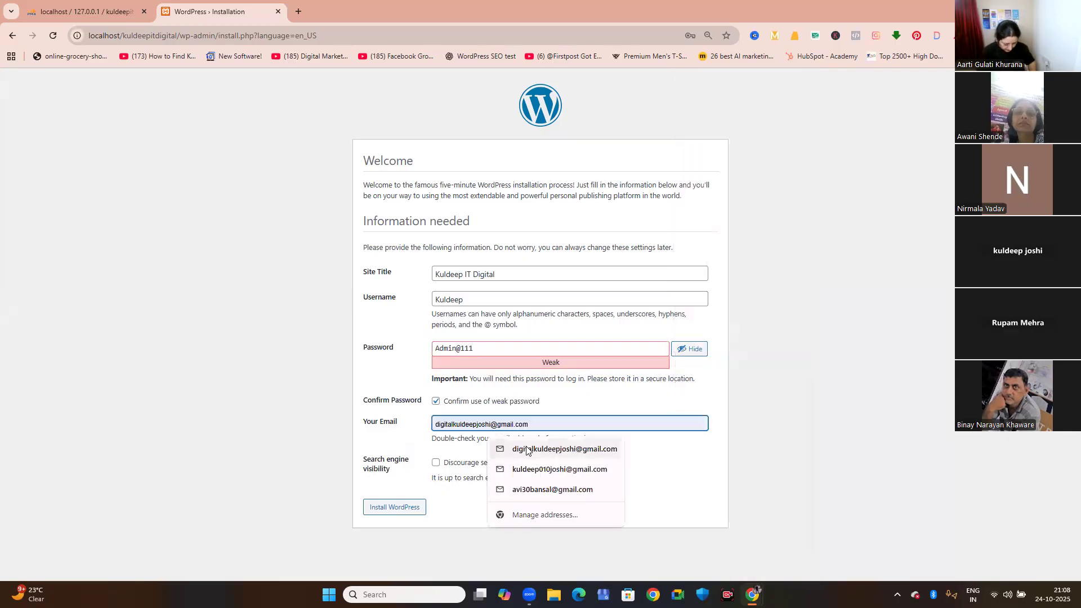
left_click(520, 450)
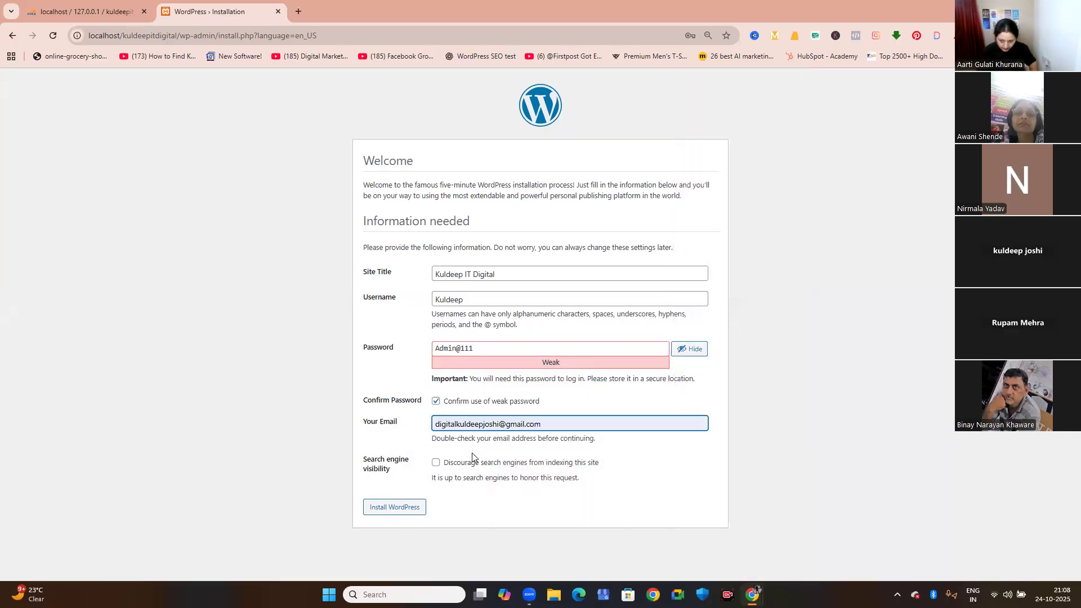
left_click(435, 463)
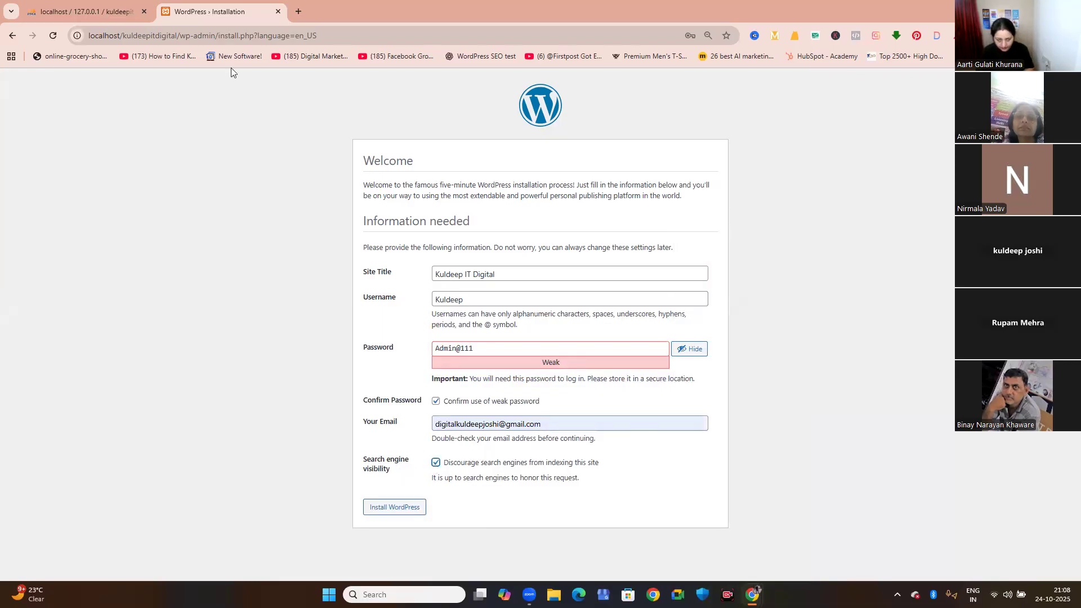
Search Google for google crawlers in a new browser tab and view the image results.
left_click(298, 12)
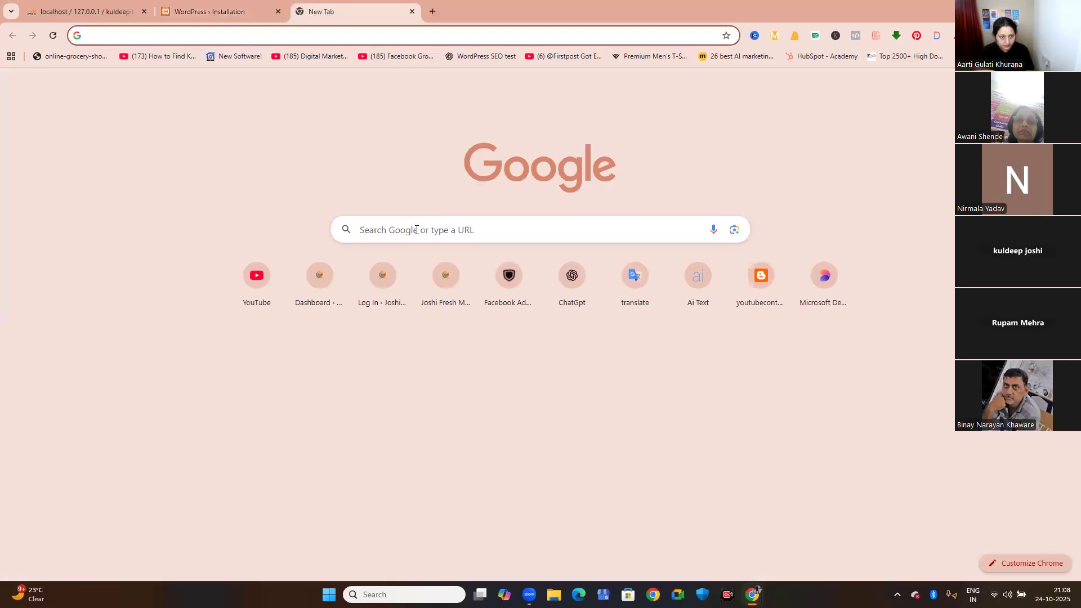
left_click(416, 230)
type("fg")
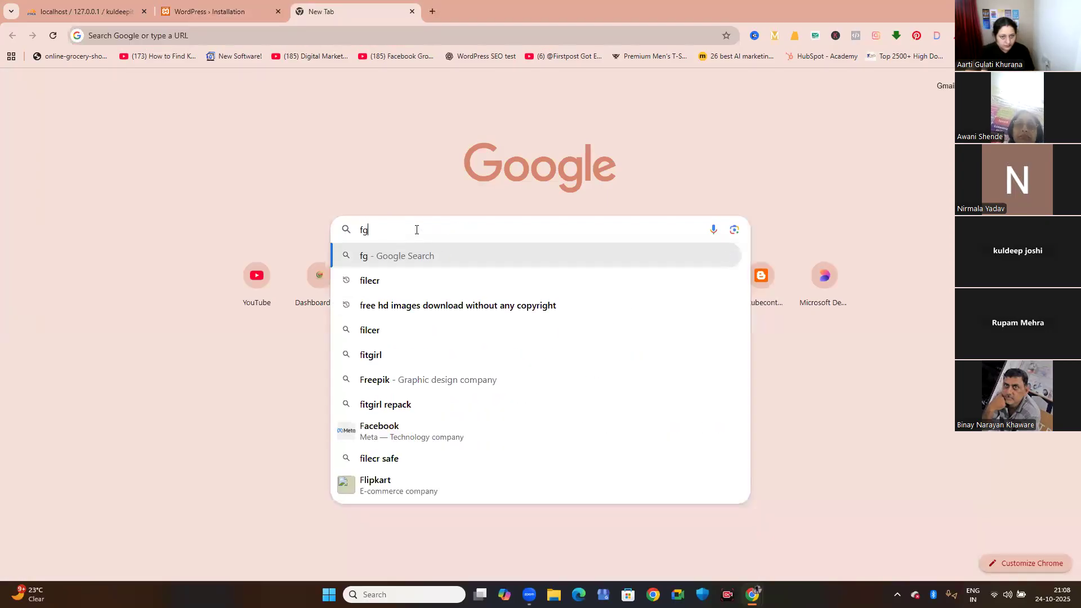
type("oogle cre")
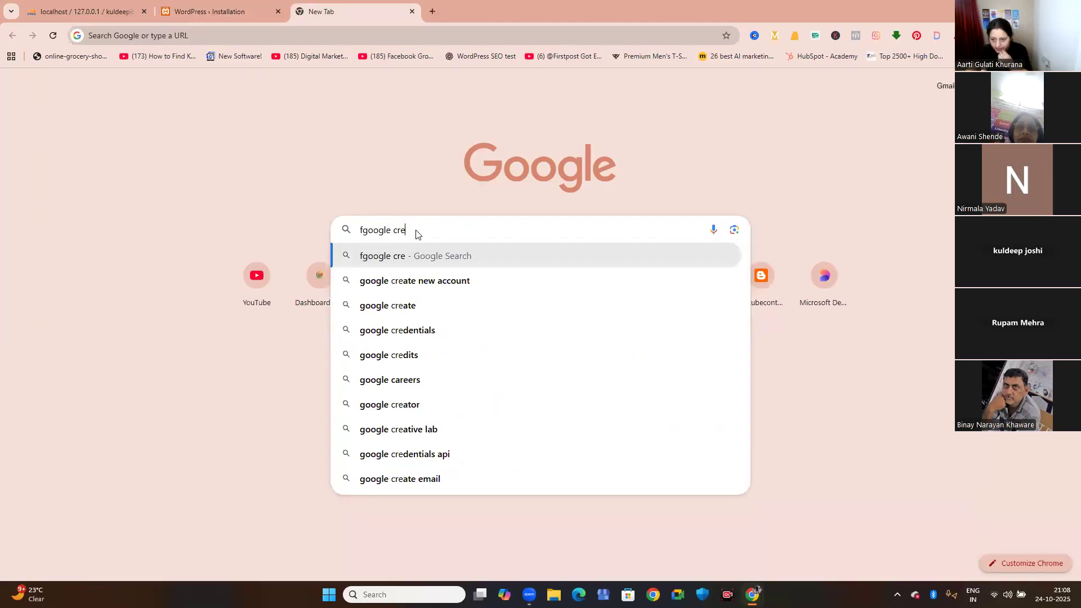
key("BackSpace")
type("w")
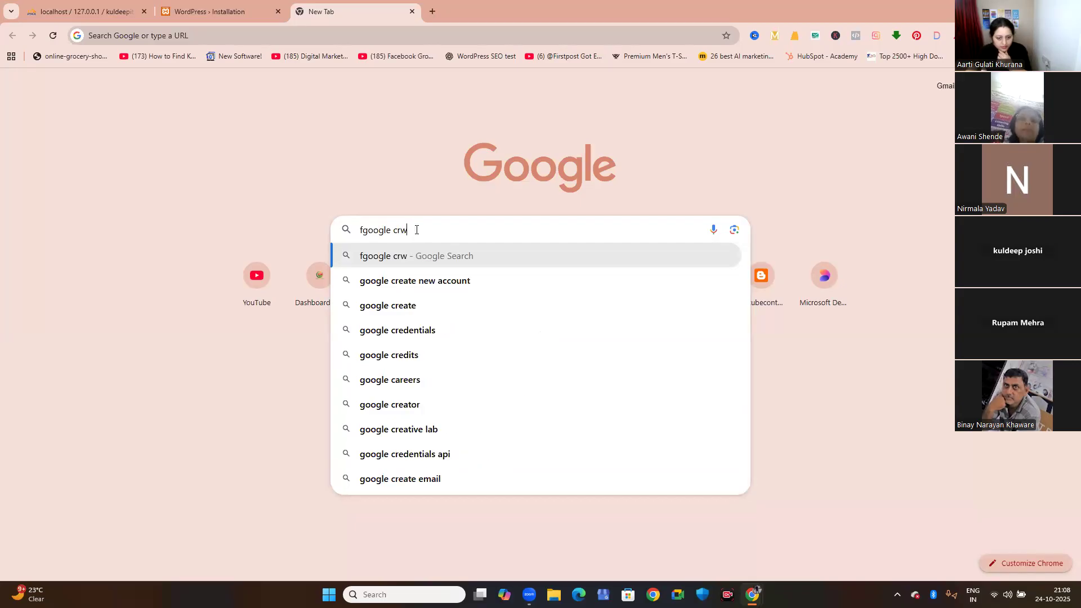
type("alers")
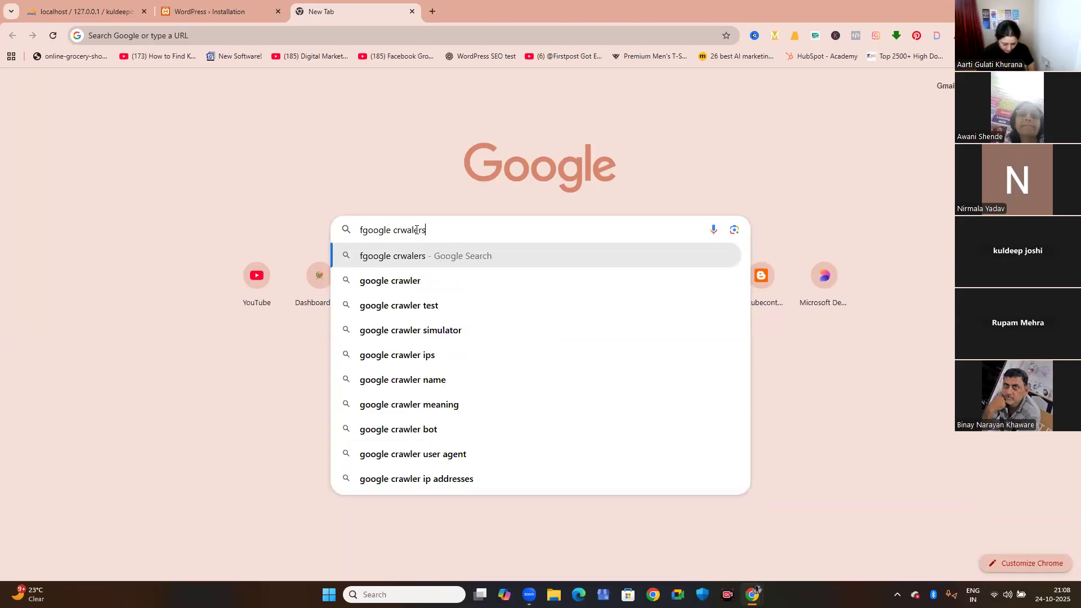
key("Return")
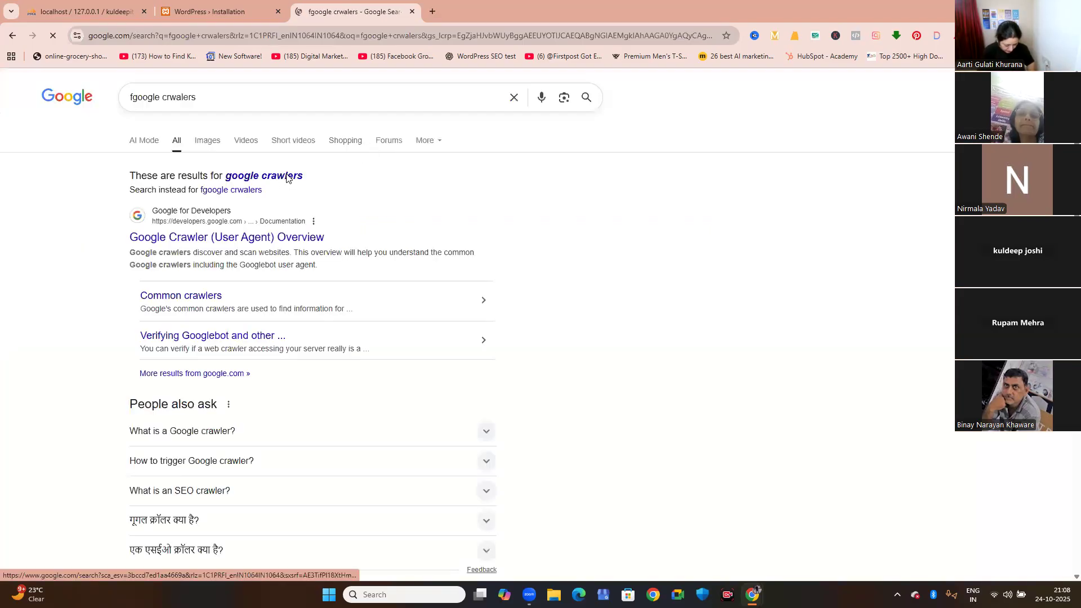
left_click(287, 179)
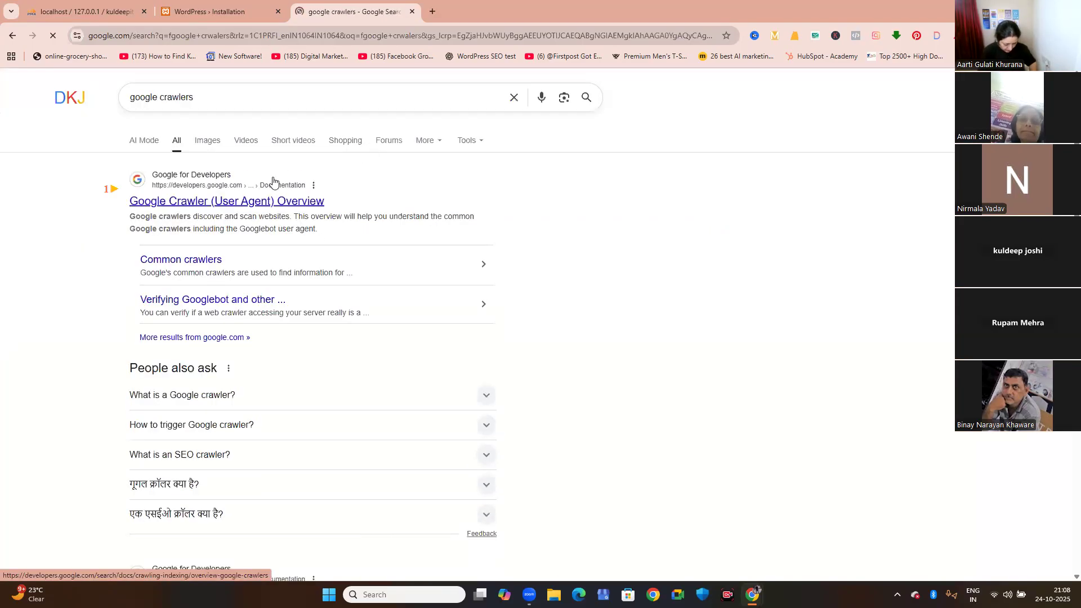
left_click(208, 142)
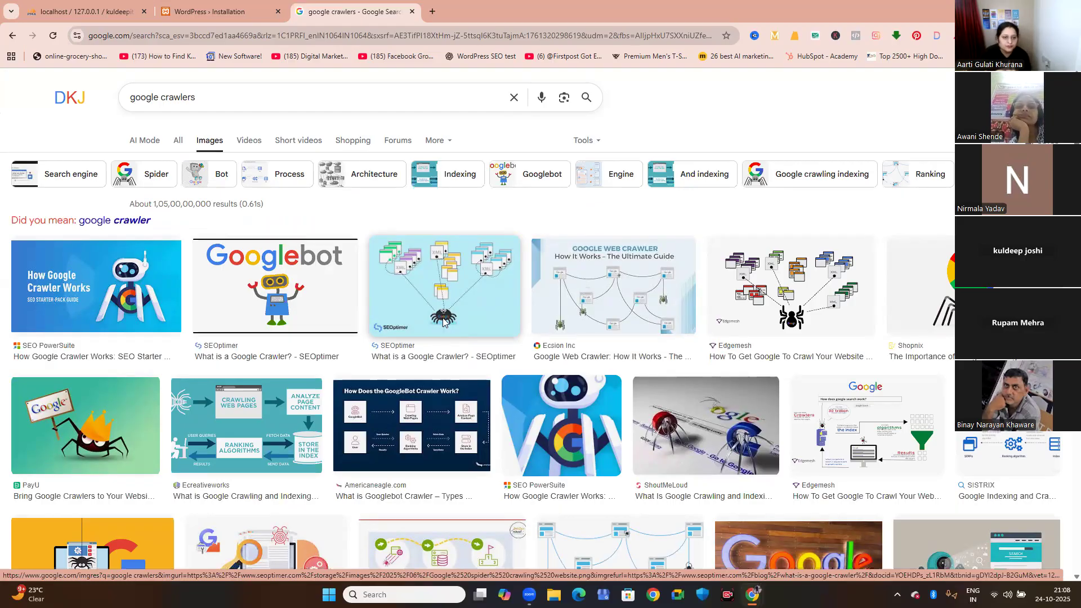
Return to the WordPress installation form, install WordPress, and proceed to the site's login page.
left_click(186, 8)
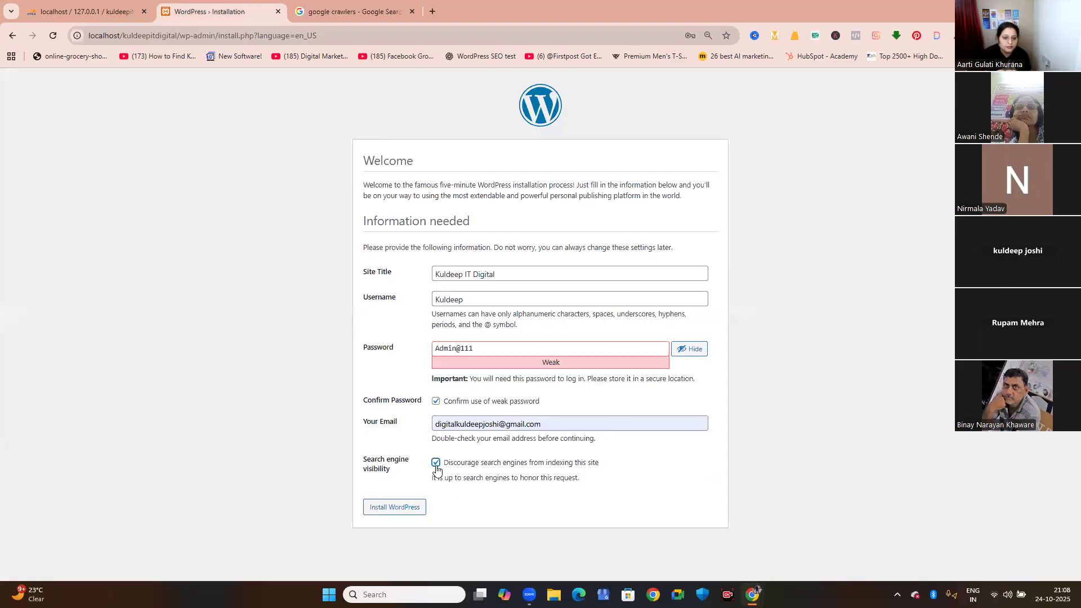
left_click(383, 508)
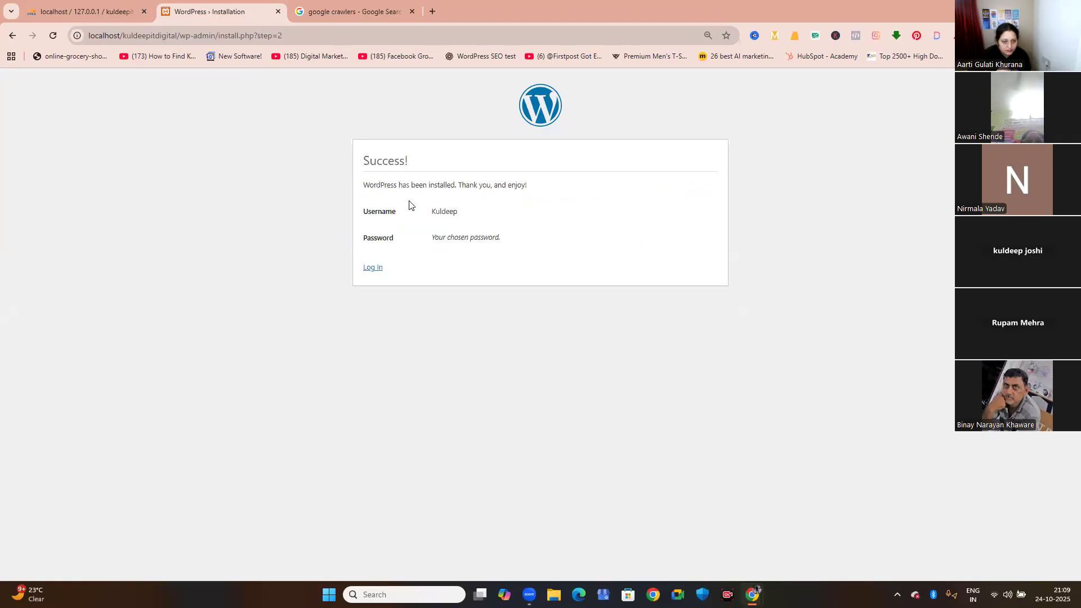
left_click(372, 271)
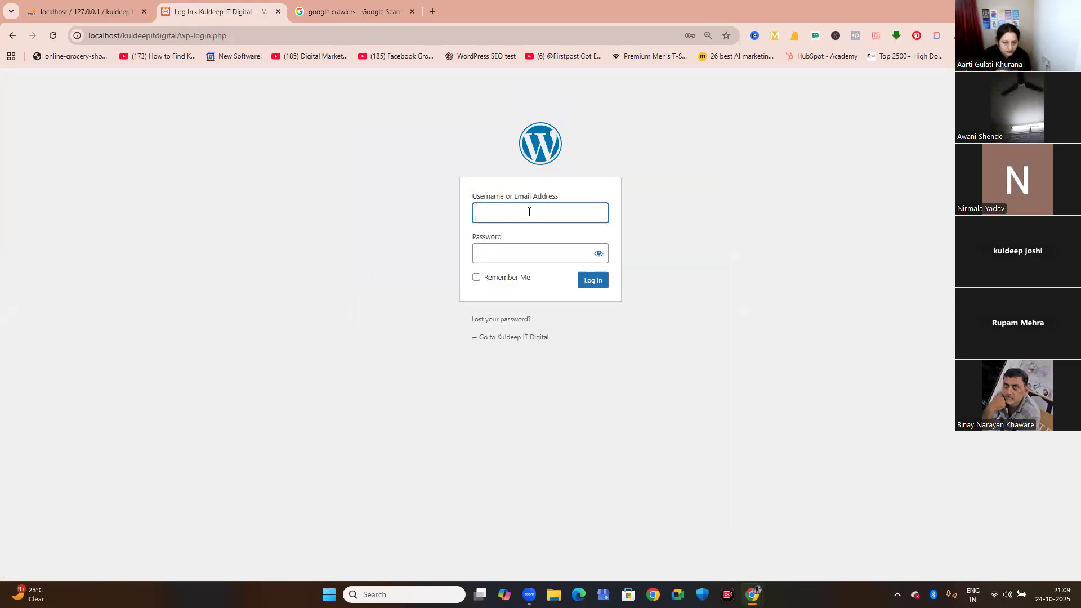
Log in to the site's admin area with the administrator's username and password.
left_click(529, 213)
type("Kuldeep")
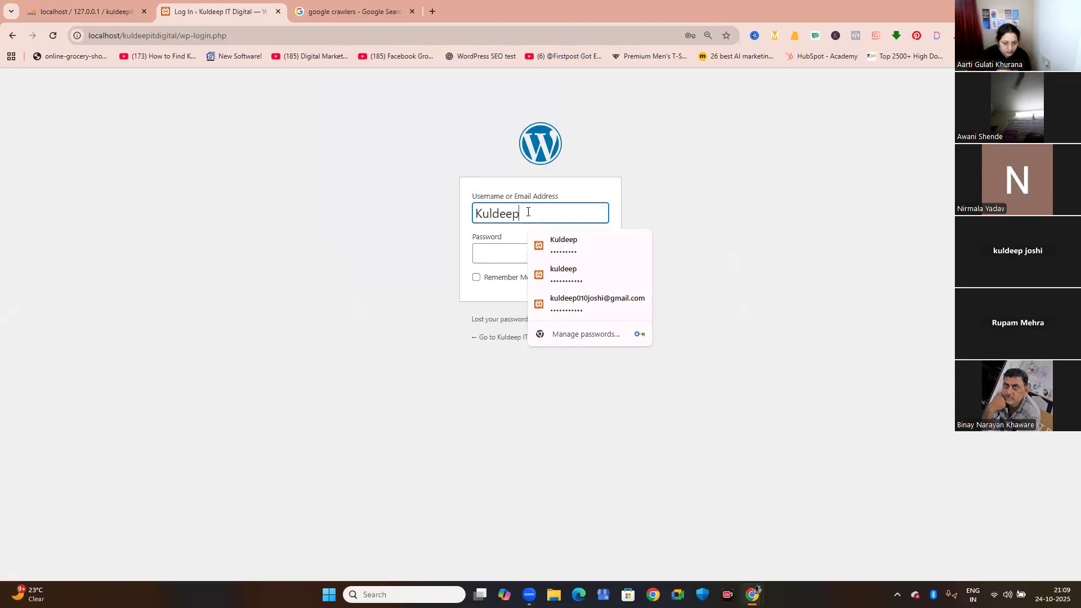
key("Tab")
type("******")
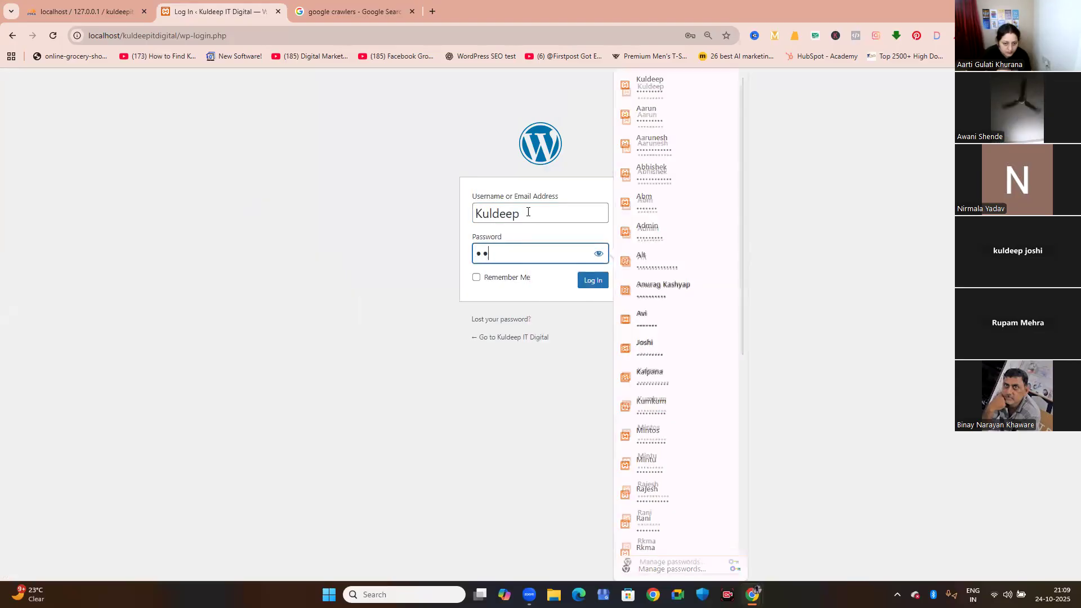
type("***")
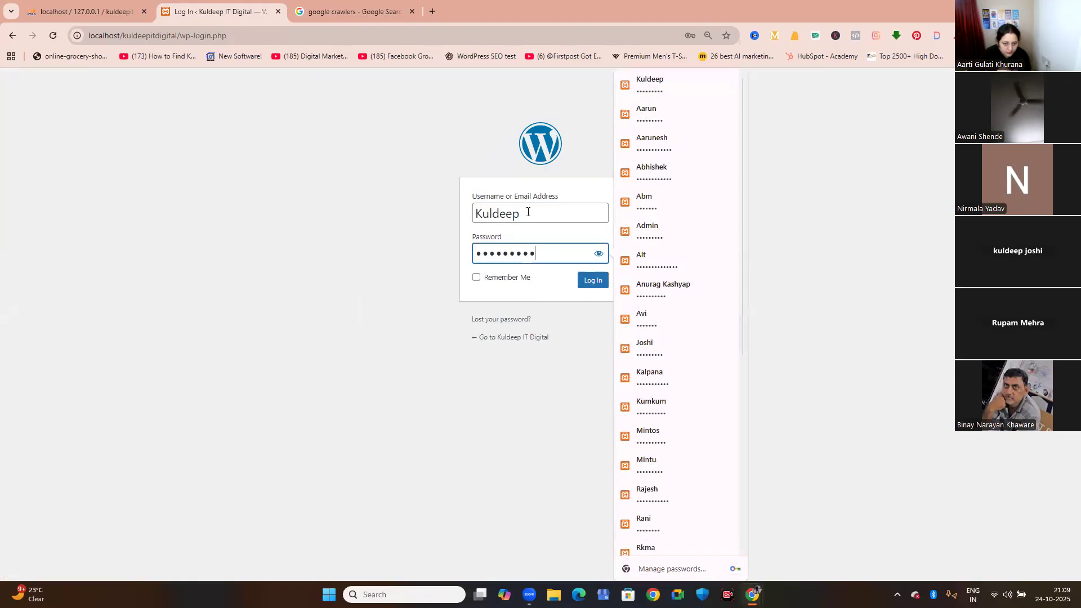
left_click(584, 288)
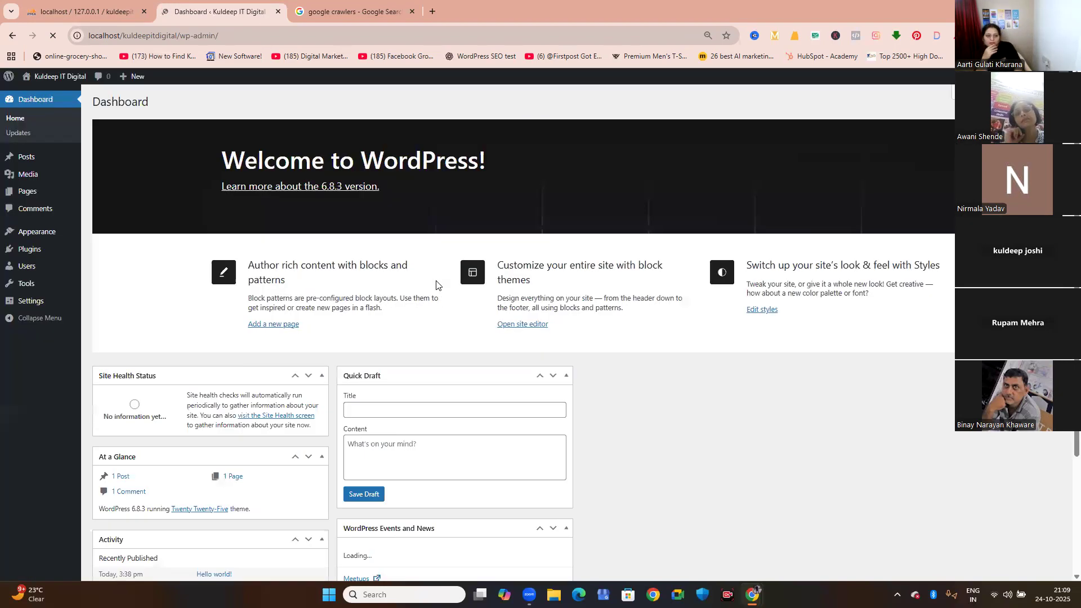
Refresh phpMyAdmin, inspect the tables of the kuldeepitdigital database, and close phpMyAdmin.
left_click(100, 6)
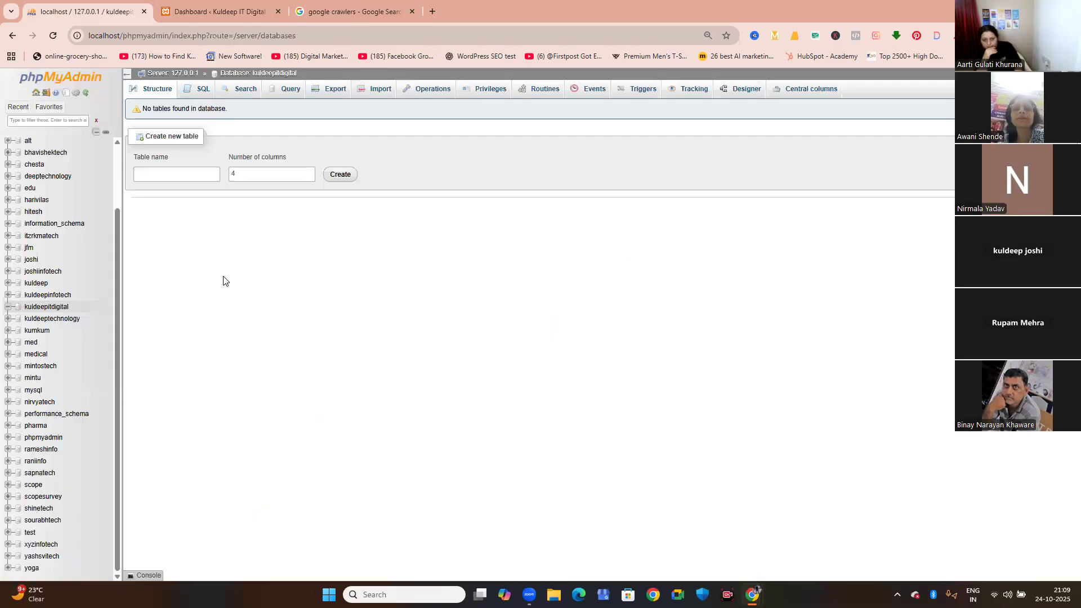
left_click(68, 77)
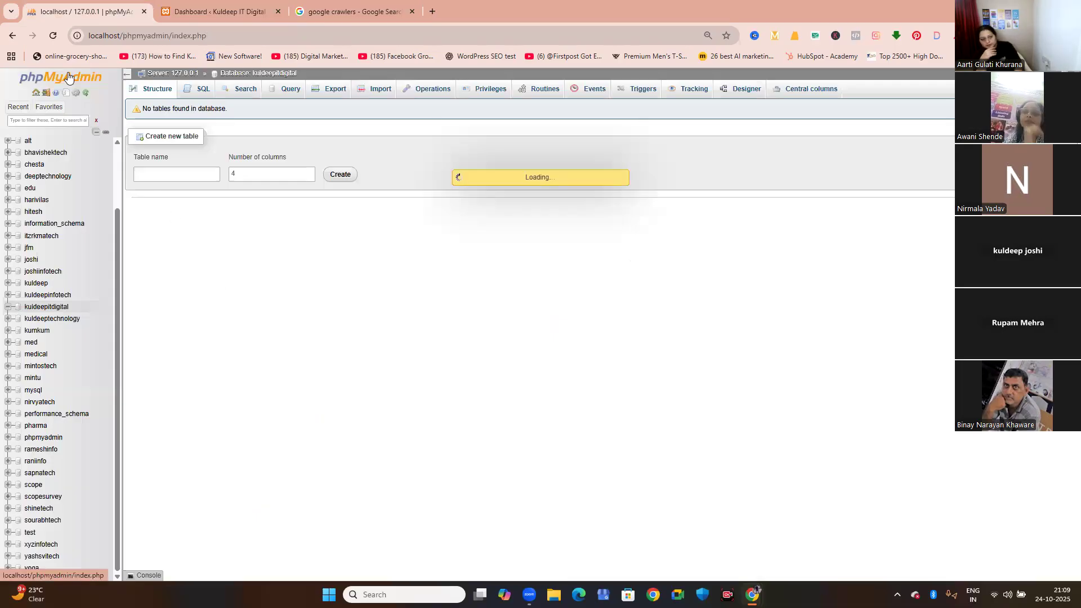
left_click(157, 89)
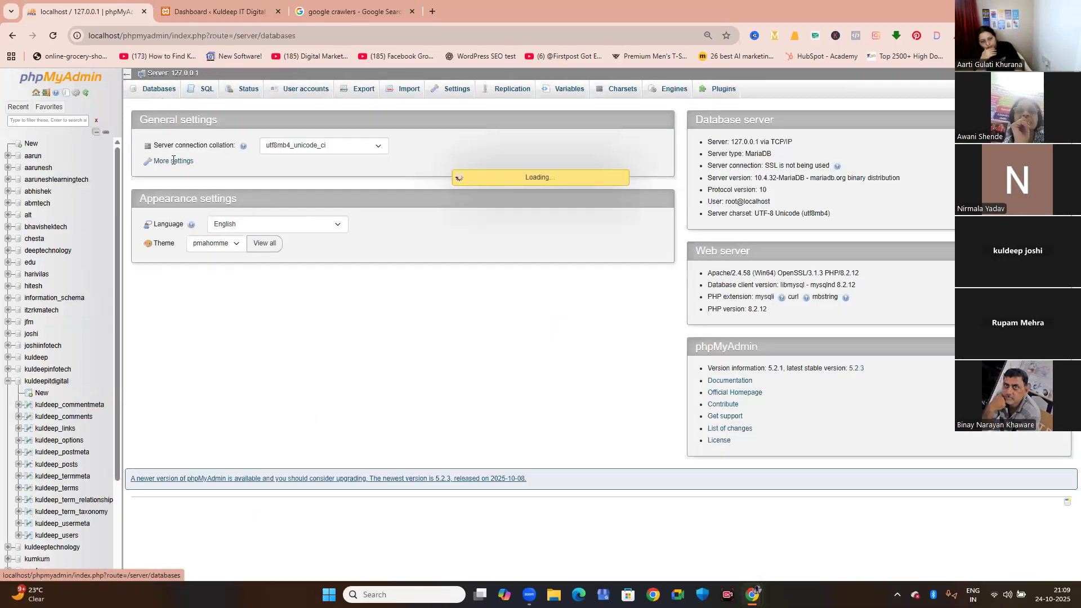
scroll(175, 349, "down", 2)
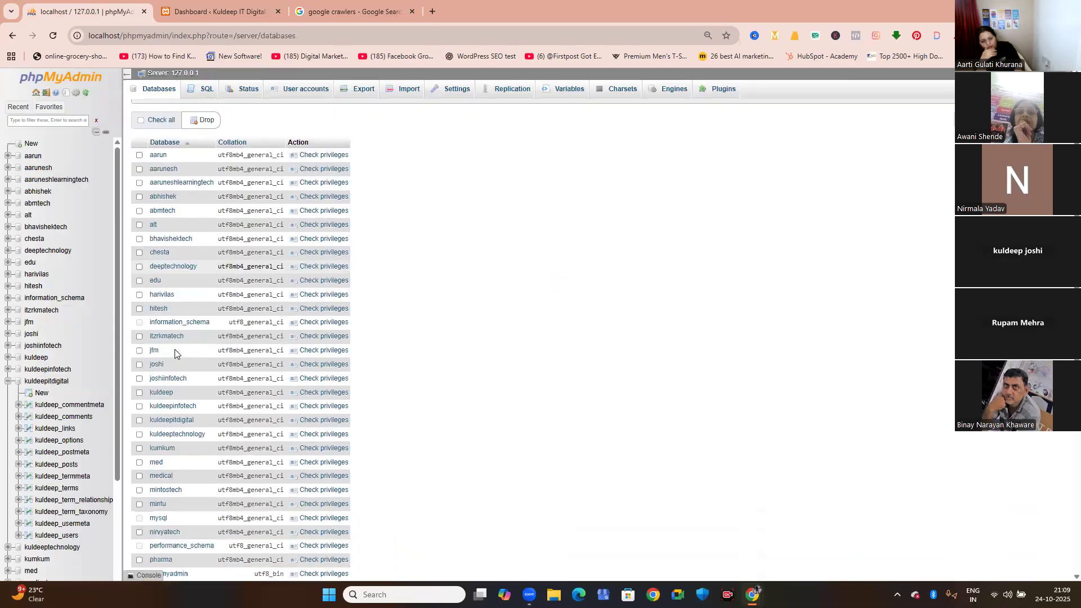
scroll(174, 349, "down", 4)
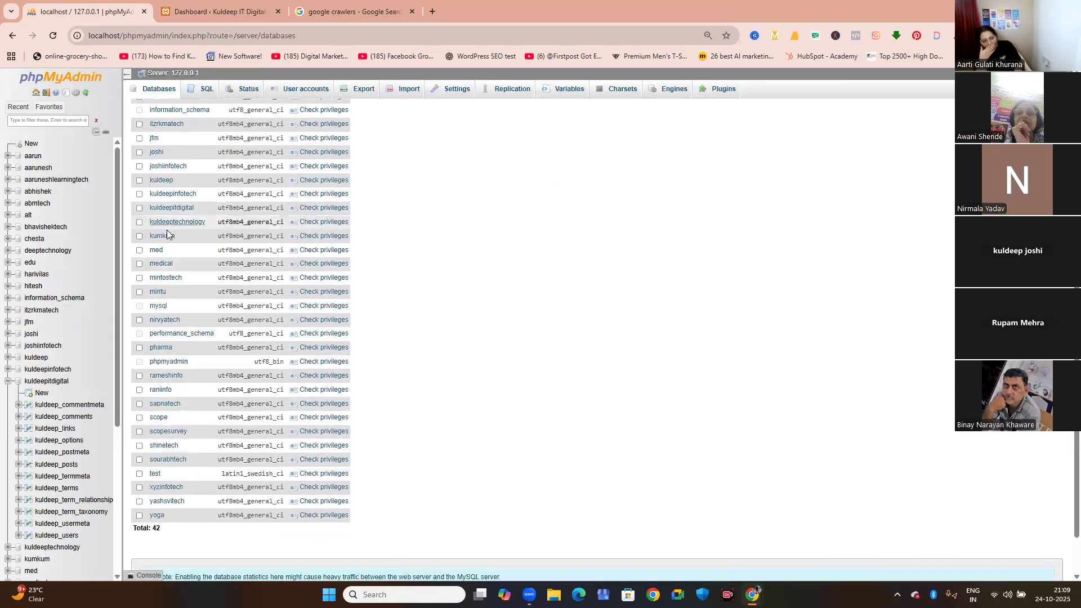
left_click(166, 208)
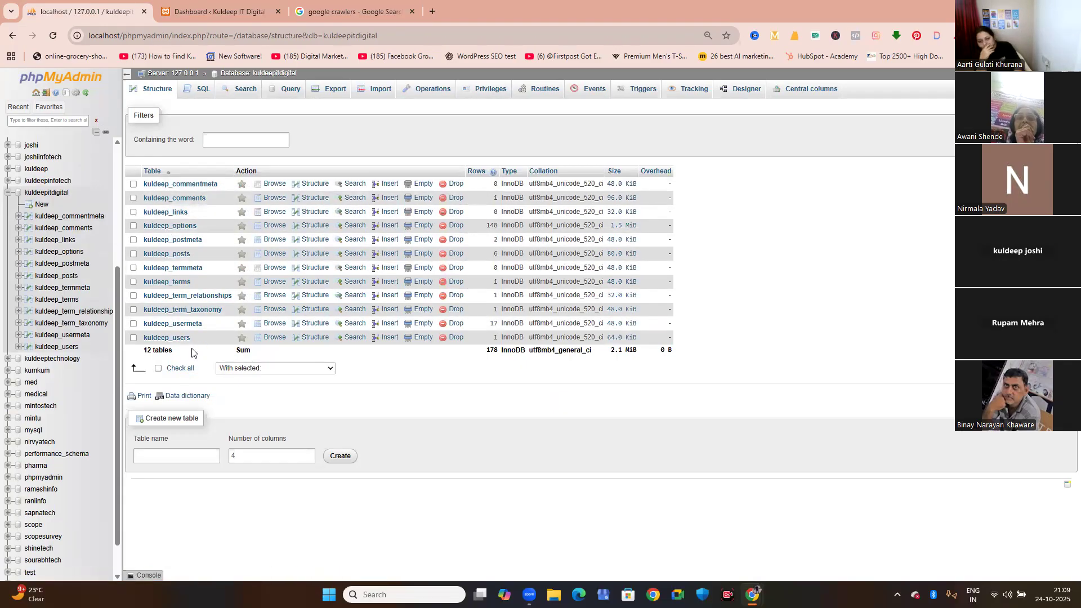
left_click(144, 11)
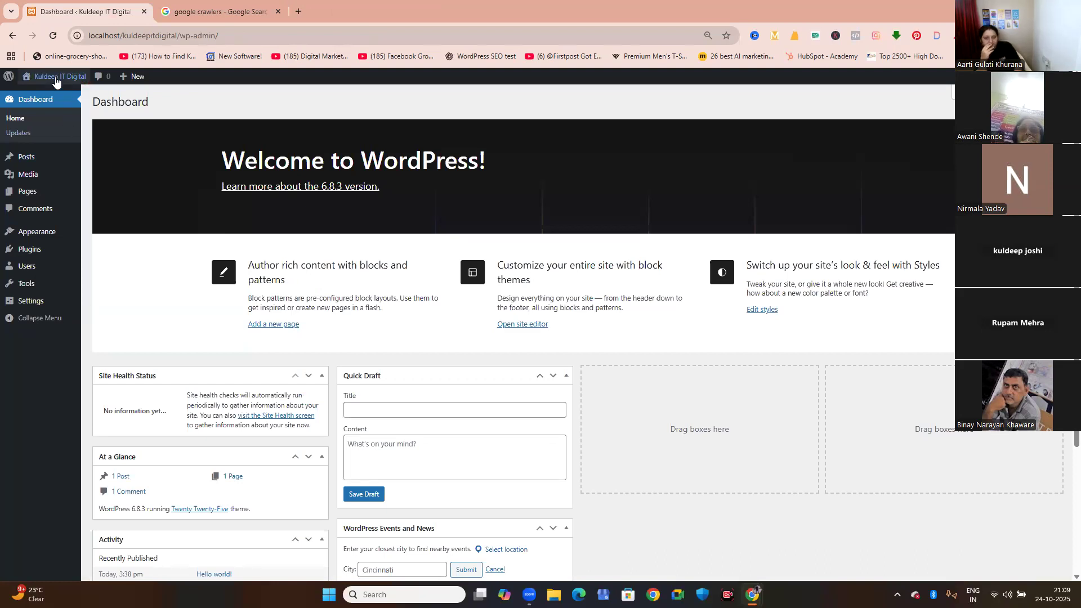
Open the site's front end in a new tab, close the Google search tab, and view the home page down to its footer.
mouse_move(56, 81)
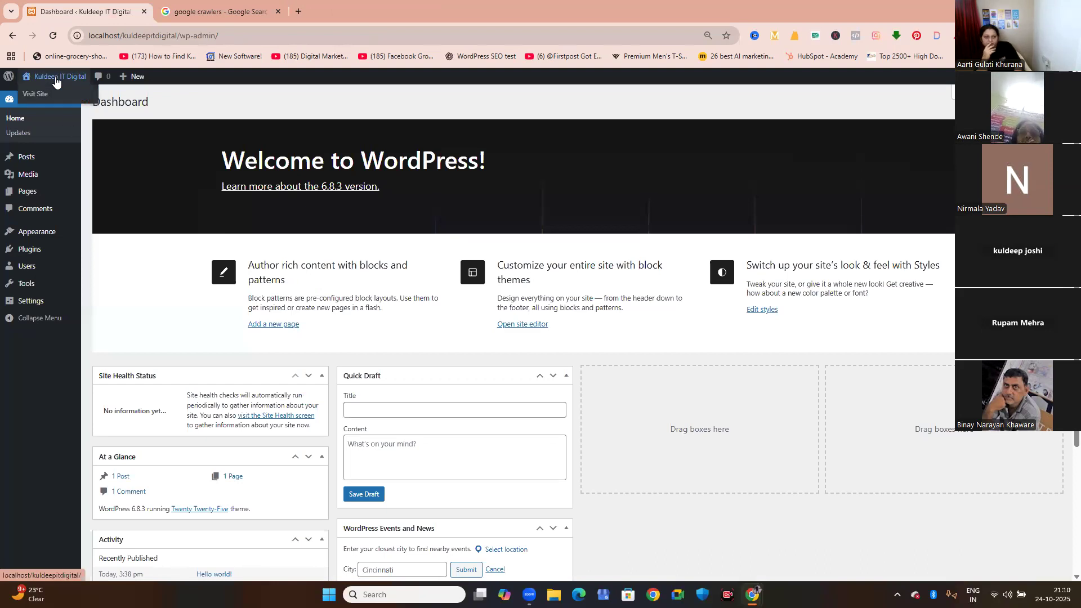
right_click(56, 77)
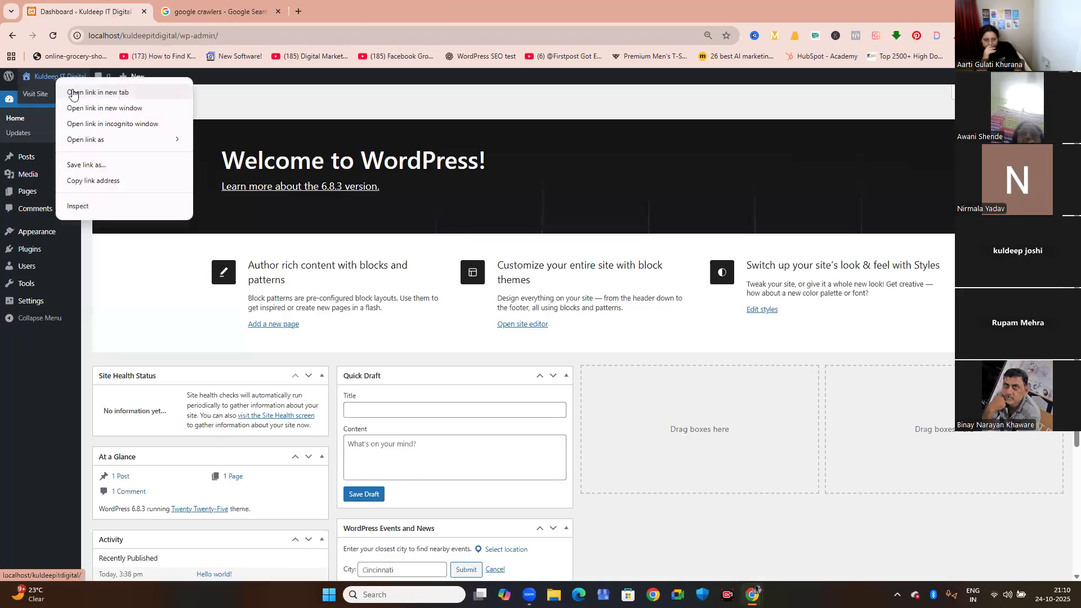
left_click(74, 93)
left_click(410, 13)
left_click(217, 11)
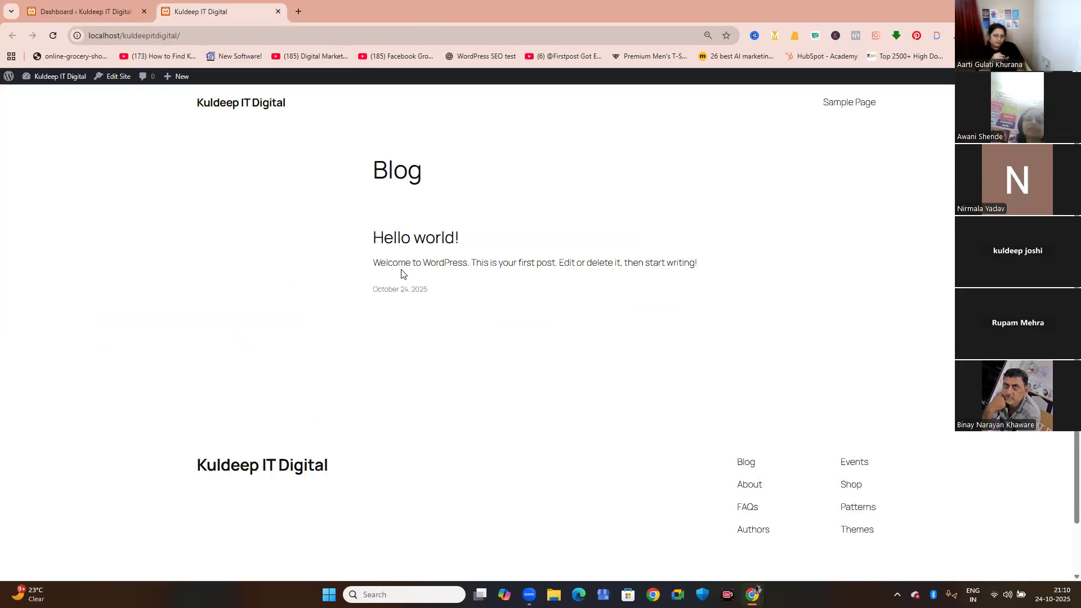
scroll(401, 274, "down", 2)
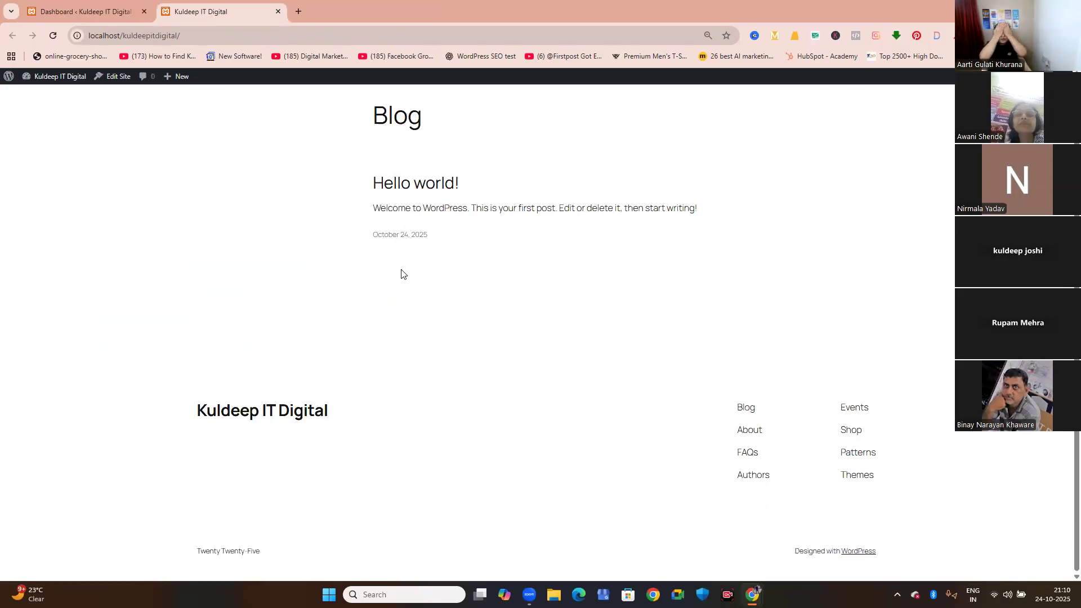
left_click_drag(198, 551, 285, 555)
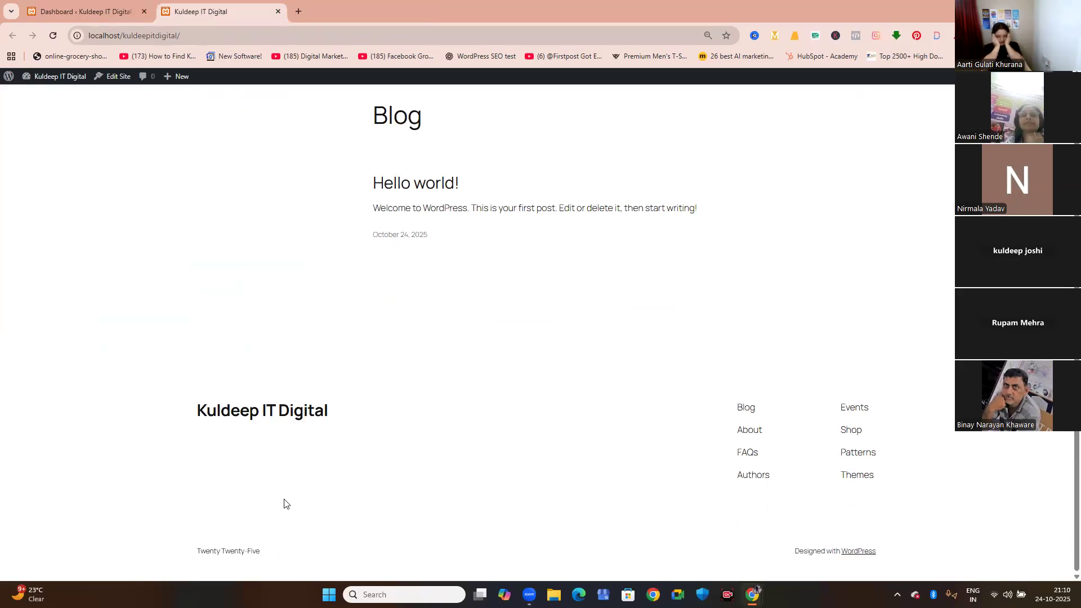
Return to the WordPress dashboard, look over its widgets and menu sections, and open the Updates page.
left_click(112, 7)
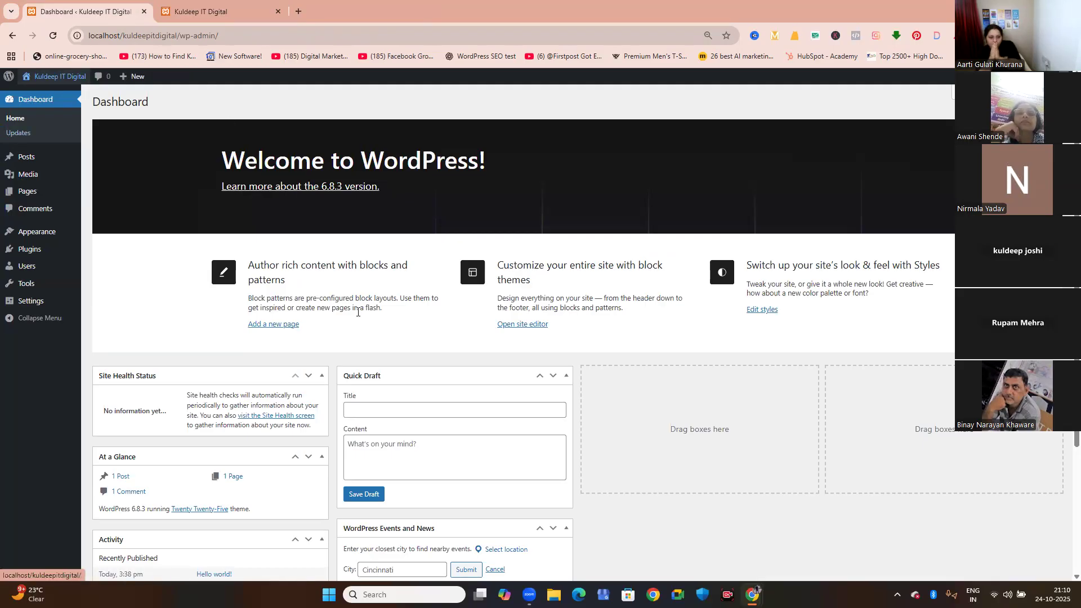
scroll(358, 312, "down", 2)
scroll(358, 312, "down", 2)
scroll(357, 311, "up", 4)
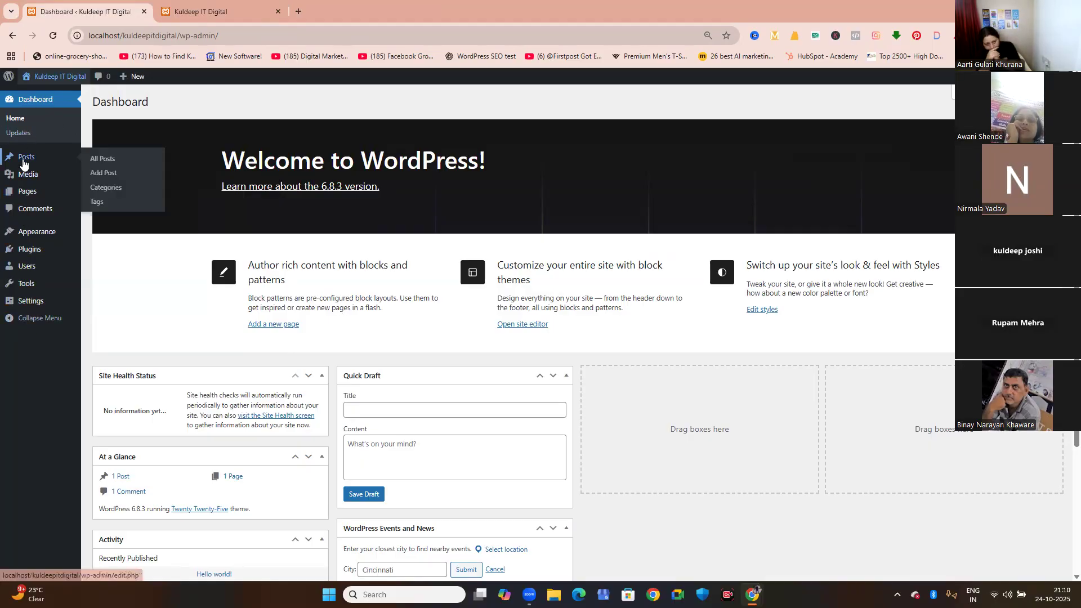
mouse_move(24, 197)
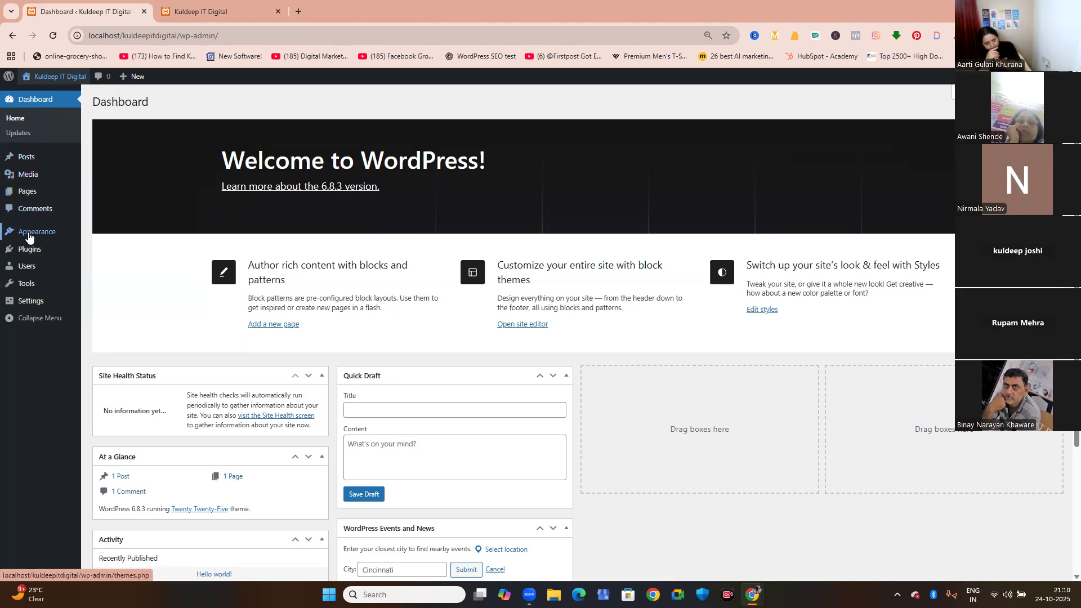
mouse_move(30, 236)
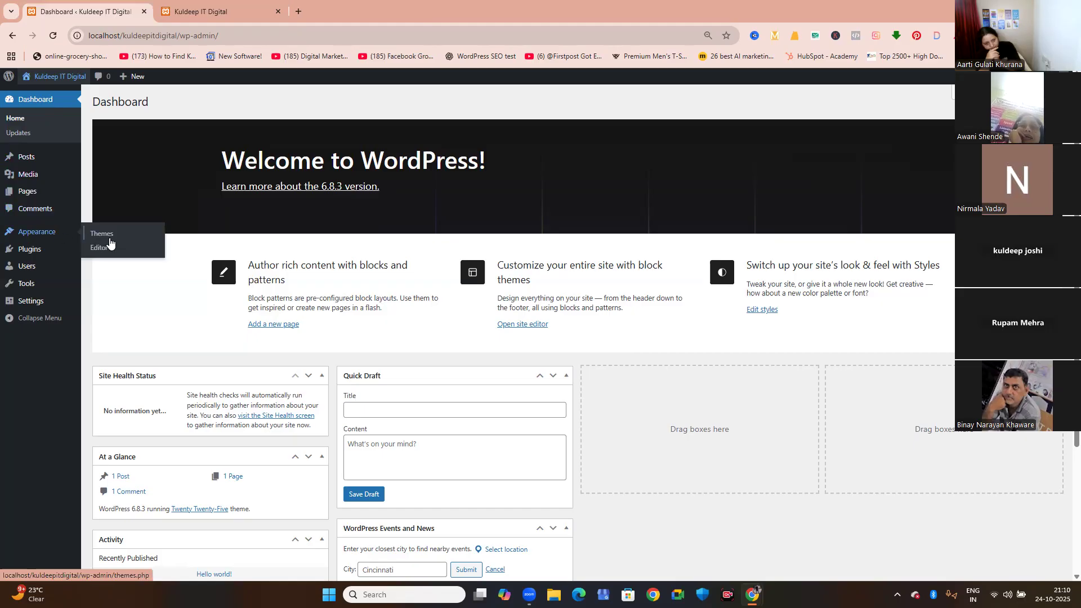
left_click(18, 133)
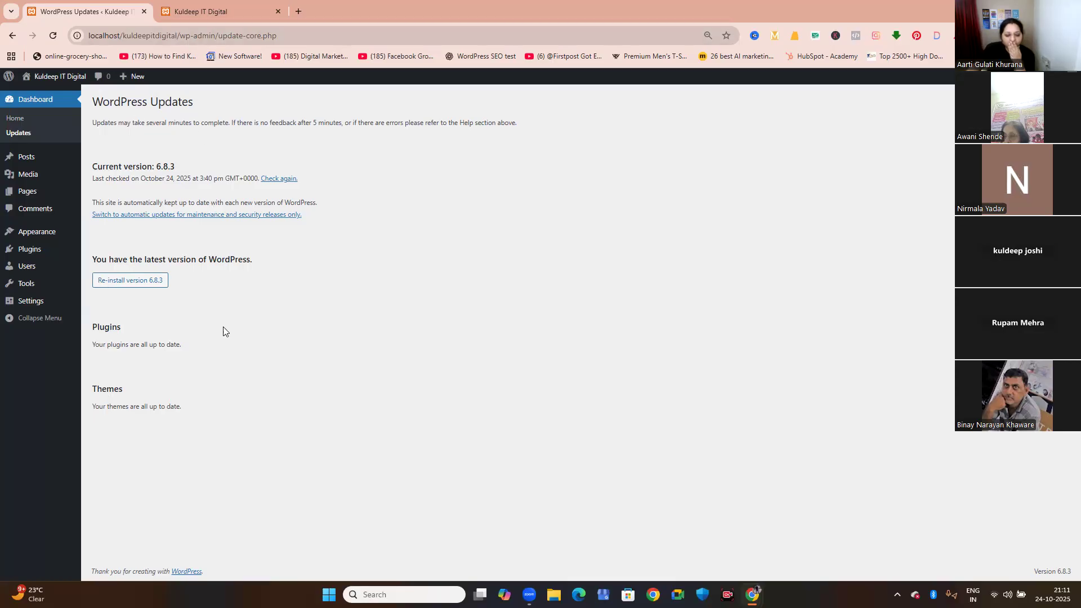
Open the Permalink settings, and view the Hello world! post on the site to check its address.
mouse_move(34, 309)
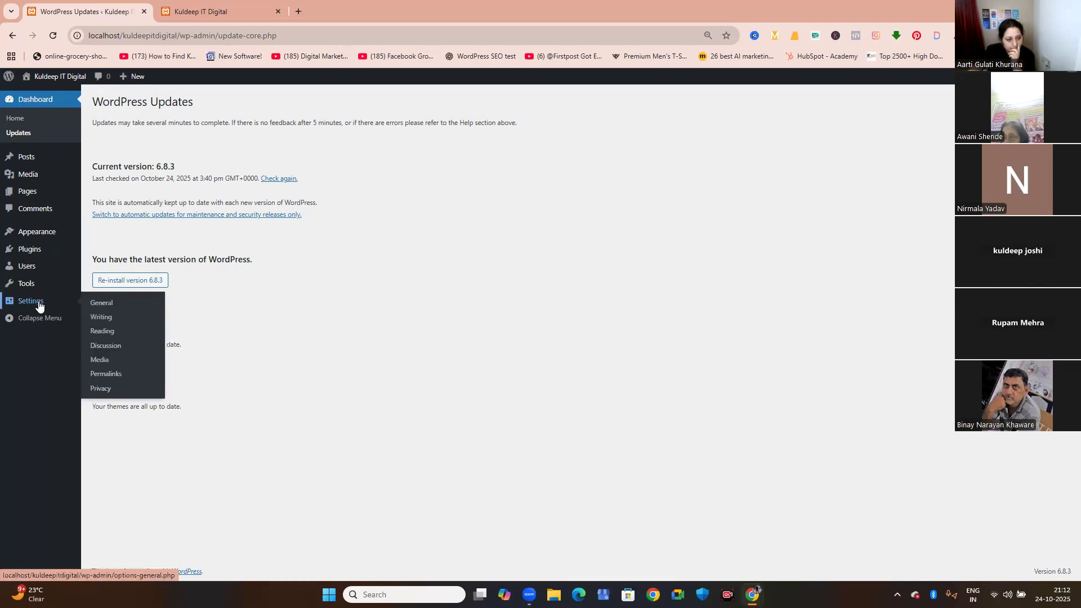
left_click(108, 376)
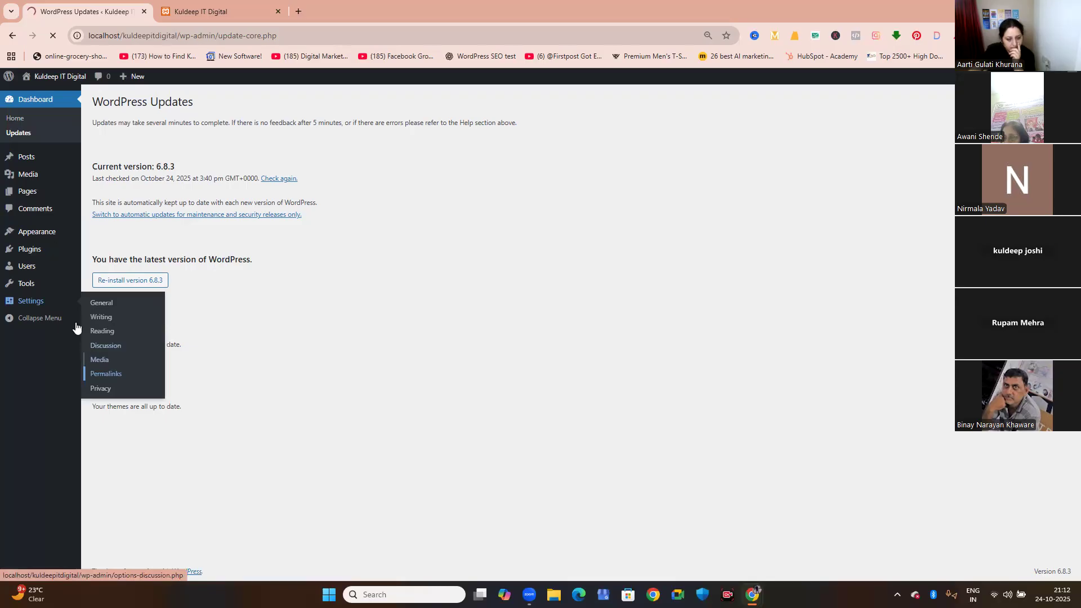
left_click(196, 13)
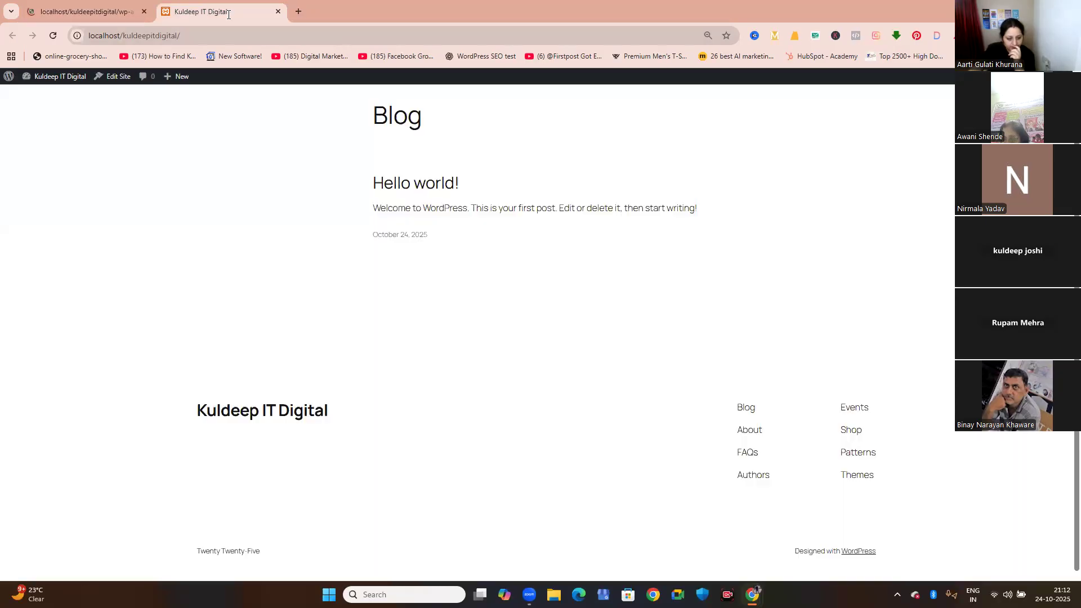
left_click(402, 189)
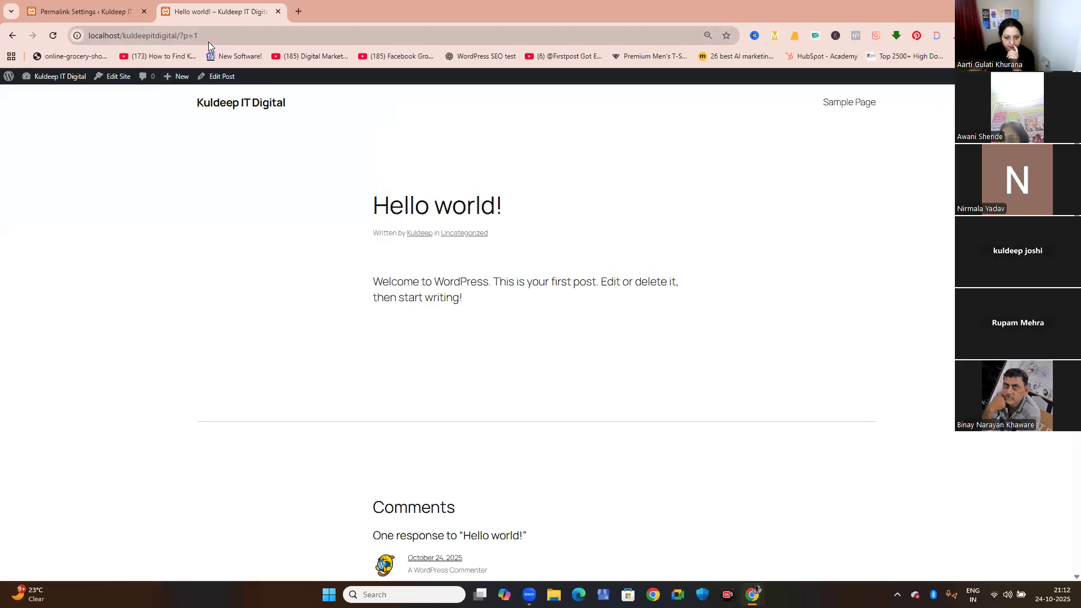
Set the permalink structure to Post name, save the change, and reload the Hello world! post to check its address.
left_click(106, 16)
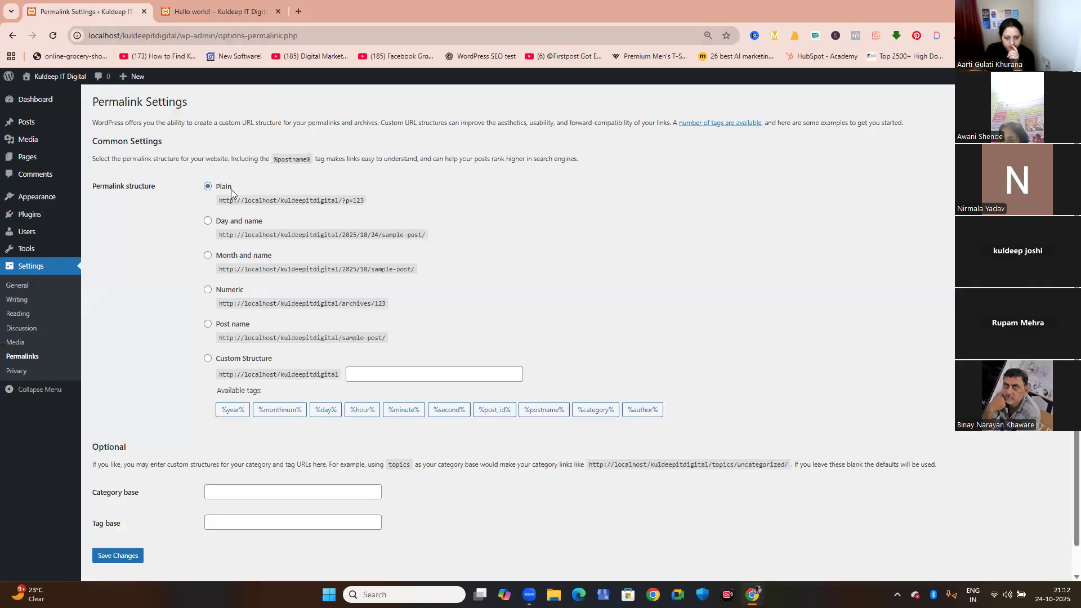
left_click(209, 325)
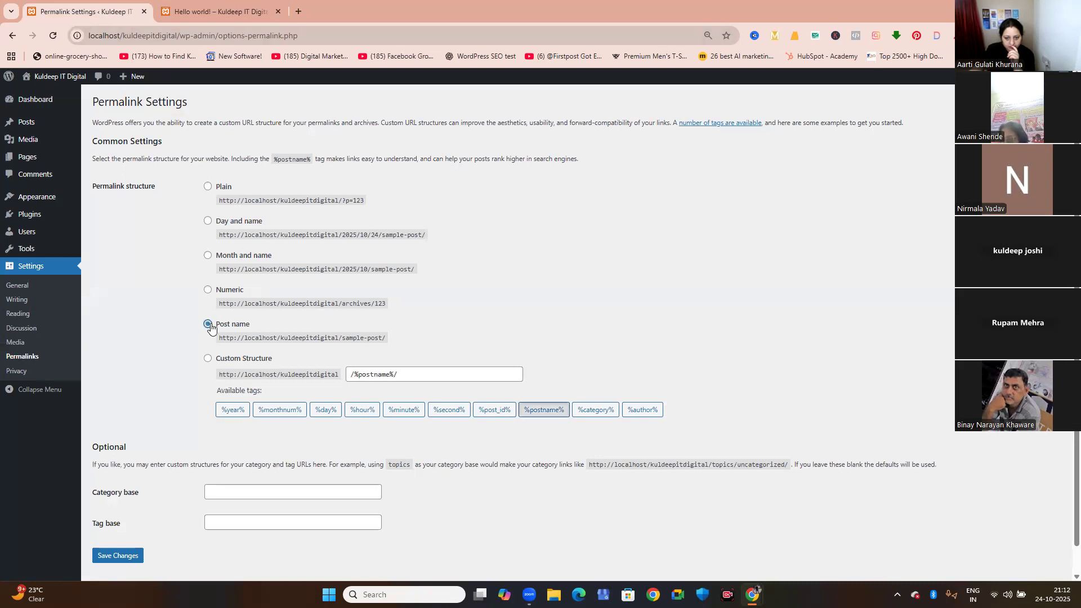
left_click(117, 555)
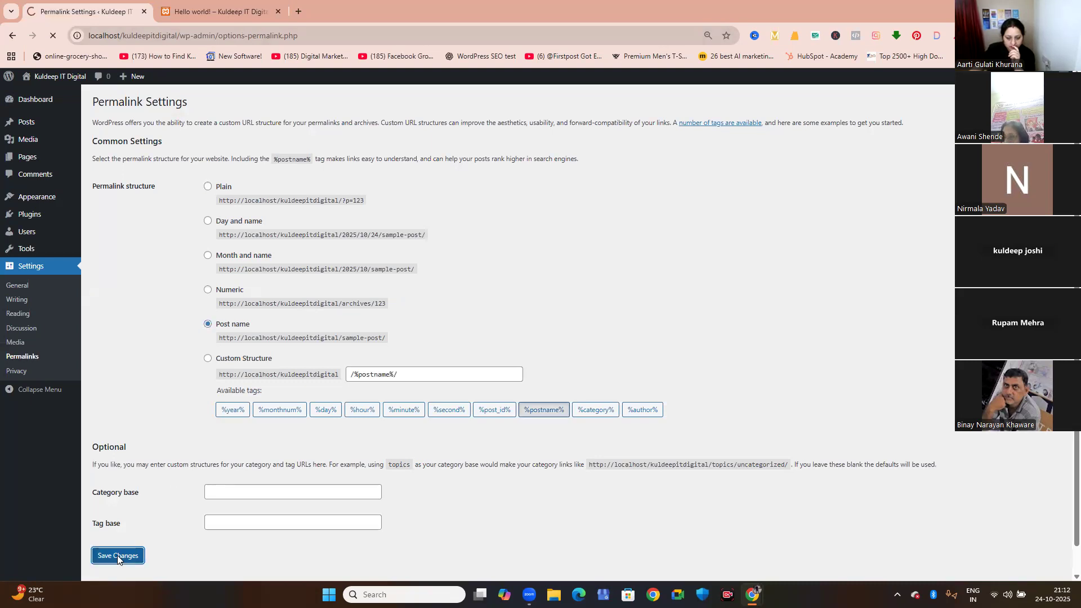
left_click(200, 14)
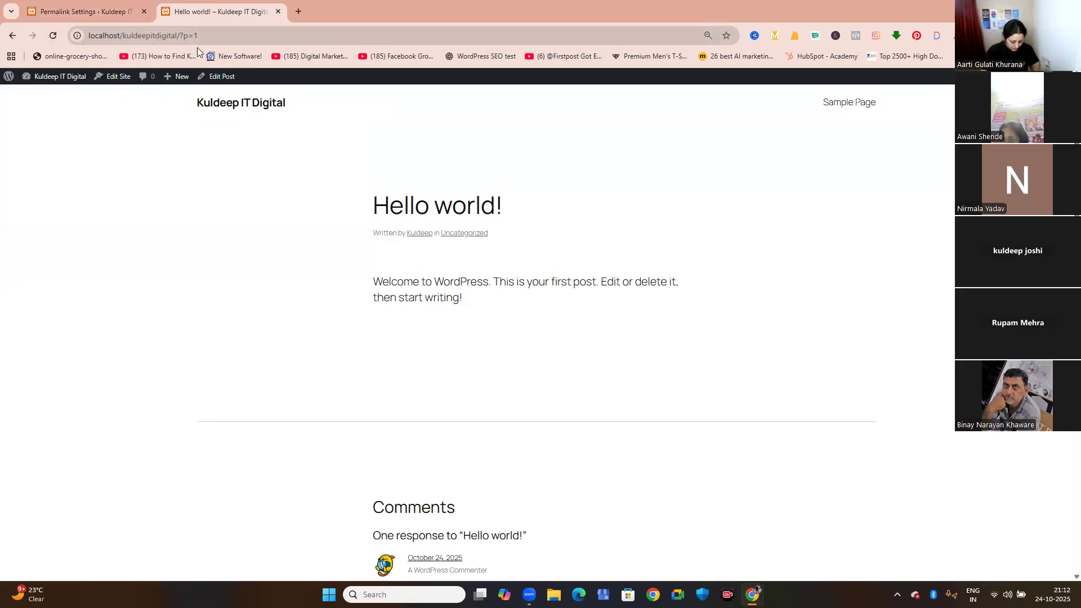
left_click(56, 37)
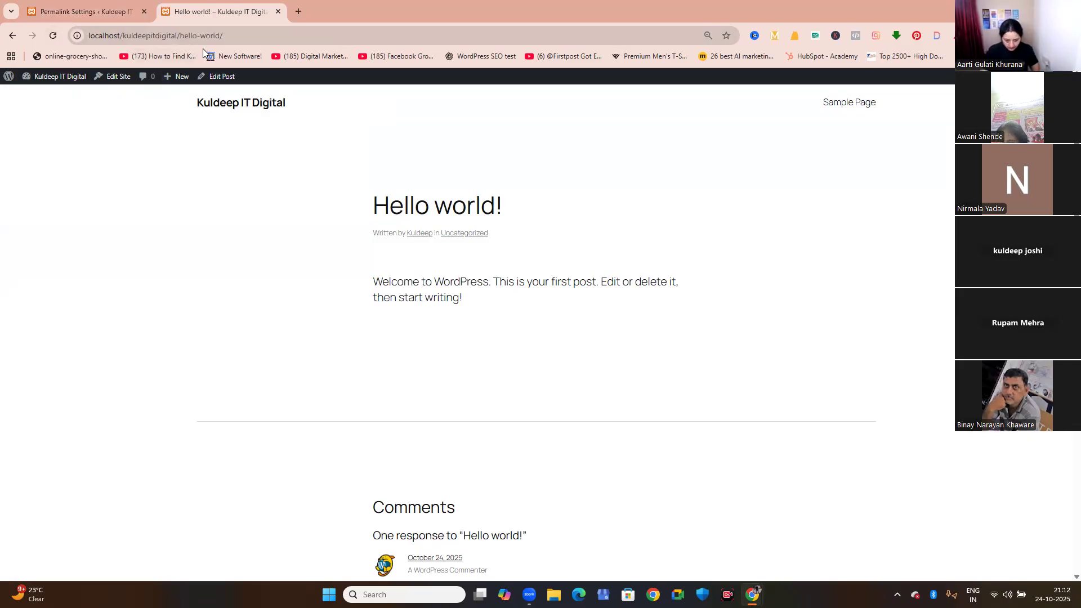
Review the saved Permalink settings, and open the list of installed themes.
left_click(80, 7)
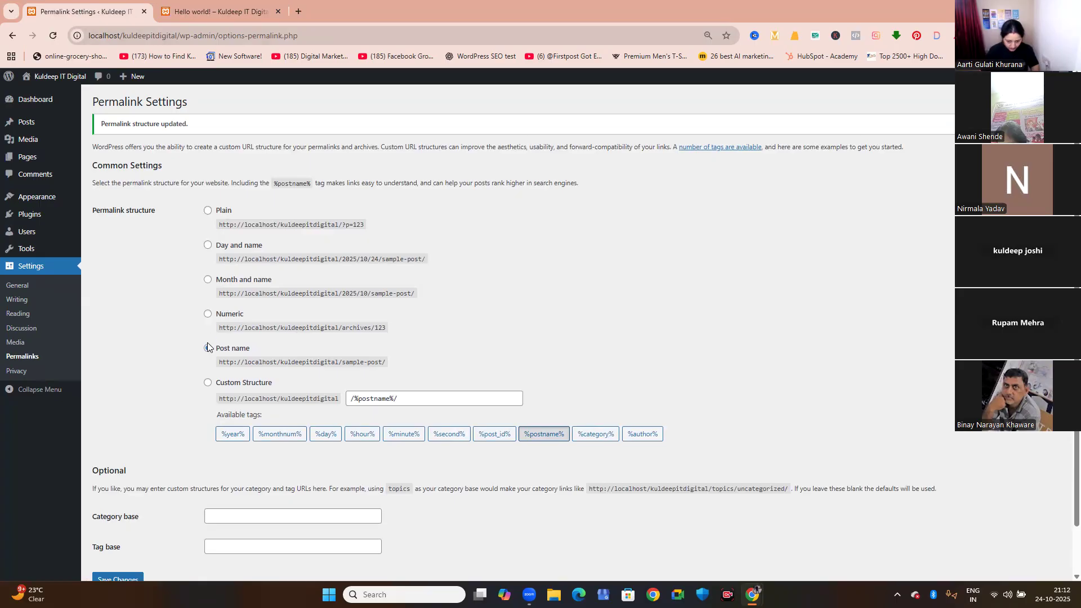
scroll(206, 350, "down", 1)
scroll(206, 352, "down", 1)
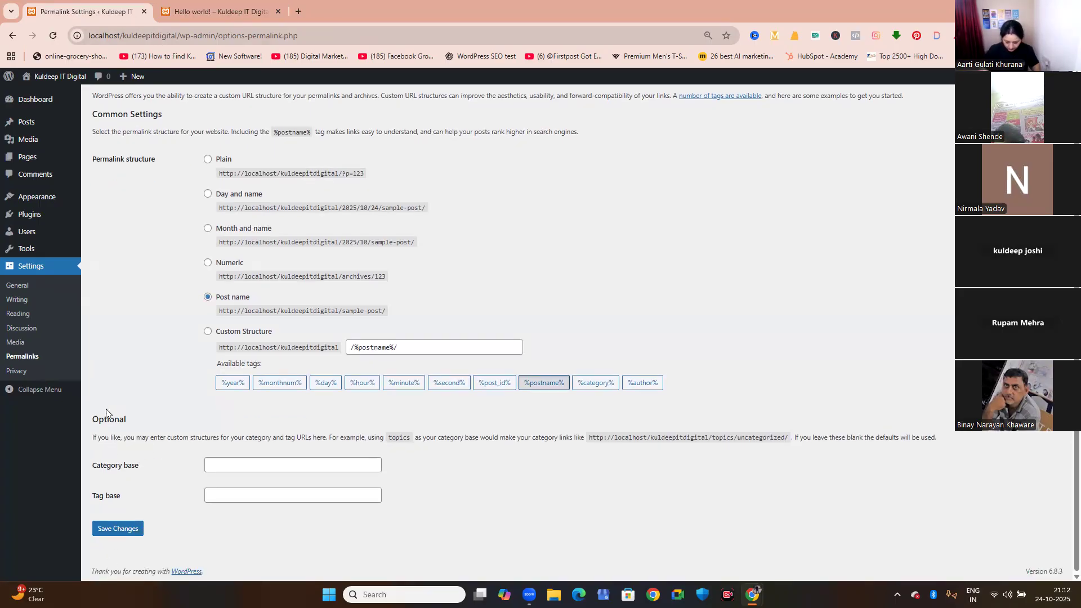
scroll(105, 401, "up", 1)
scroll(104, 401, "up", 1)
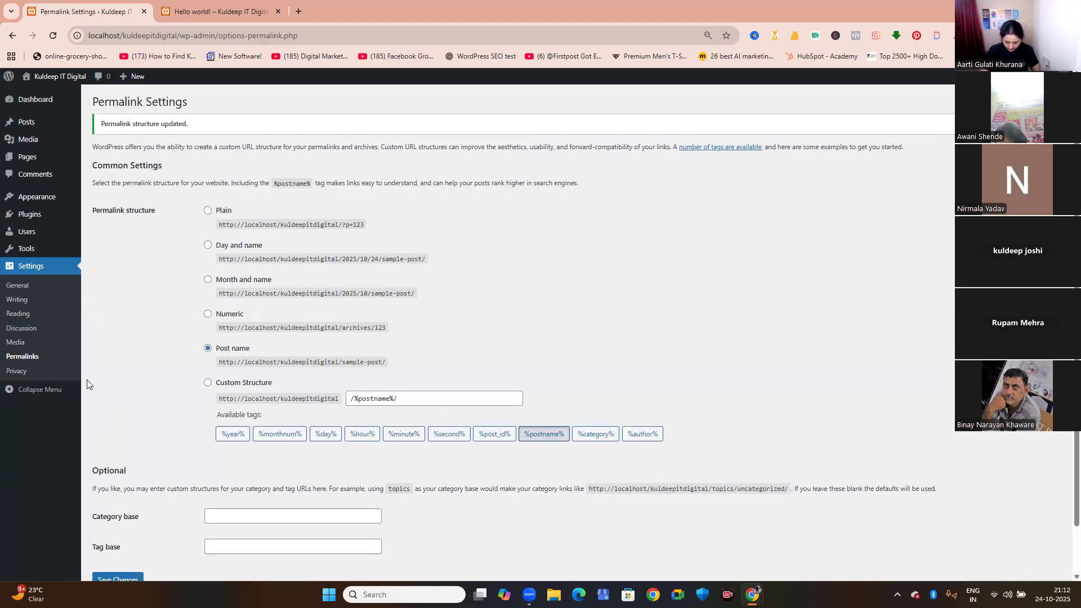
mouse_move(31, 201)
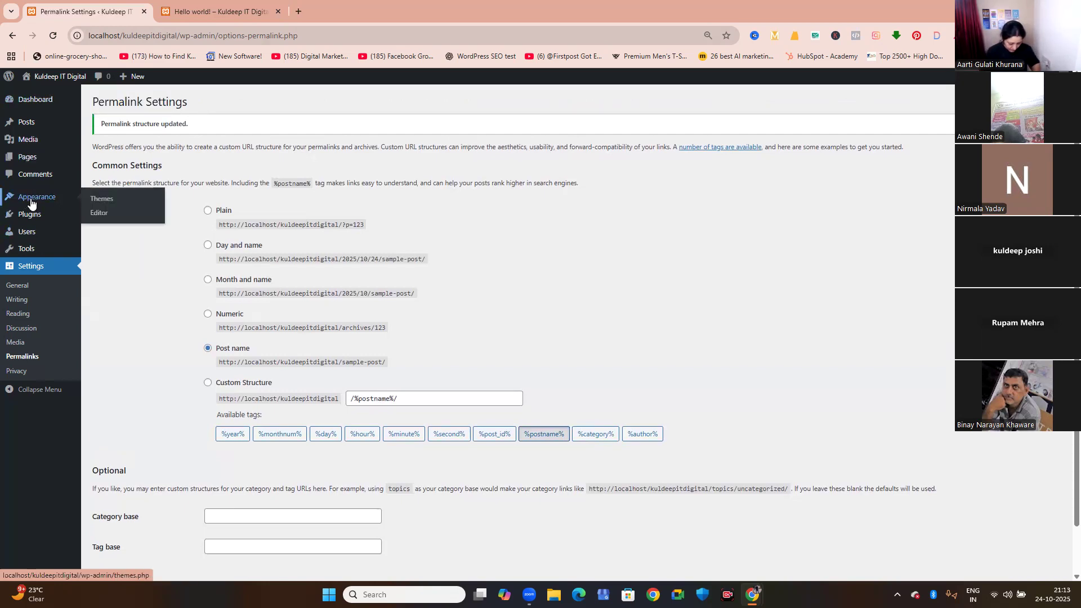
left_click(99, 202)
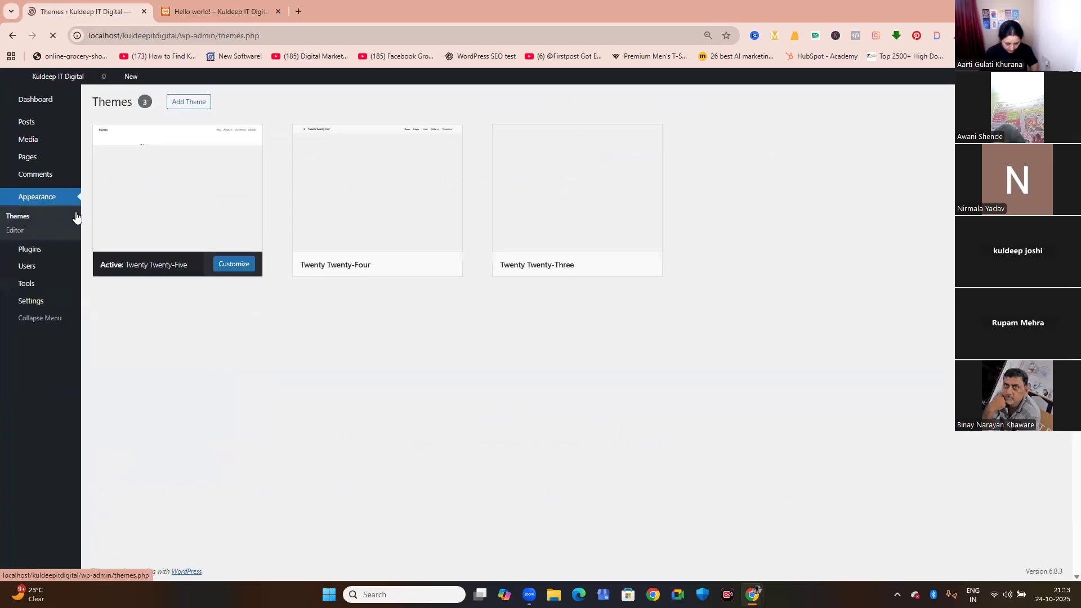
Activate the Twenty Twenty-Four theme, and reload the site and open its home page to check the design.
mouse_move(234, 257)
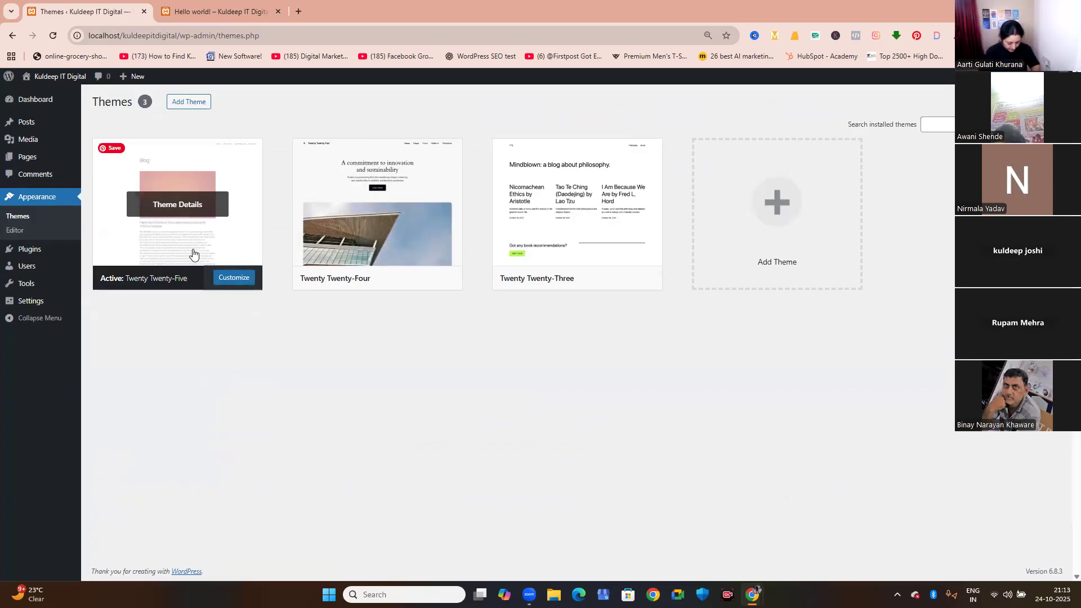
mouse_move(370, 281)
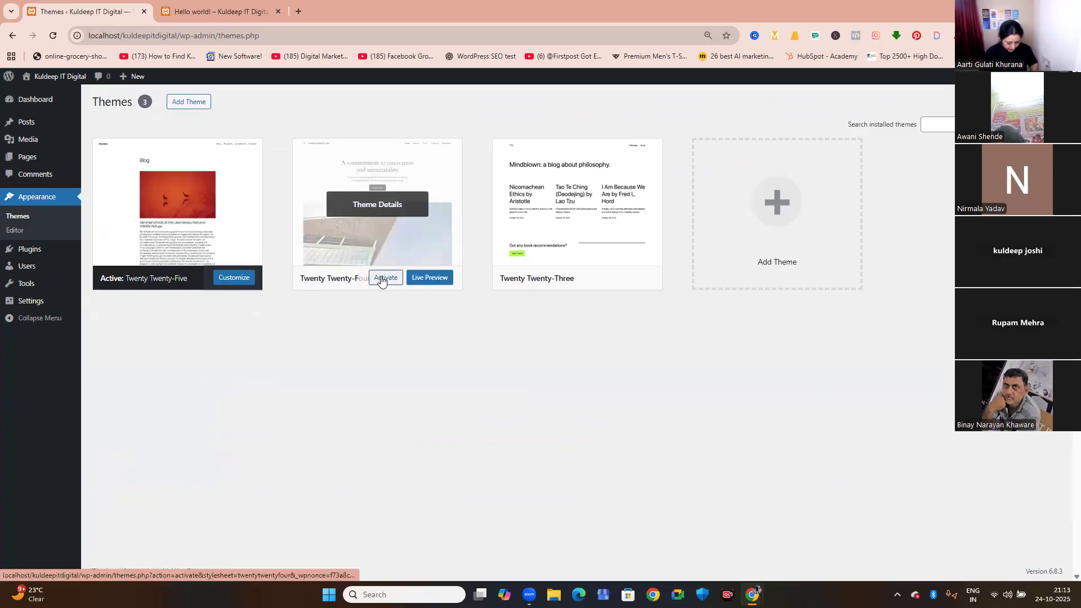
left_click(383, 278)
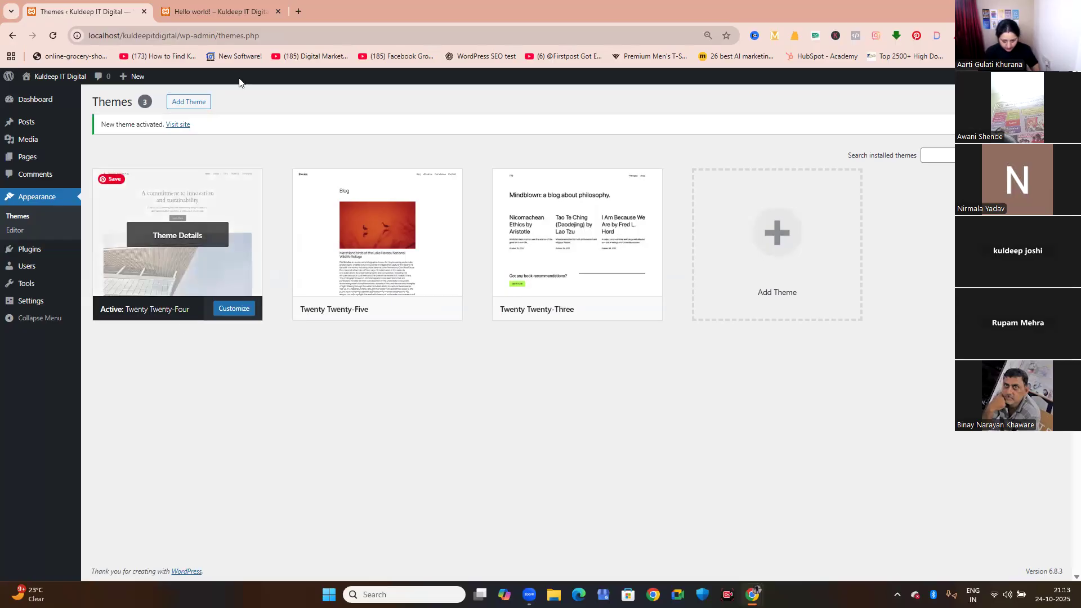
left_click(210, 12)
left_click(54, 37)
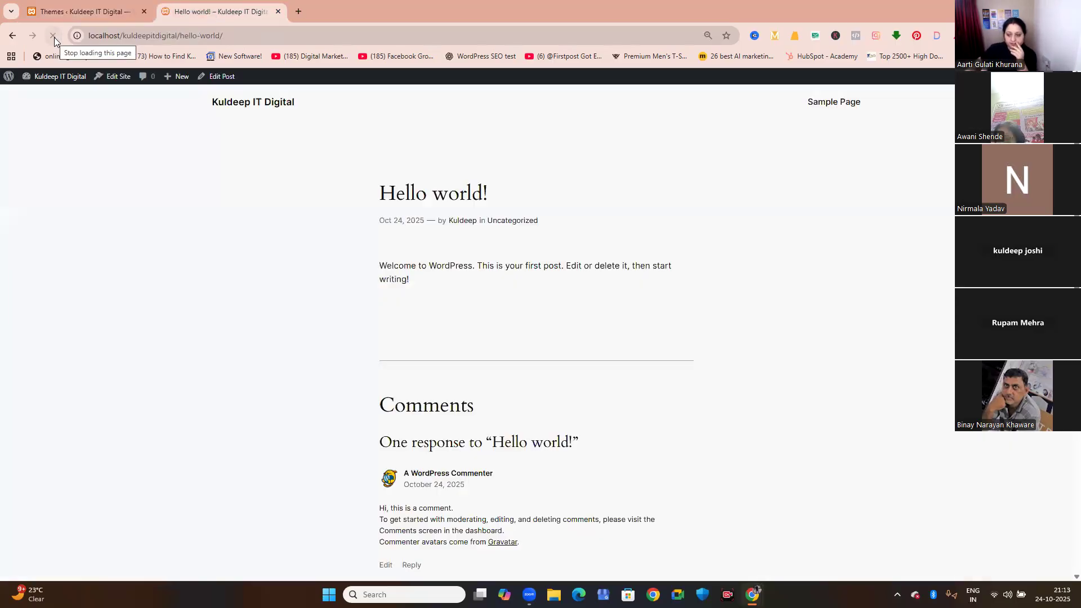
left_click(241, 104)
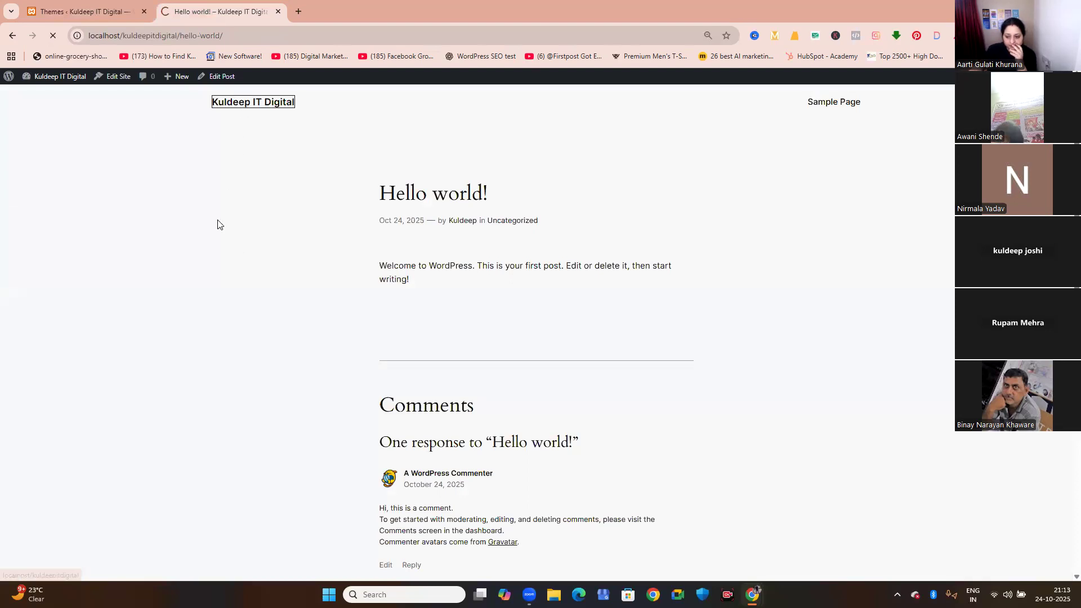
Look through the home page sections of the Twenty Twenty-Four design and its page source.
scroll(374, 290, "down", 2)
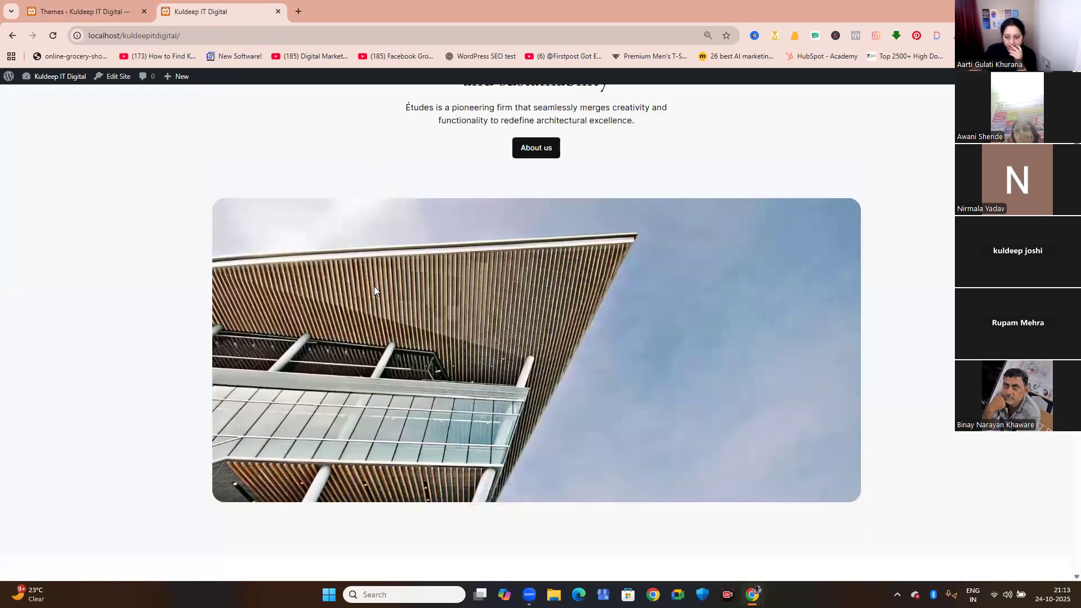
scroll(373, 291, "down", 10)
scroll(375, 291, "down", 9)
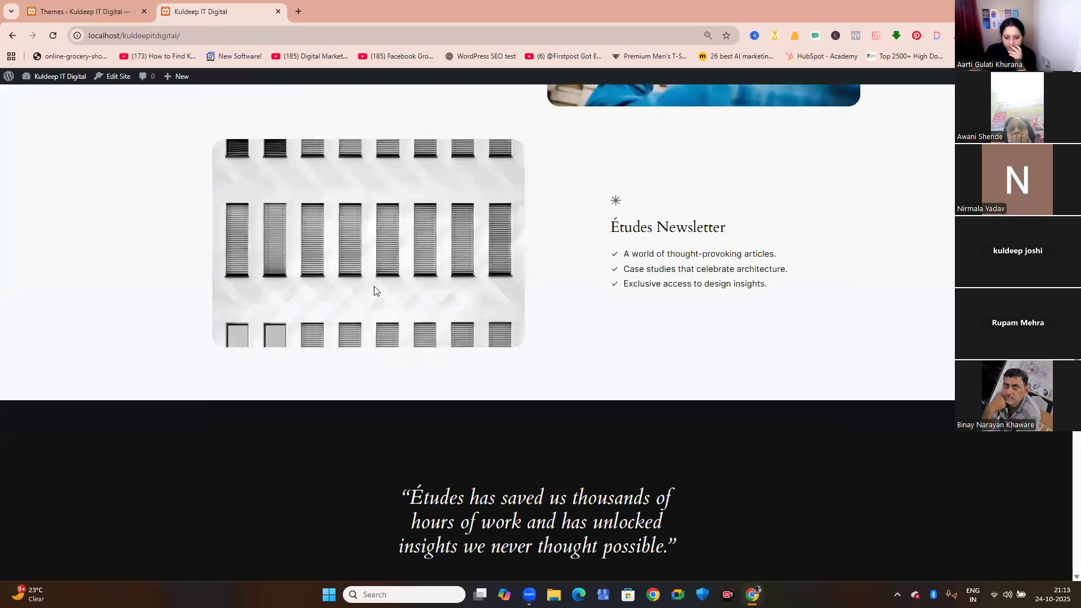
scroll(375, 289, "down", 8)
right_click(374, 289)
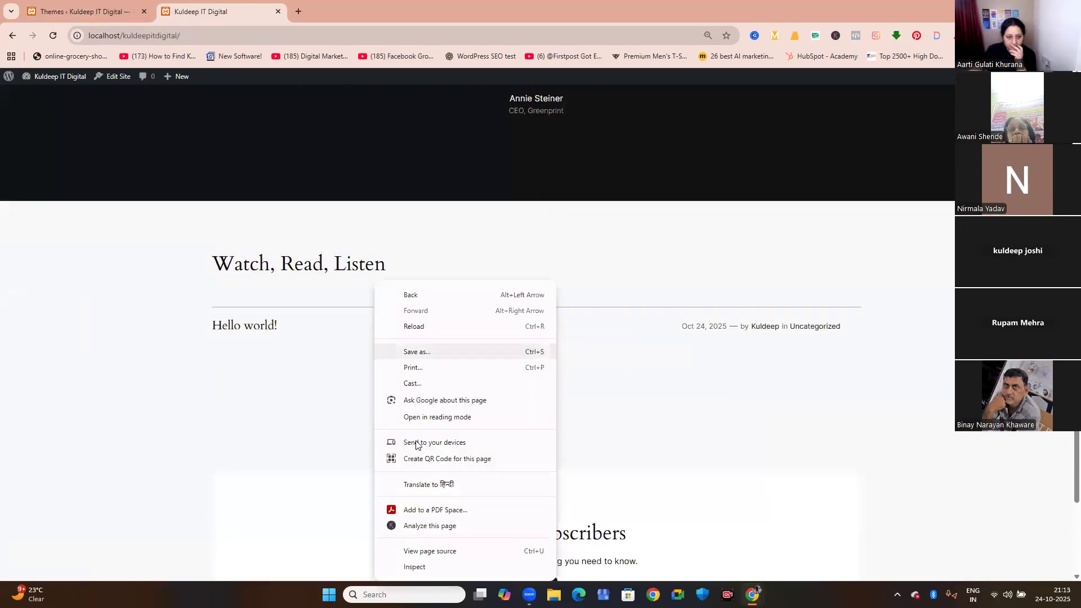
left_click(449, 550)
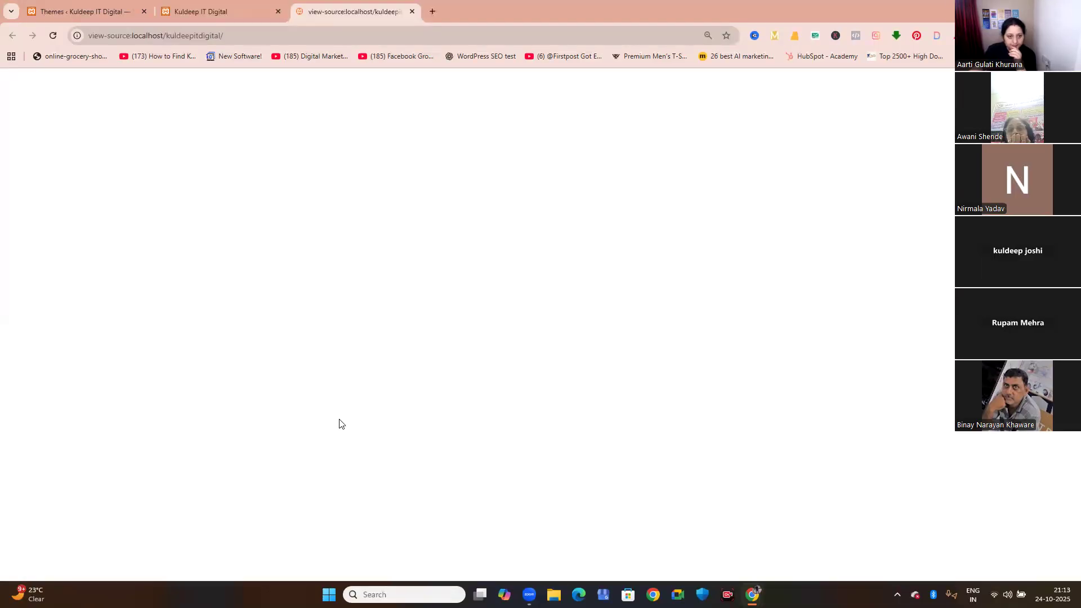
scroll(339, 420, "down", 3)
scroll(340, 420, "up", 3)
left_click(411, 12)
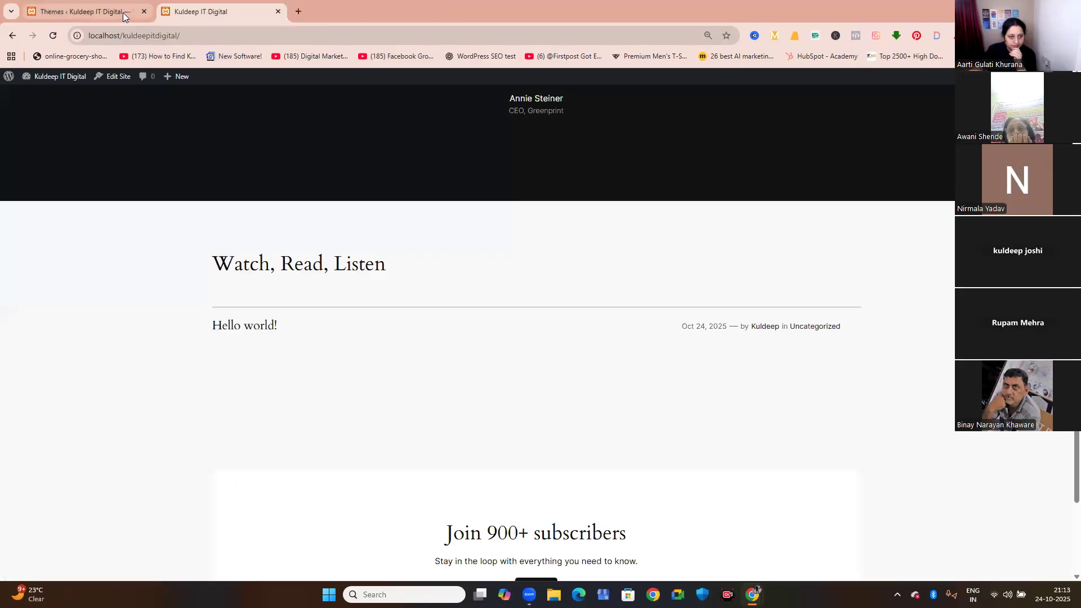
Install the Astra theme from the popular themes in the WordPress theme library.
left_click(123, 13)
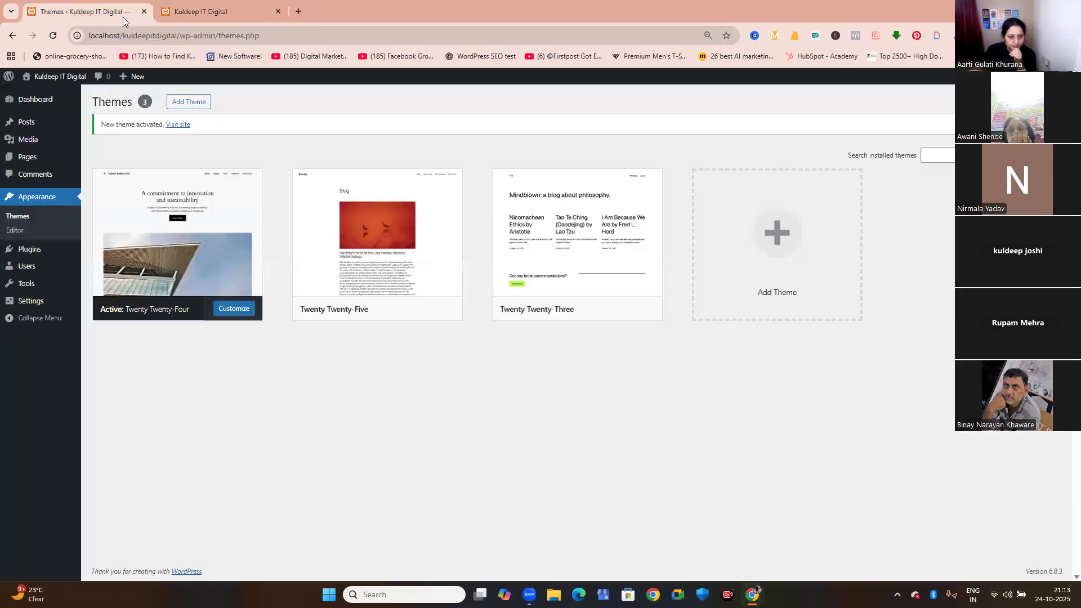
left_click(195, 107)
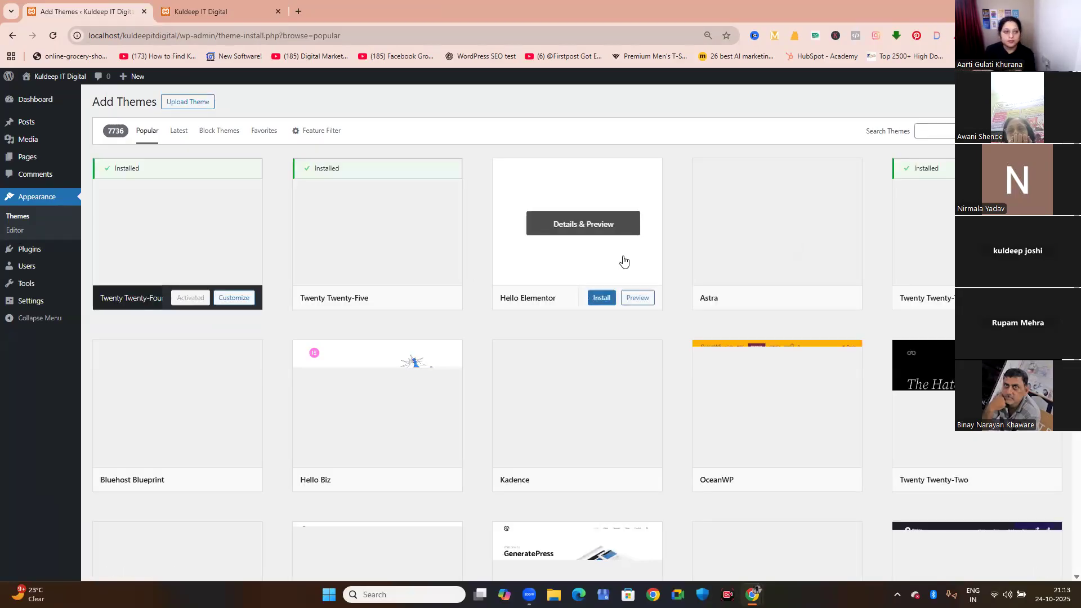
mouse_move(806, 299)
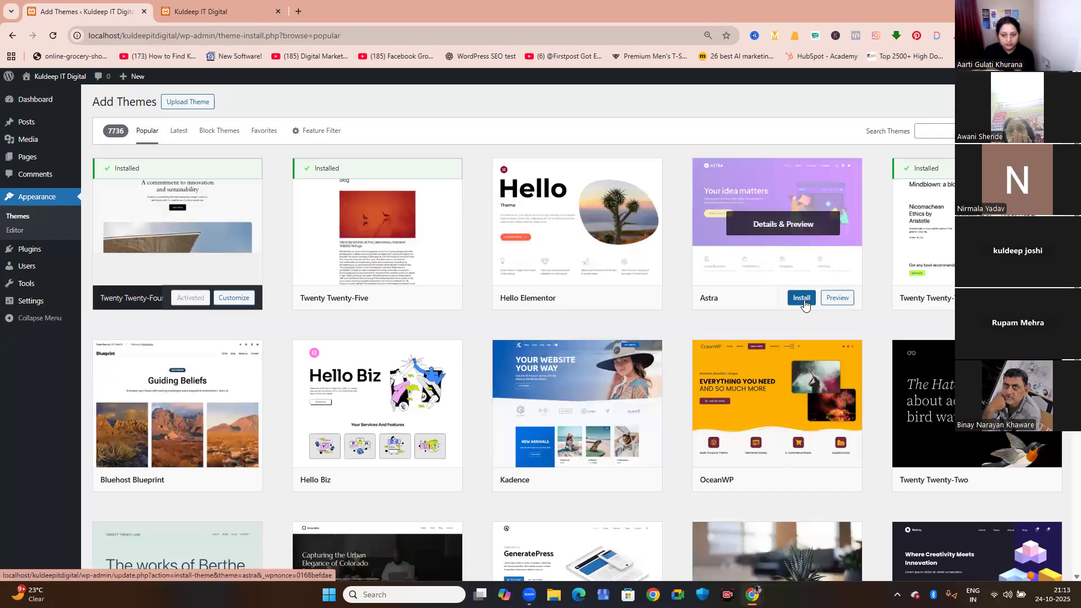
left_click(804, 299)
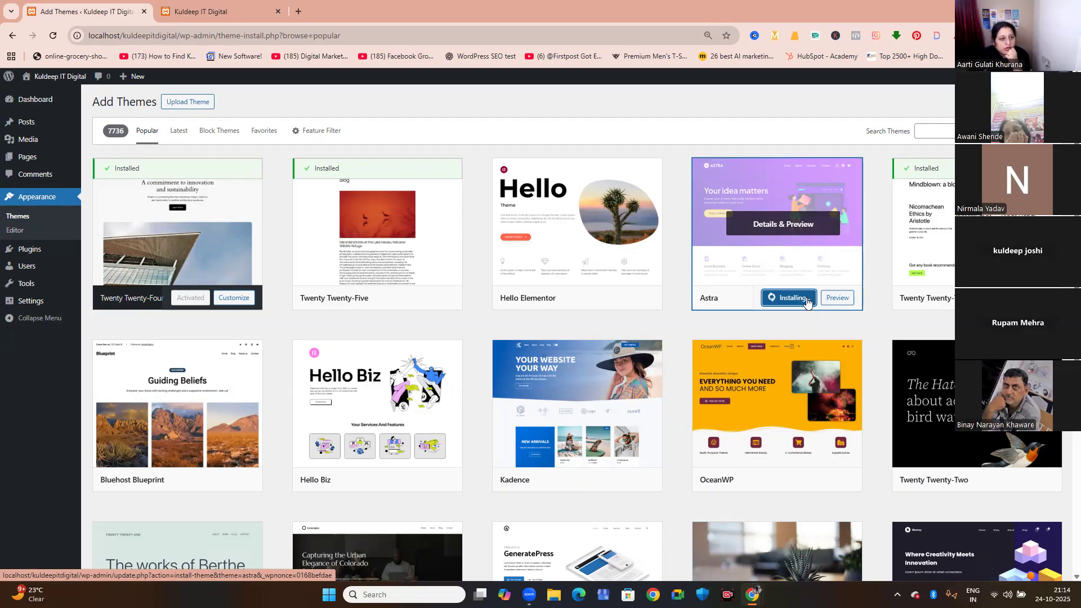
Look over the home page's testimonial and post sections while the Astra theme installs.
left_click(198, 12)
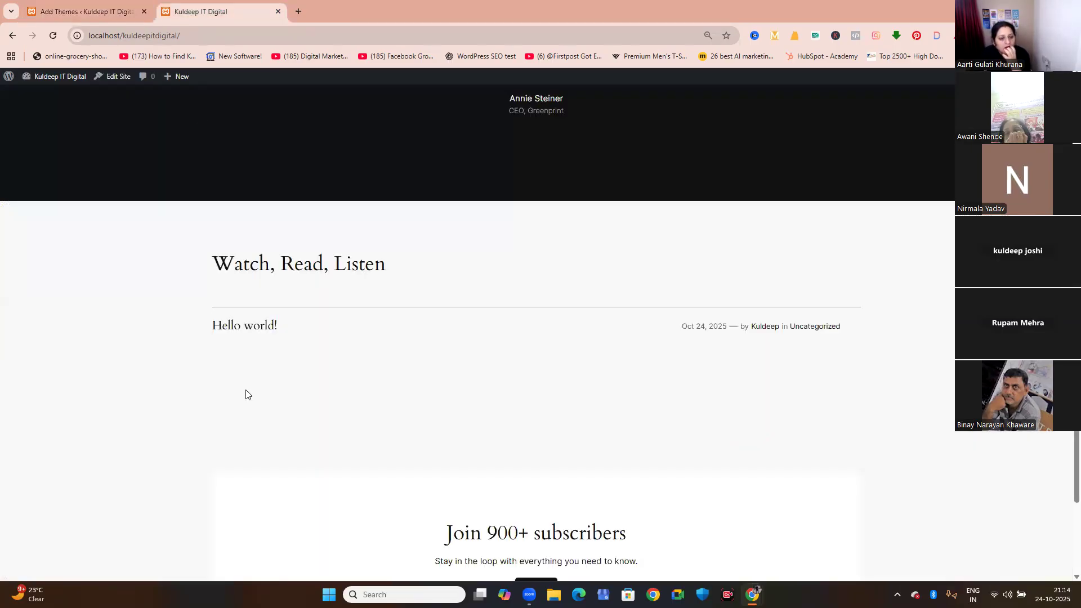
scroll(245, 394, "down", 3)
scroll(246, 394, "up", 4)
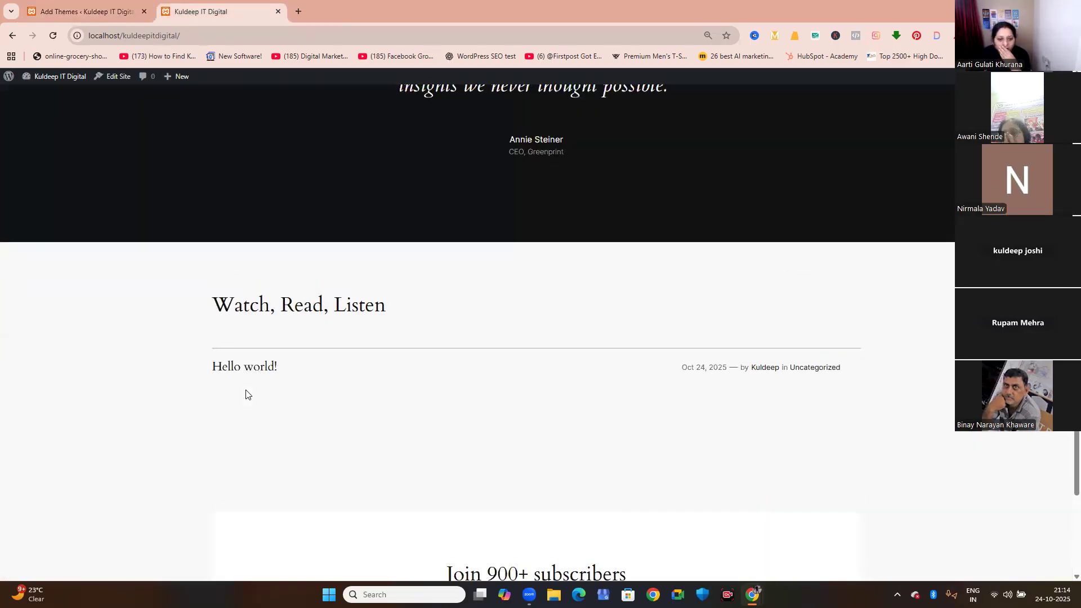
scroll(246, 394, "up", 4)
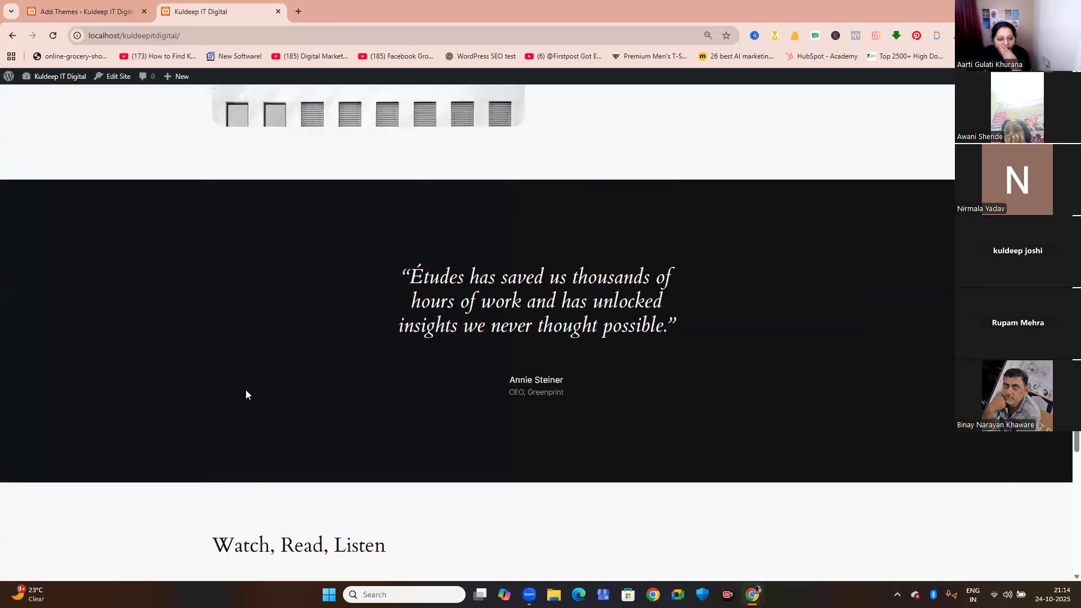
scroll(246, 394, "down", 2)
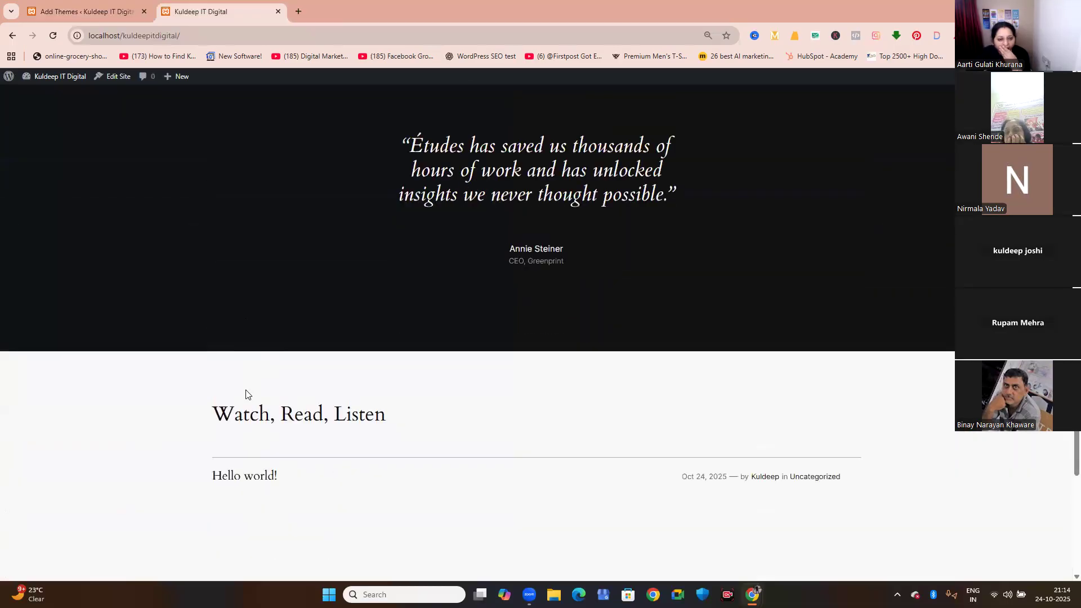
Activate the Astra theme, and reload the site's home page to check the new design.
left_click(85, 5)
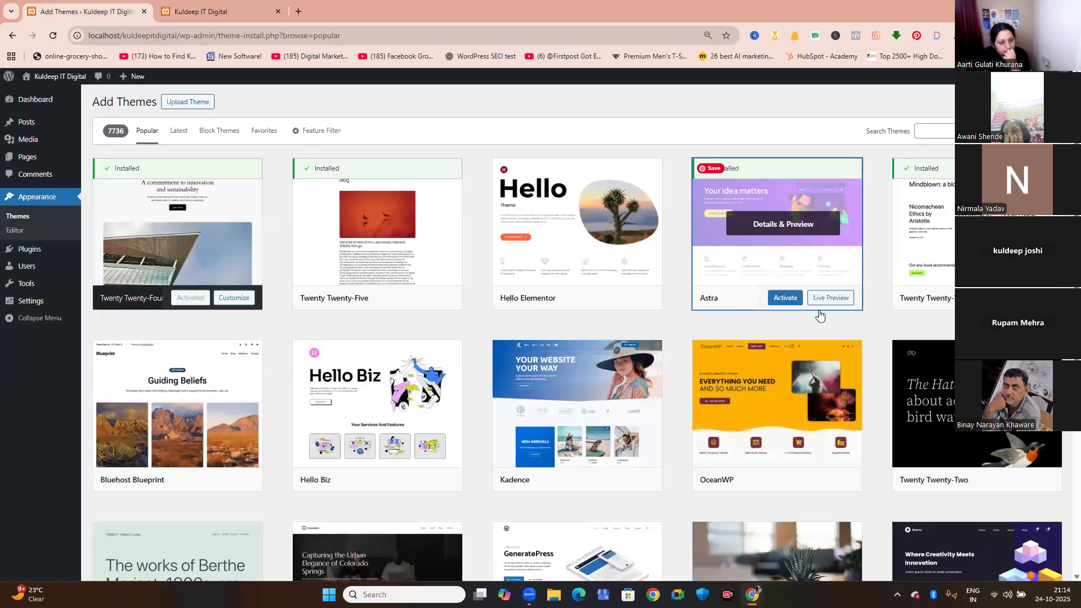
left_click(788, 300)
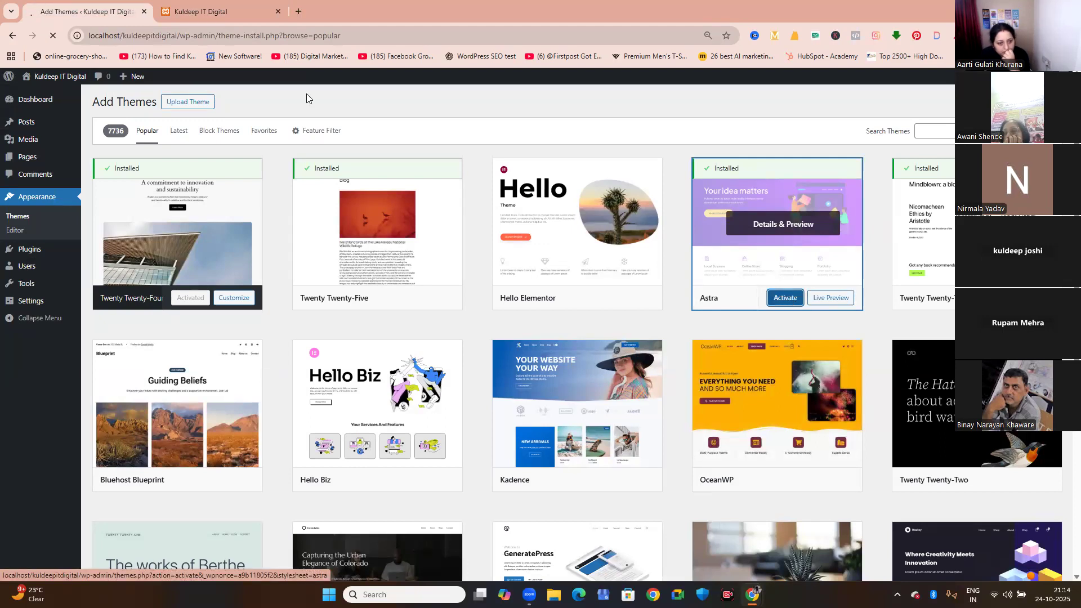
left_click(201, 11)
left_click(54, 35)
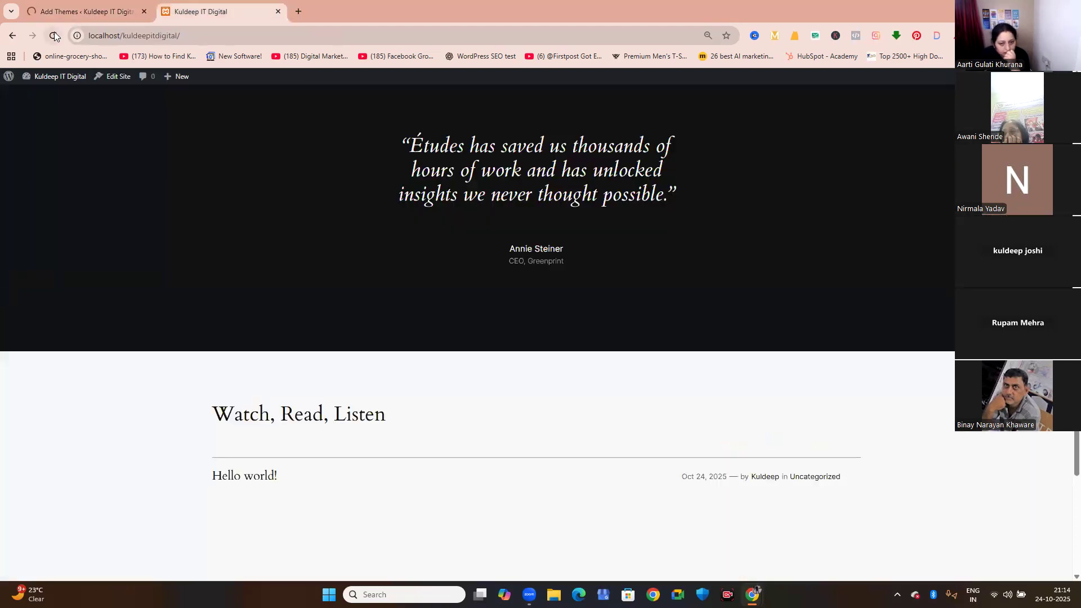
scroll(141, 284, "up", 8)
scroll(141, 287, "up", 15)
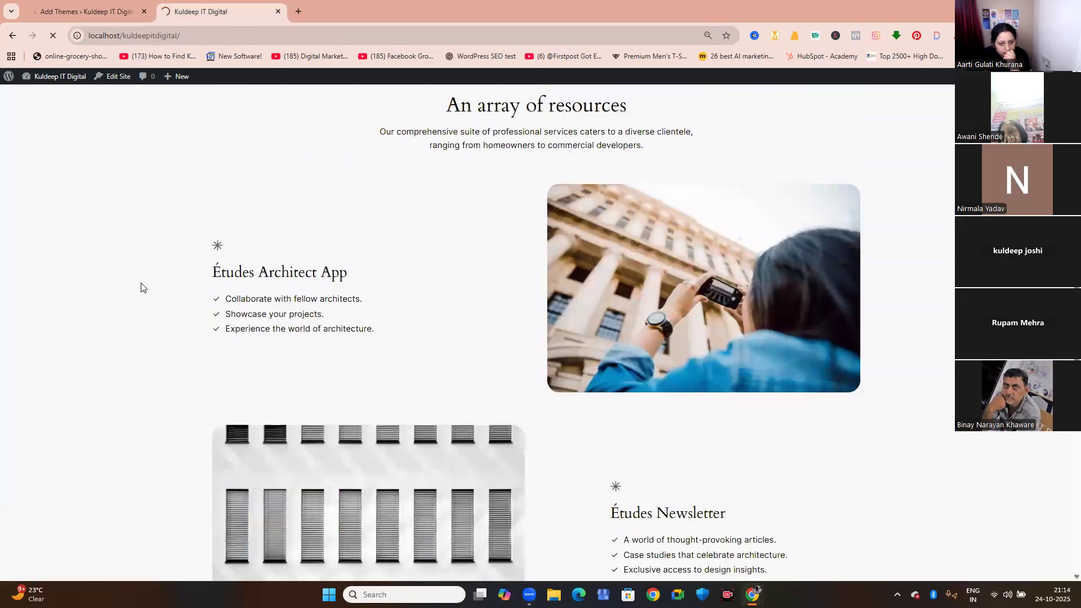
scroll(143, 288, "up", 7)
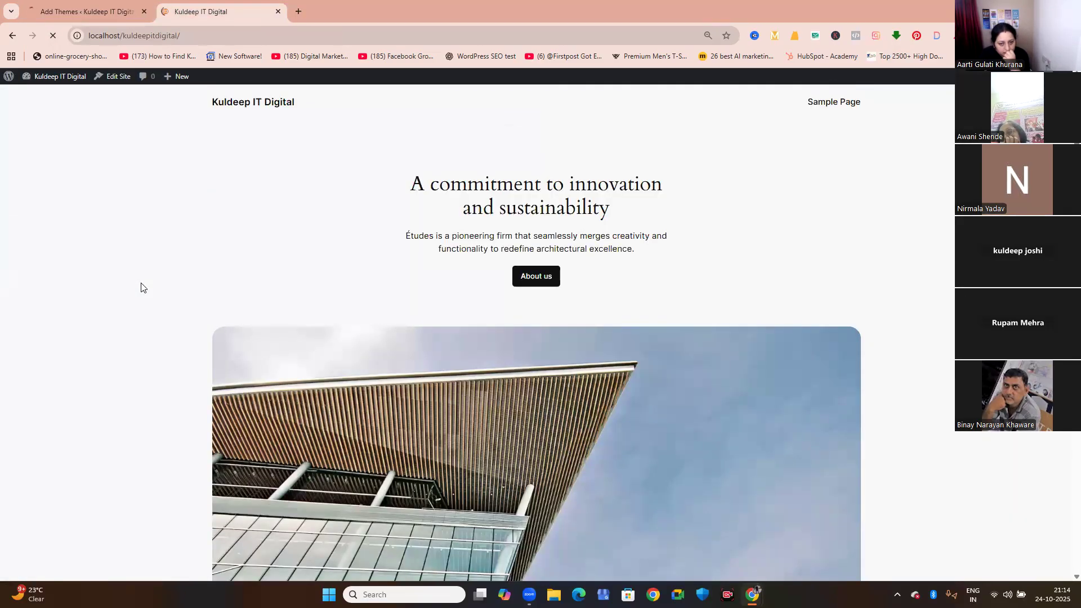
left_click(54, 38)
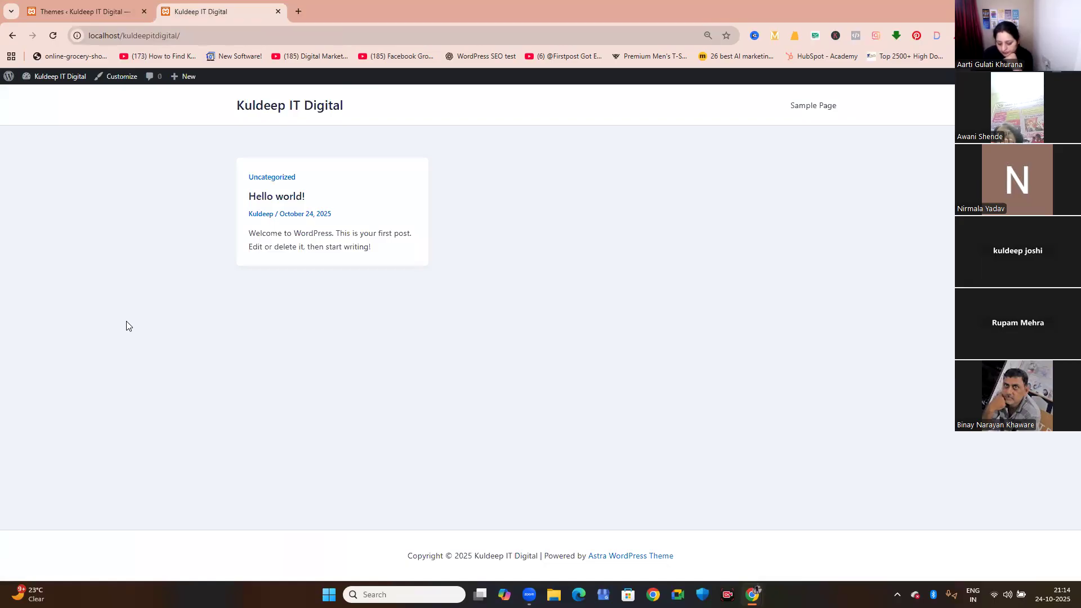
Delete the inactive Twenty Twenty-Five, Twenty Twenty-Four and Twenty Twenty-Three themes, confirming each deletion.
left_click(105, 12)
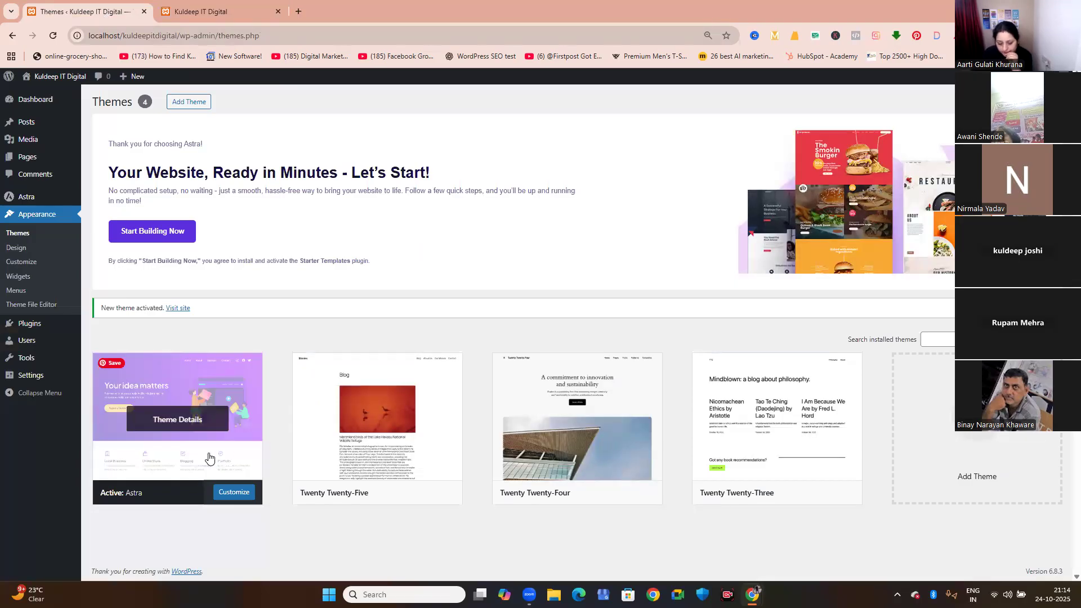
left_click(402, 460)
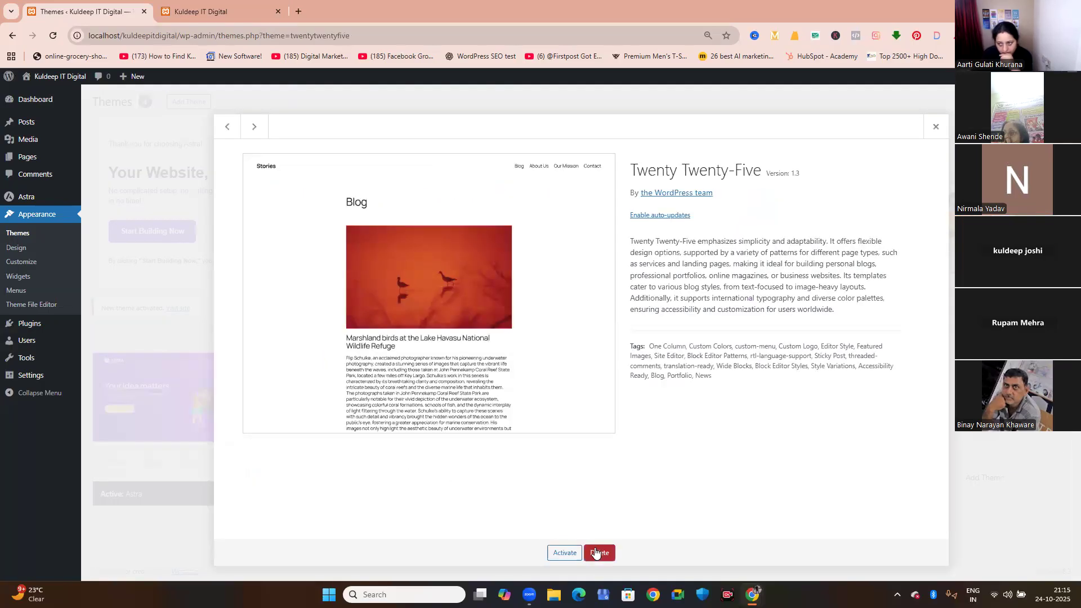
left_click(599, 552)
left_click(592, 127)
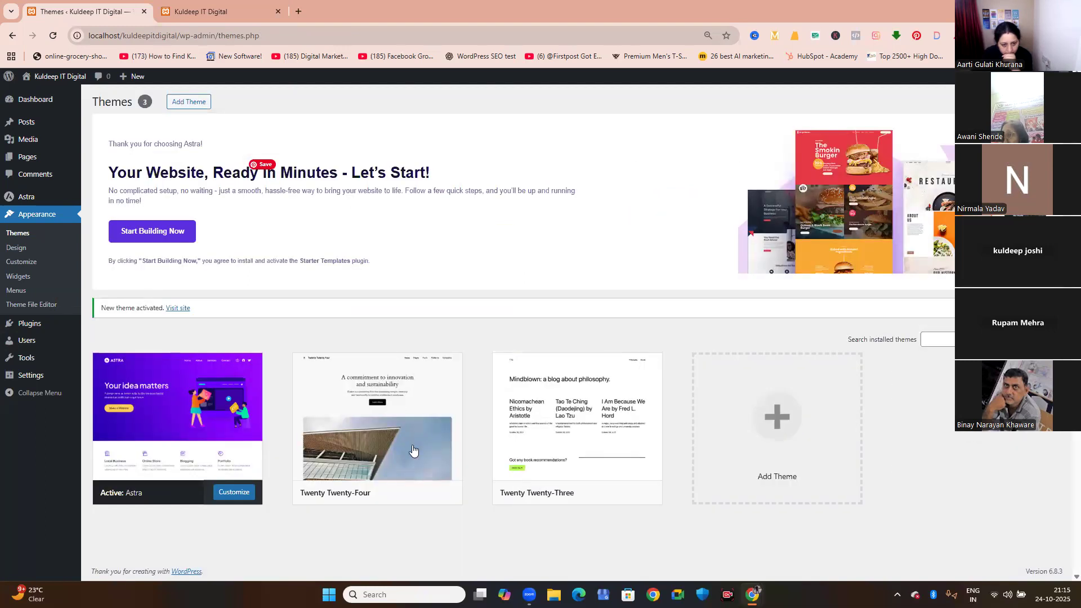
left_click(377, 419)
left_click(599, 552)
left_click(588, 125)
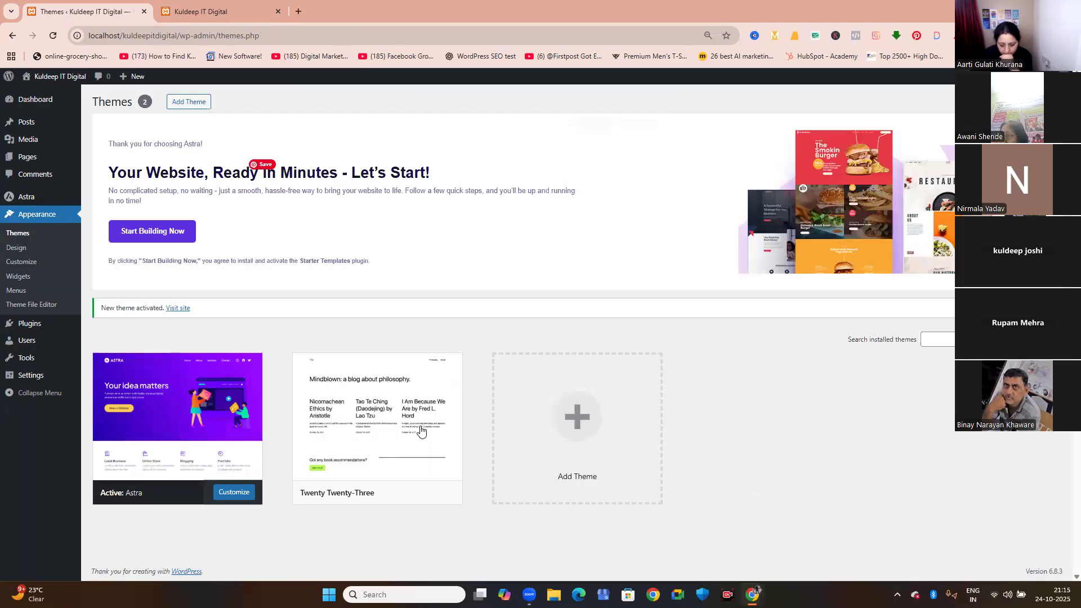
left_click(416, 431)
left_click(599, 552)
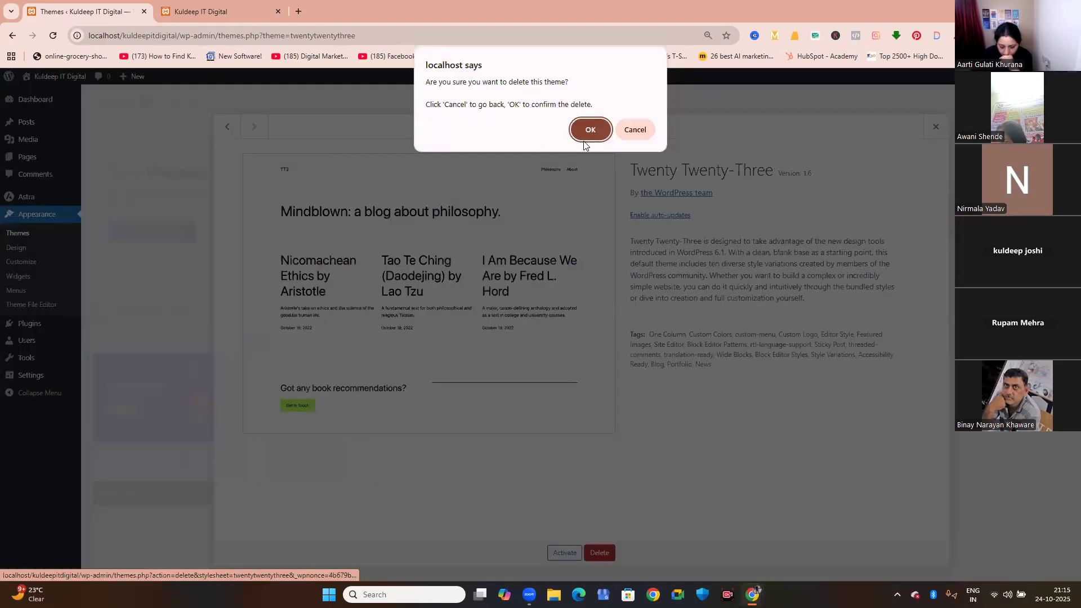
left_click(586, 128)
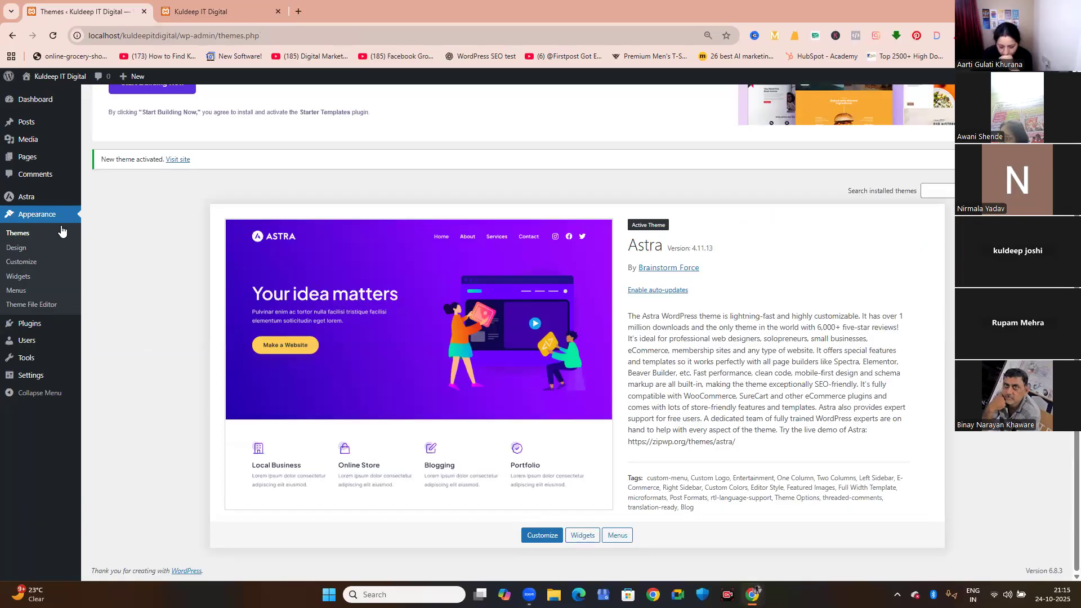
View the Sample Page from the site's navigation, and return to the home page.
left_click(192, 22)
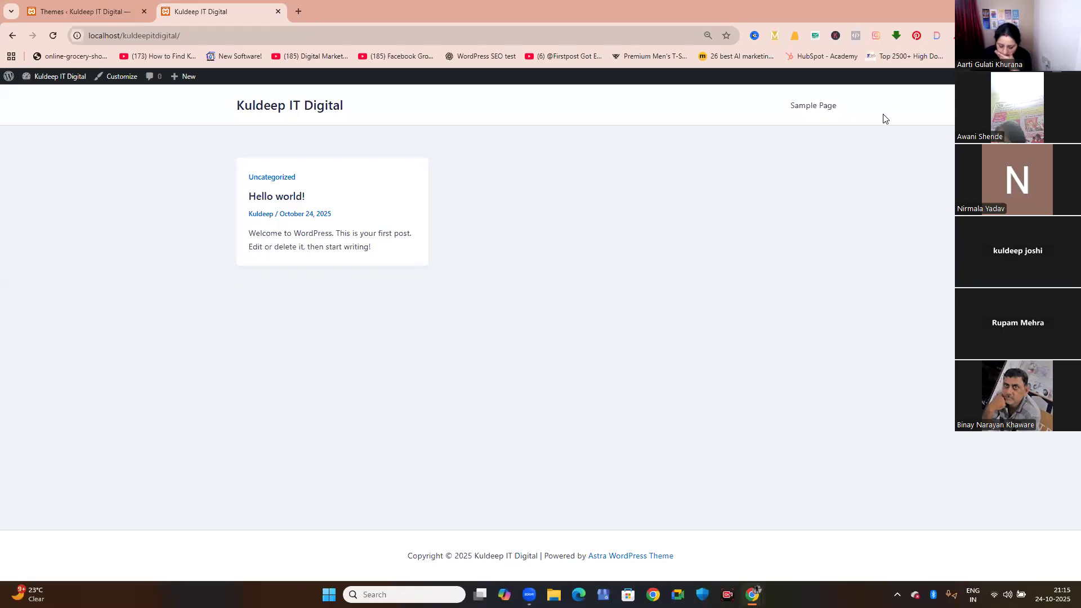
left_click(814, 107)
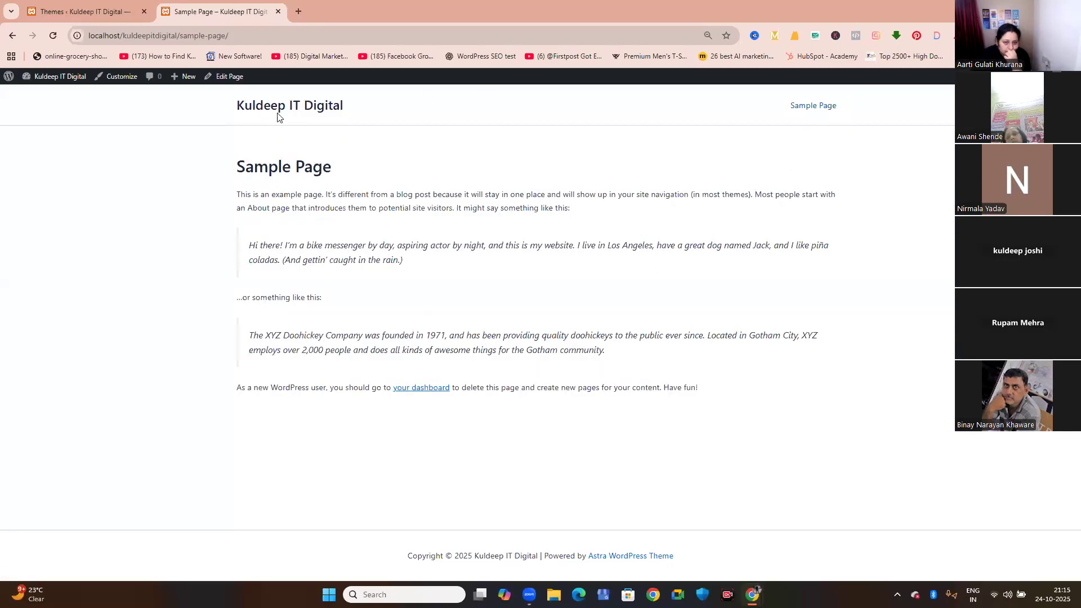
left_click(242, 106)
Move the Sample Page to the trash and delete it permanently from there.
left_click(30, 6)
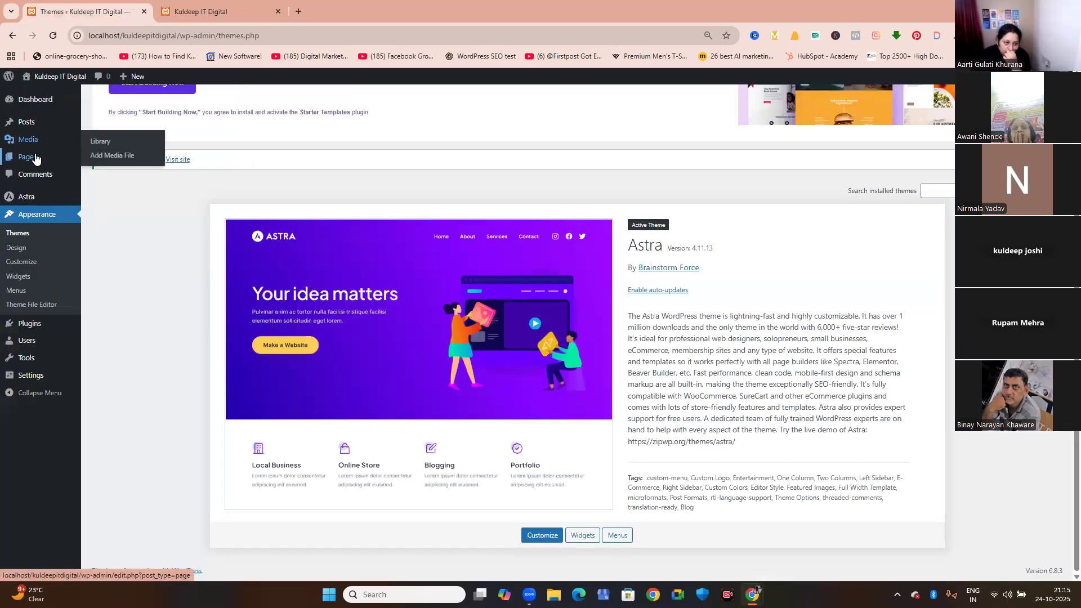
left_click(35, 159)
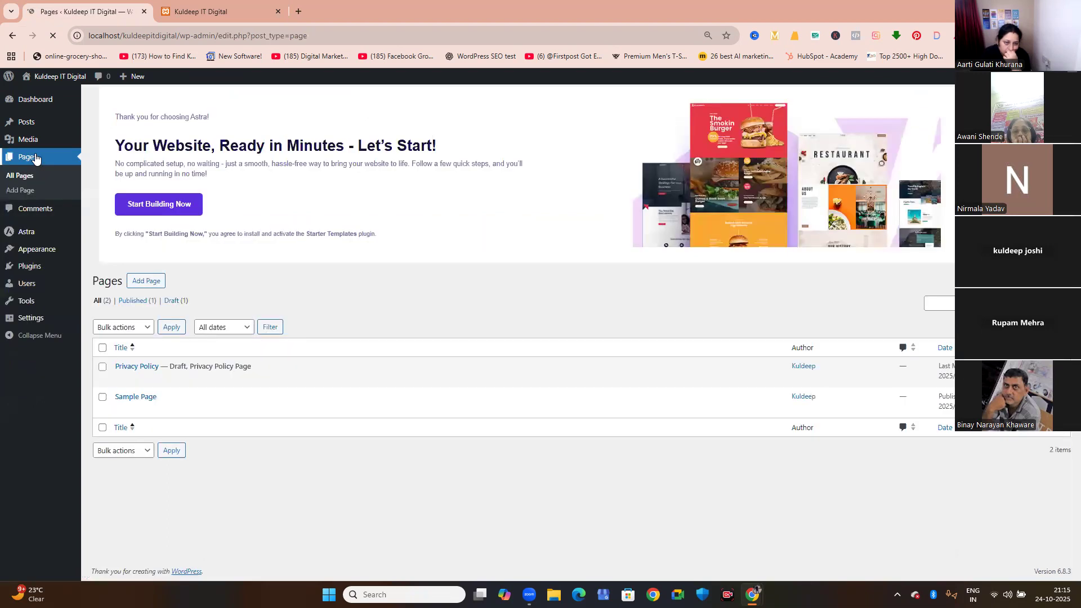
mouse_move(121, 404)
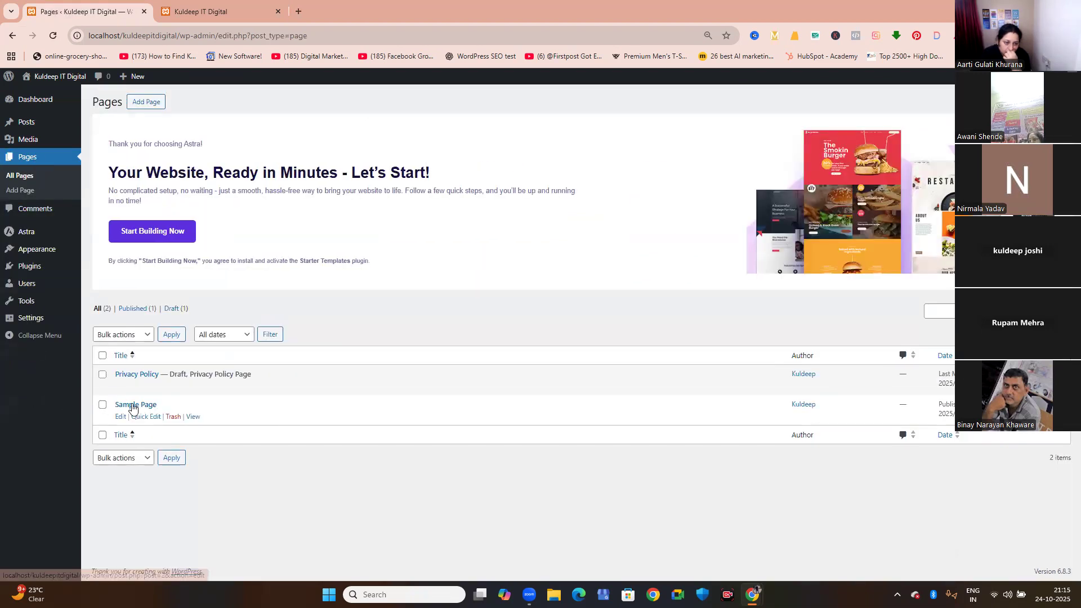
left_click(172, 417)
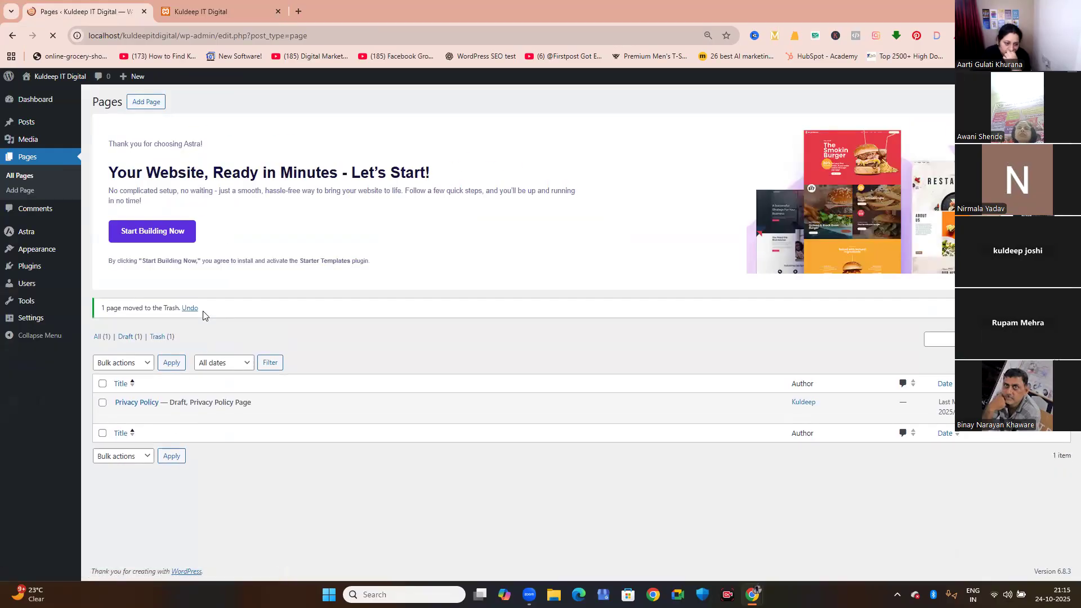
left_click(158, 338)
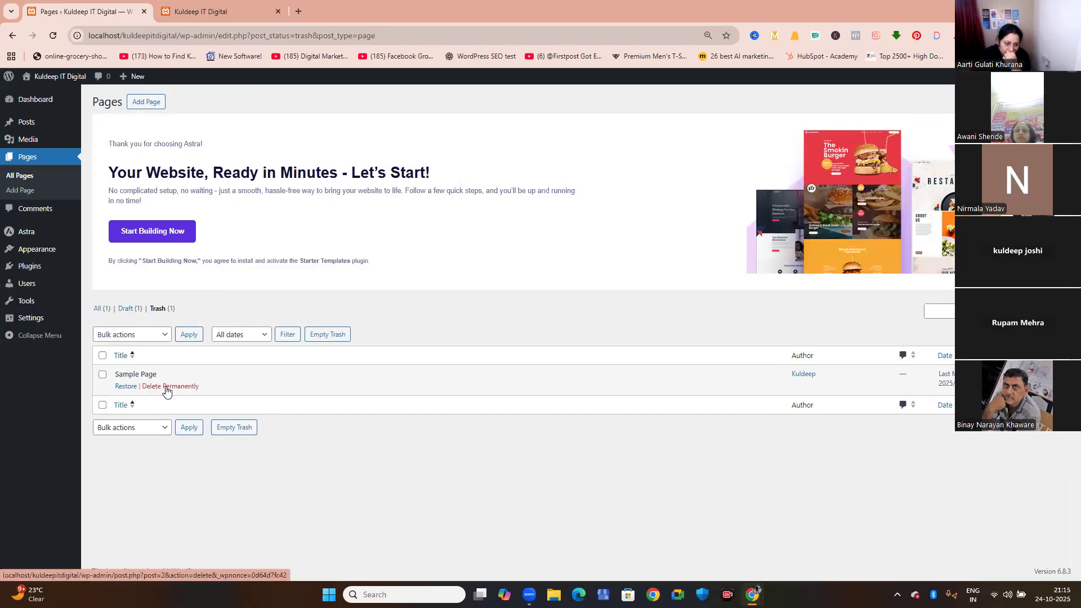
left_click(166, 387)
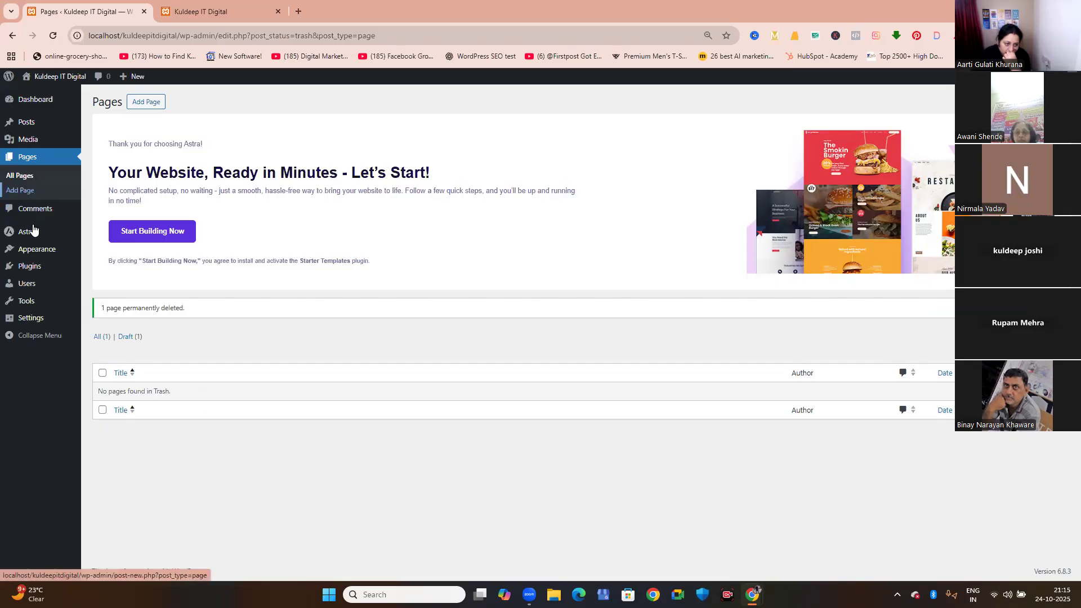
Delete the installed plugins Akismet Anti-spam and Hello Dolly together as a bulk action, confirming the deletion.
mouse_move(30, 270)
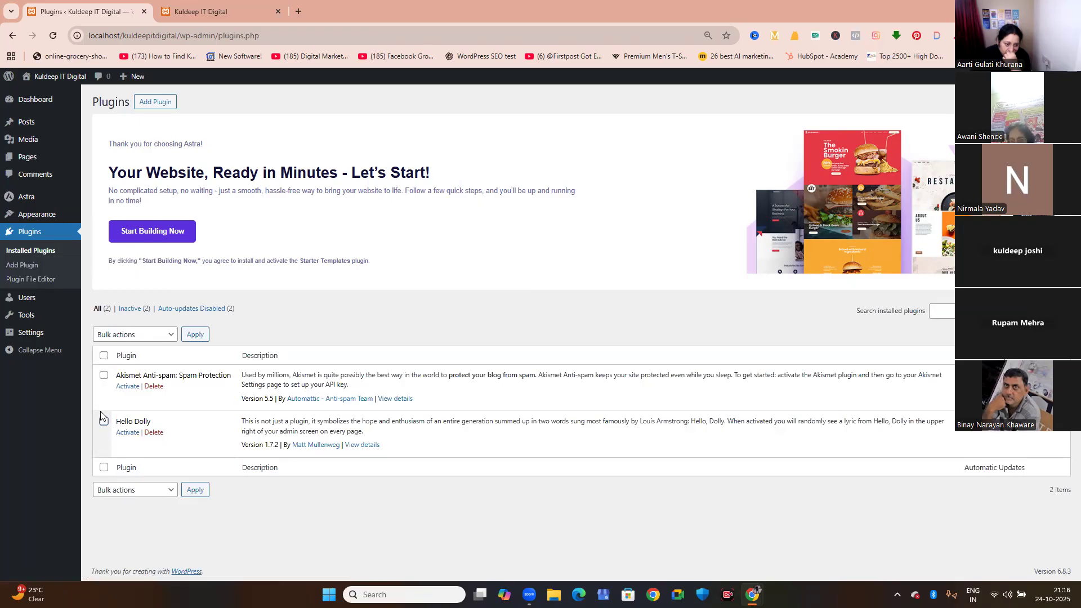
left_click(105, 356)
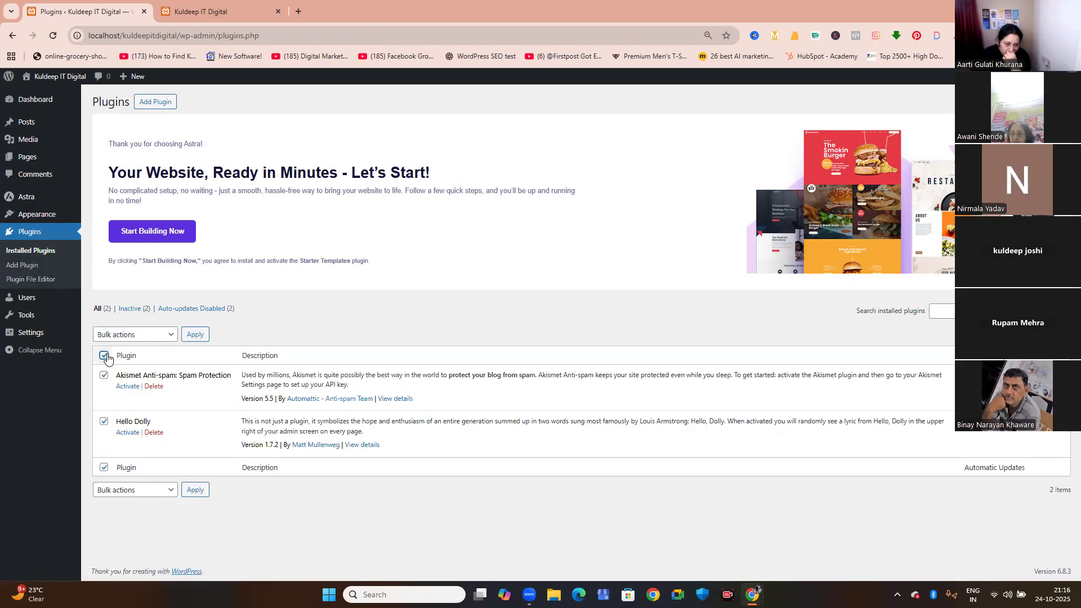
left_click(128, 335)
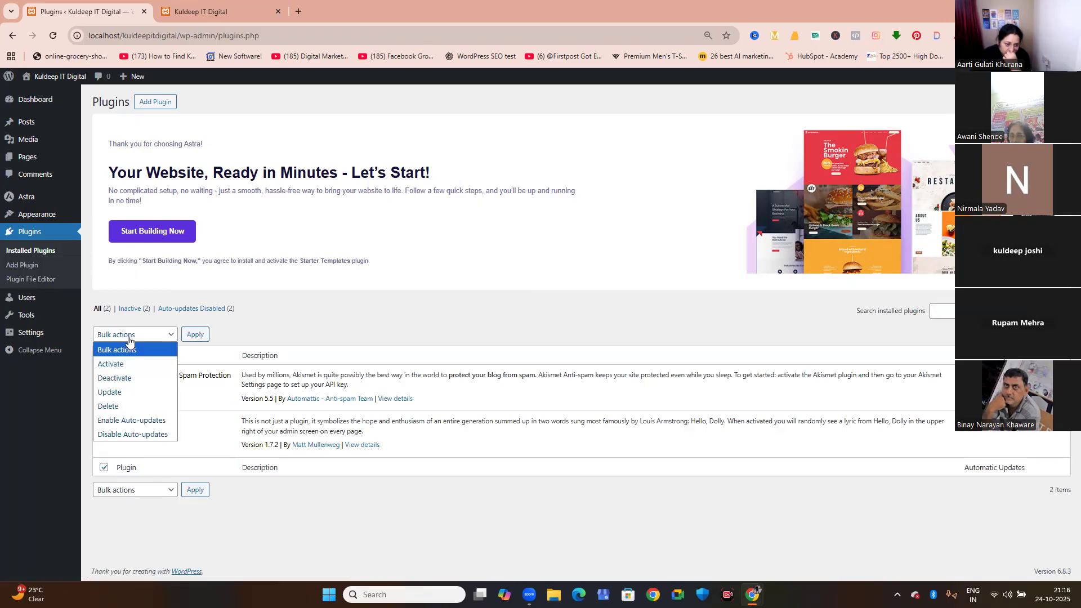
left_click(120, 406)
left_click(195, 335)
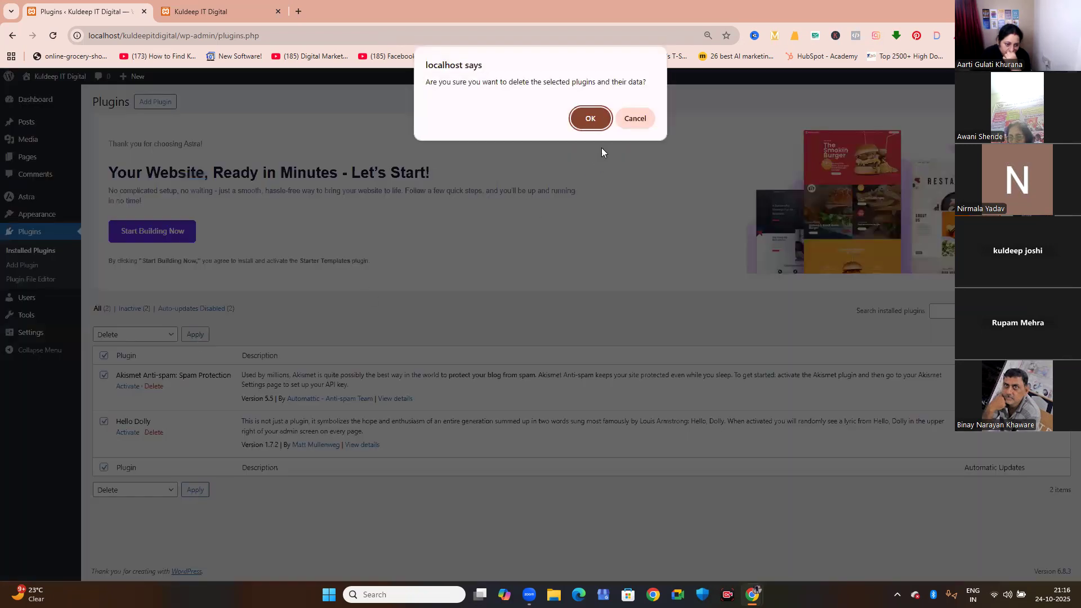
left_click(590, 119)
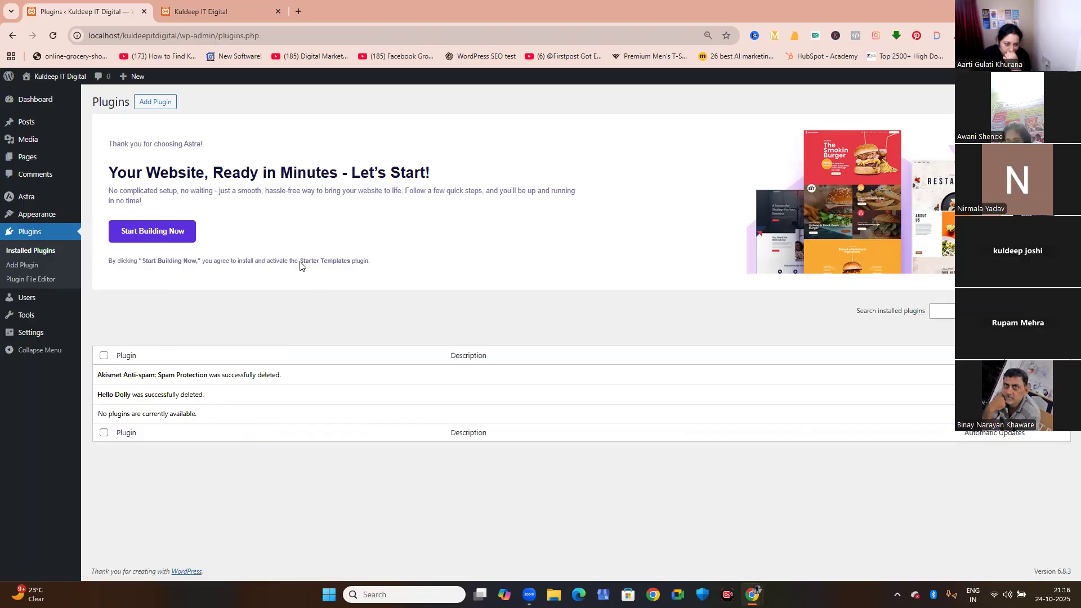
Search the plugin directory for "starter" and install Starter Templates – AI-Powered Templates for Elementor & Gutenberg by Brainstorm Force.
left_click_drag(300, 261, 371, 260)
left_click(385, 260)
left_click(152, 108)
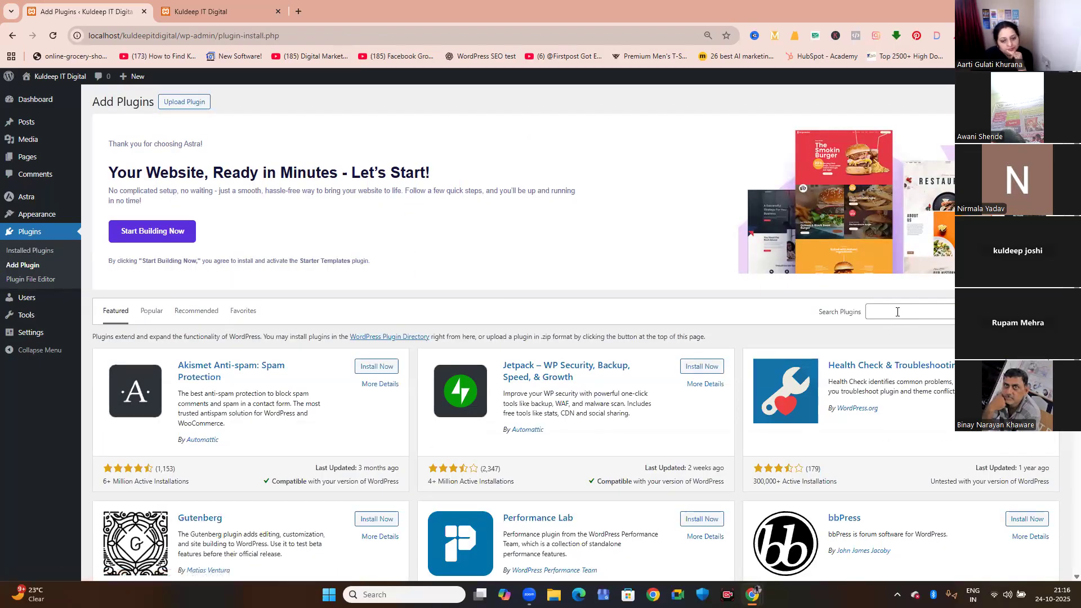
left_click(897, 312)
type("star")
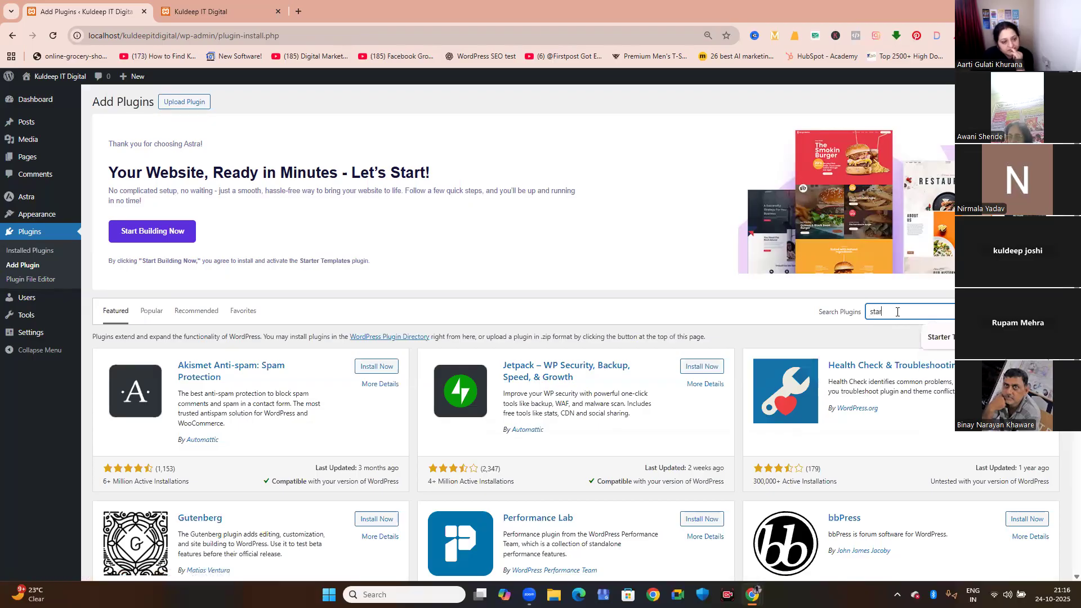
type("ter")
key("Return")
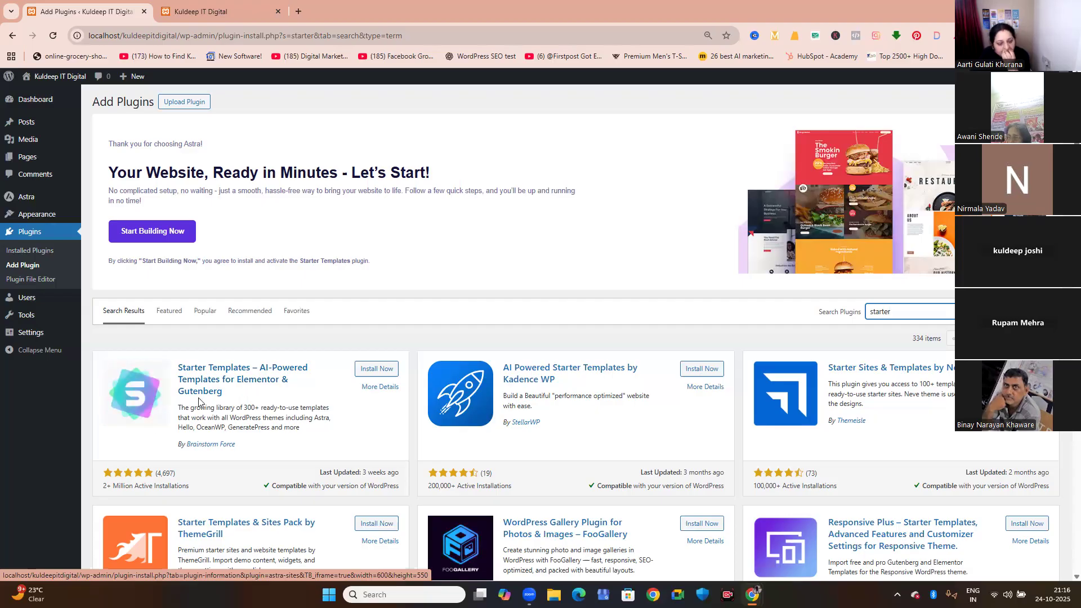
left_click(362, 370)
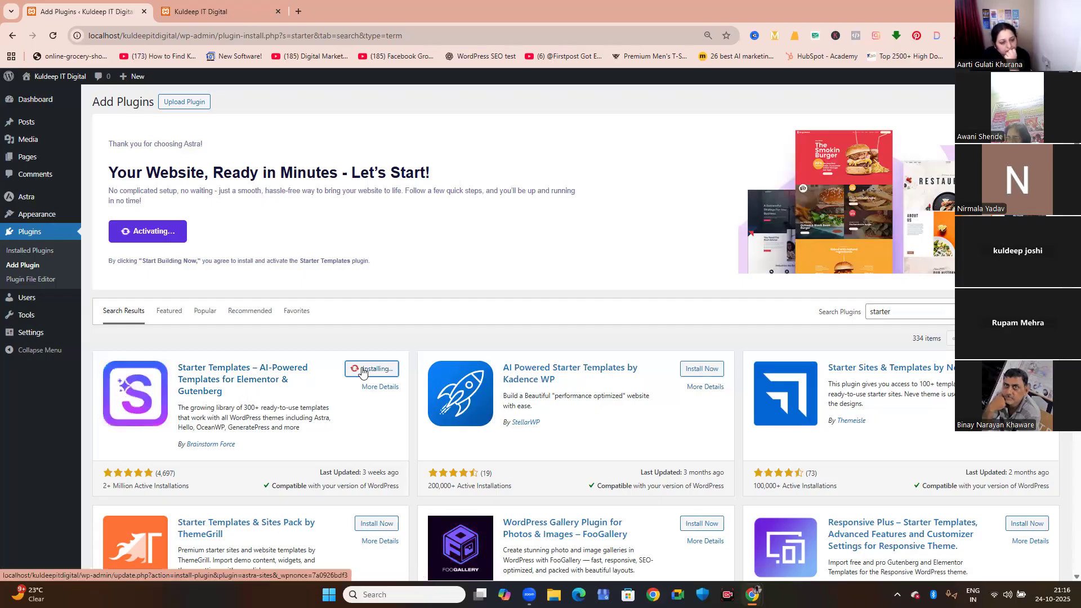
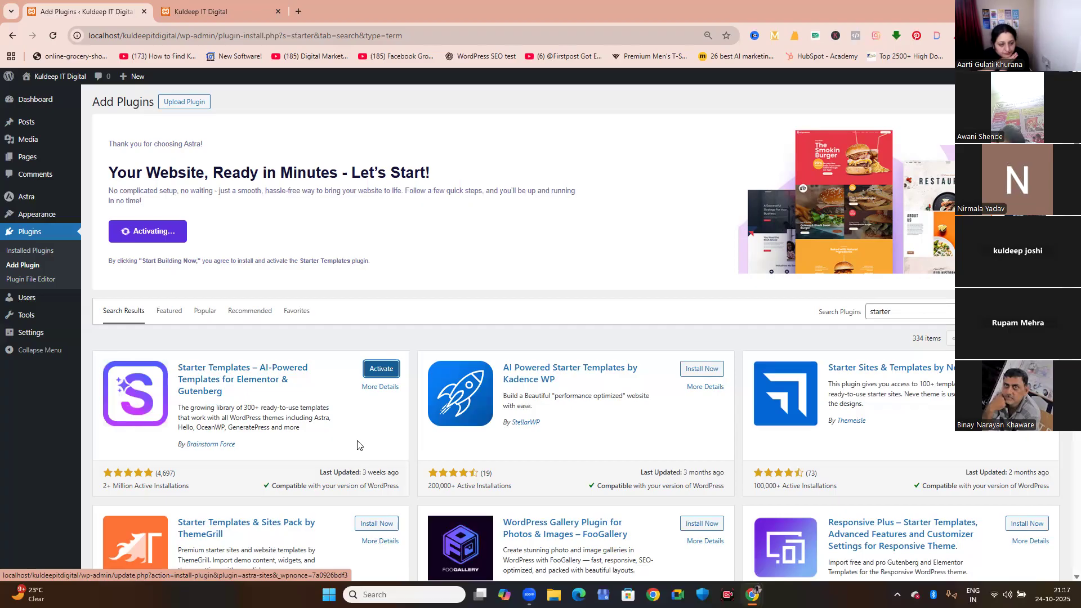
Activate the Starter Templates plugin and start a new site from scratch with the AI Website Builder.
left_click(380, 370)
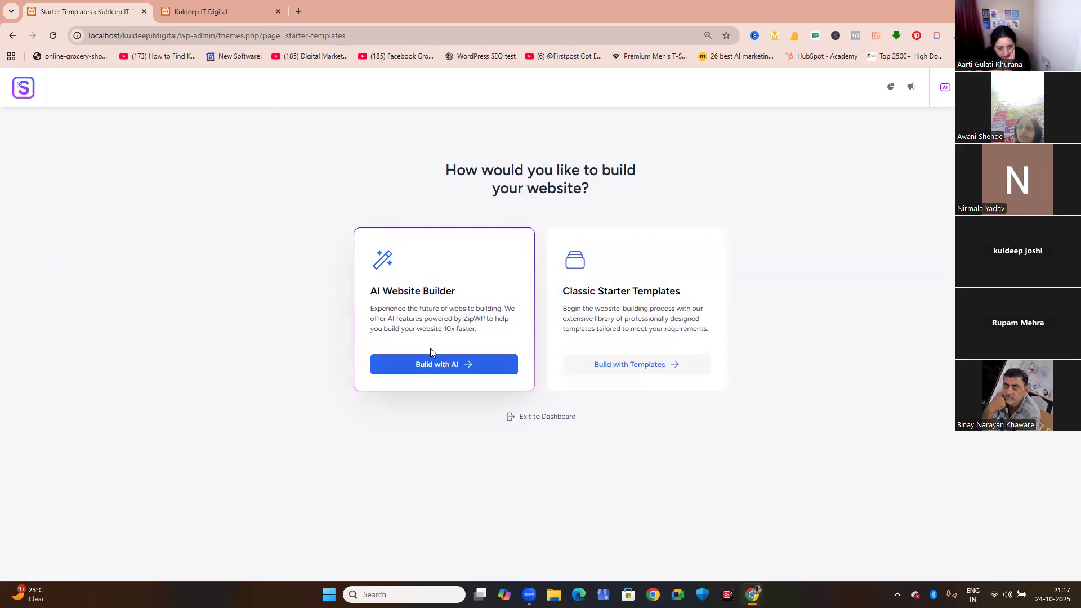
left_click(427, 372)
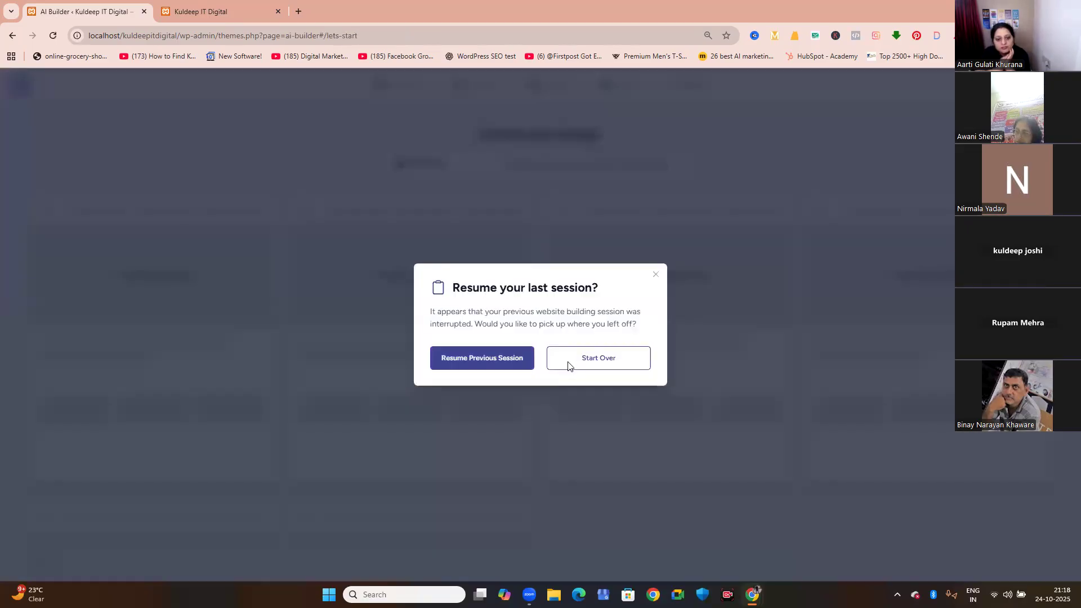
left_click(569, 367)
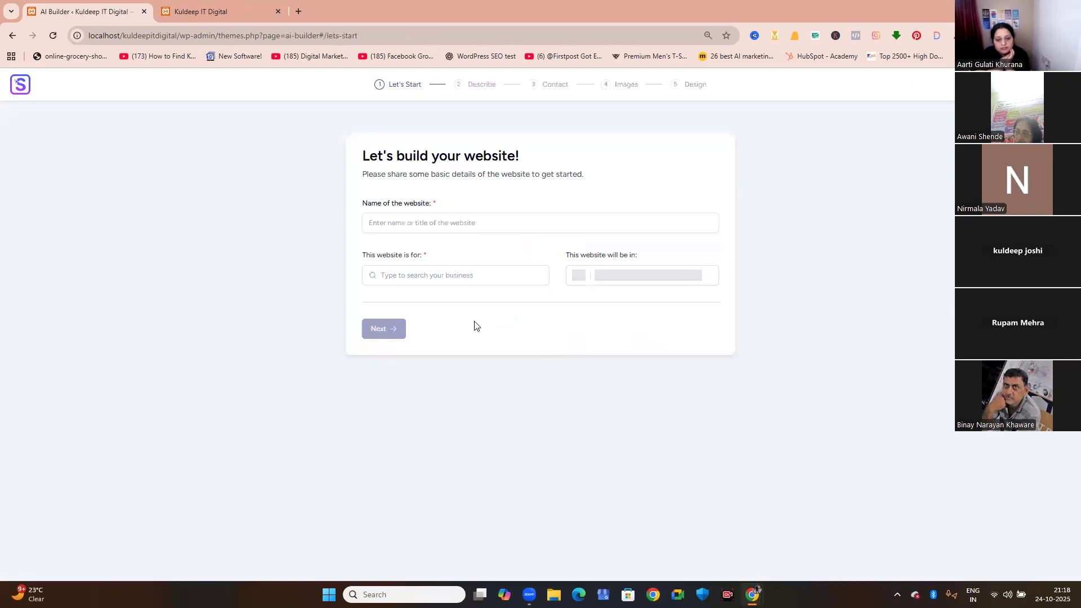
Name the website "Kuldeep It Digital" in the AI builder's basic details.
left_click(401, 228)
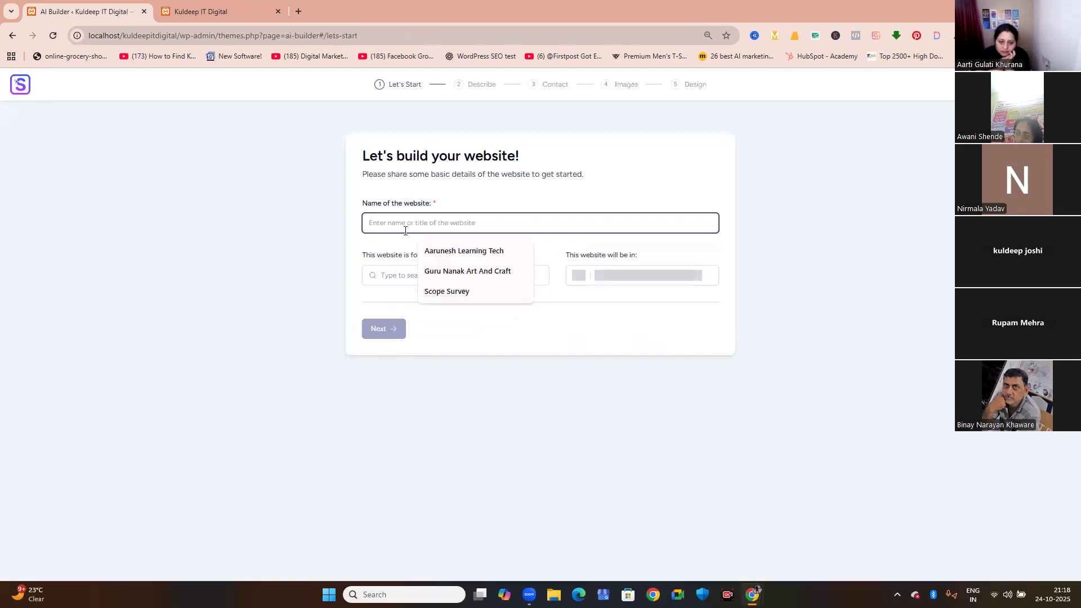
type("K")
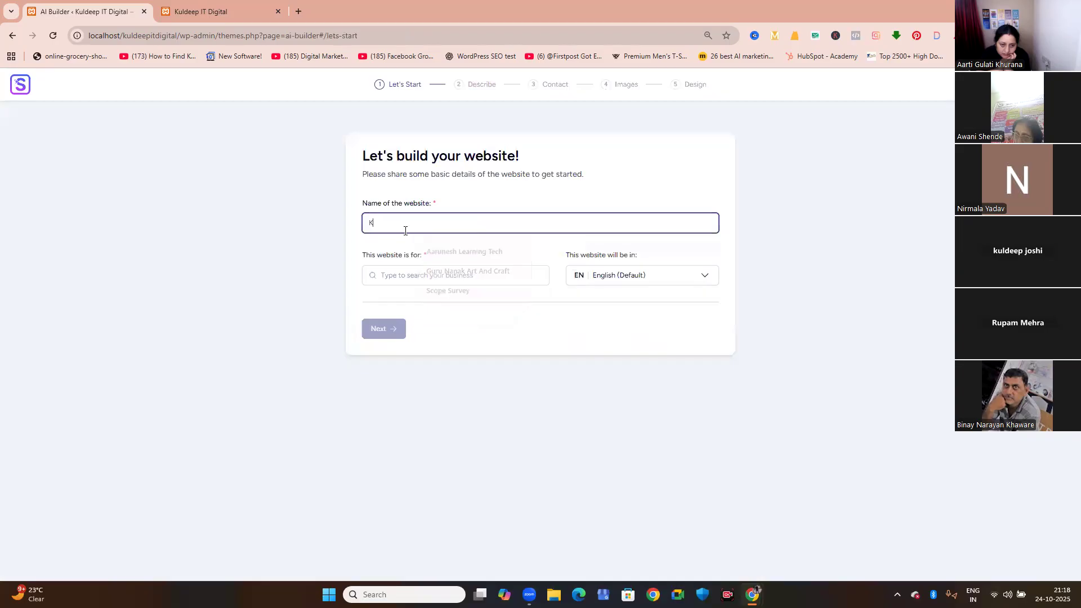
type("uldeep It Digital")
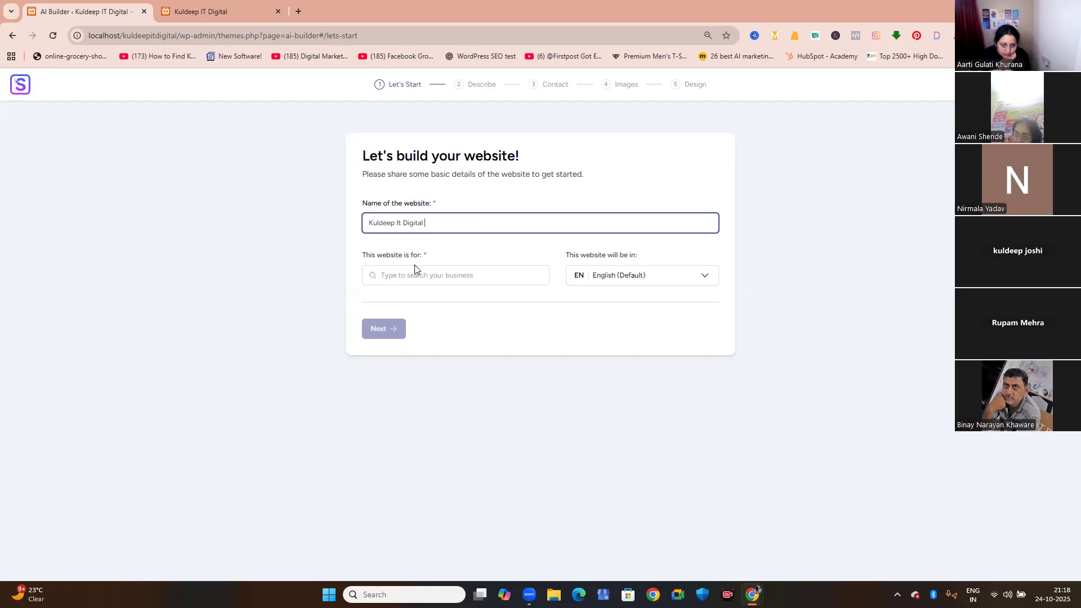
Set the website's business type to Education and continue to the description stage.
left_click(425, 277)
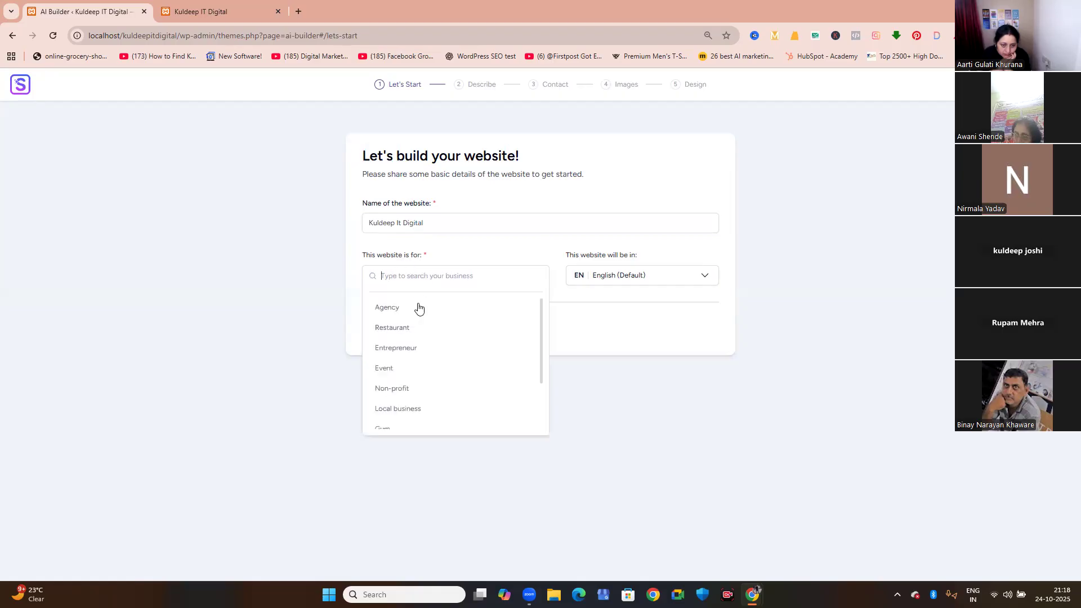
scroll(408, 381, "down", 3)
scroll(409, 382, "up", 1)
scroll(410, 384, "up", 1)
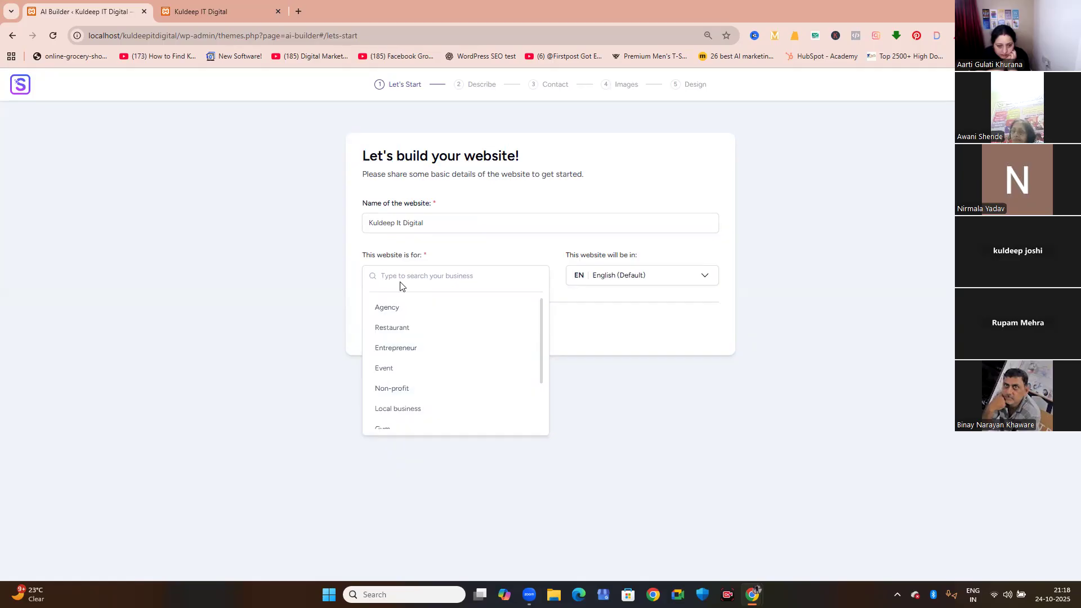
type("Ed")
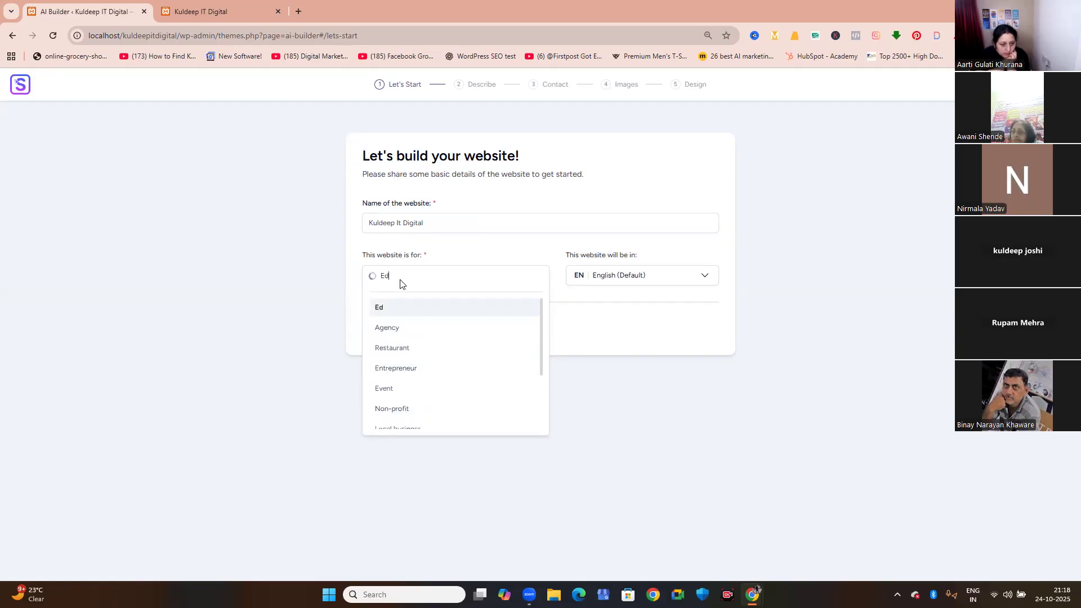
type("ucat")
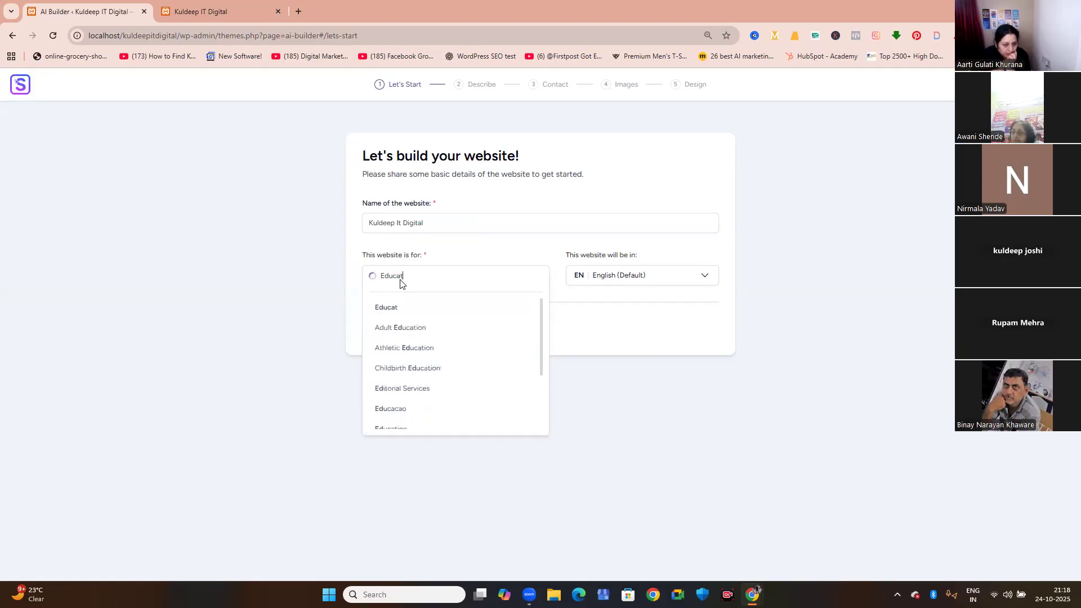
type("iom")
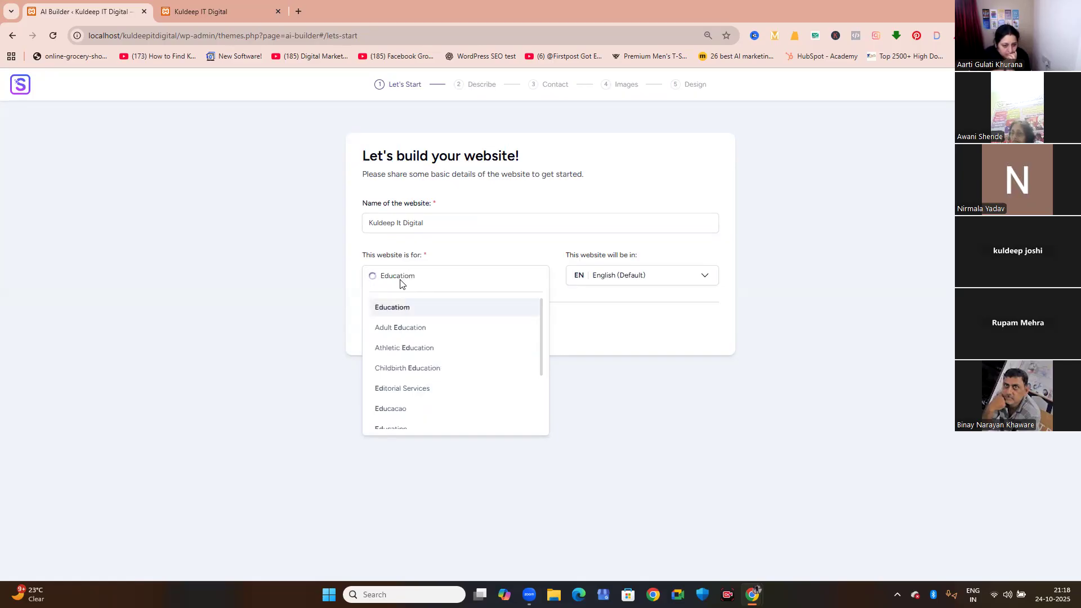
key("BackSpace")
type("n")
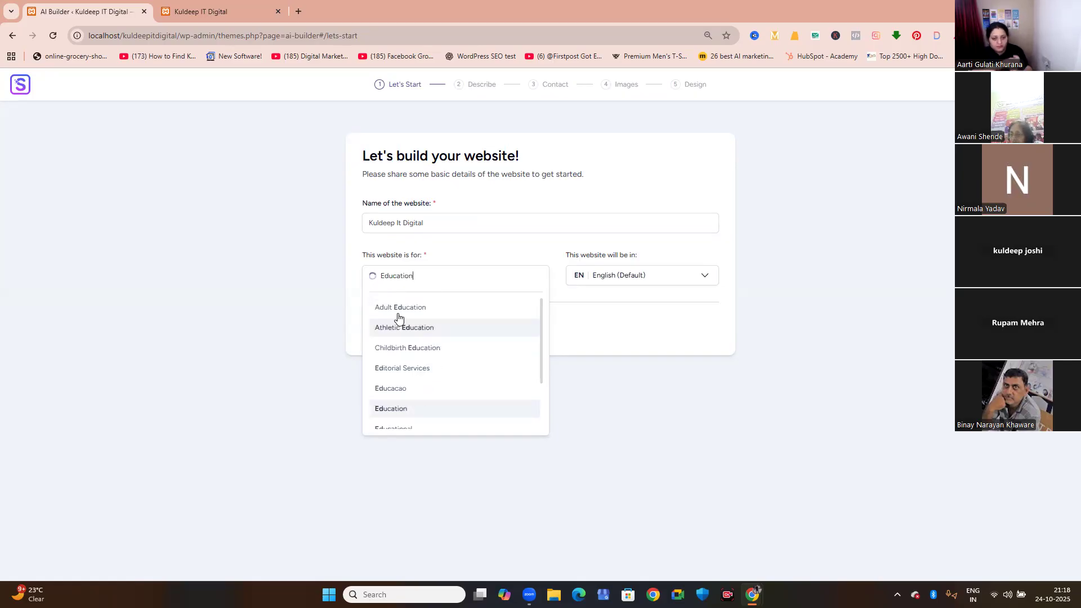
left_click(413, 408)
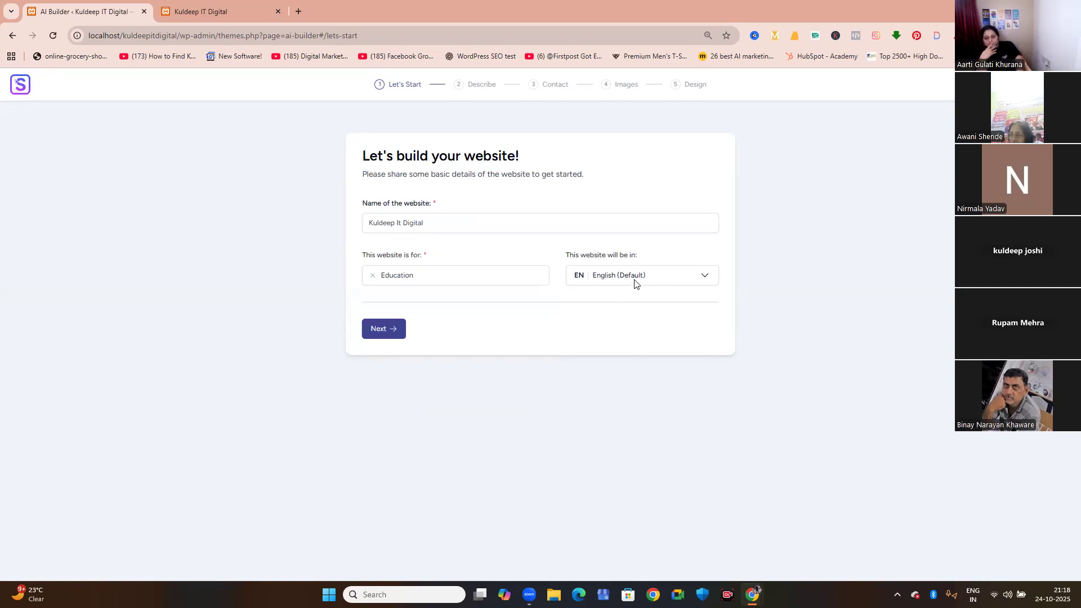
left_click(384, 331)
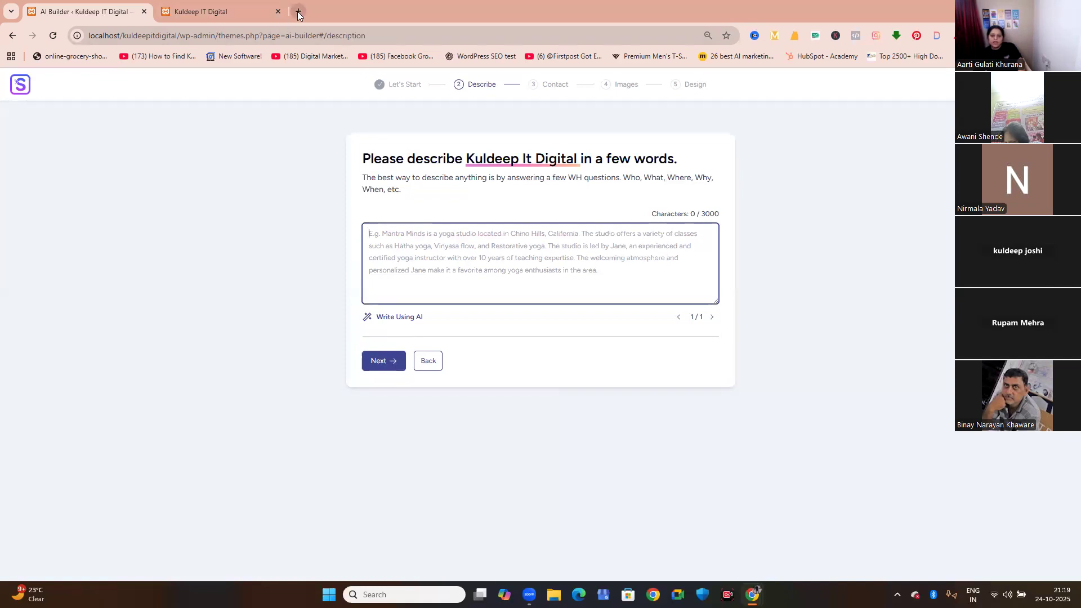
Open ChatGPT in a new browser tab and begin a prompt with "act as you are world famous web developer".
key("ctrl+t")
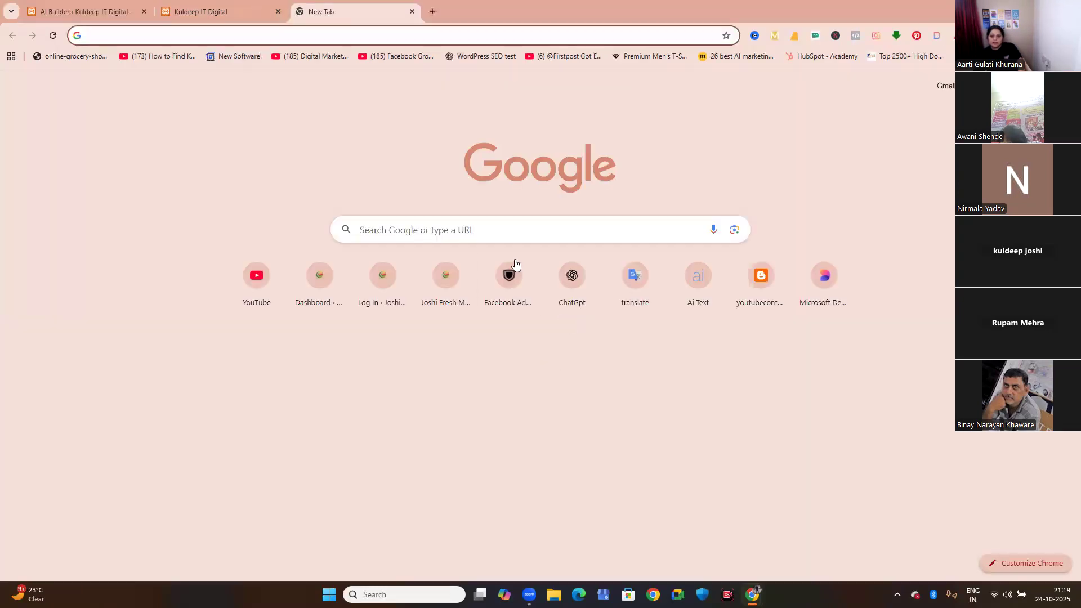
left_click(572, 279)
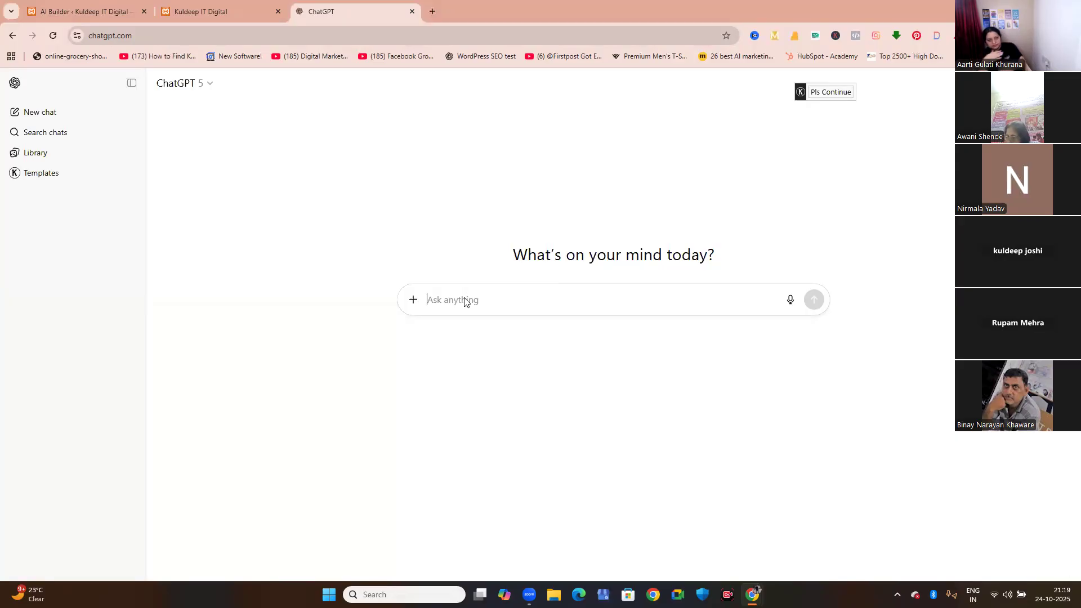
type("a")
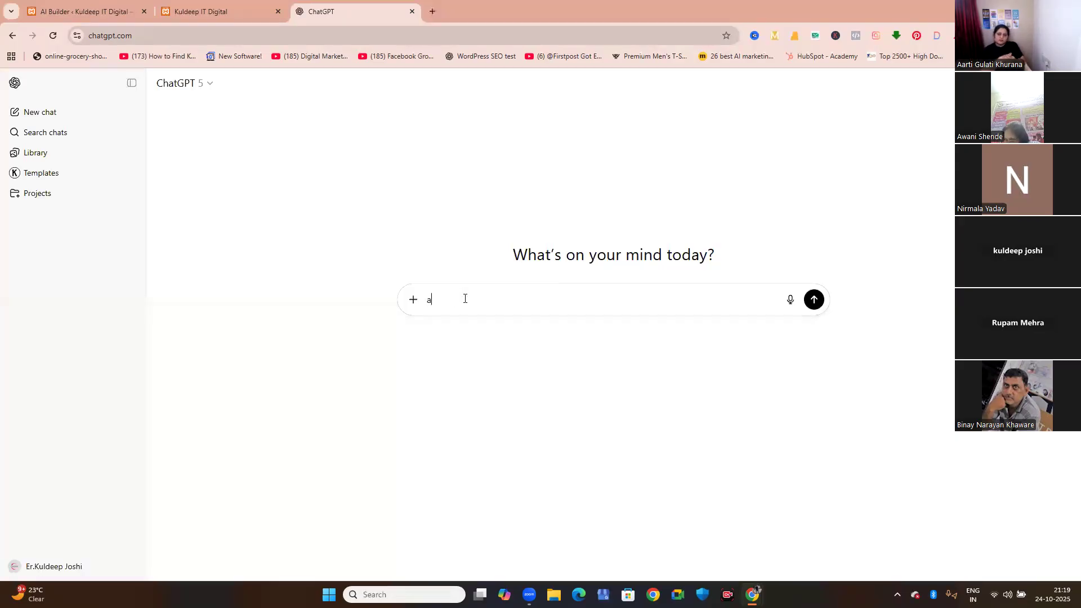
type("ct as you are world famouis")
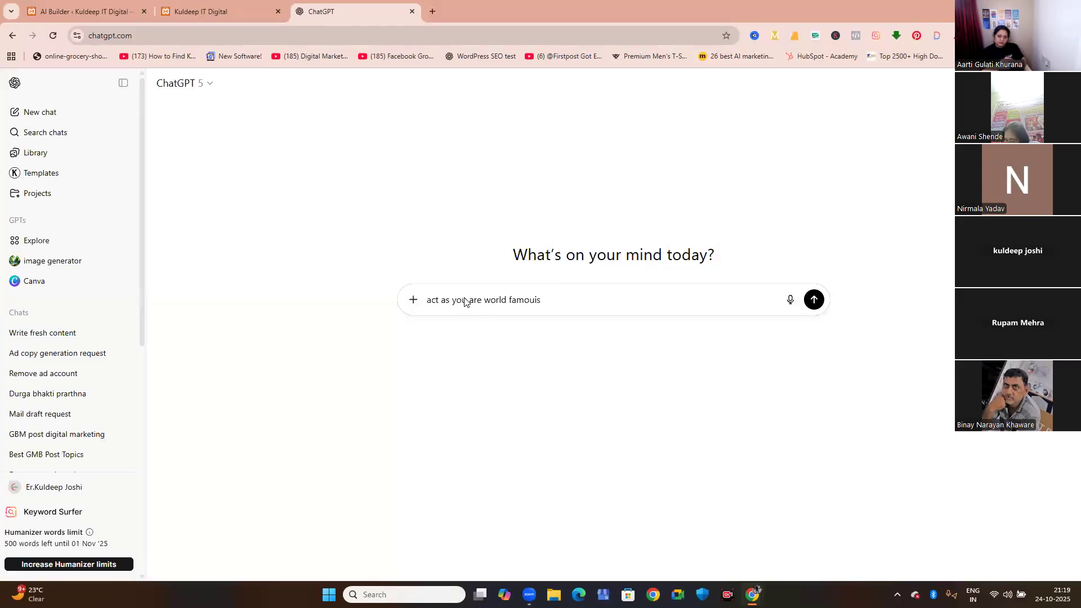
key("BackSpace")
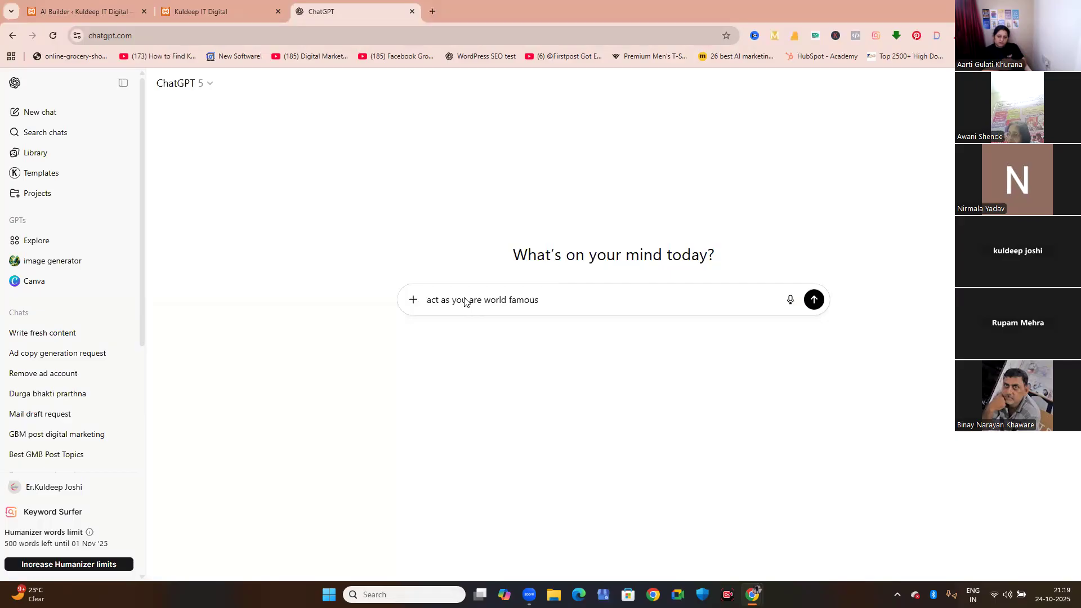
type("web deve")
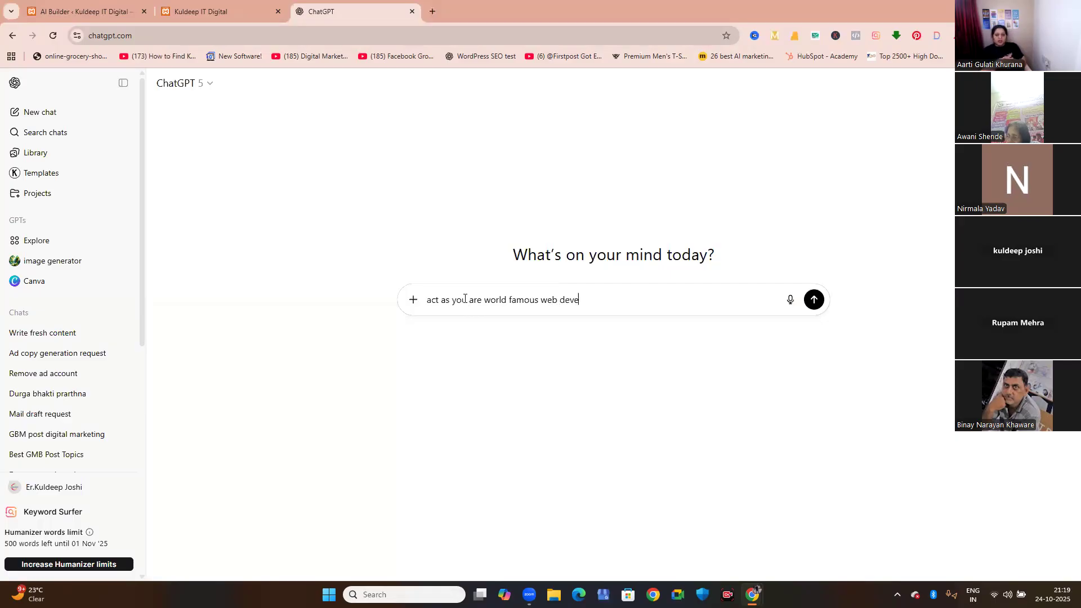
type("loper ")
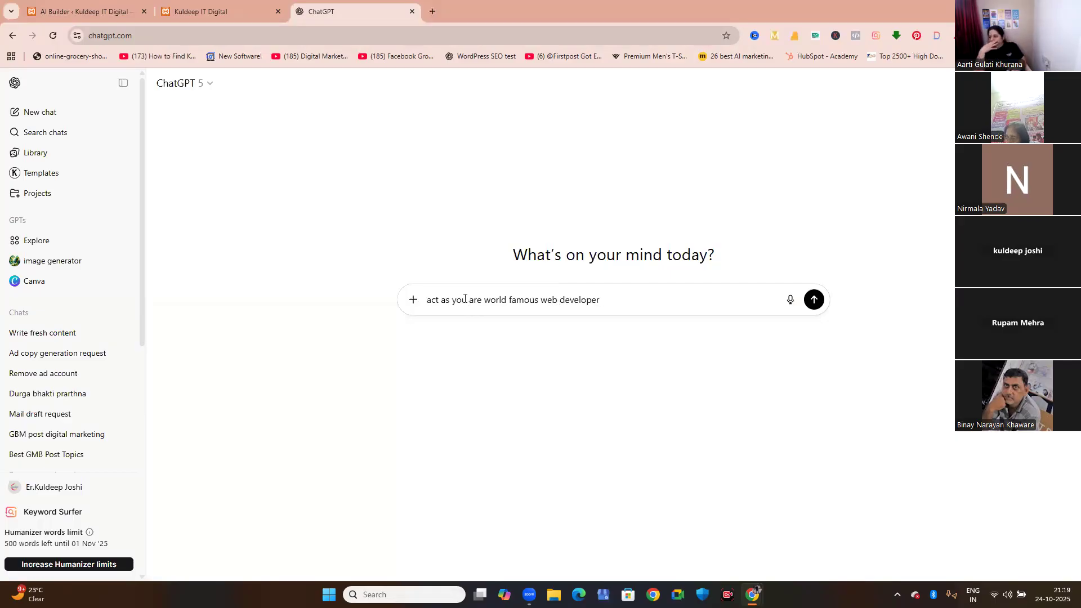
type(", i want to")
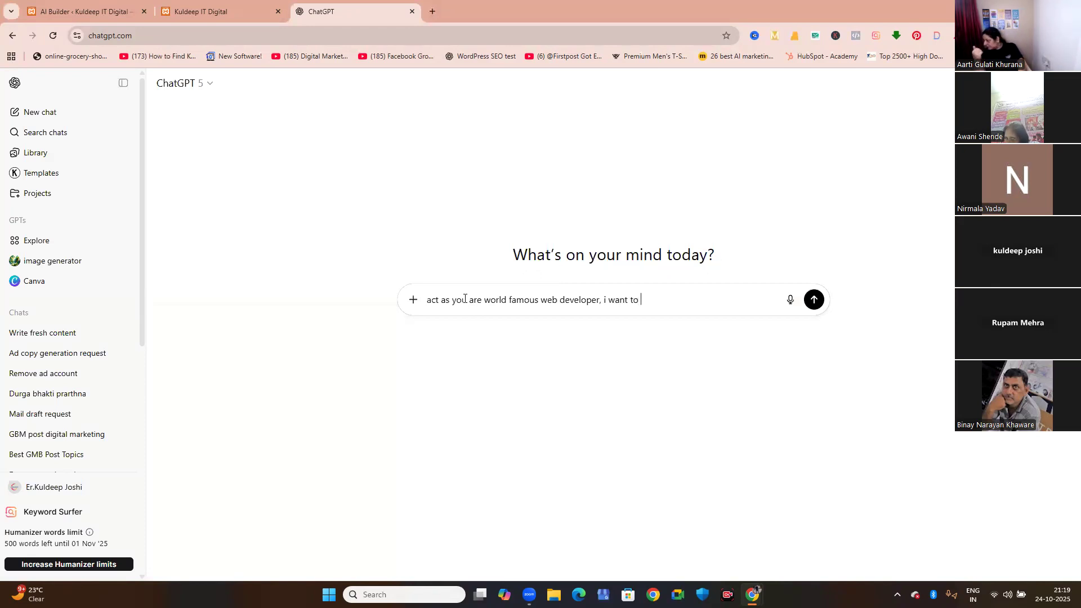
type(" create world class ")
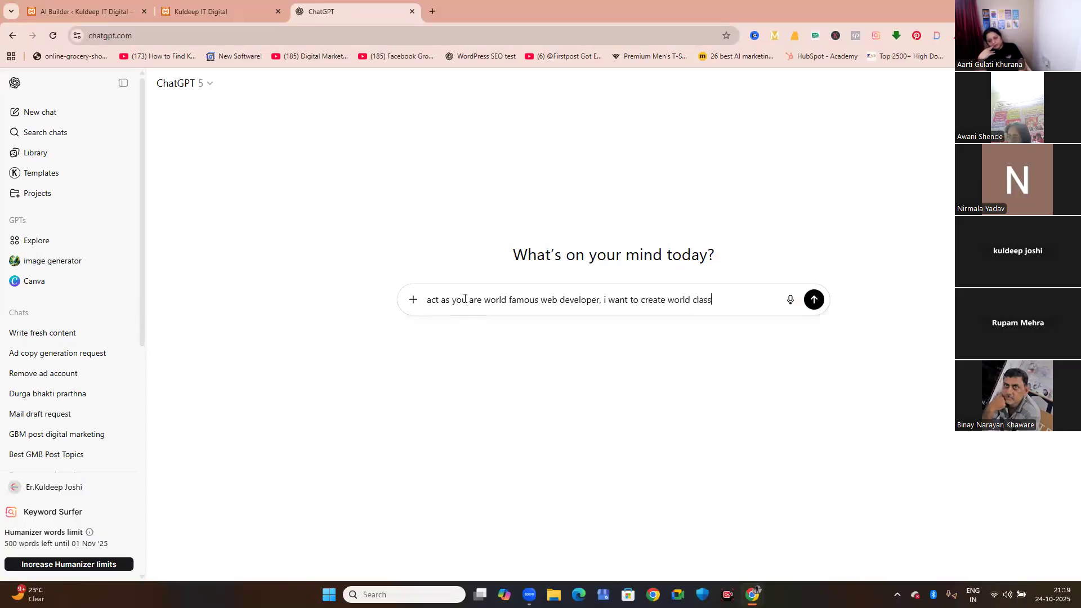
type("propmt for")
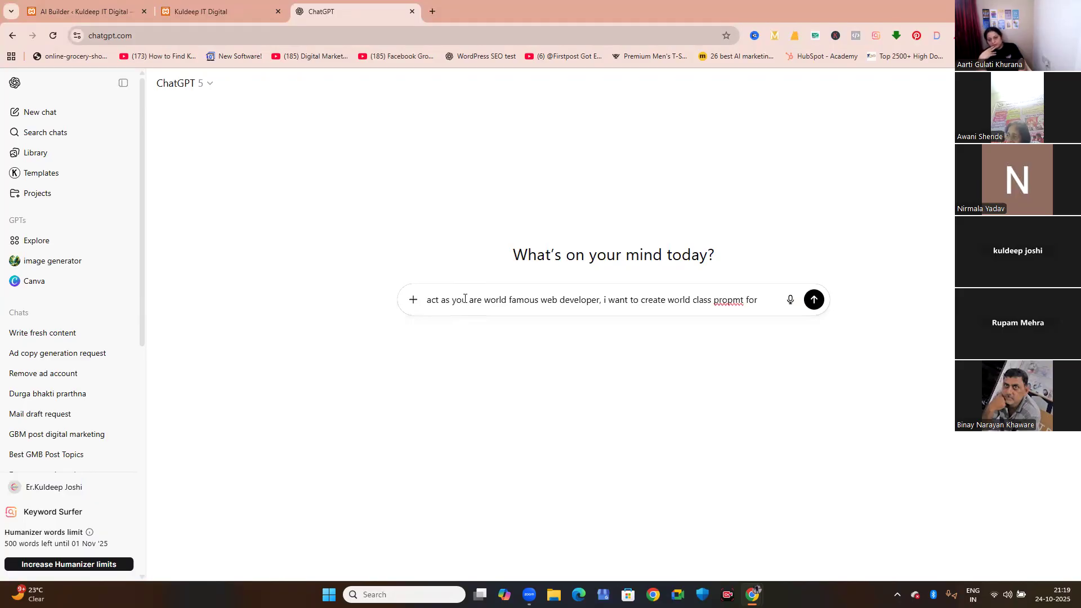
Continue the prompt with ", i want to create world class prompt for build website with ai", correcting the spelling of "prompt".
key("BackSpace")
key("BackSpace")
key("BackSpace")
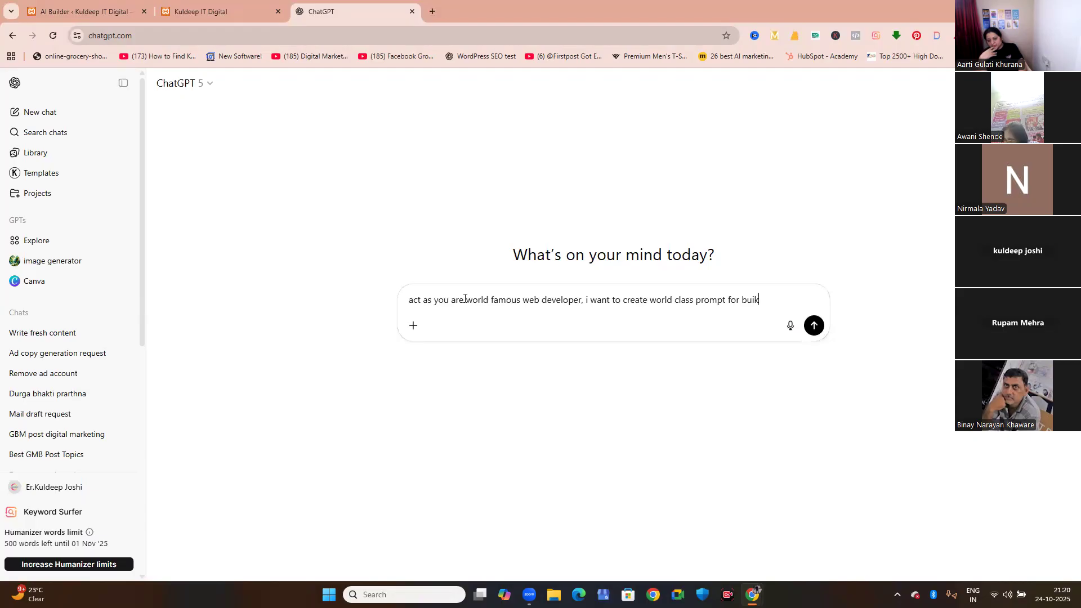
type("ld website")
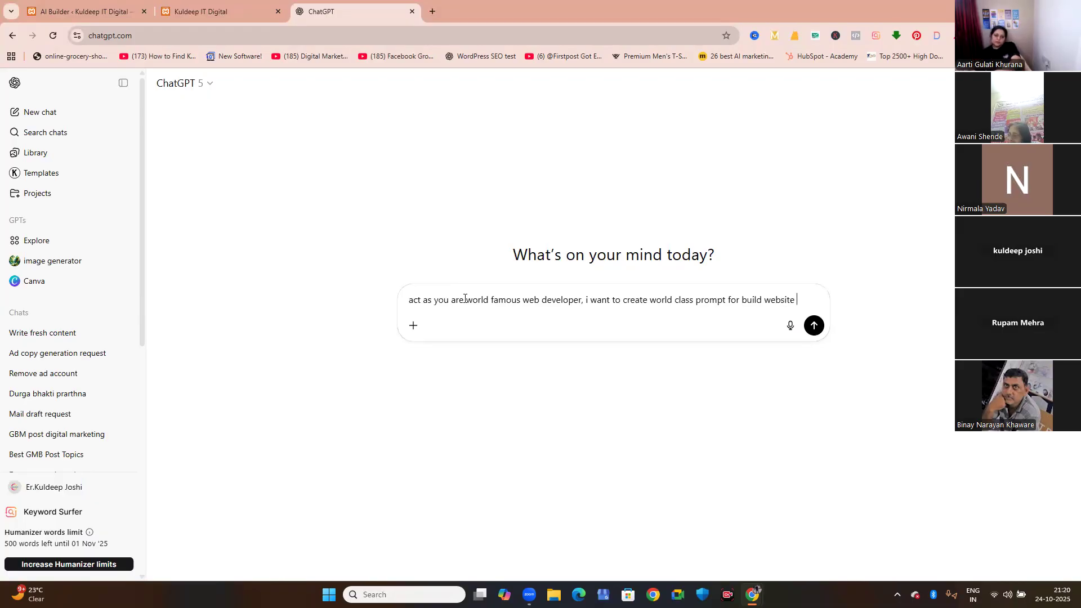
type("with ai")
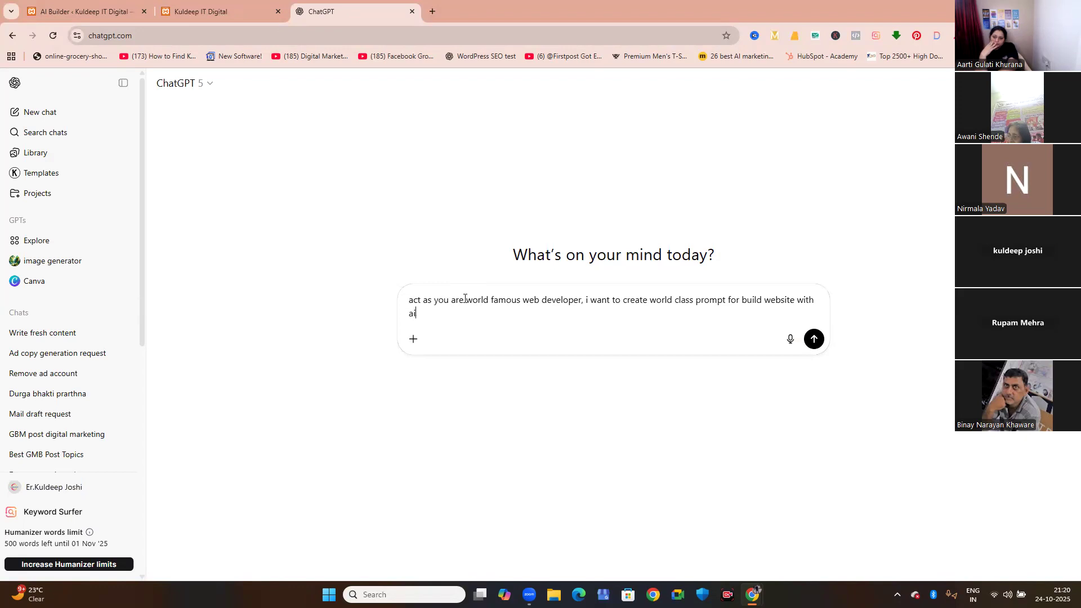
type(" and brand name is ")
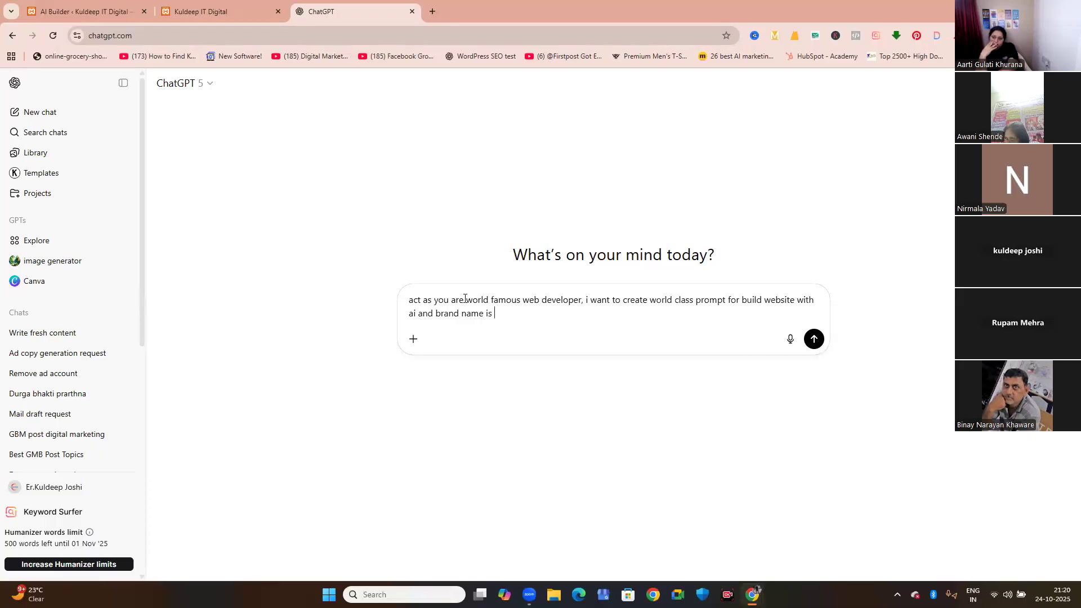
type("kuldeep it")
Add the brand to the prompt with "and brand name is Kuldeep IT Digital".
key("BackSpace")
key("BackSpace")
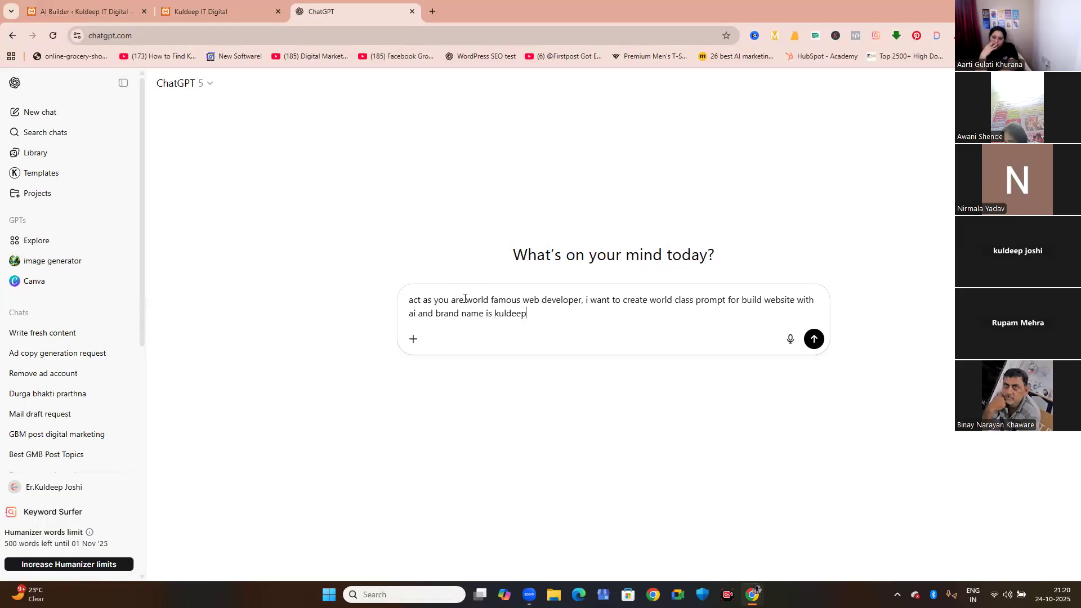
type("I")
key("BackSpace")
type("Kuldeep IT")
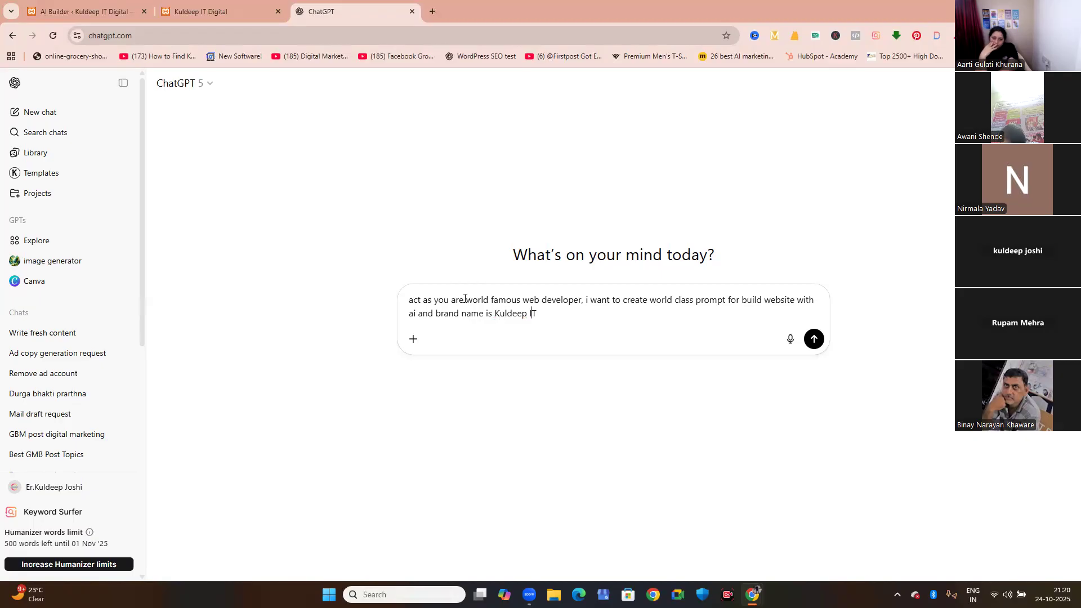
type(" Digital ")
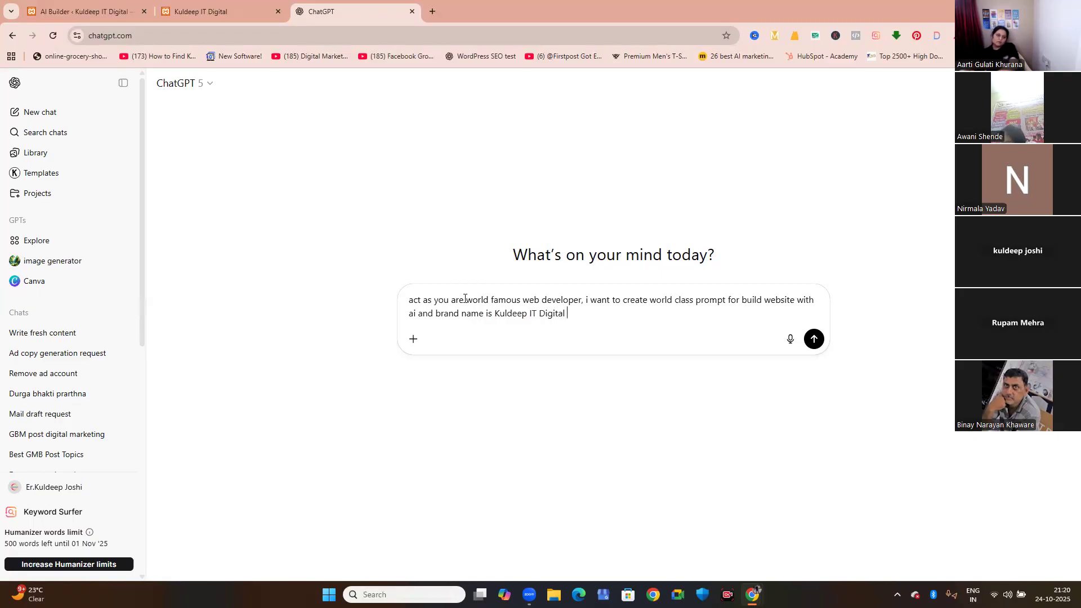
type("who")
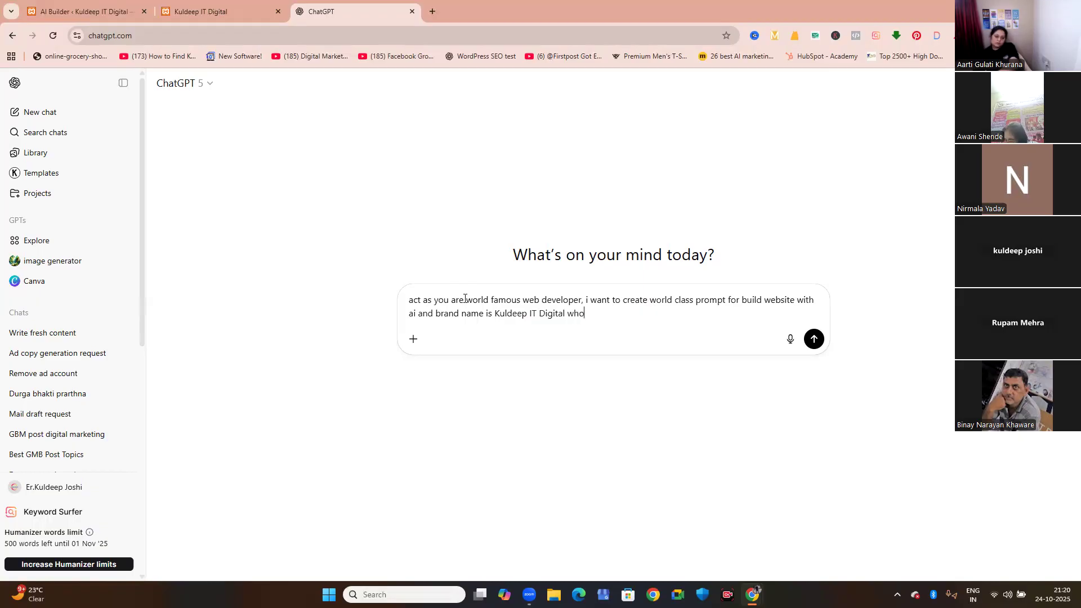
type(" provide digital marketing ")
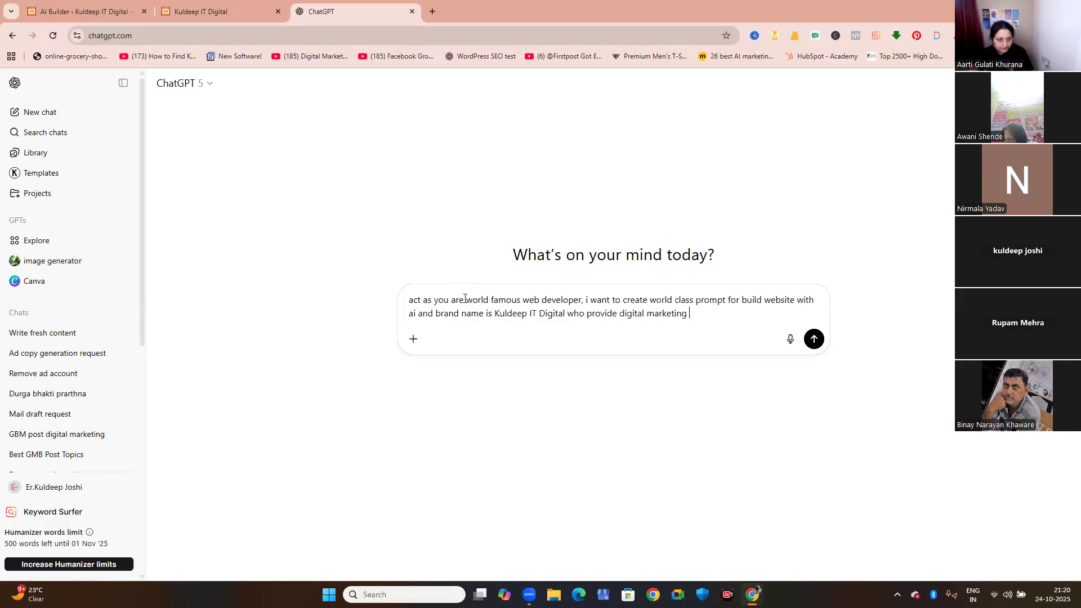
type("training in jaipur")
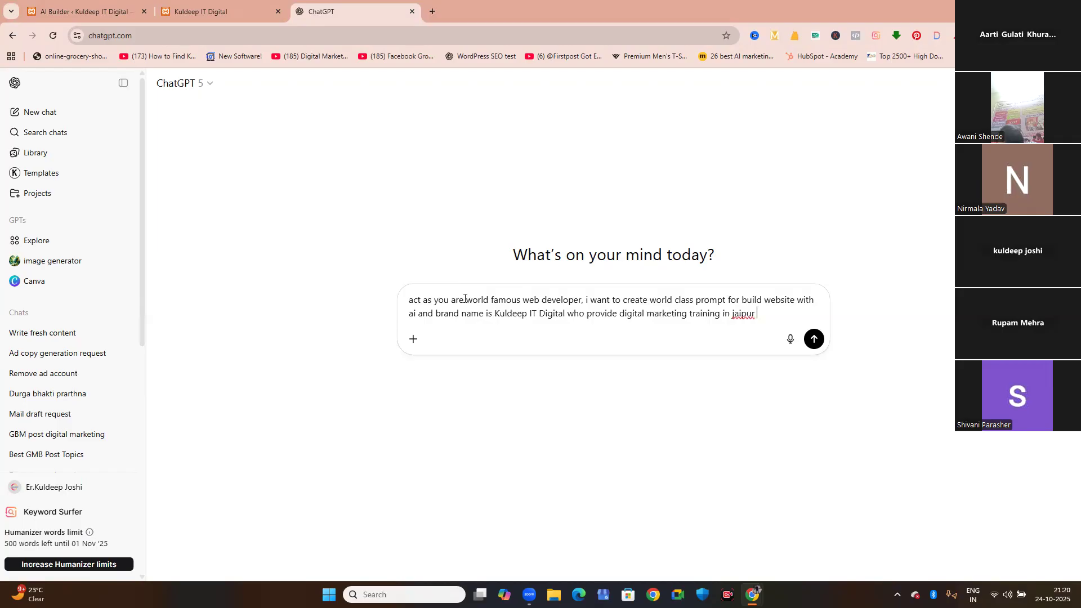
Finish the prompt with "who provide digital marketing training in jaipur" and submit it.
left_click(812, 340)
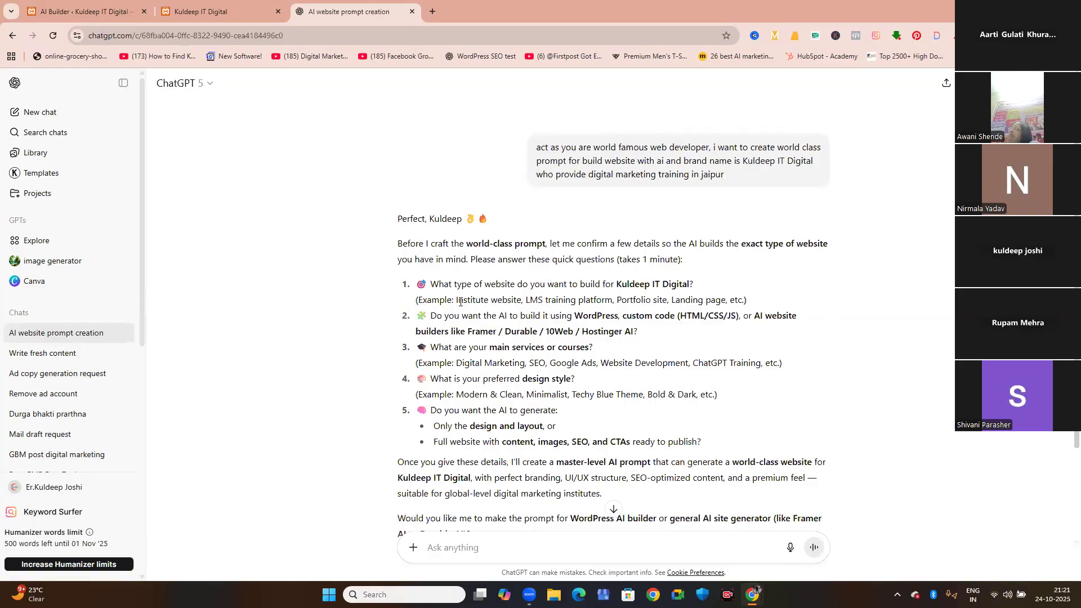
Start a reply to ChatGPT's questions with "Institute website", copied from the website type examples.
left_click_drag(456, 301, 522, 301)
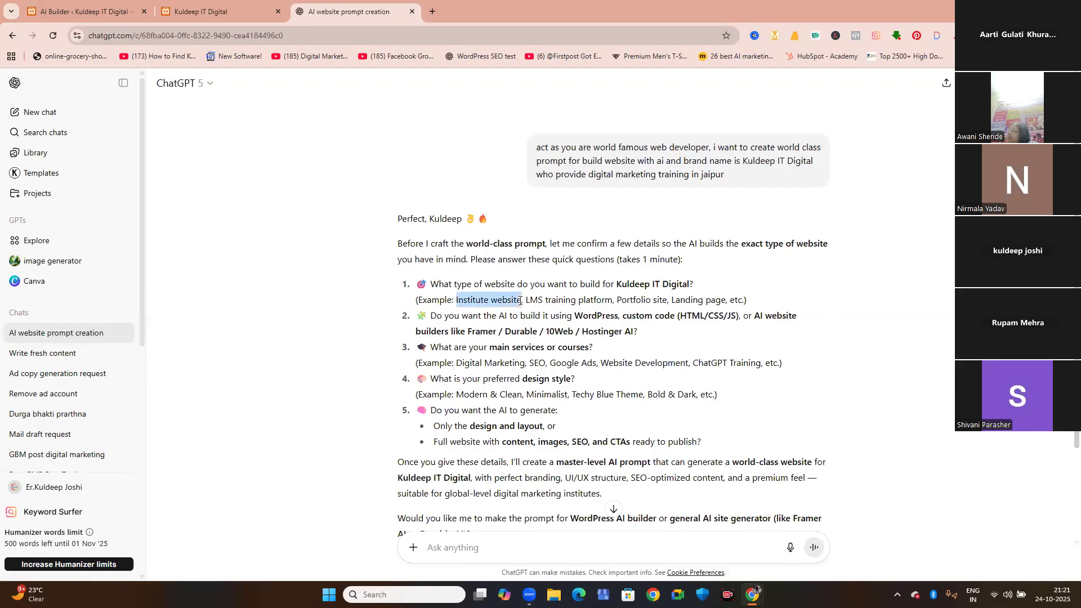
left_click(496, 547)
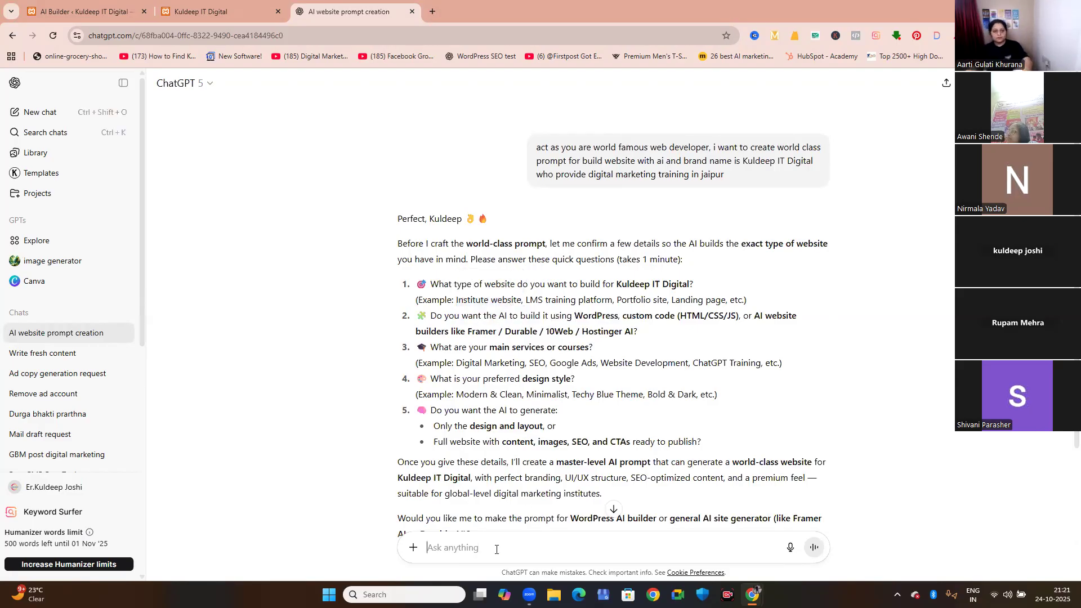
key("ctrl+v")
scroll(495, 224, "down", 2)
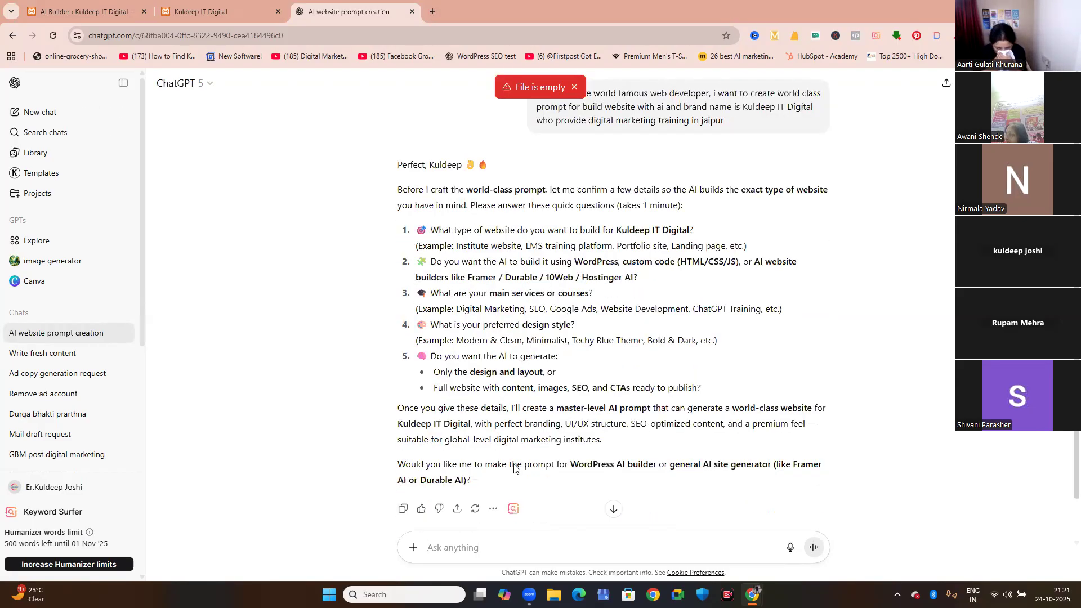
left_click_drag(456, 186, 495, 548)
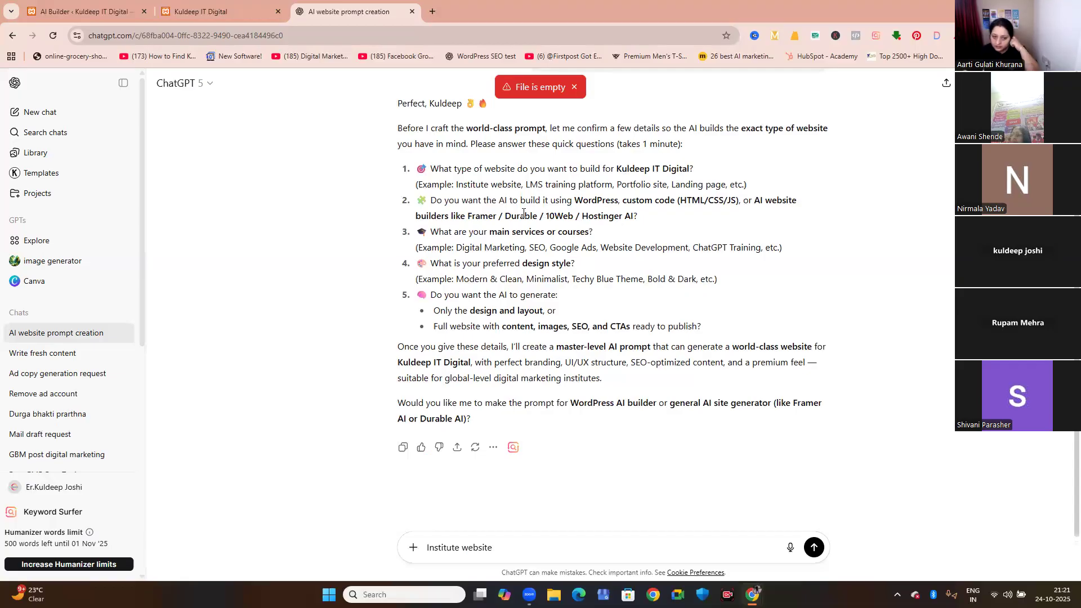
Add "WordPress", copied from the second question, on a new line of the reply.
left_click_drag(573, 201, 618, 201)
key("ctrl+c")
left_click(504, 552)
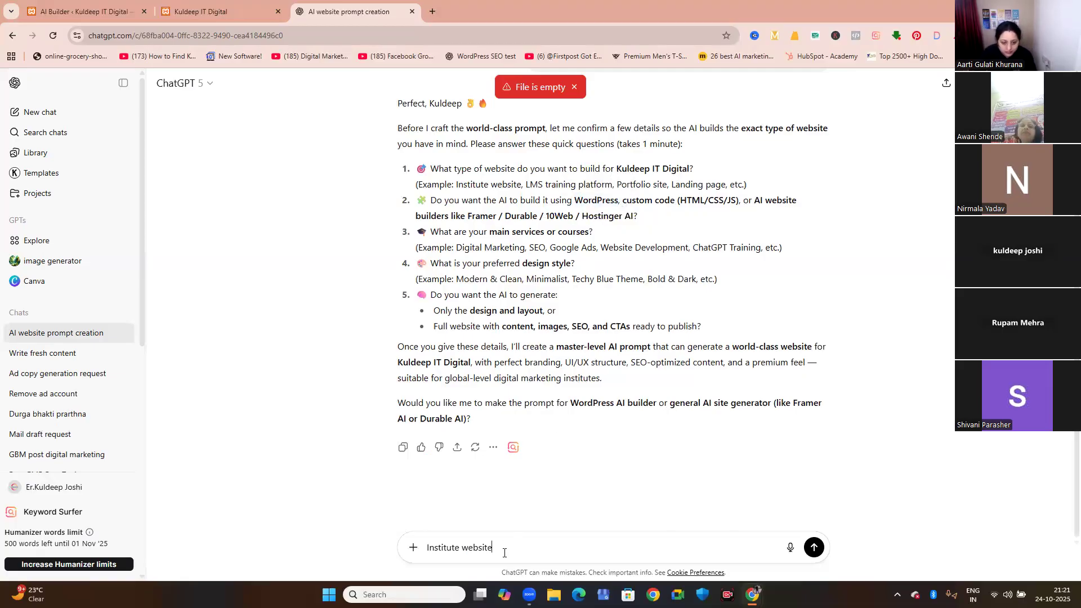
key("shift+Return")
key("ctrl+v")
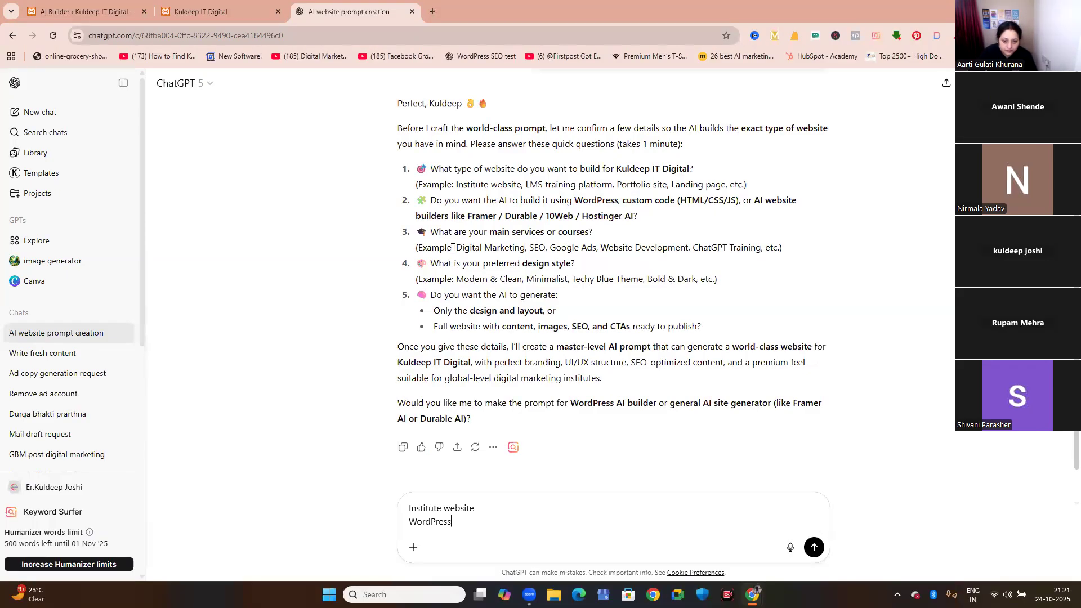
Add the example course list "Digital Marketing, SEO, Google Ads, Website Development, ChatGPT Training, etc" on a new line of the reply.
left_click_drag(456, 247, 778, 246)
key("ctrl+c")
left_click(462, 522)
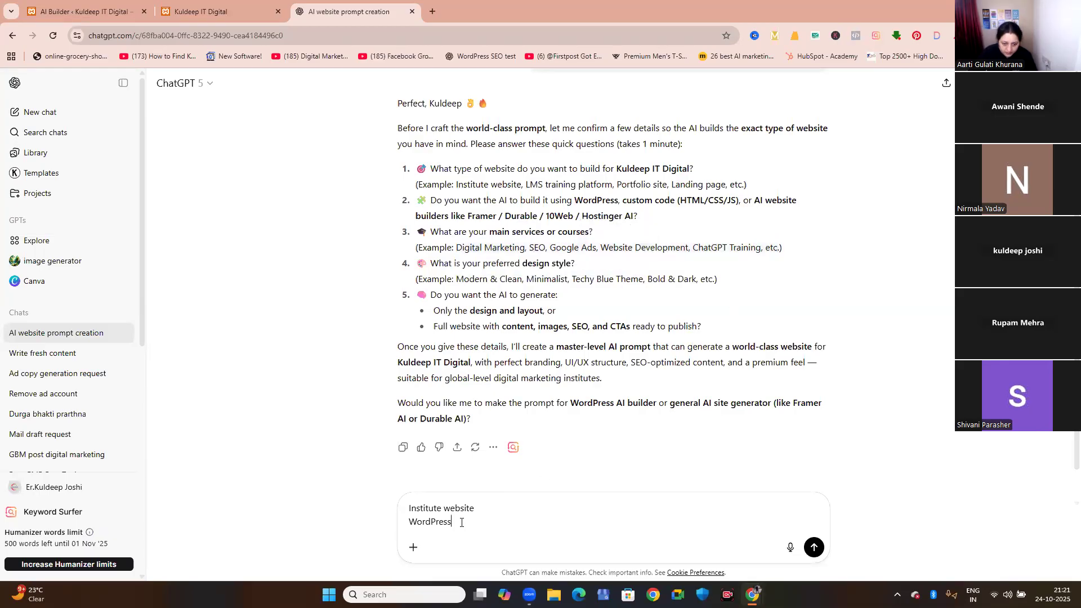
key("shift+Return")
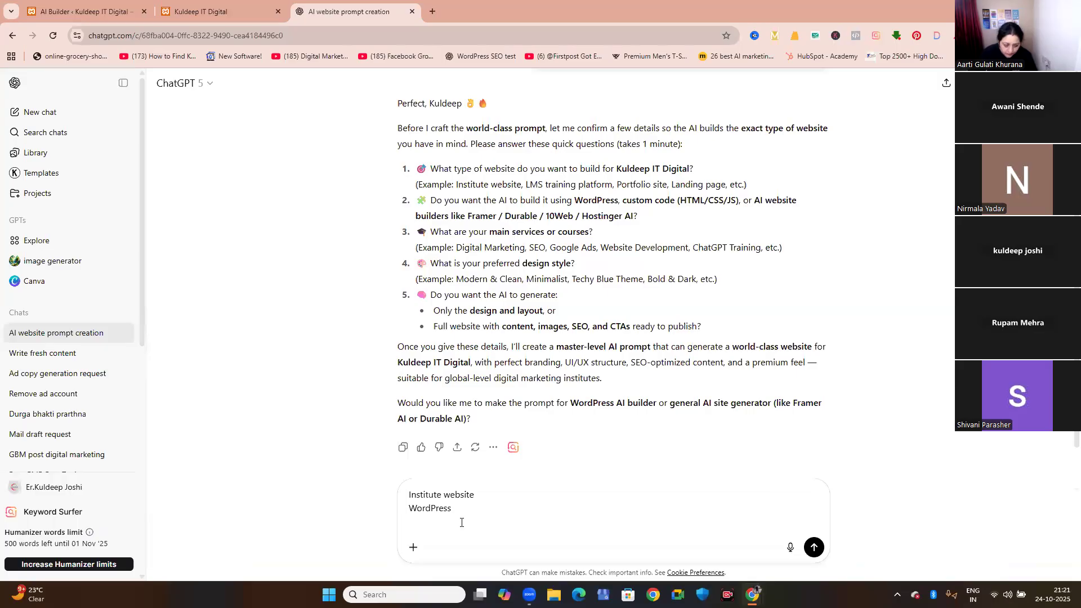
key("ctrl+v")
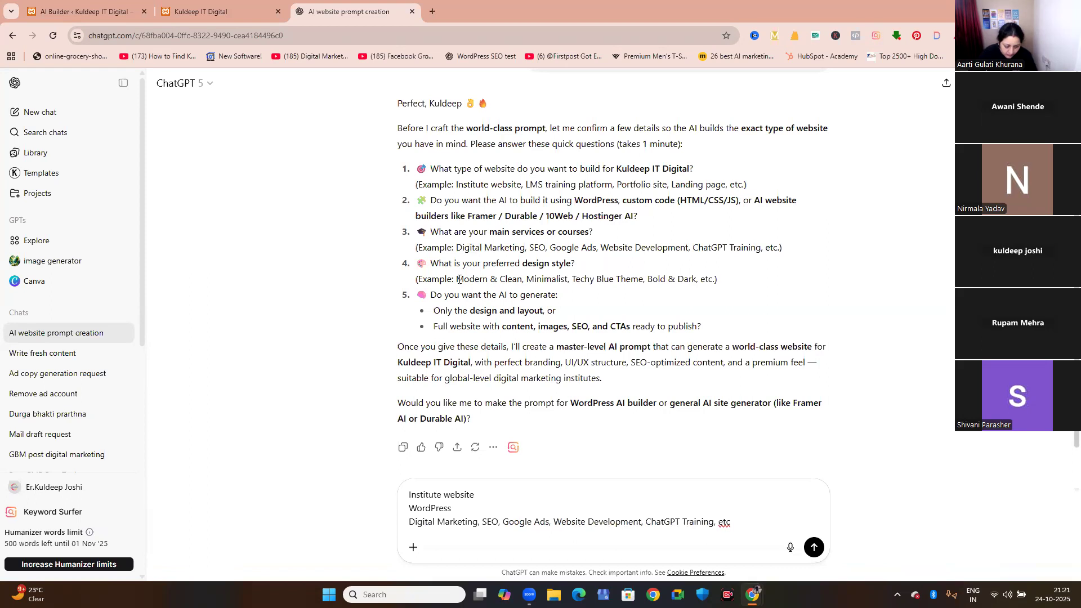
Add the design style "Modern & Clean" on a new line of the reply and submit it.
left_click_drag(463, 279, 521, 276)
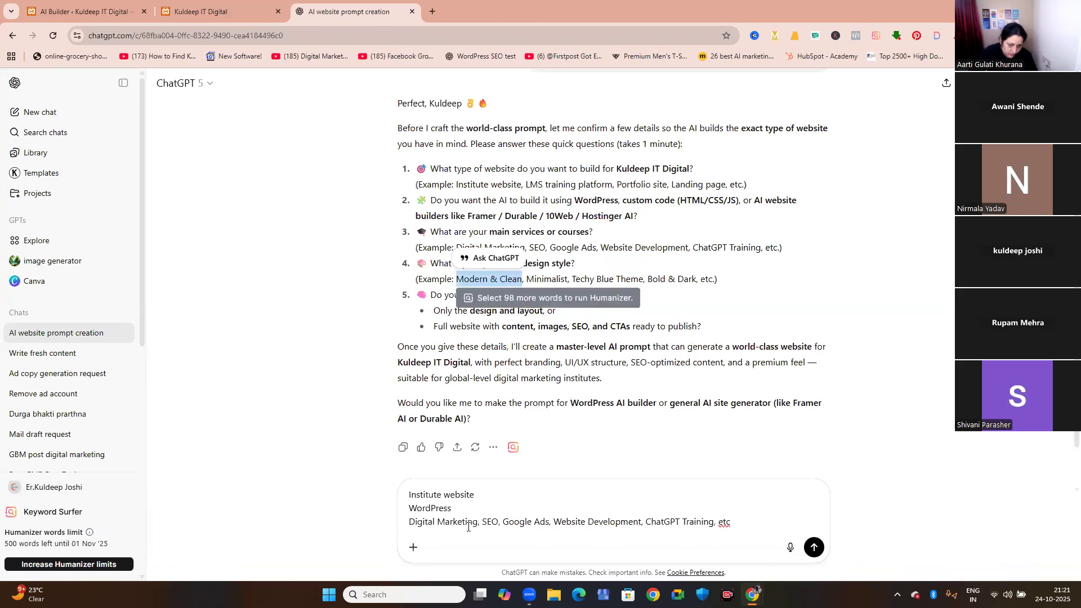
left_click(746, 520)
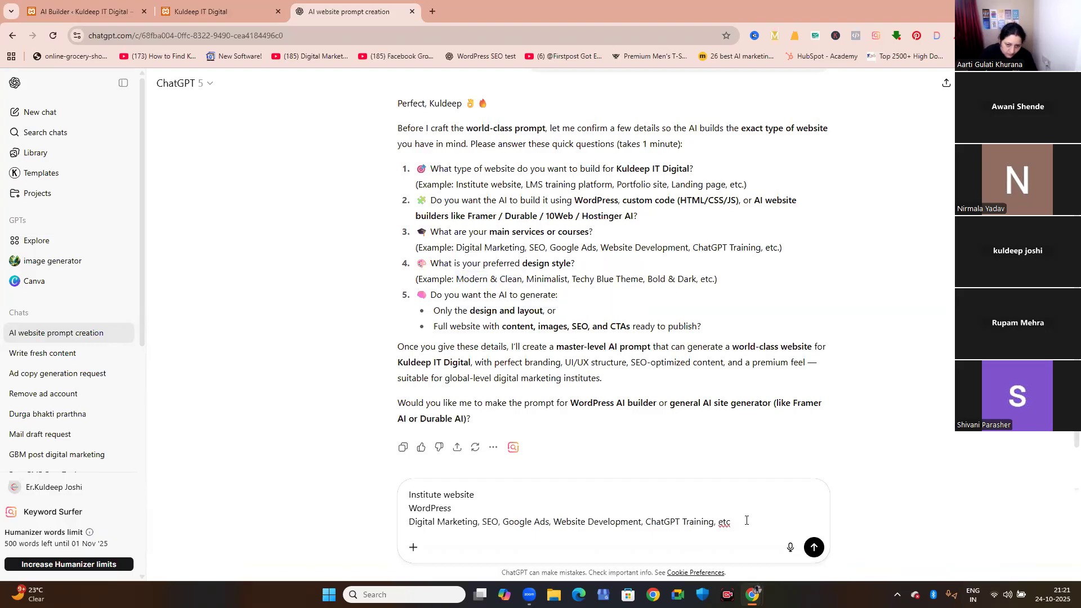
key("shift+Return")
type("Modern & Clean")
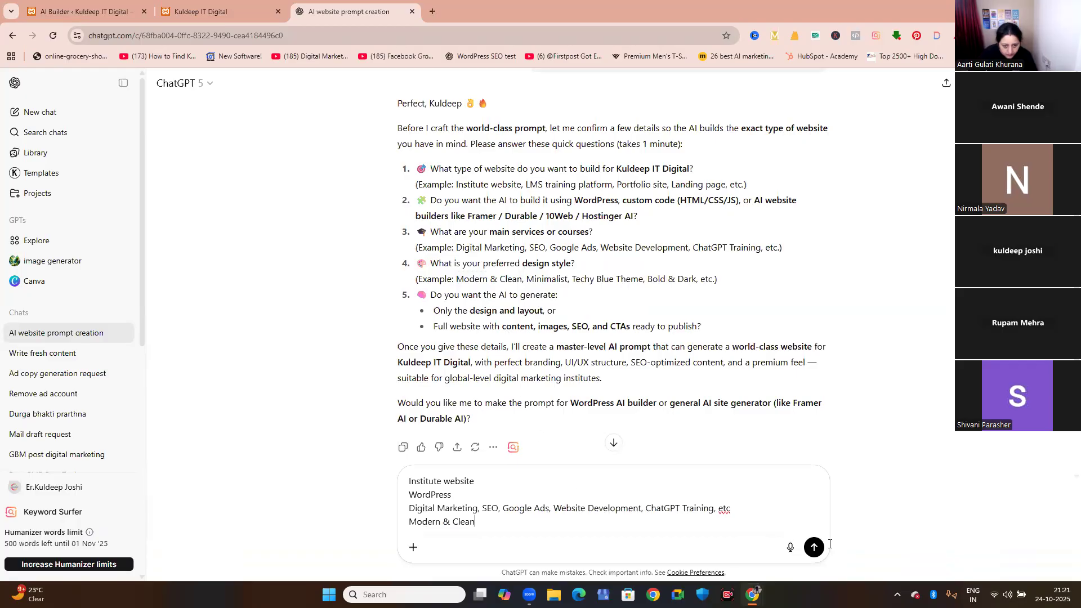
key("Return")
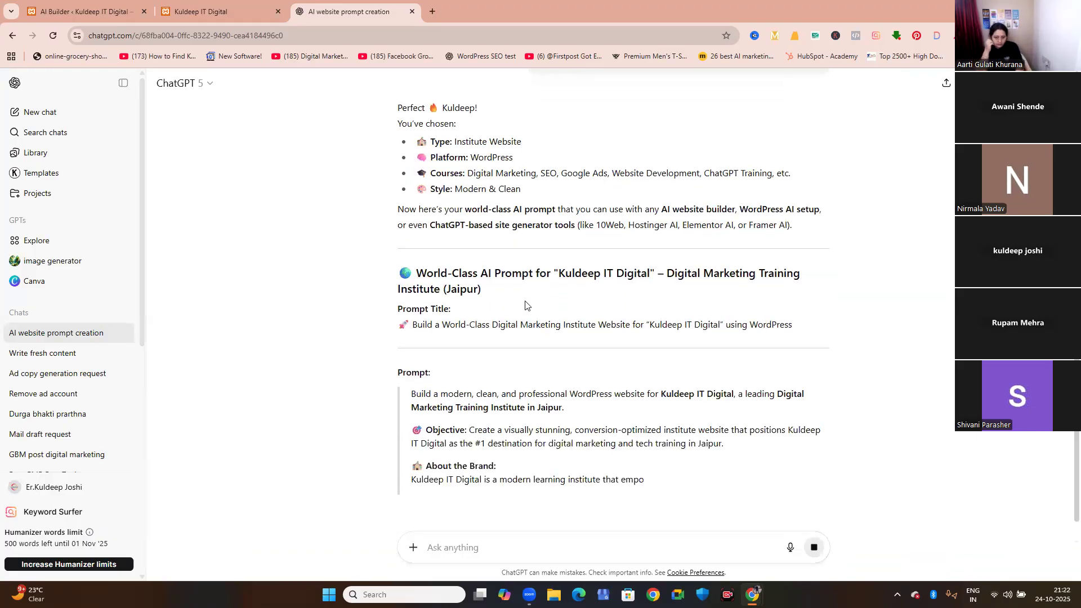
Copy the About the Brand paragraph from ChatGPT's answer into the AI Builder's website description and continue to the contact details.
scroll(525, 304, "down", 2)
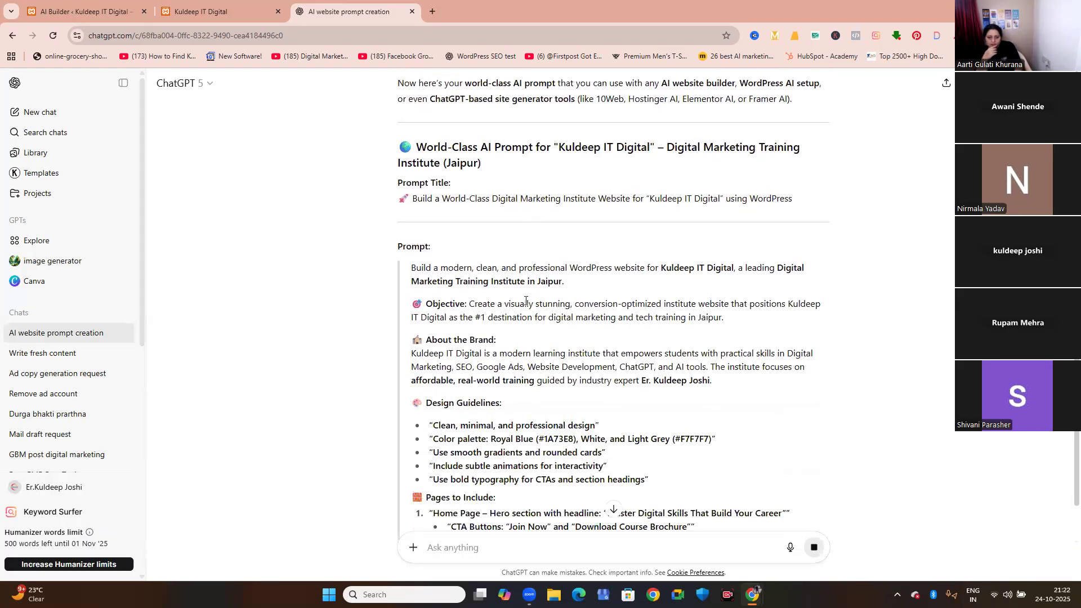
scroll(525, 301, "down", 2)
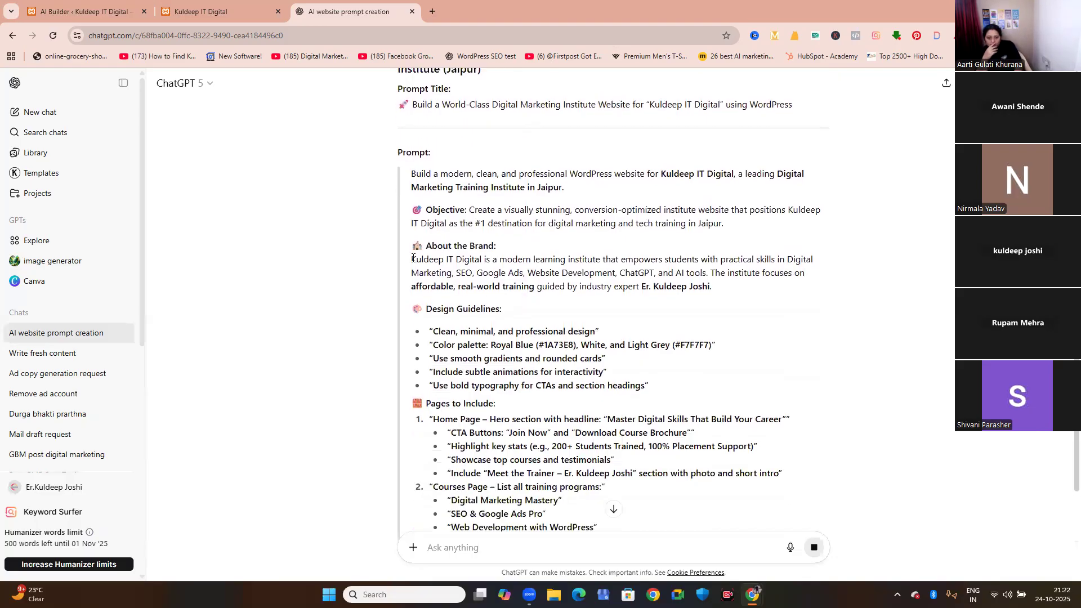
left_click_drag(412, 260, 735, 292)
key("ctrl+c")
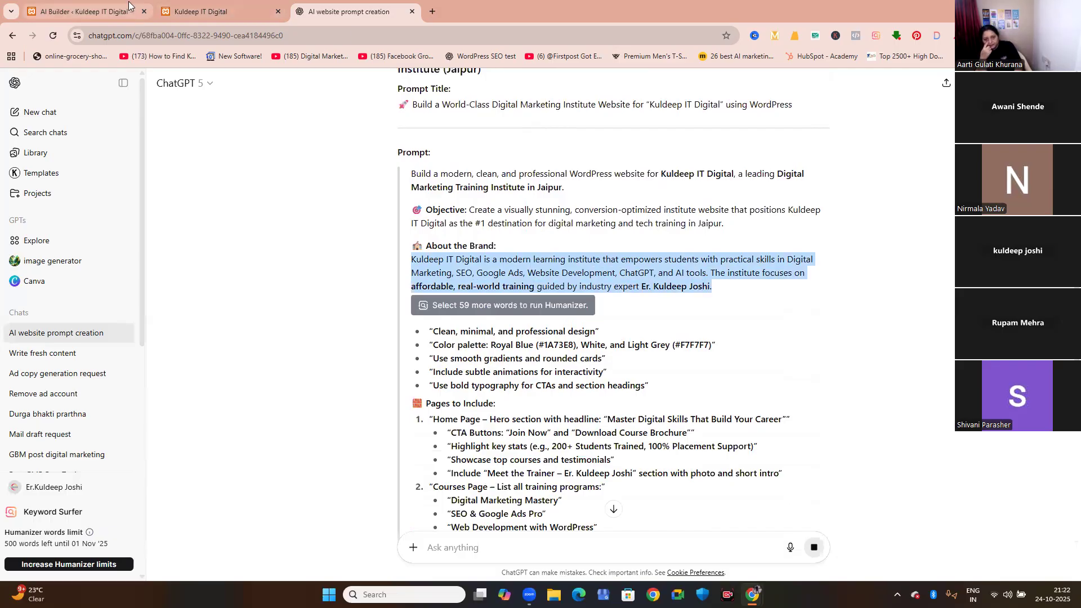
left_click(112, 11)
key("ctrl+v")
left_click(391, 365)
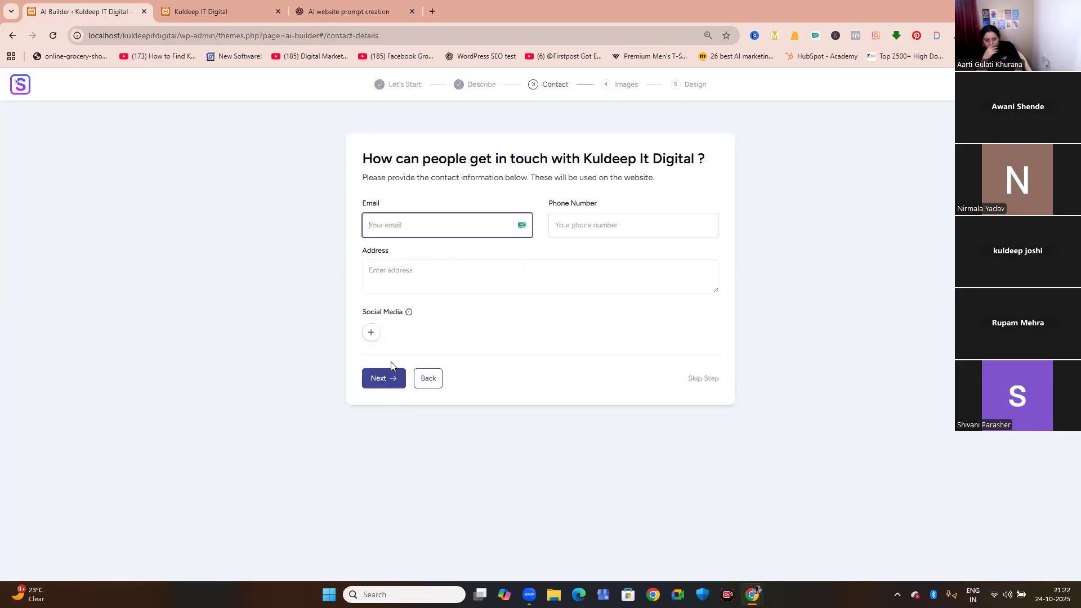
Fill in the contact email, phone number and address from a saved entry, add a Facebook field, and continue to the images.
left_click(402, 225)
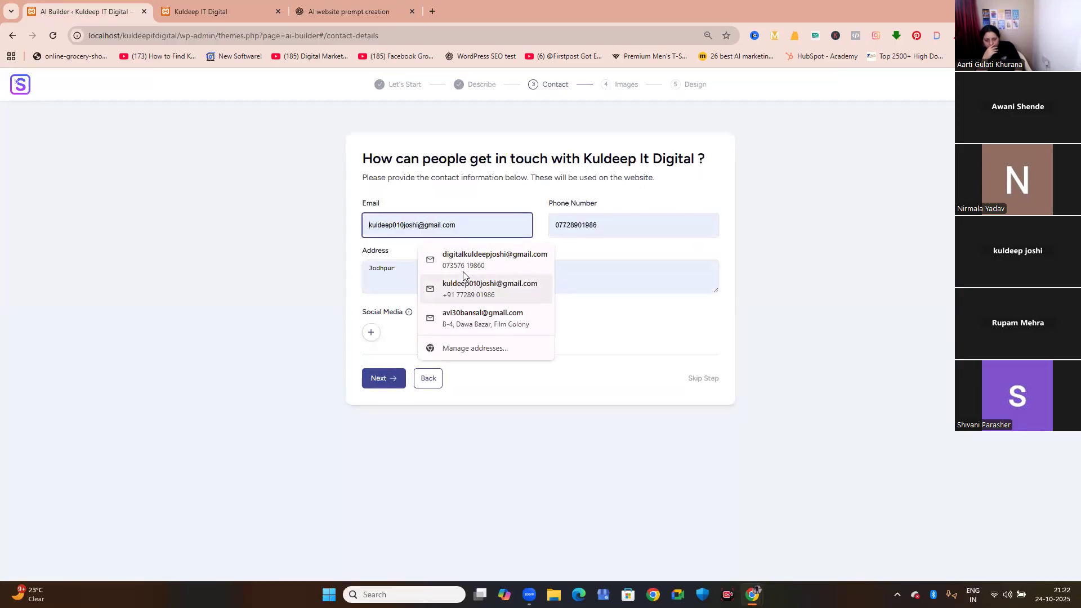
left_click(463, 256)
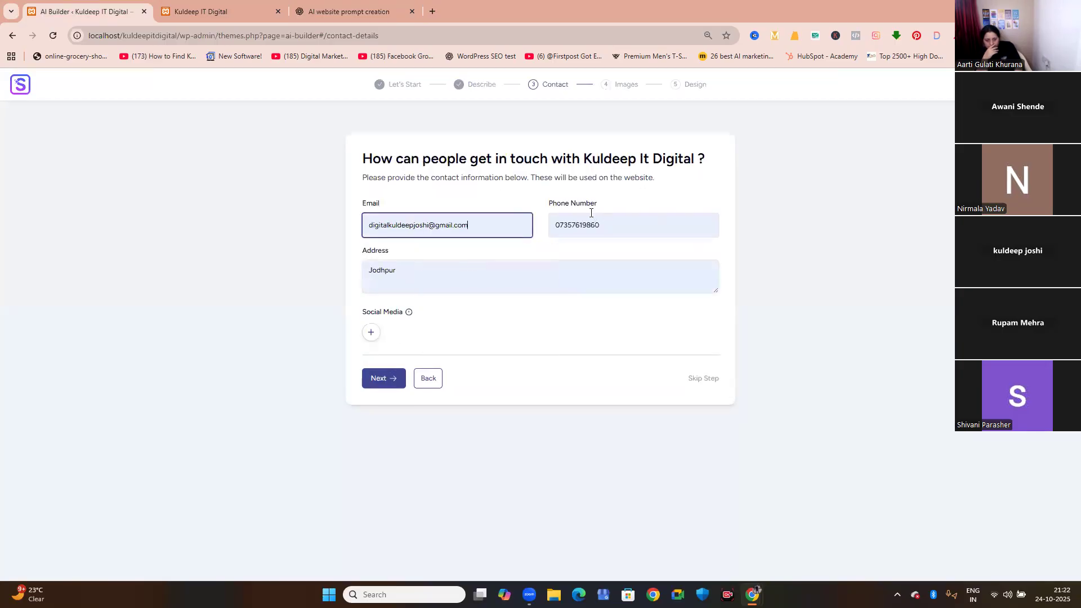
left_click(372, 333)
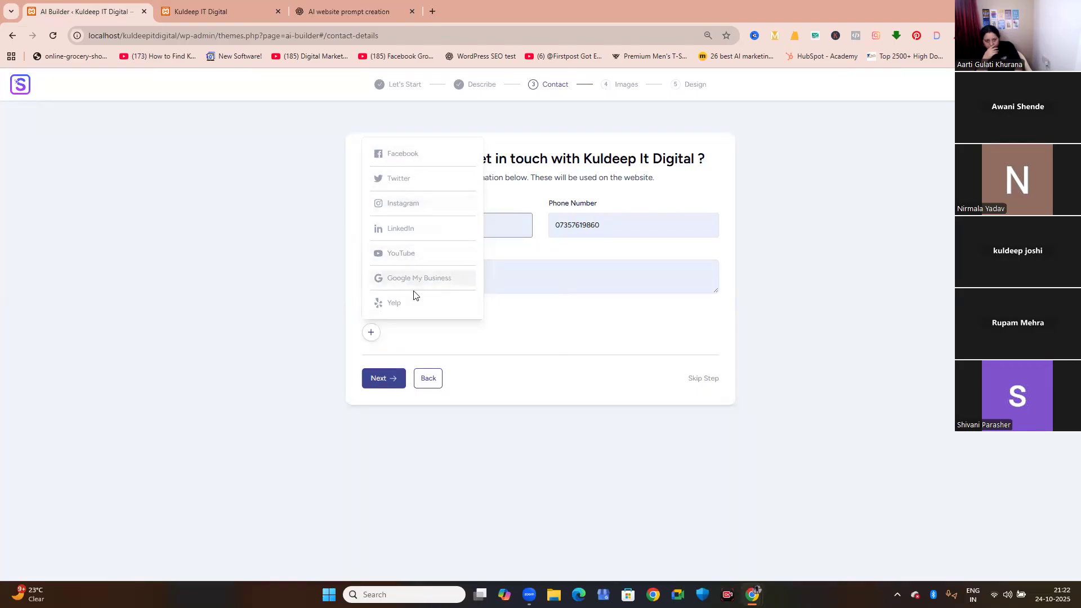
left_click(397, 163)
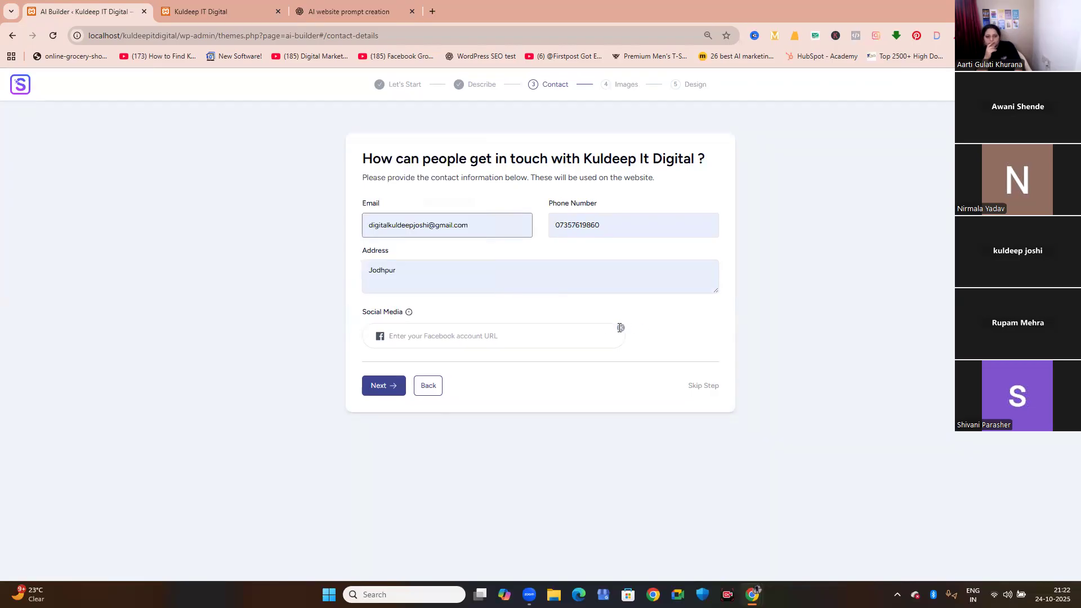
left_click(394, 386)
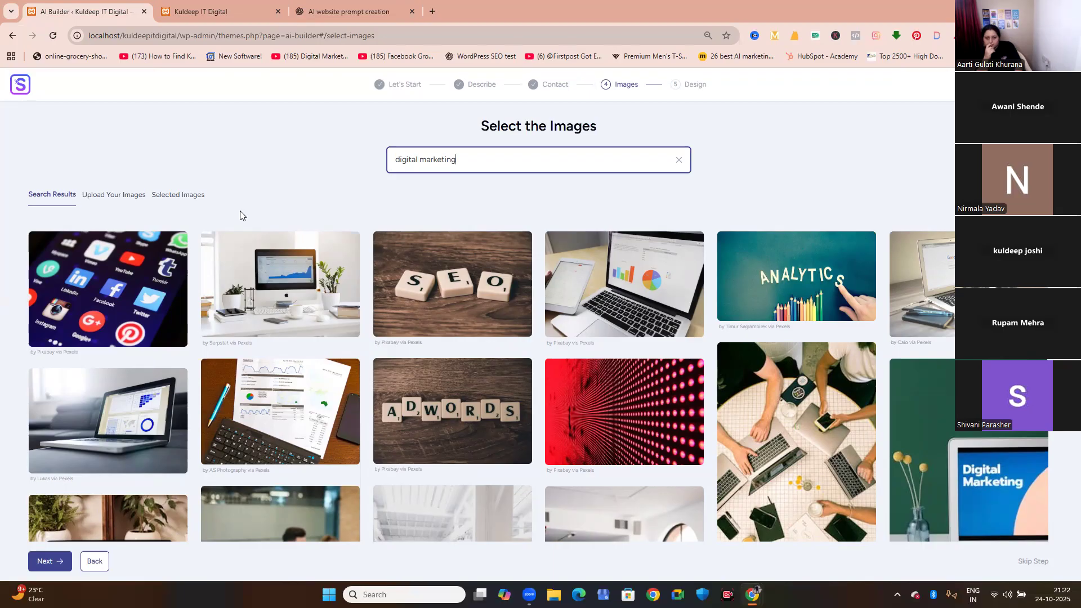
Select the social media icons, desktop monitor, SEO, chart laptop, sixth-column laptop, Digital Marketing screen and ADWORDS images from the first two rows.
left_click(141, 282)
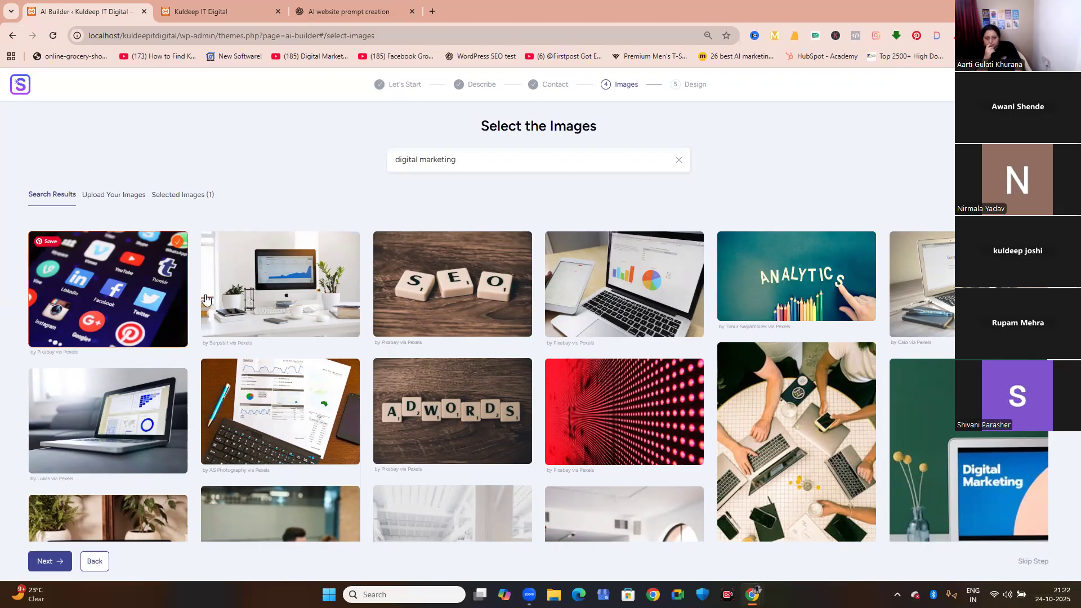
left_click(274, 299)
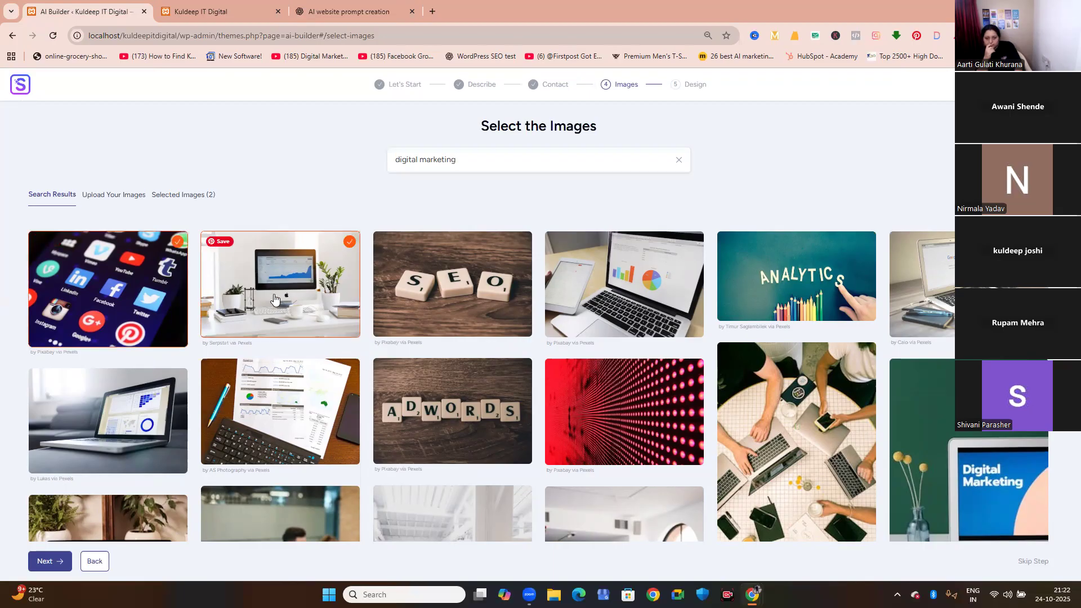
left_click(487, 310)
left_click(666, 306)
left_click(923, 287)
left_click(909, 445)
left_click(459, 418)
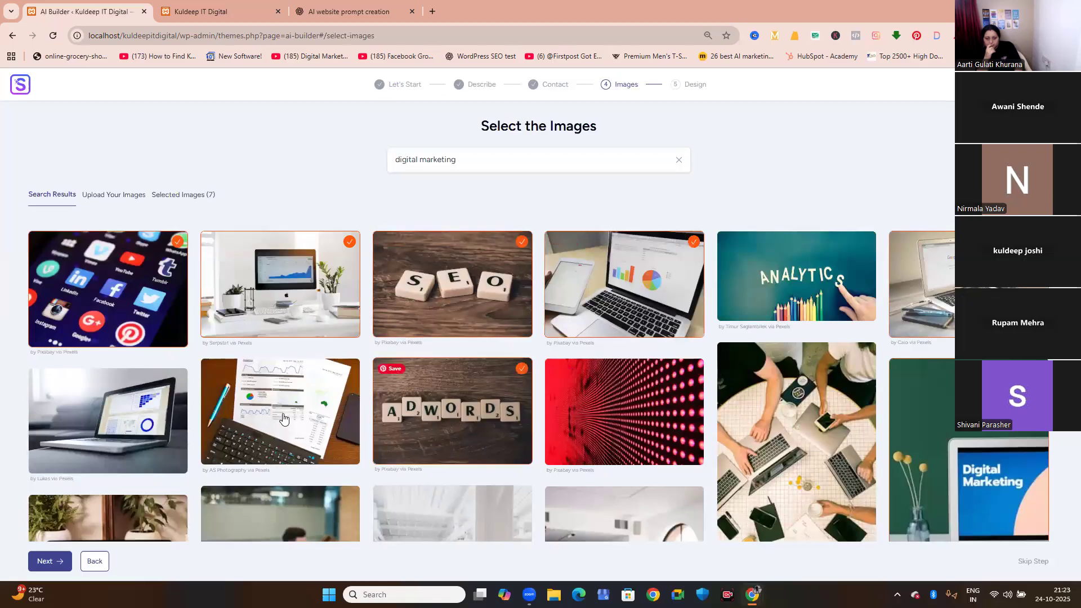
Add the grey laptop, printed charts with keyboard, Digital Marketing monitor and "Designers should always keep their users in mind" images to the selection.
left_click(145, 434)
left_click(293, 365)
scroll(325, 354, "down", 4)
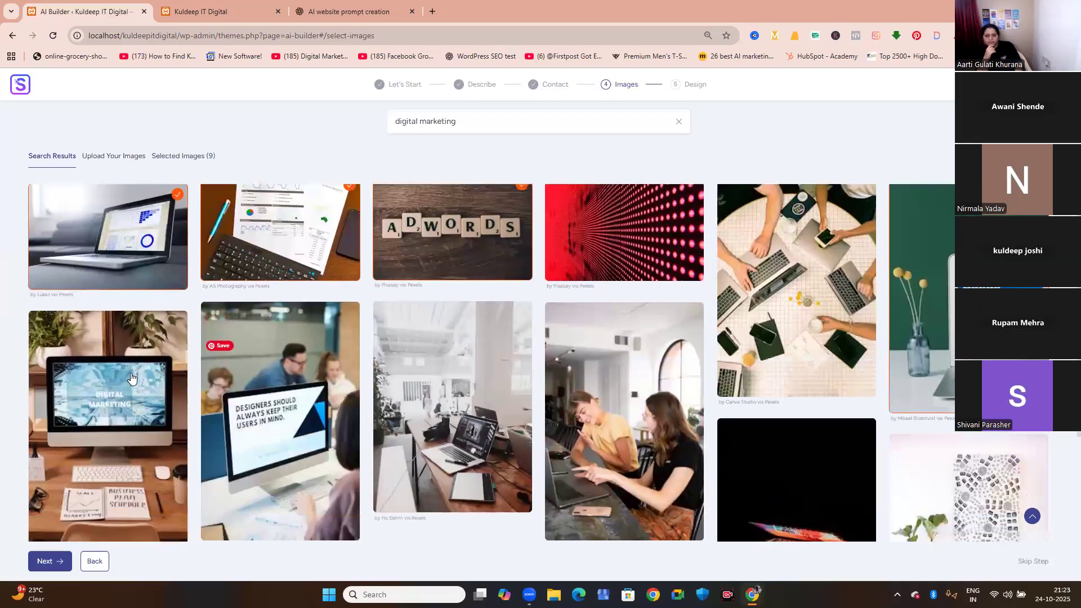
left_click(152, 371)
left_click(259, 372)
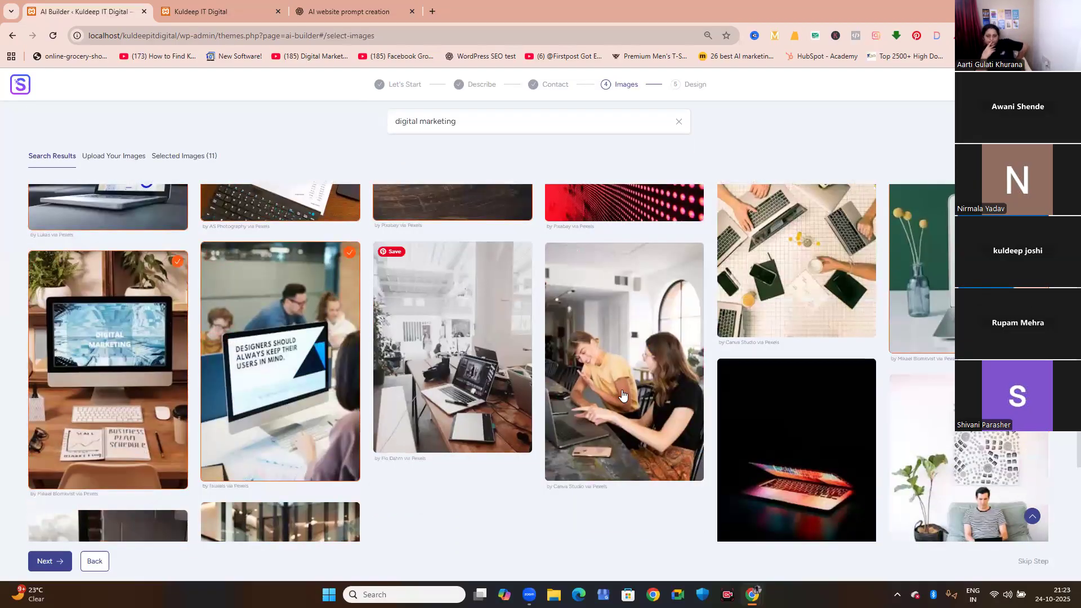
Add the images of two people at a laptop, the woman between @ and # signs, and the laptop desk with coffee.
left_click(660, 410)
scroll(293, 467, "down", 2)
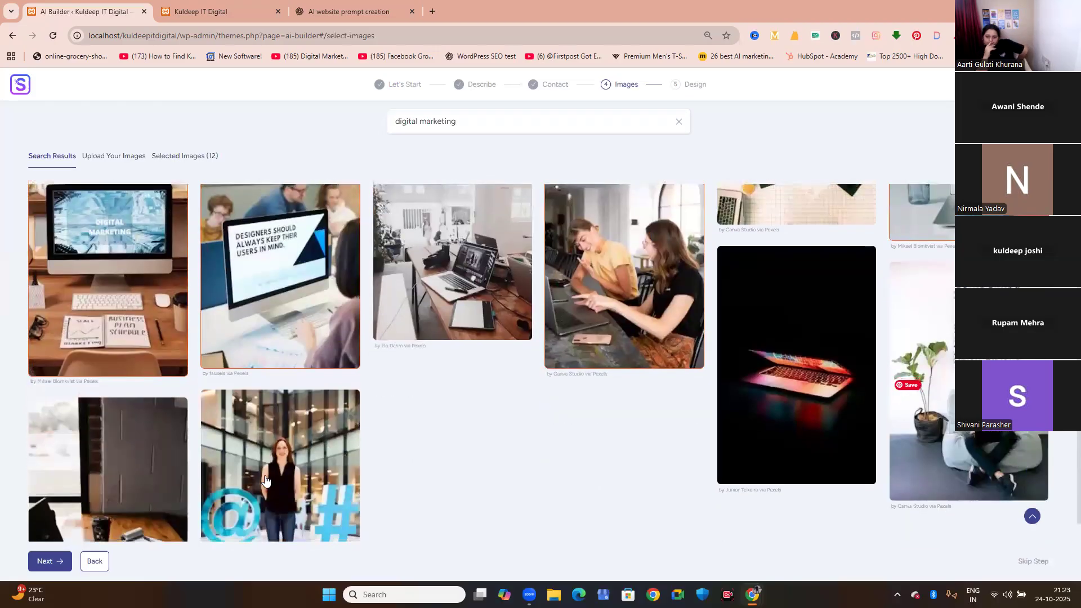
left_click(268, 466)
left_click(107, 473)
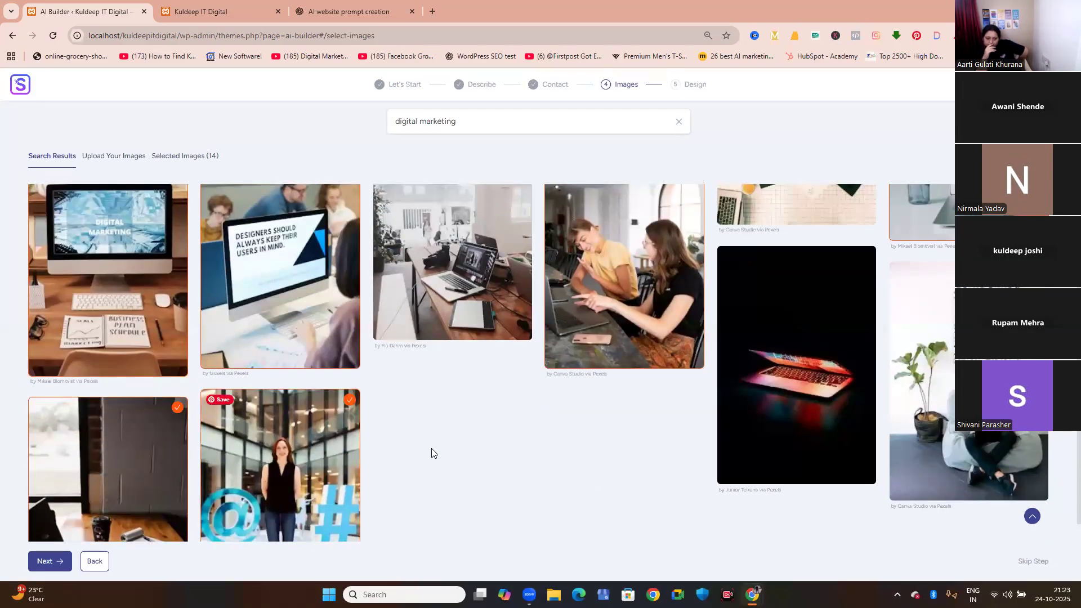
Look through the remaining digital marketing search results for further suitable website images.
scroll(433, 453, "down", 2)
scroll(432, 453, "down", 2)
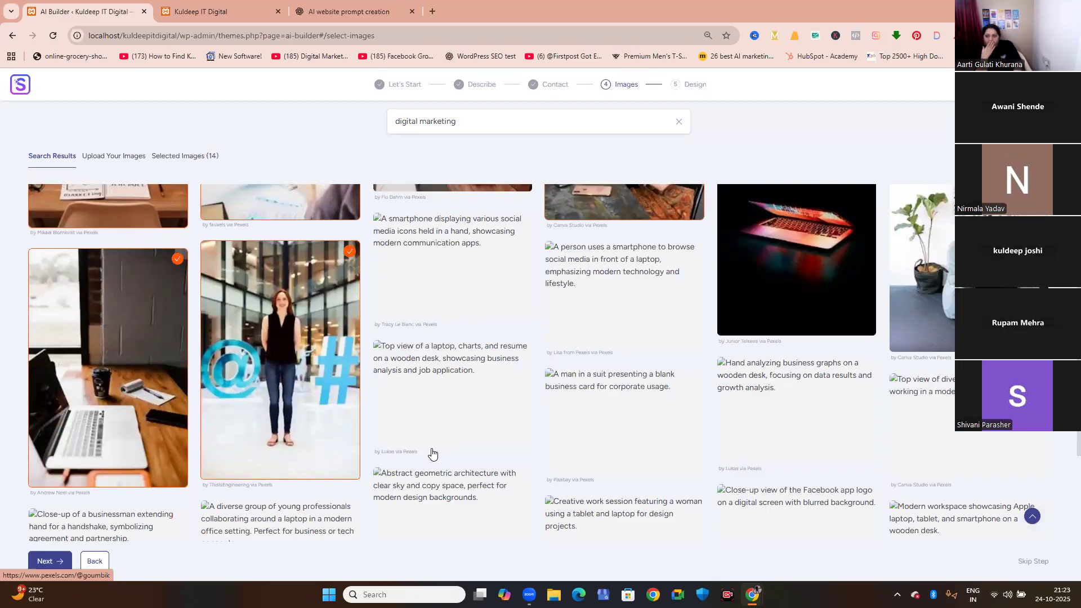
scroll(432, 453, "down", 3)
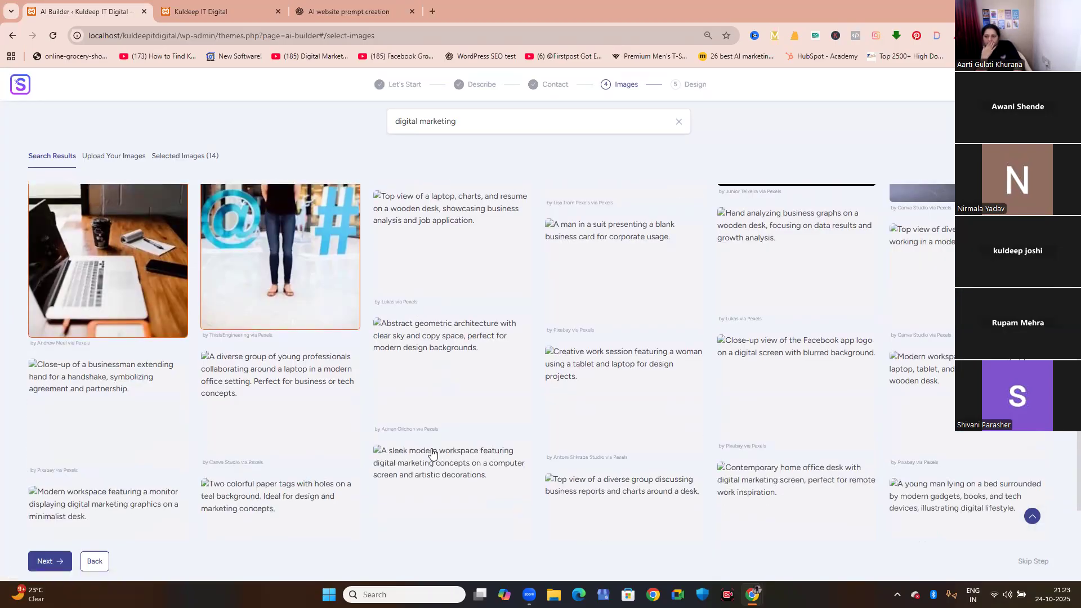
scroll(432, 453, "up", 3)
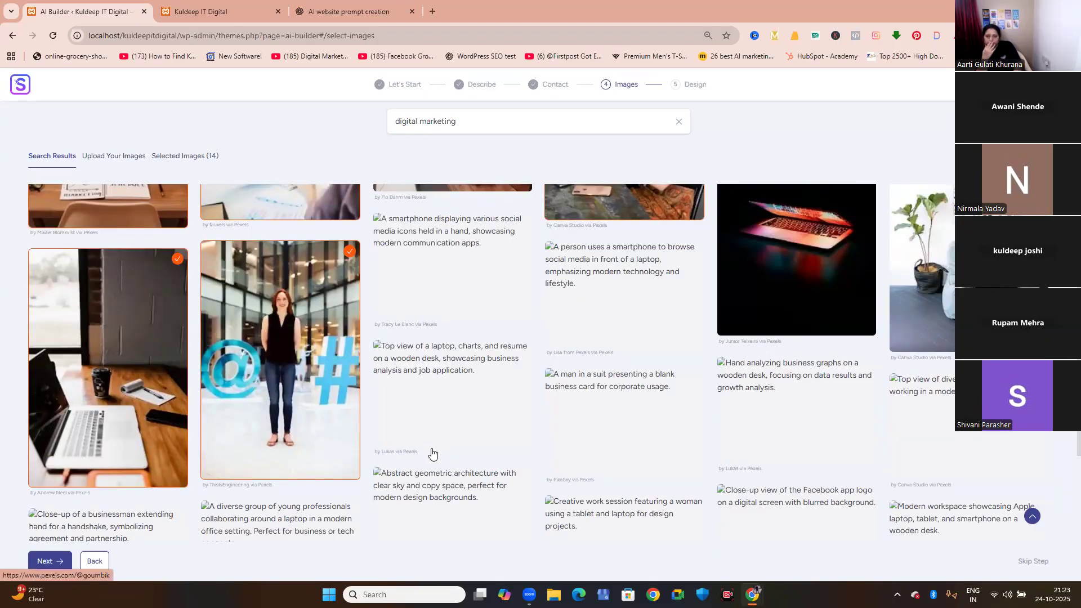
scroll(432, 454, "up", 3)
scroll(432, 453, "up", 2)
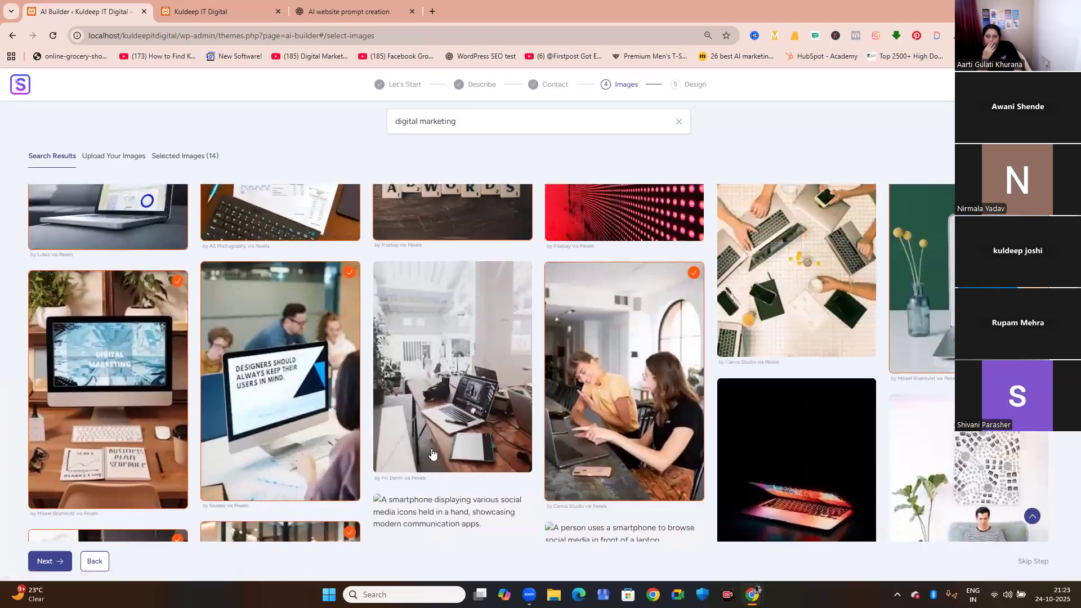
scroll(432, 453, "down", 6)
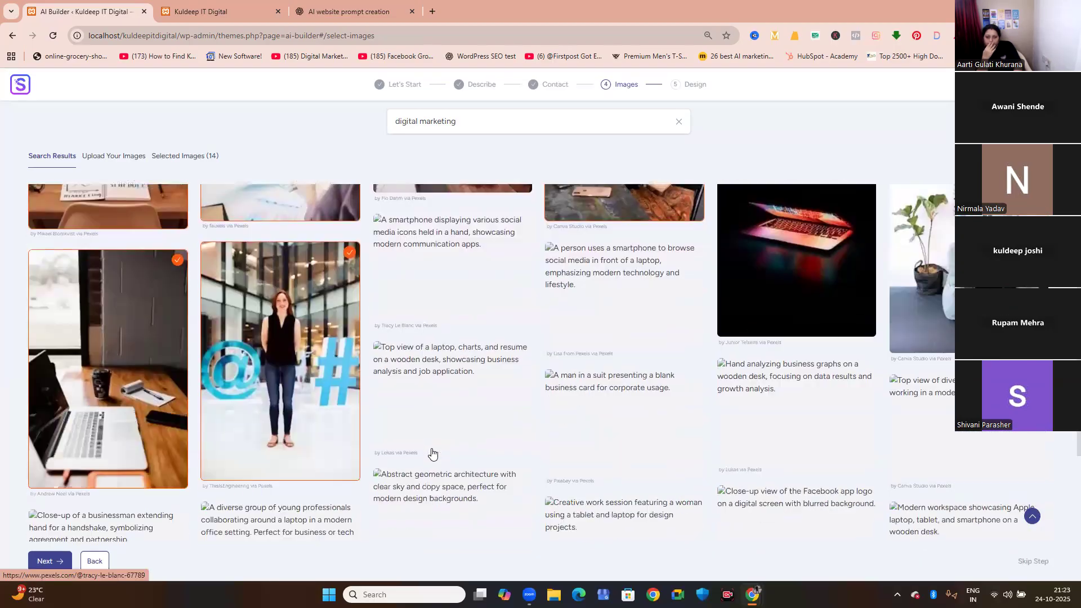
scroll(432, 454, "down", 5)
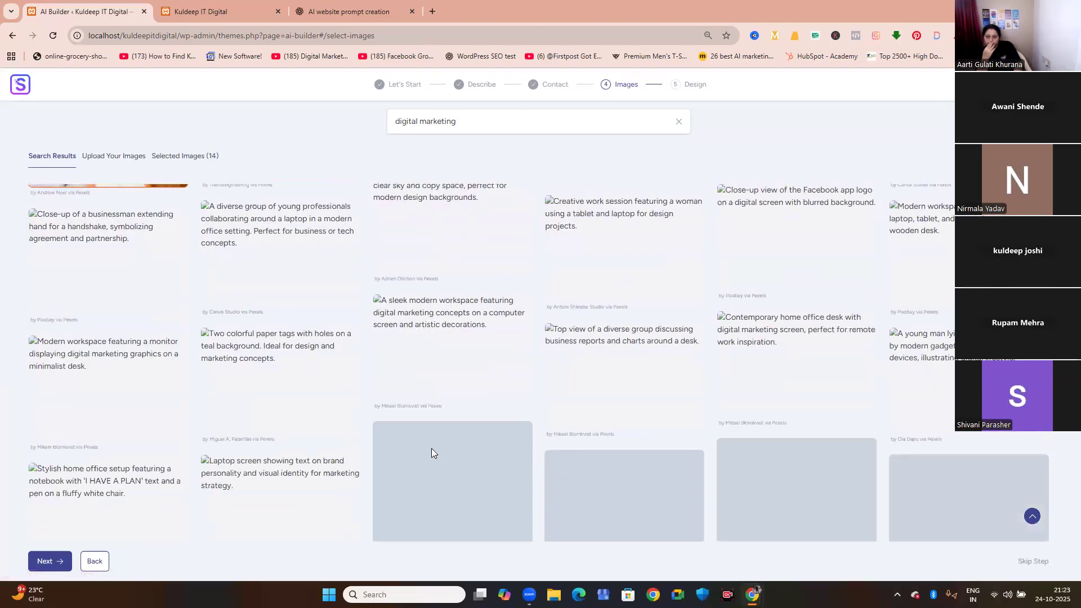
Add the social media app icons image and the desk with desktop monitor, laptop and tablet to the selected images.
scroll(431, 448, "down", 5)
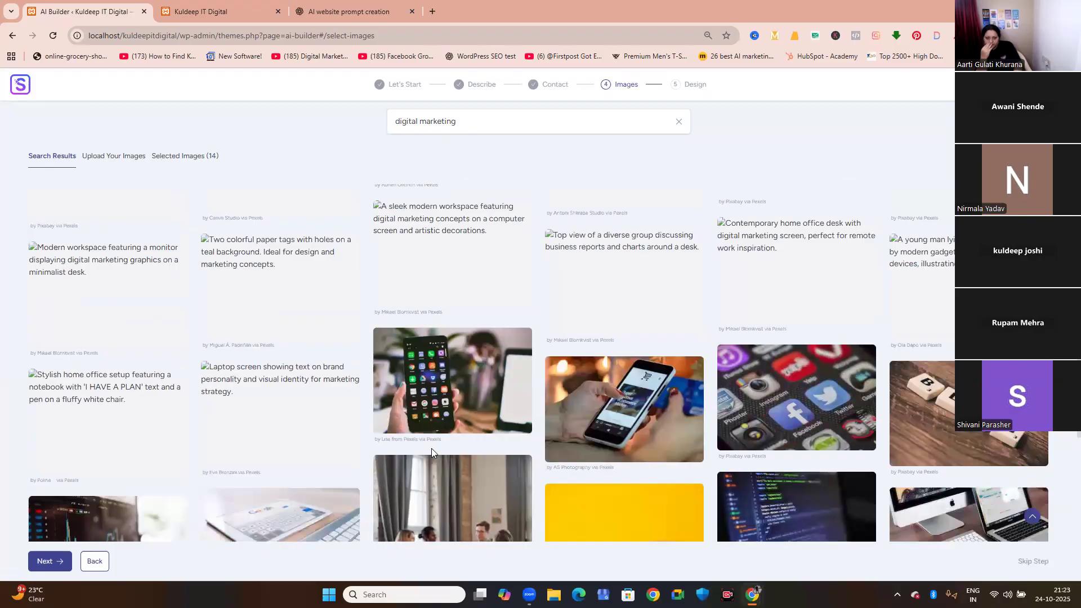
scroll(433, 454, "up", 2)
scroll(432, 448, "up", 5)
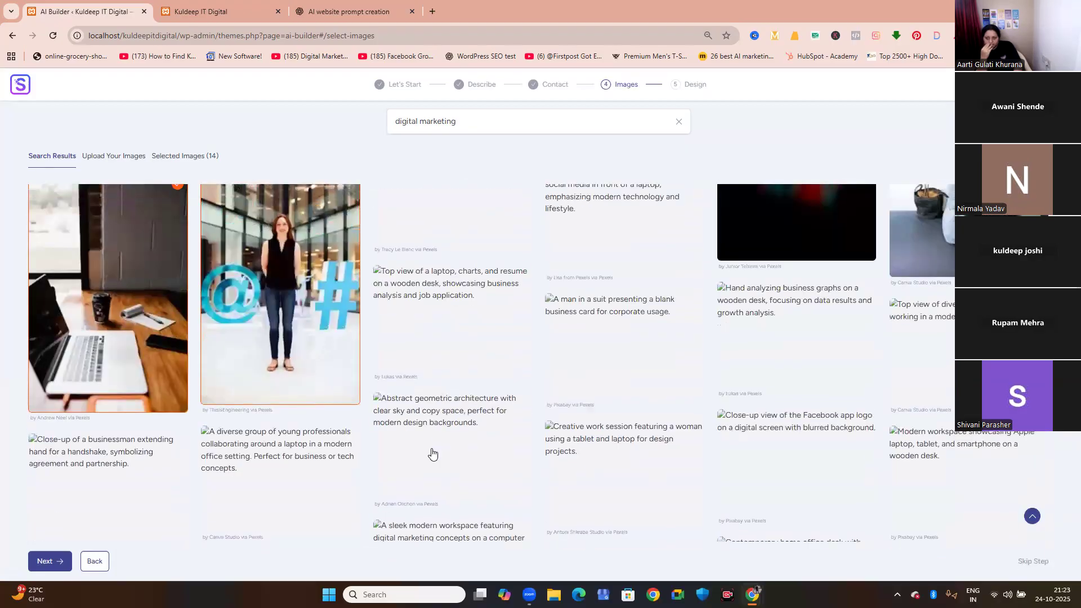
scroll(433, 453, "up", 3)
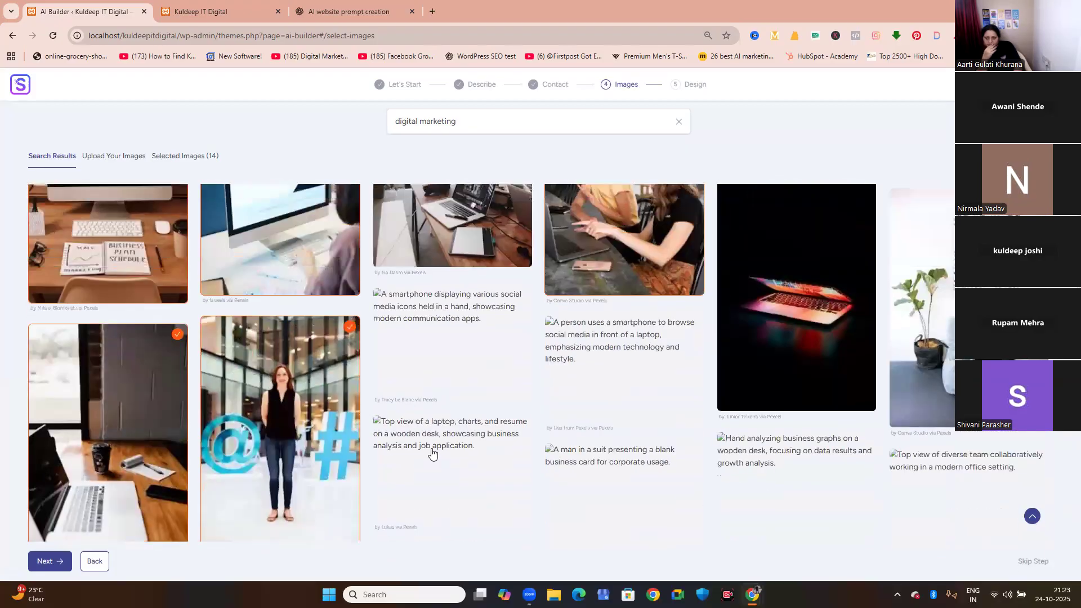
scroll(433, 453, "down", 10)
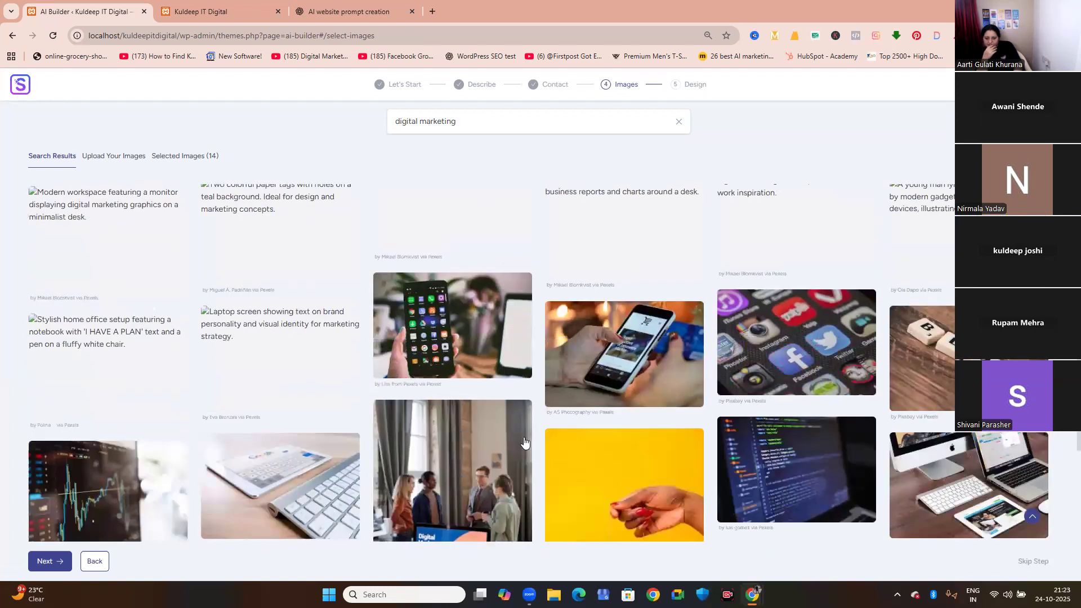
left_click(842, 357)
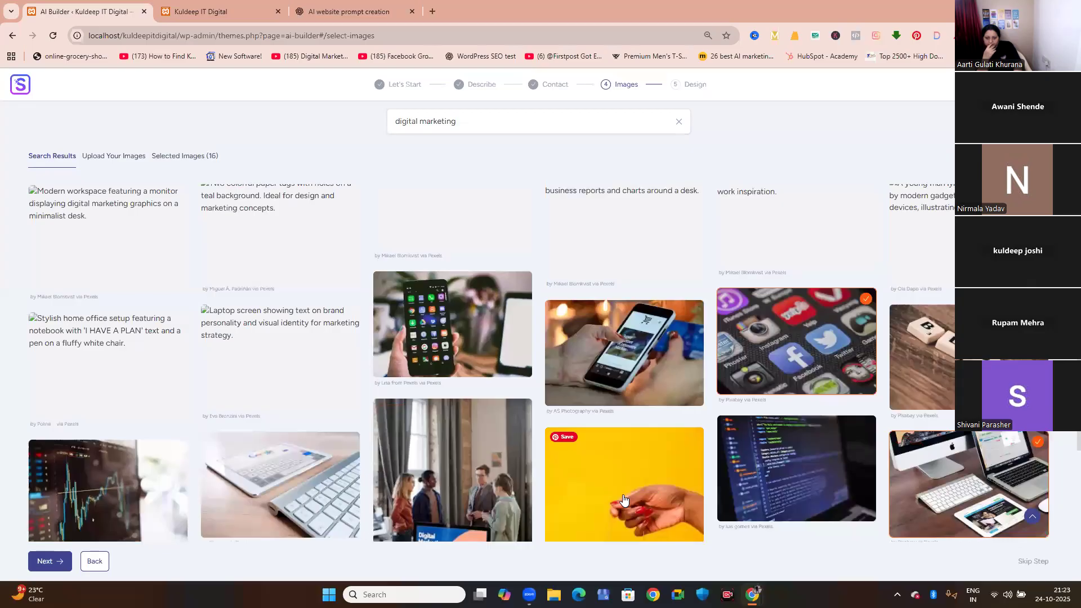
Add the "Where customers matter" sign, couple at a laptop, trading chart, team behind the Digital Marketing monitor, and Facebook laptop images.
scroll(653, 488, "down", 3)
left_click(626, 426)
left_click(297, 453)
left_click(103, 353)
left_click(428, 349)
left_click(128, 465)
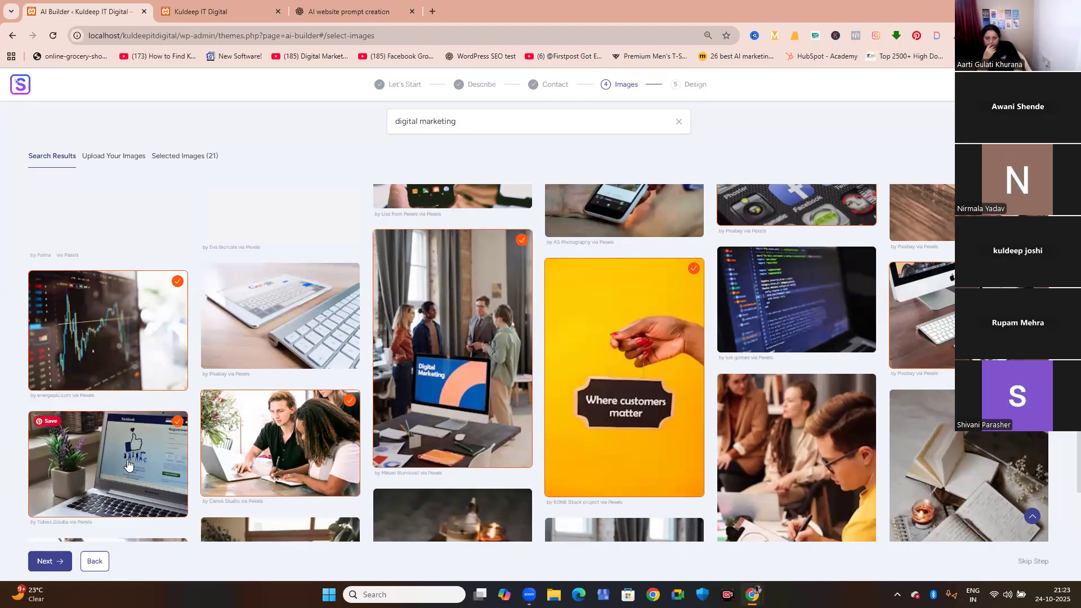
Add the black notebook with candles, laptop beside coffee, round mirror desk, "DIGITAL MARKETING" monitor and person among plants images.
scroll(128, 465, "down", 2)
left_click(413, 471)
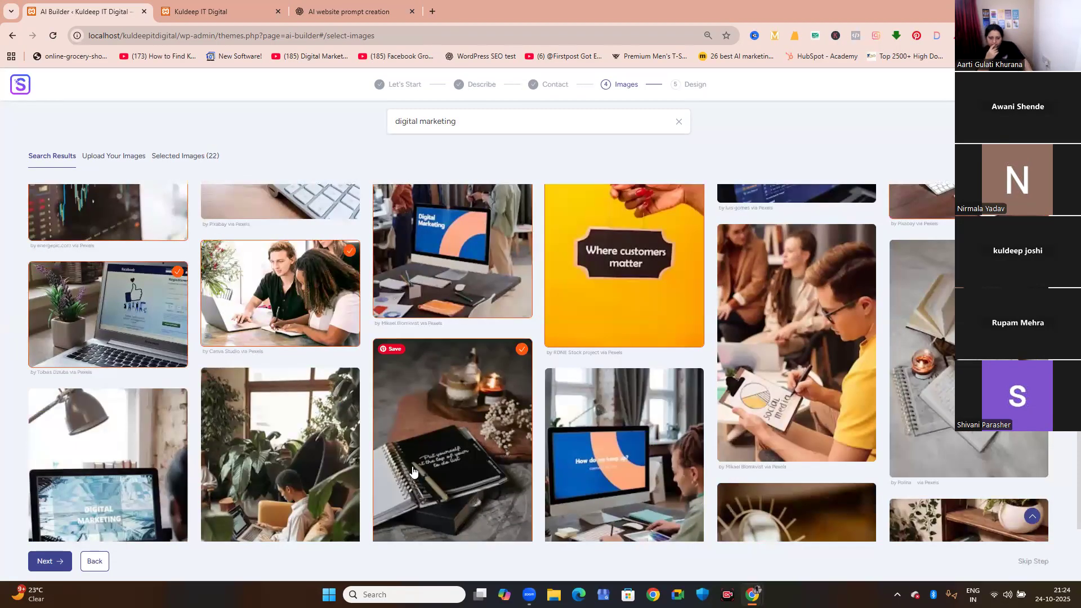
scroll(414, 472, "down", 2)
left_click(959, 445)
left_click(845, 451)
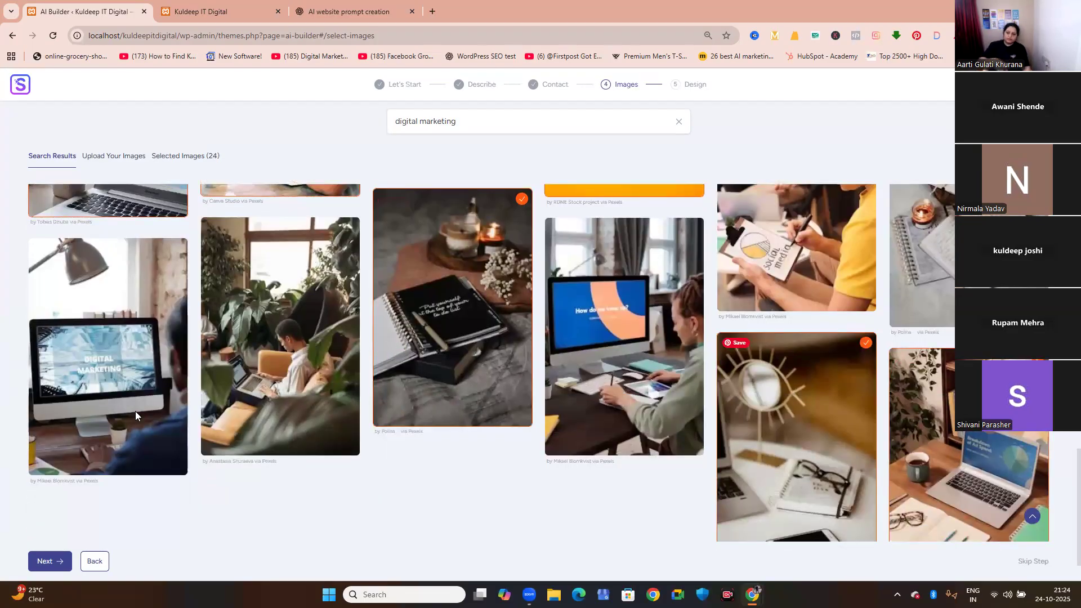
left_click(137, 403)
left_click(292, 345)
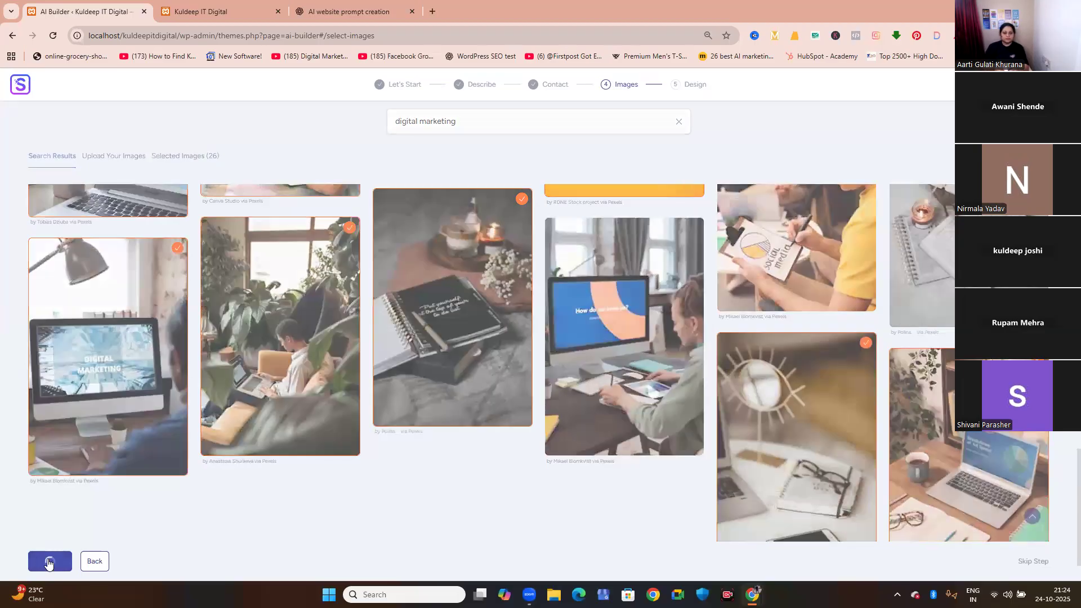
Continue with the selected images to the design stage and set the page builder to Elementor (Beta).
left_click(48, 563)
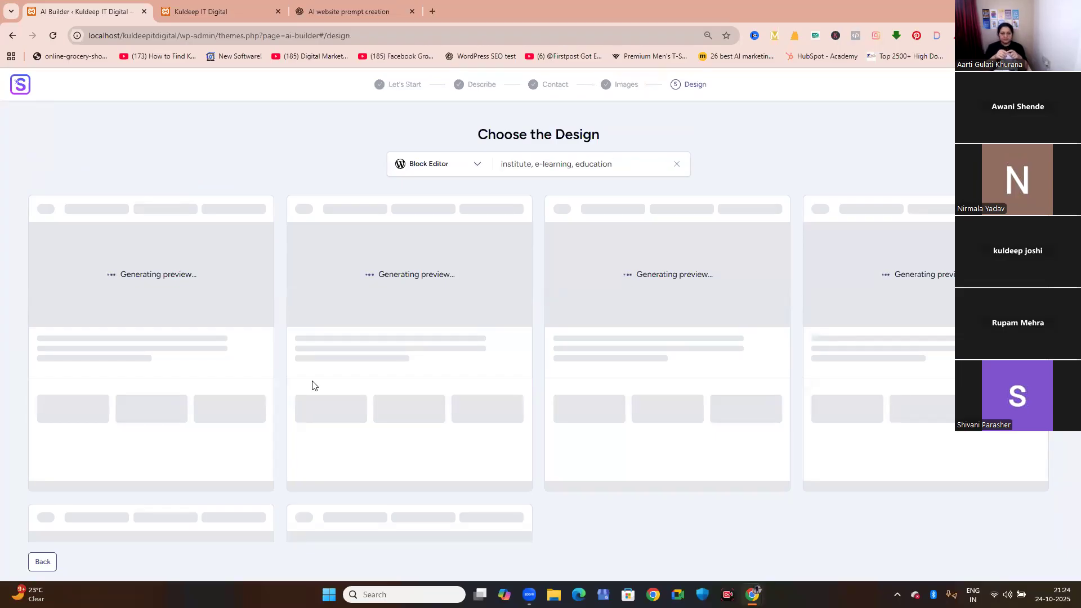
left_click(472, 170)
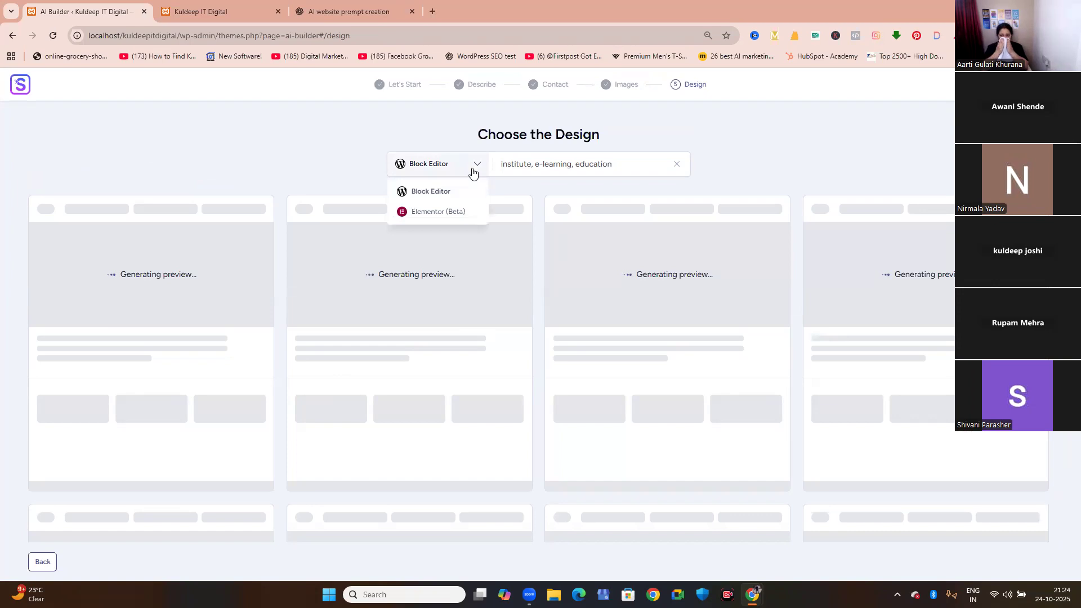
left_click(435, 213)
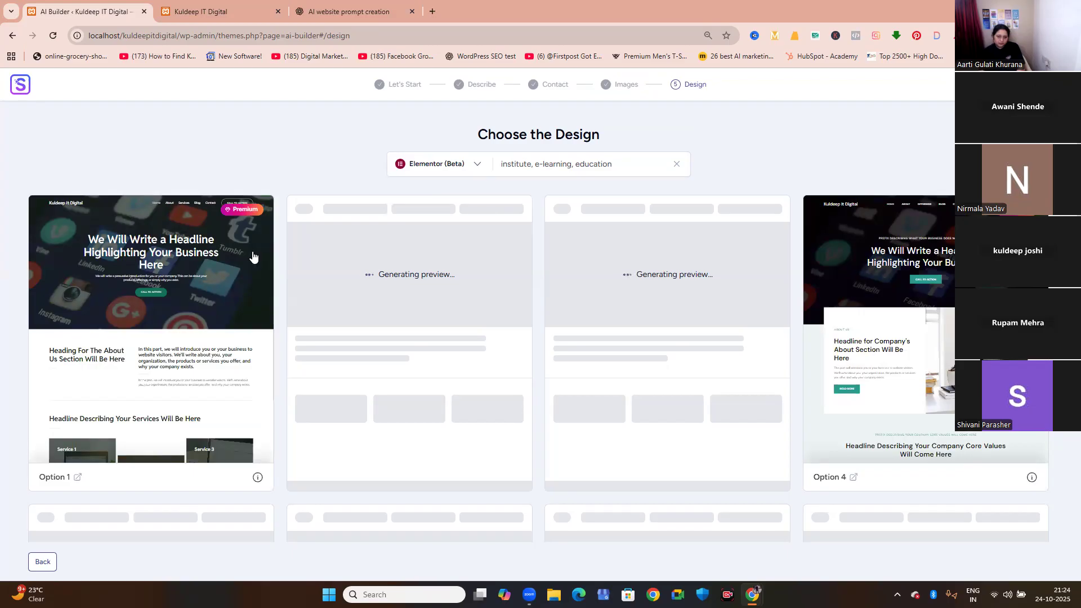
Examine the section layouts in the Option 1 and Option 4 design previews.
scroll(254, 258, "down", 3)
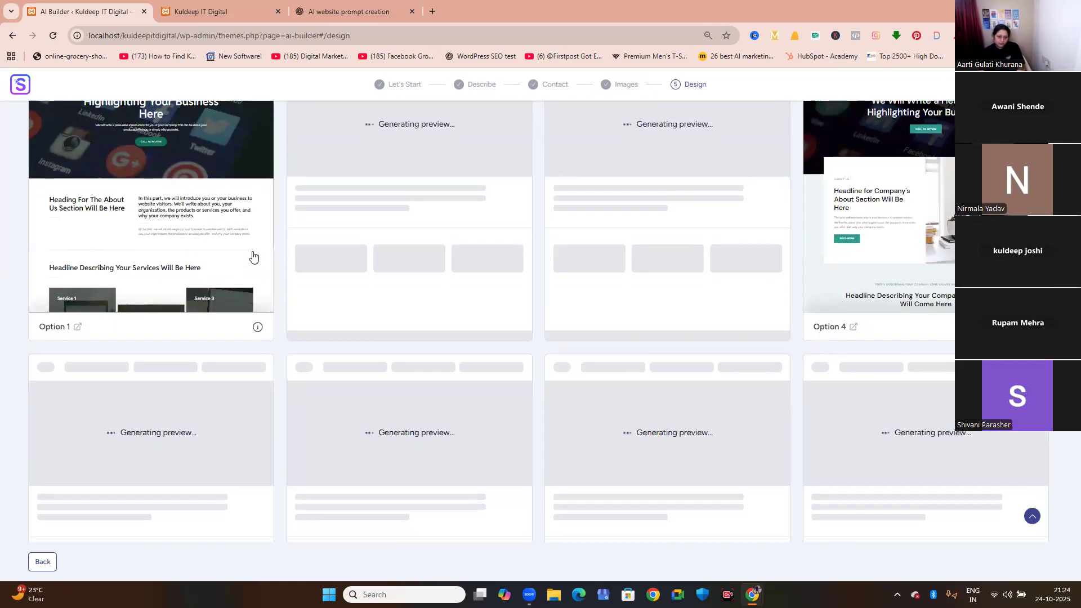
scroll(254, 257, "up", 3)
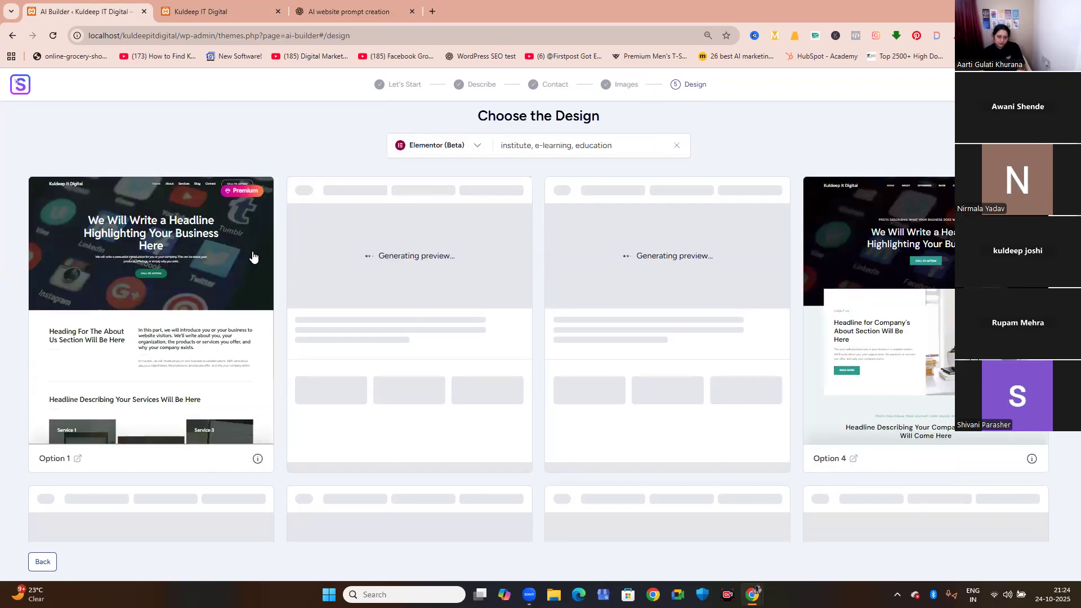
scroll(260, 263, "down", 10)
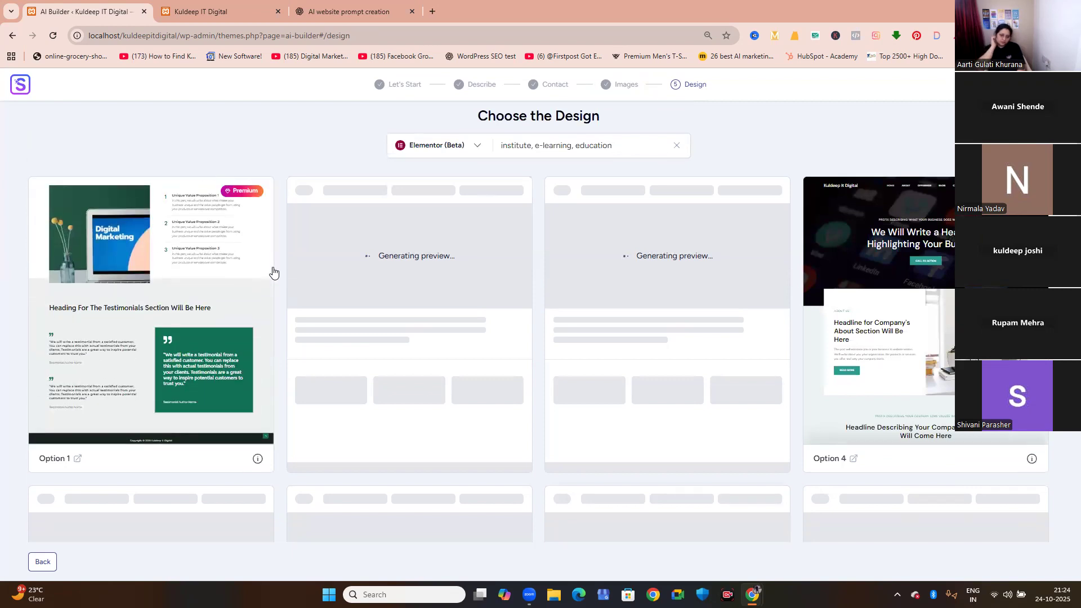
scroll(261, 277, "up", 2)
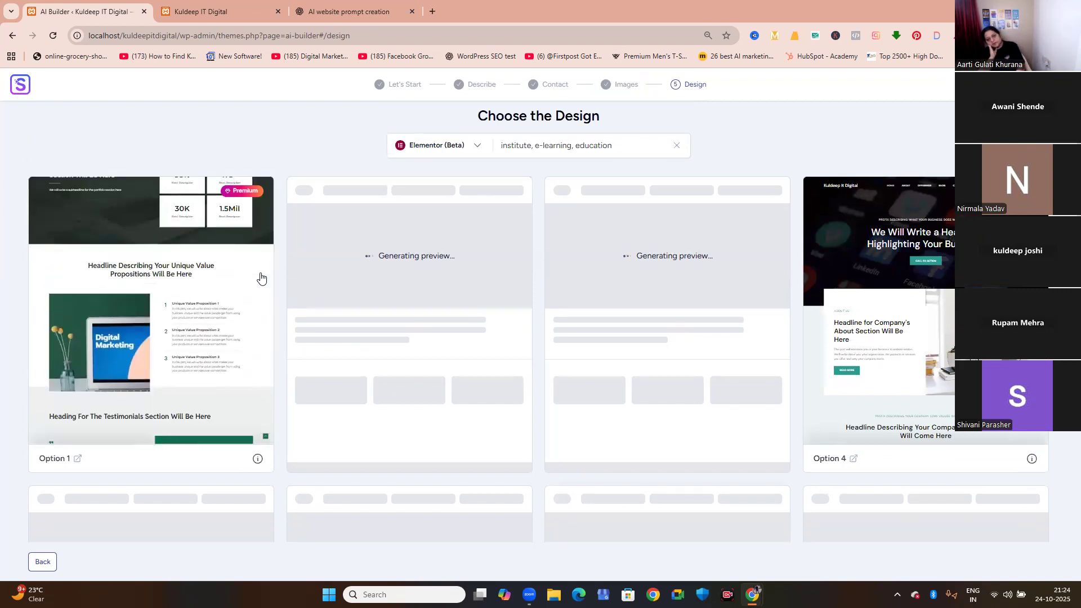
scroll(249, 237, "down", 3)
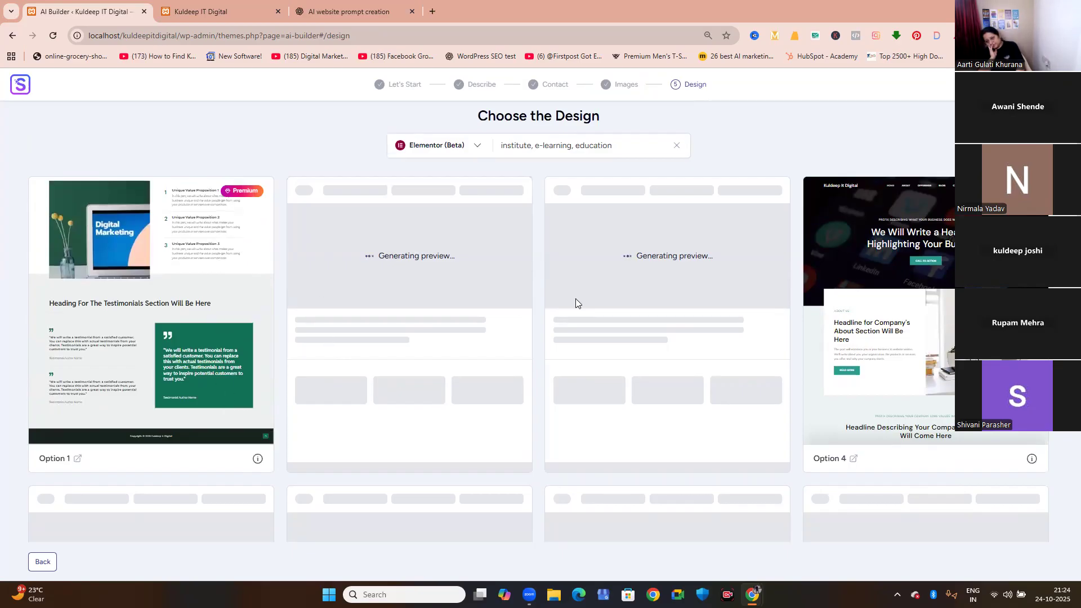
scroll(894, 365, "down", 1)
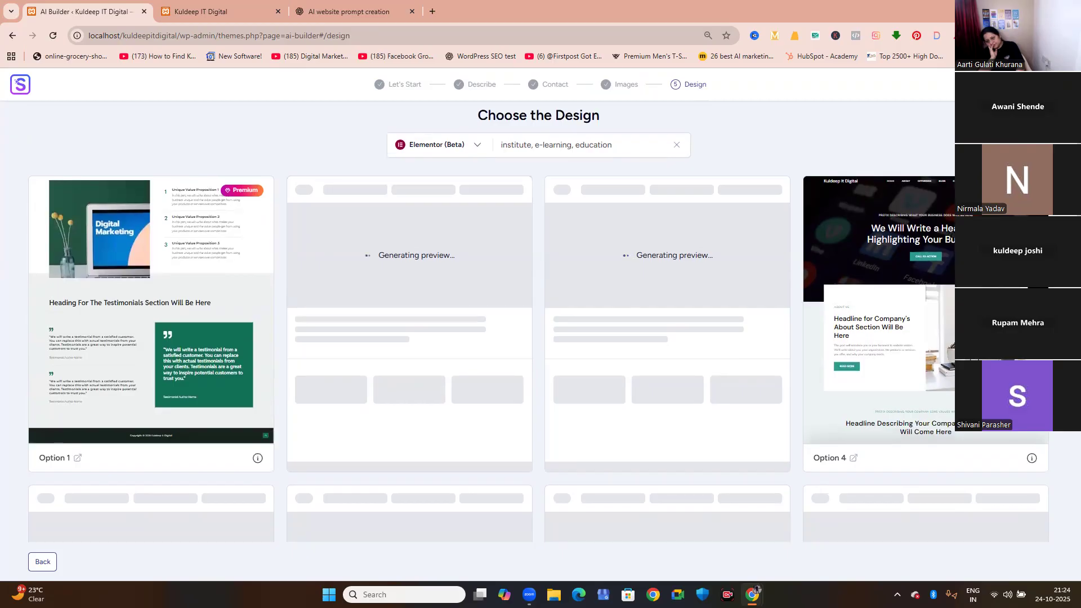
scroll(539, 321, "down", 2)
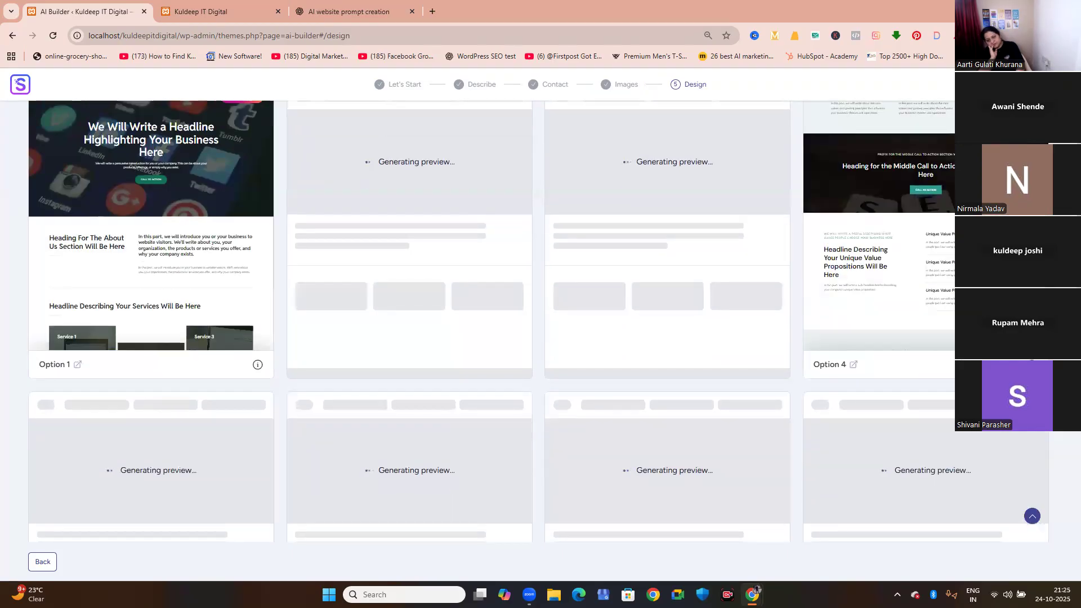
scroll(539, 321, "up", 2)
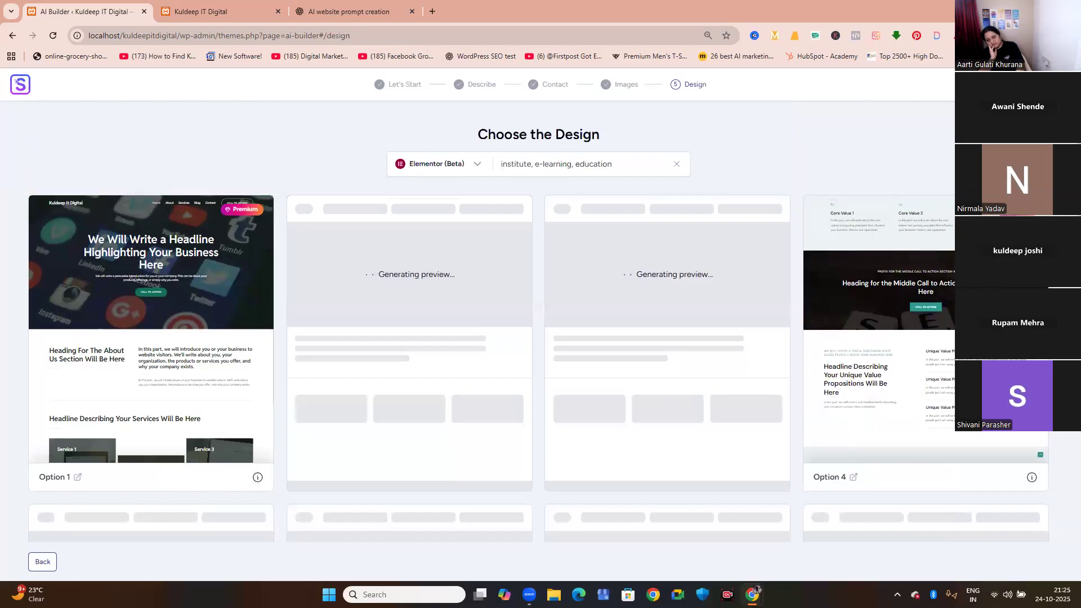
scroll(539, 321, "down", 3)
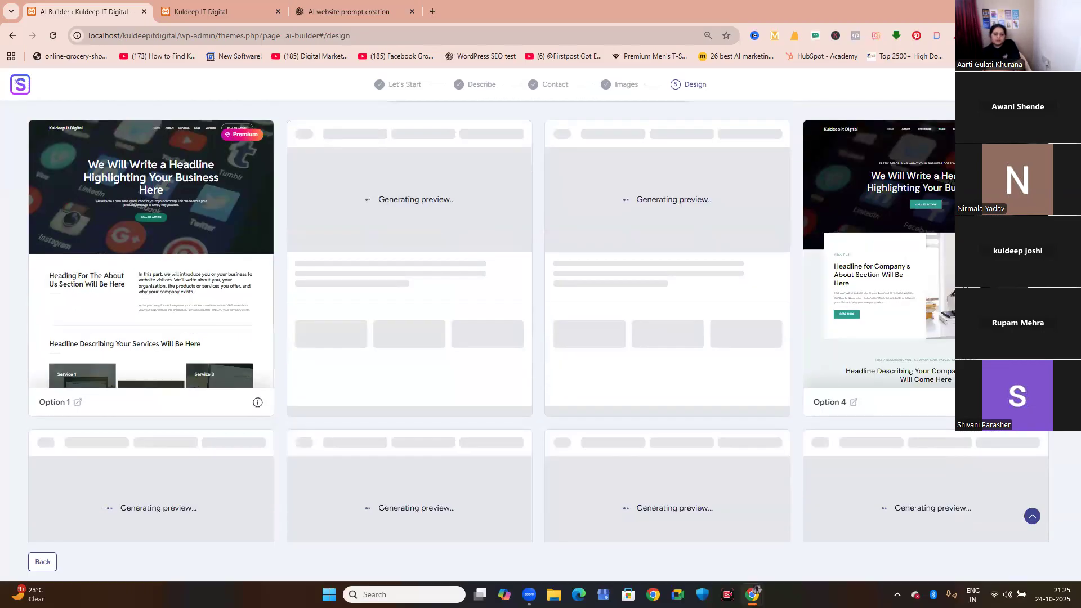
scroll(539, 321, "down", 4)
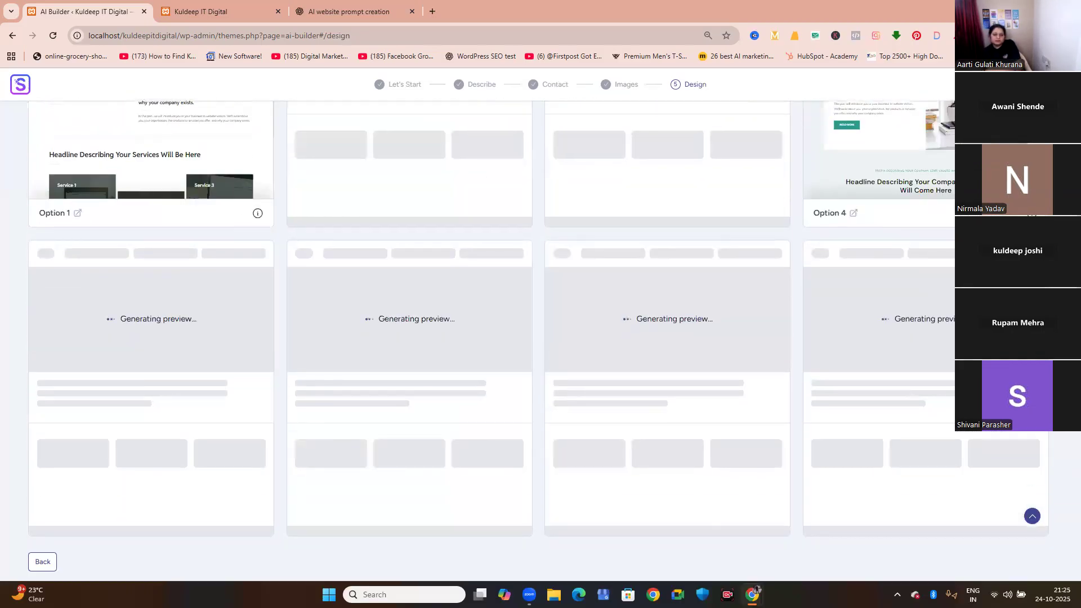
scroll(538, 320, "down", 3)
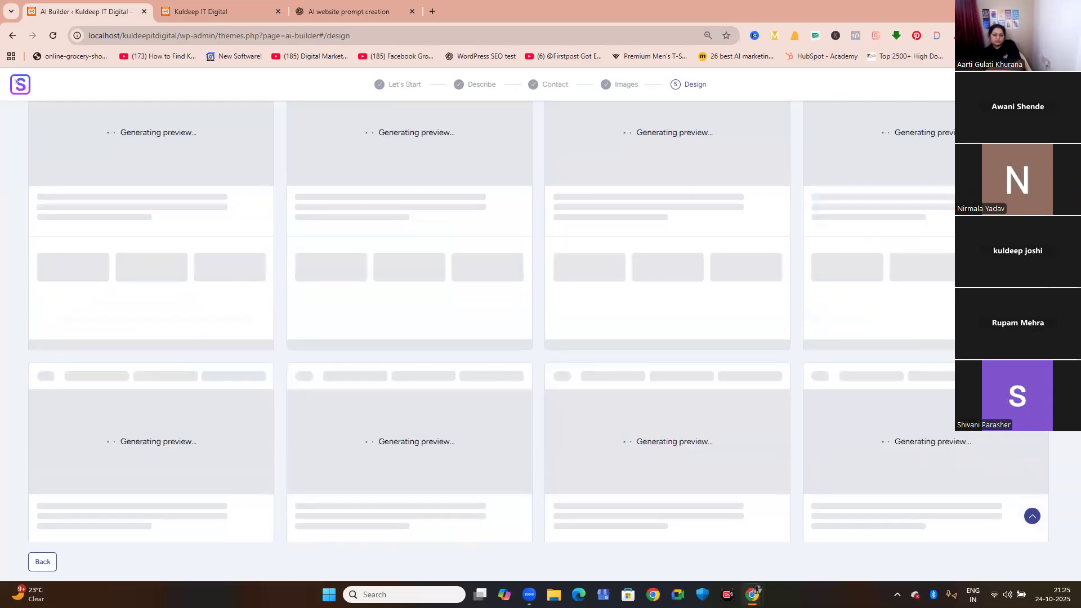
scroll(539, 321, "down", 2)
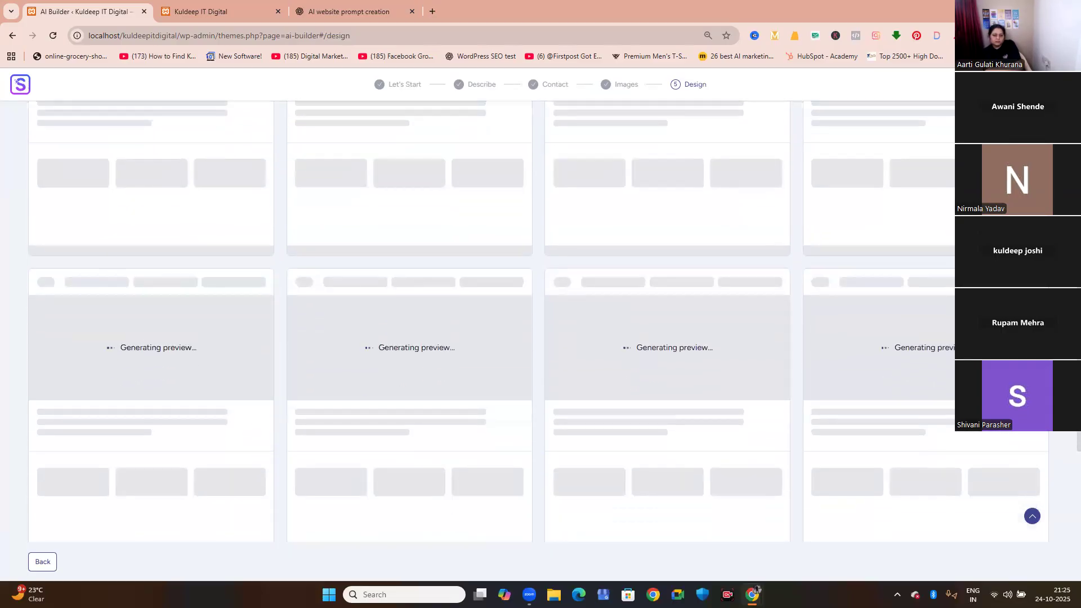
scroll(539, 321, "down", 1)
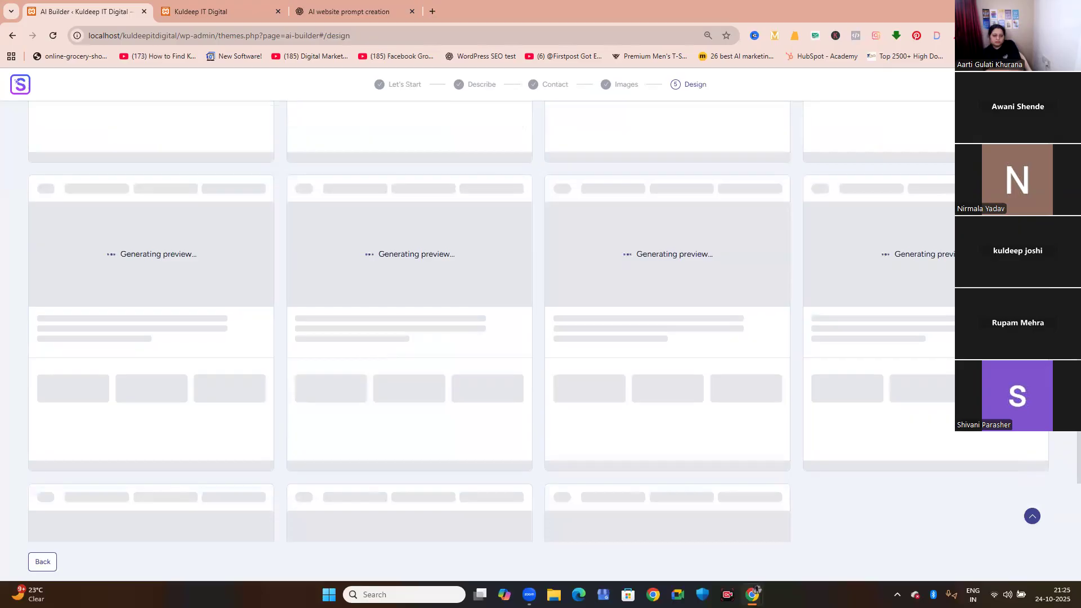
scroll(539, 321, "up", 2)
scroll(539, 321, "up", 5)
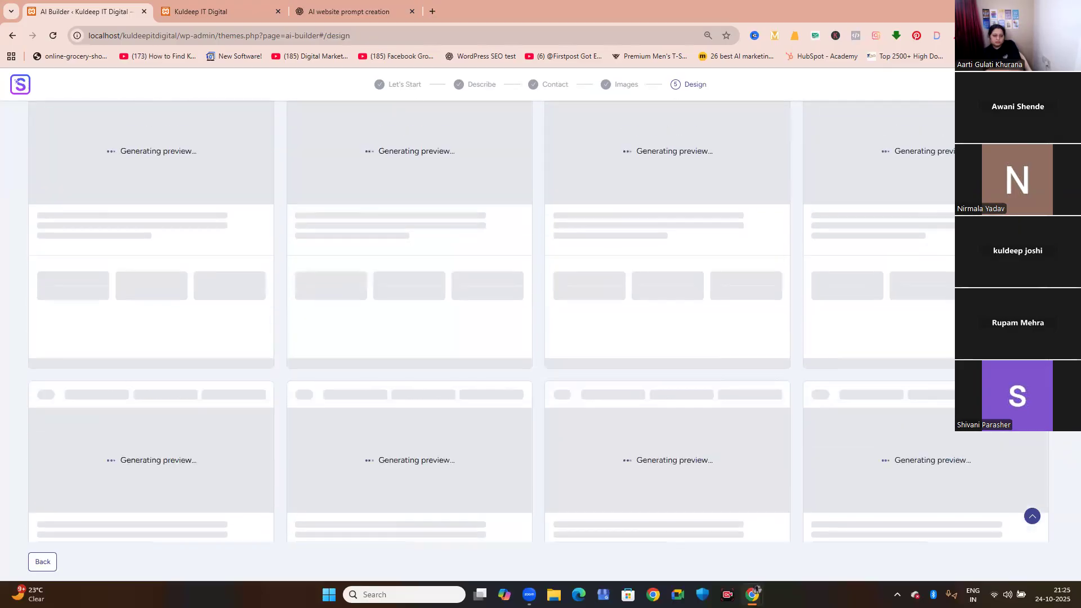
scroll(539, 321, "up", 4)
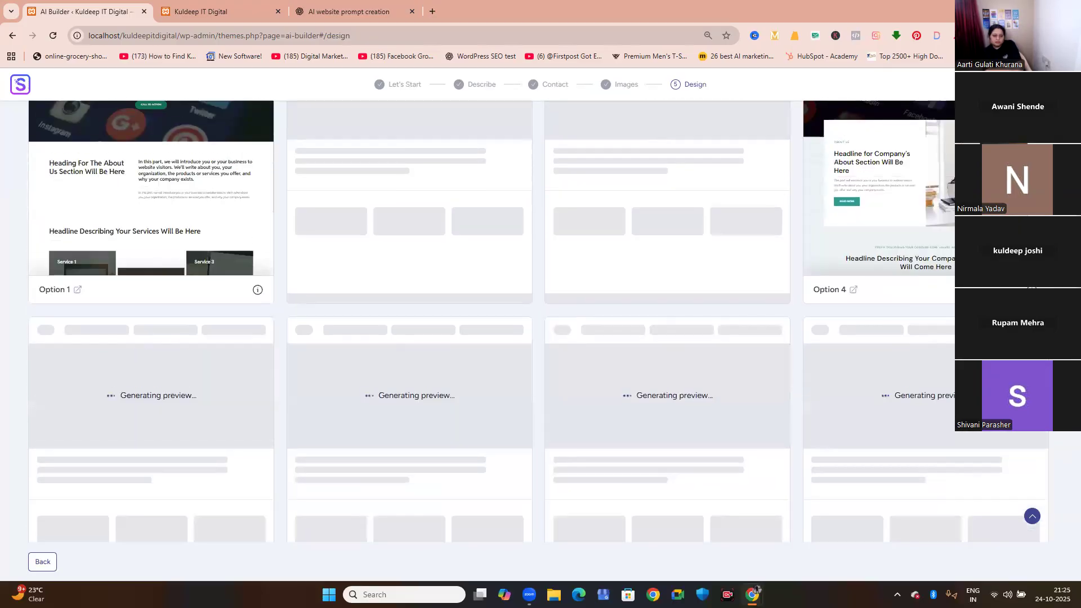
scroll(538, 321, "up", 1)
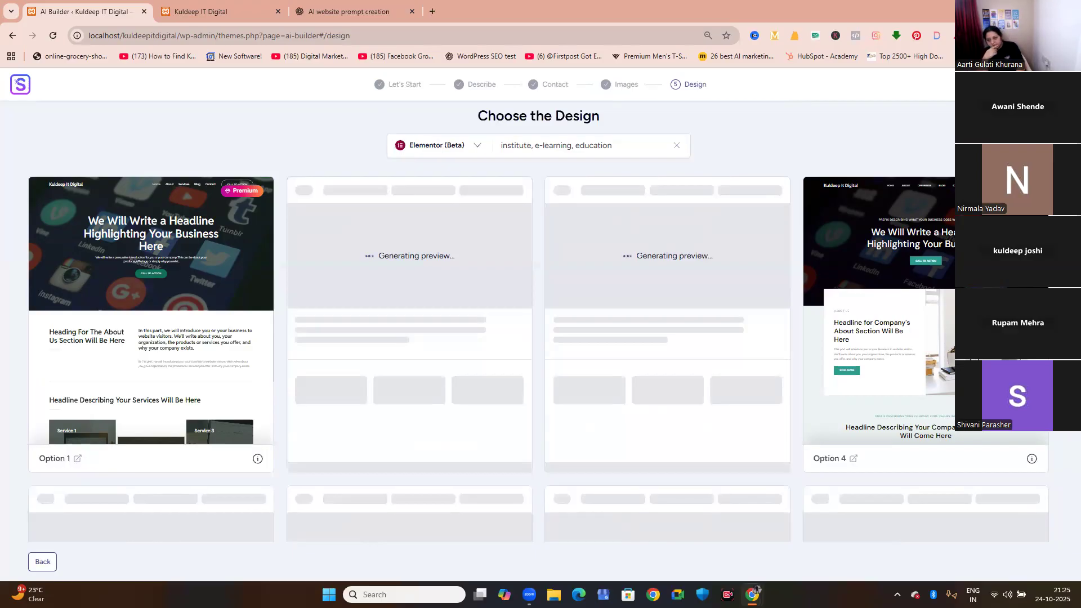
scroll(537, 326, "down", 1)
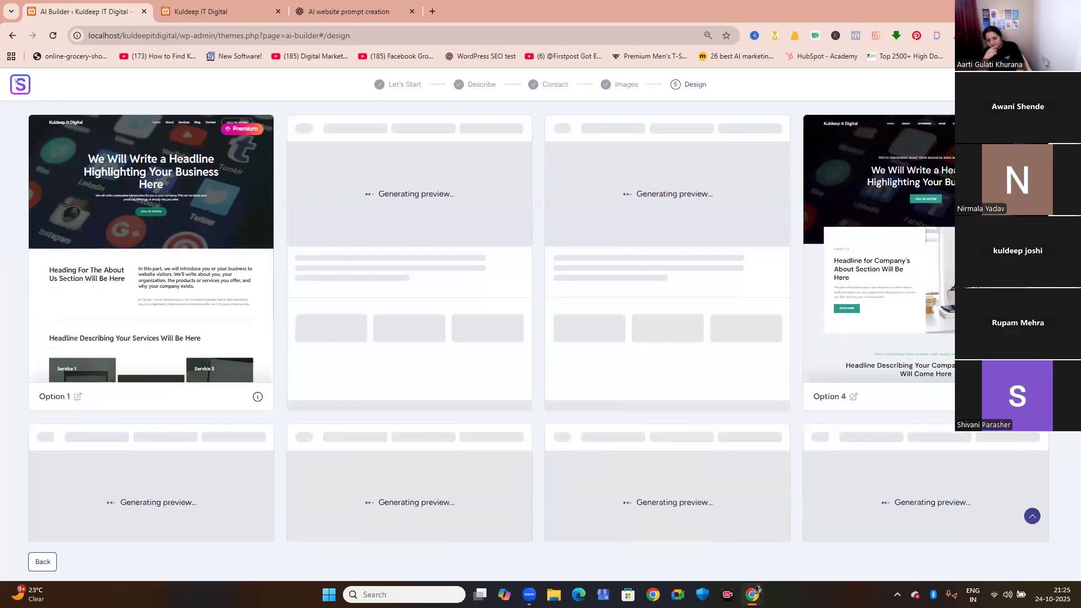
scroll(537, 321, "down", 1)
scroll(16, 82, "down", 1)
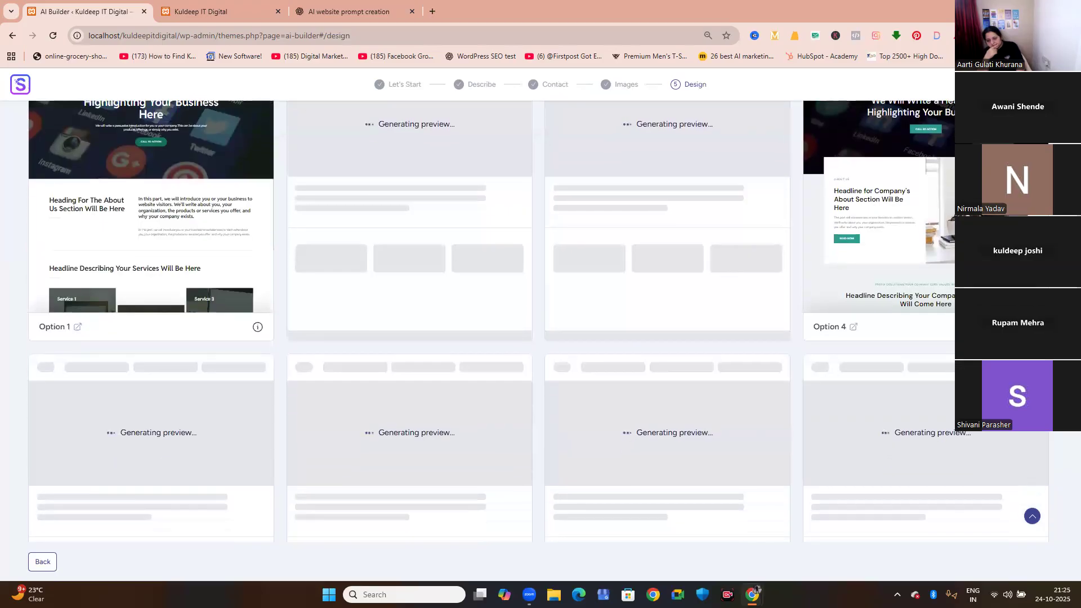
scroll(16, 82, "down", 3)
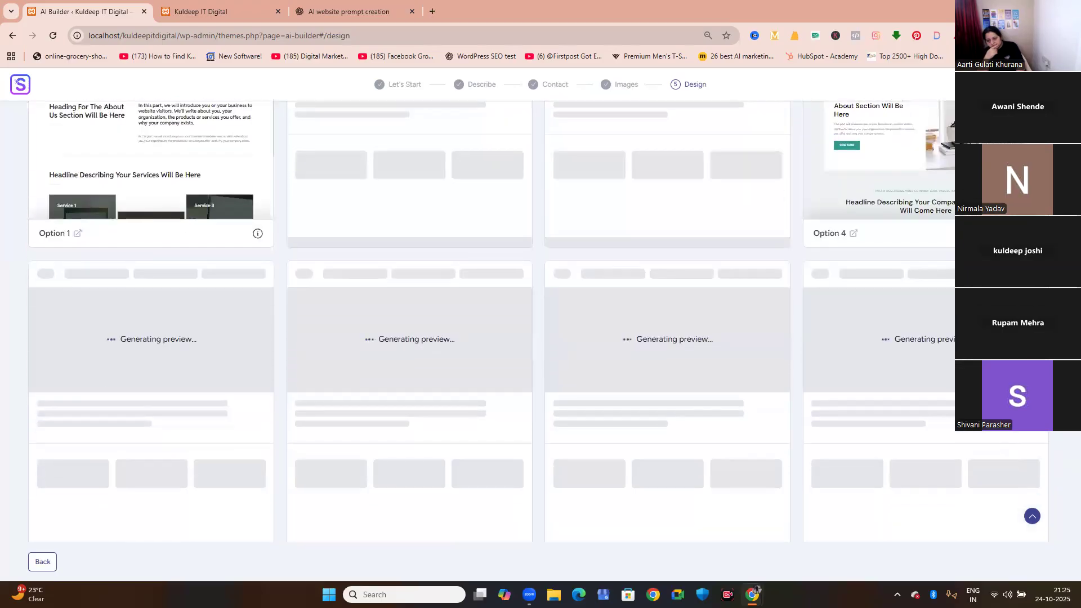
scroll(16, 81, "down", 4)
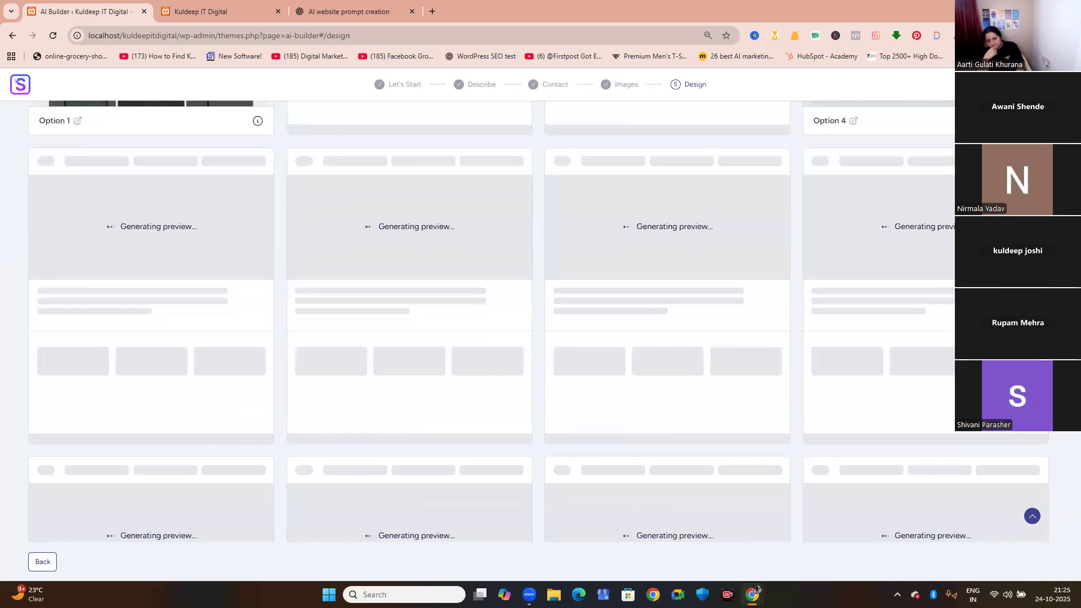
scroll(16, 81, "down", 6)
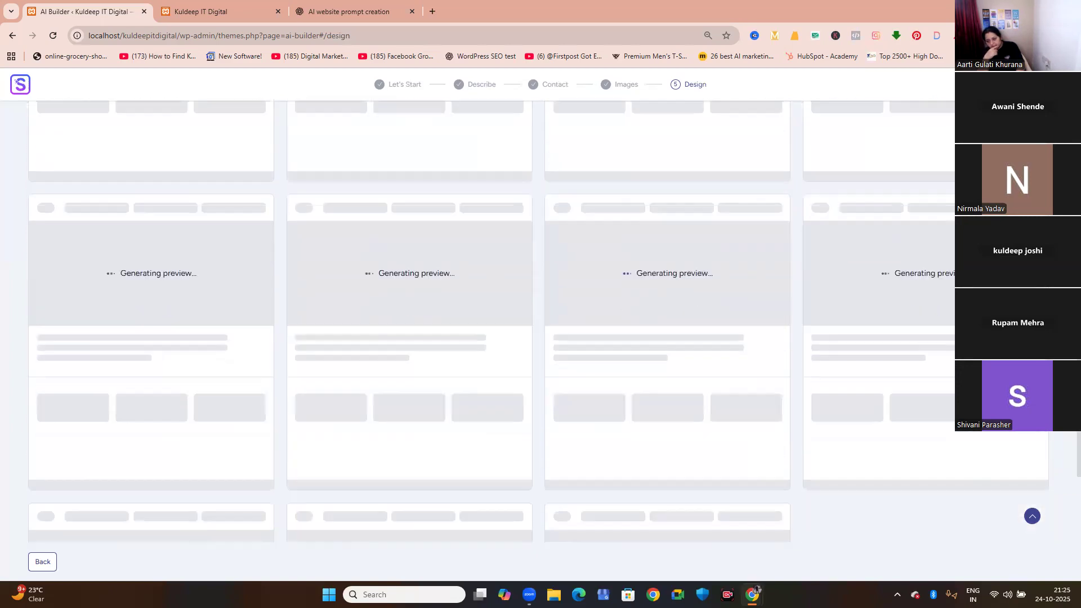
scroll(16, 80, "down", 3)
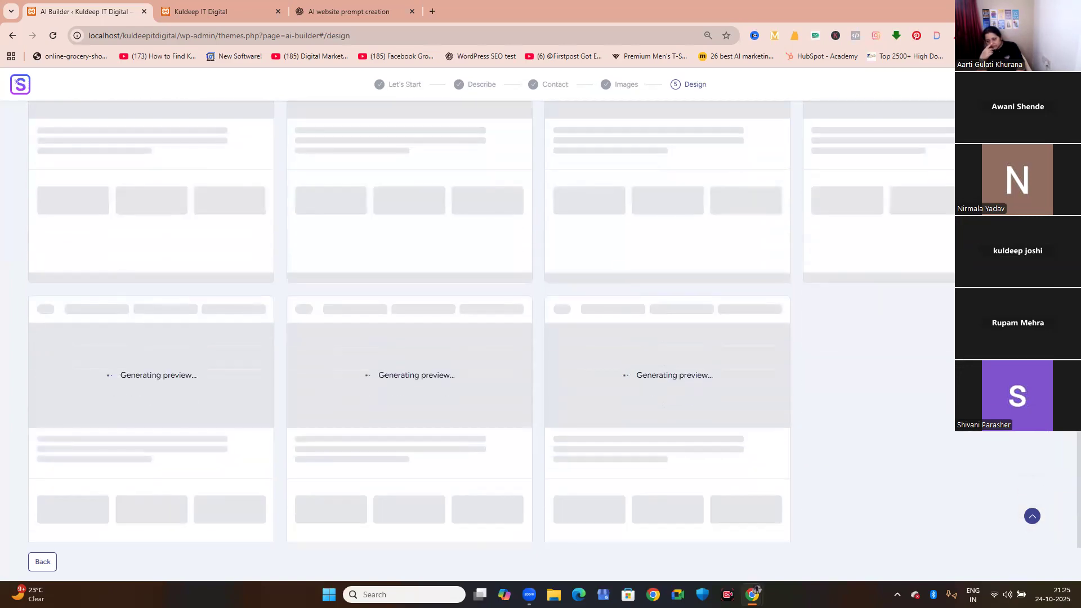
scroll(541, 320, "up", 9)
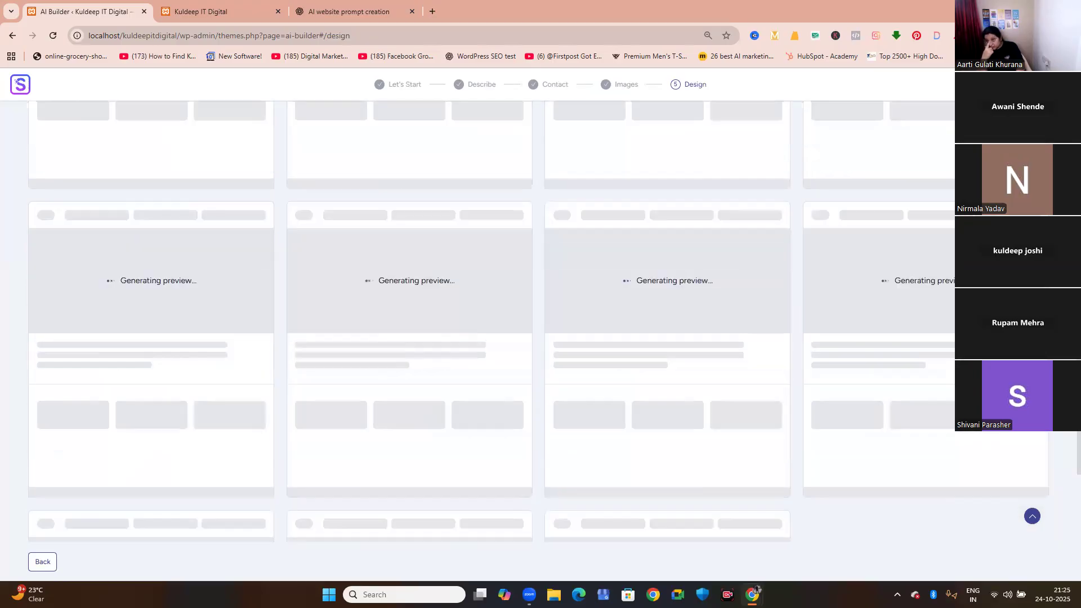
Compare the generated Elementor design previews, from Option 1 through Option 8.
scroll(540, 321, "up", 7)
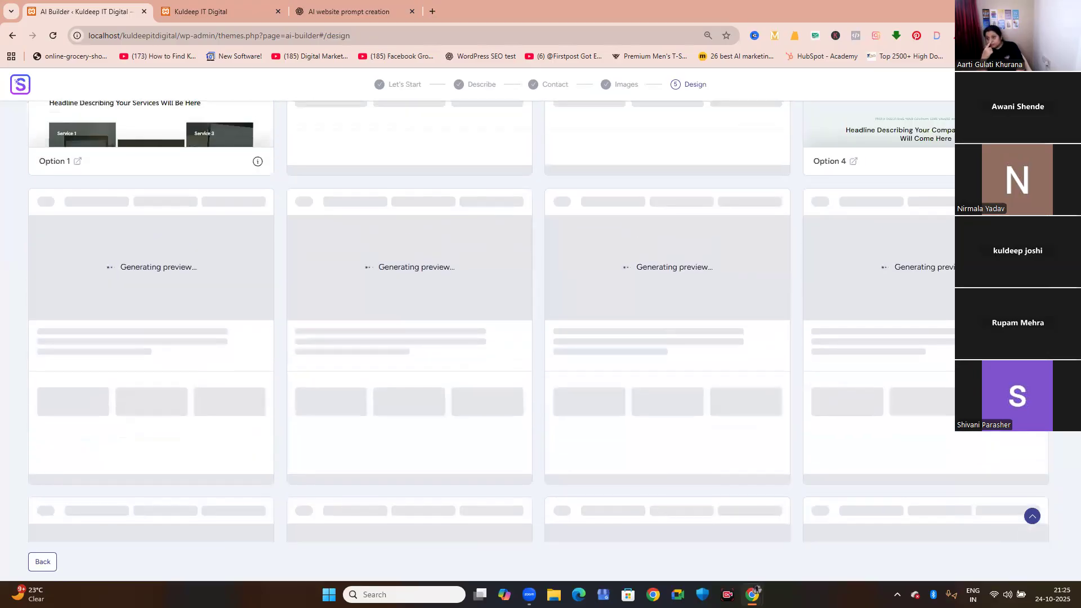
scroll(540, 320, "up", 1)
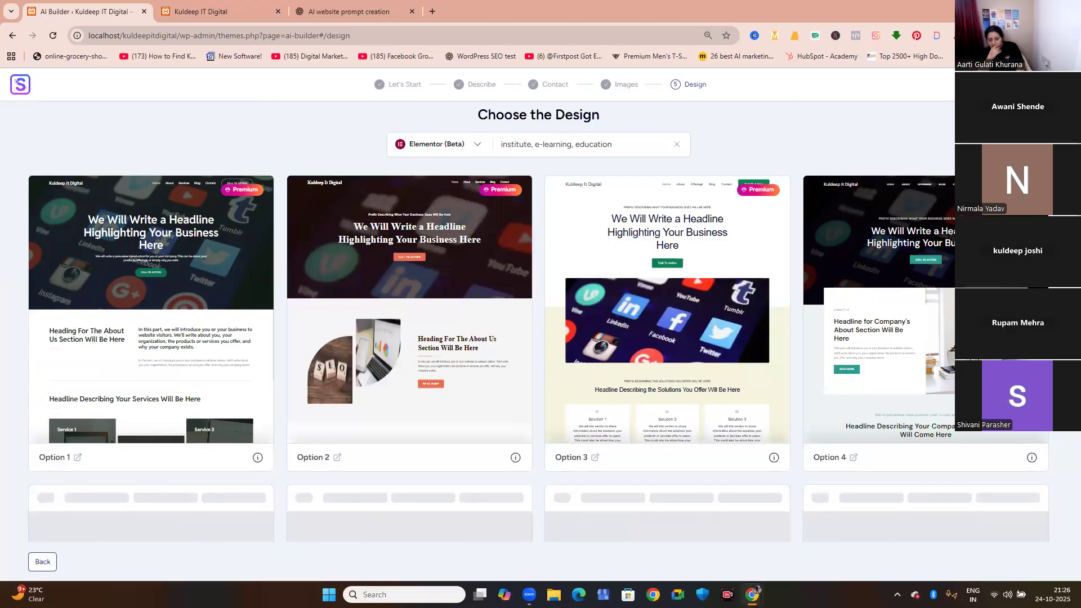
scroll(538, 320, "down", 2)
scroll(538, 321, "down", 1)
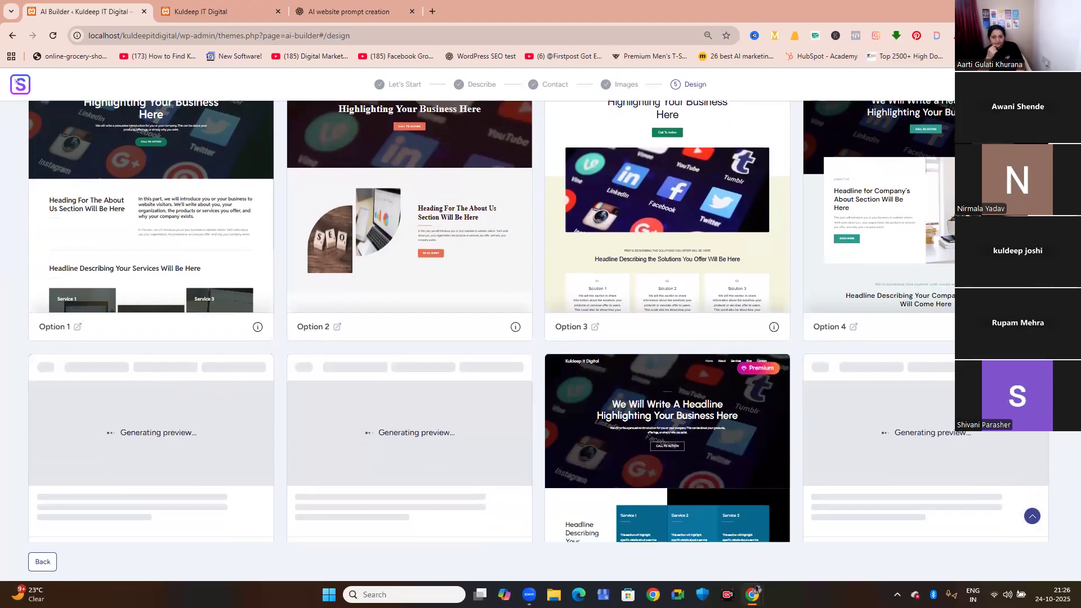
scroll(538, 321, "down", 1)
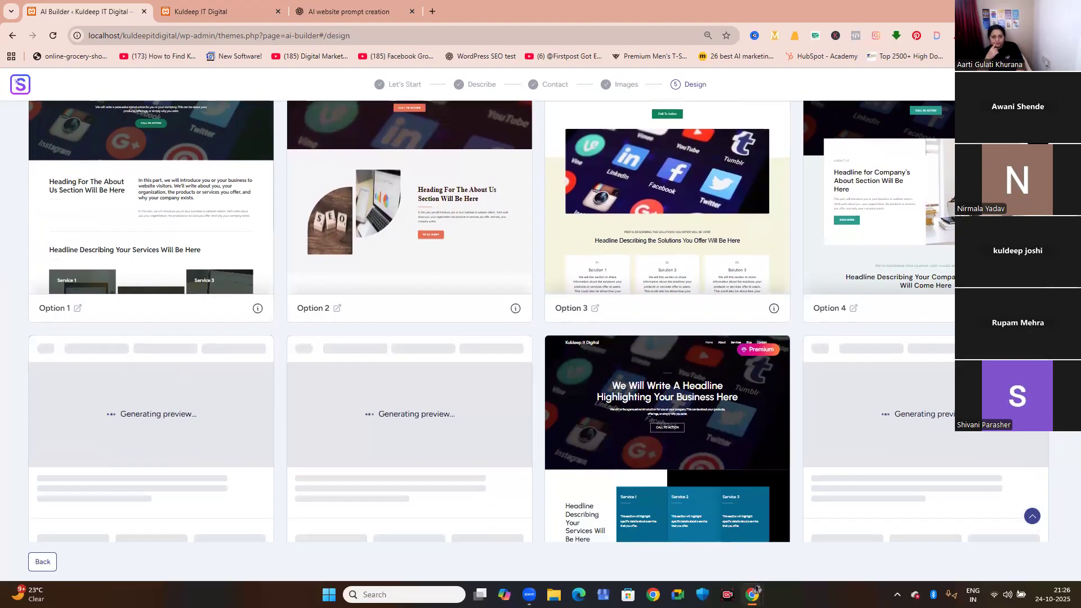
scroll(539, 321, "down", 1)
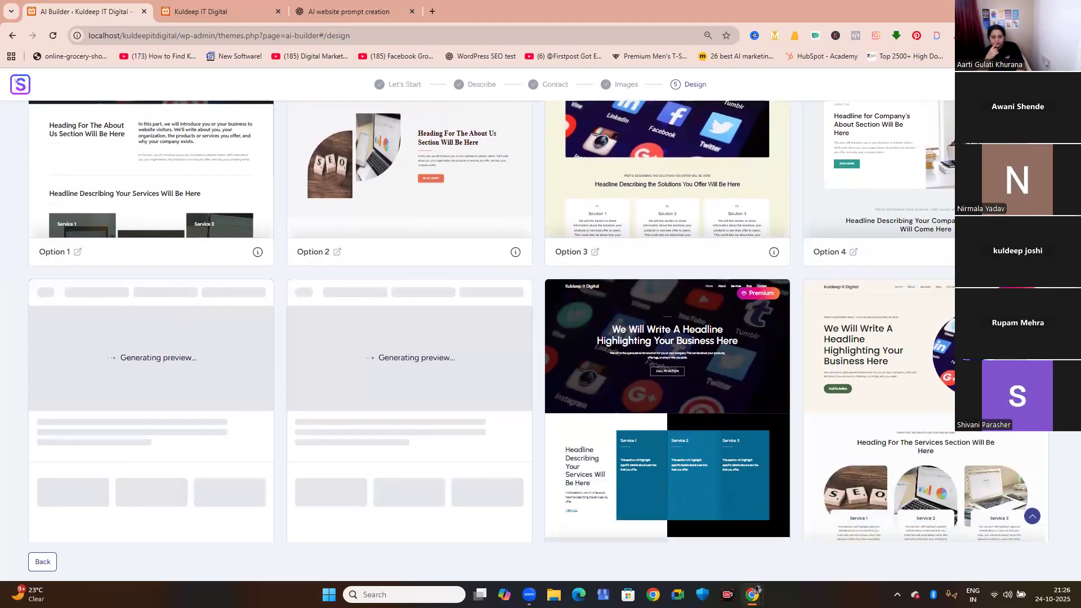
scroll(538, 321, "up", 2)
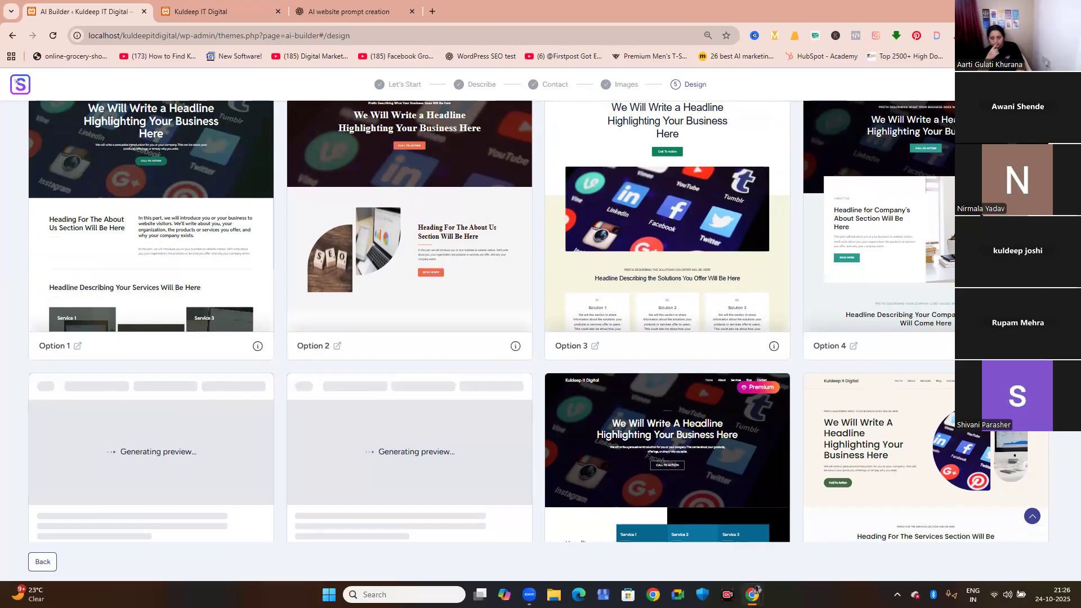
scroll(538, 321, "up", 1)
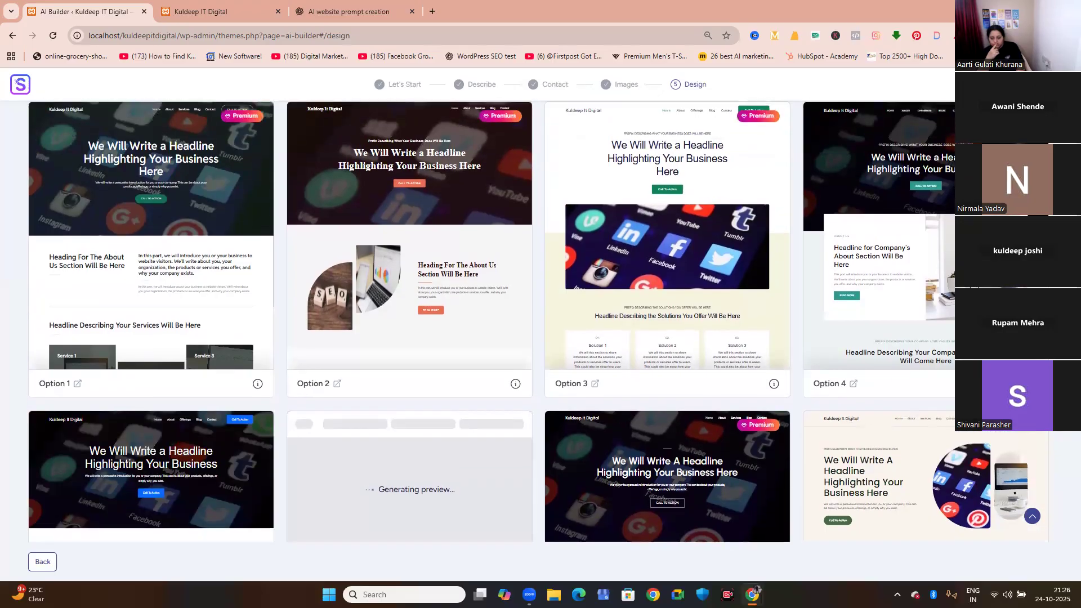
scroll(538, 321, "up", 1)
scroll(538, 321, "down", 2)
scroll(539, 321, "down", 3)
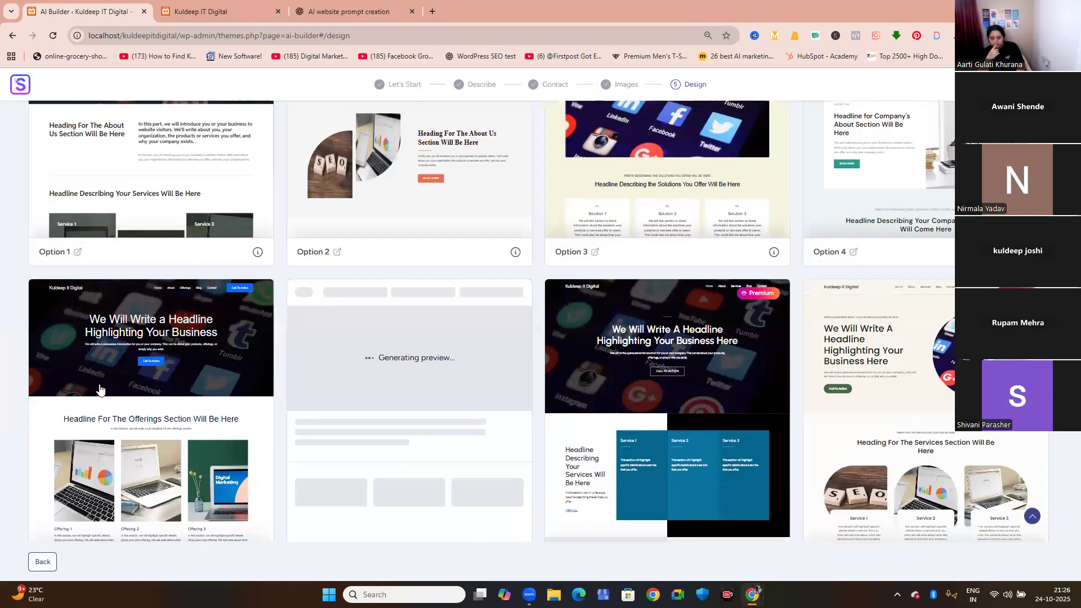
scroll(100, 389, "down", 2)
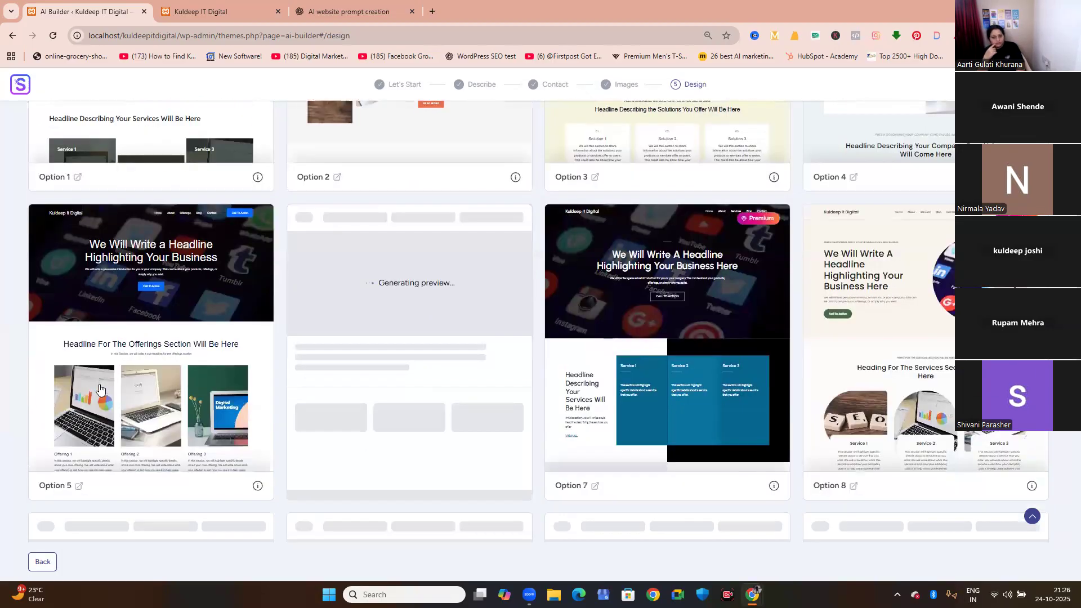
Open the Option 5 design and examine its full page preview from the hero section to the footer.
left_click(125, 342)
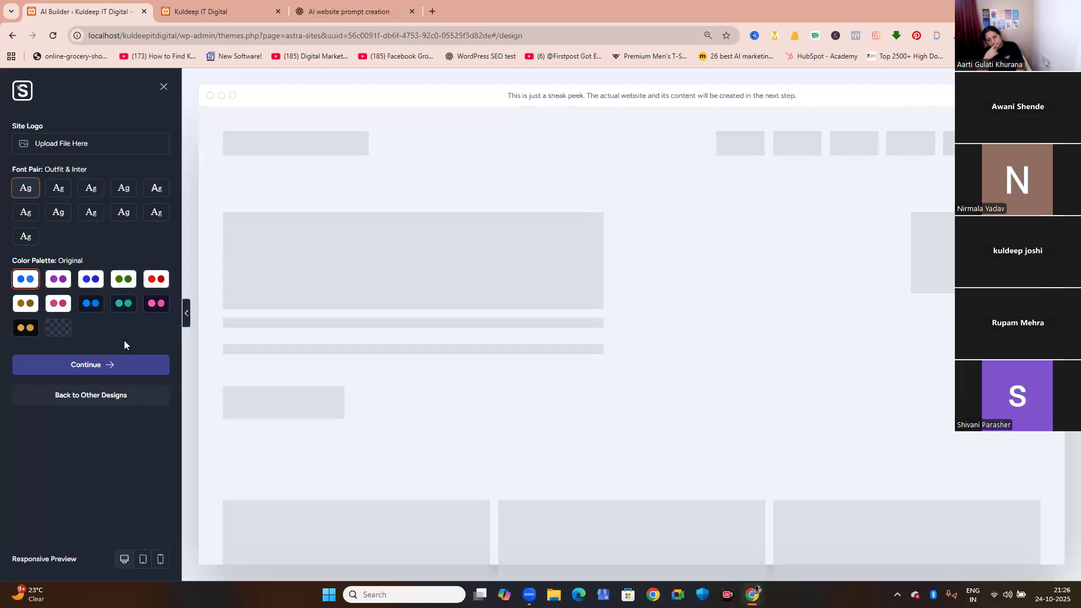
scroll(388, 332, "down", 10)
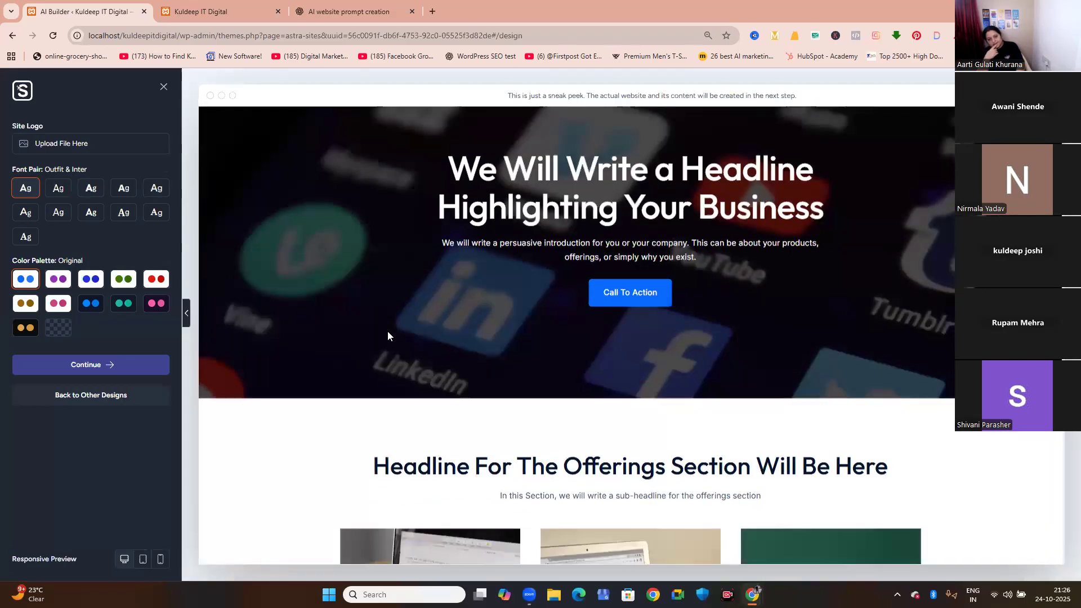
scroll(387, 335, "down", 10)
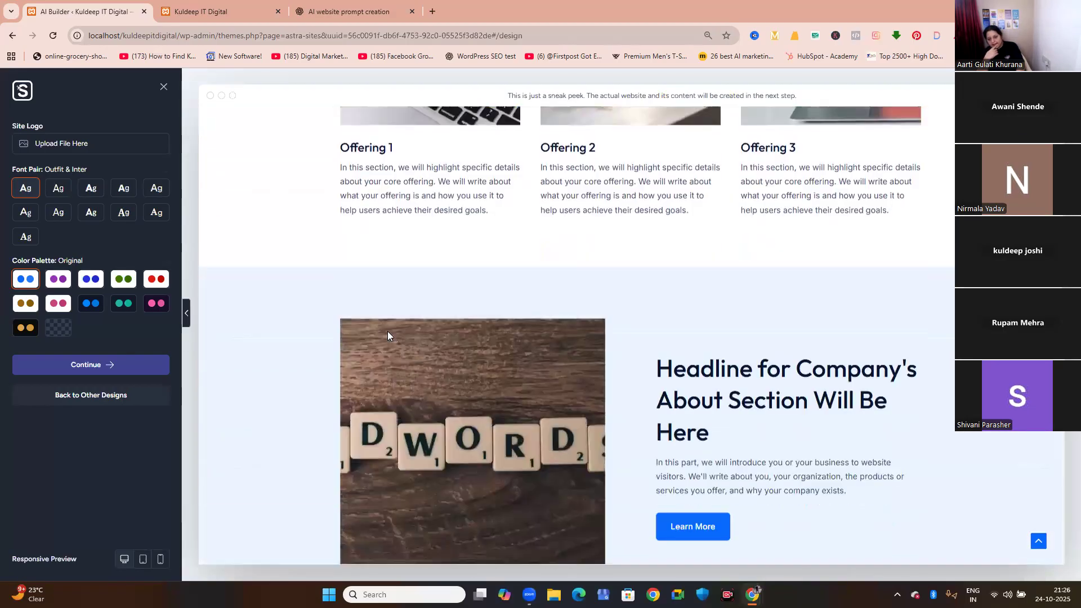
scroll(387, 335, "down", 10)
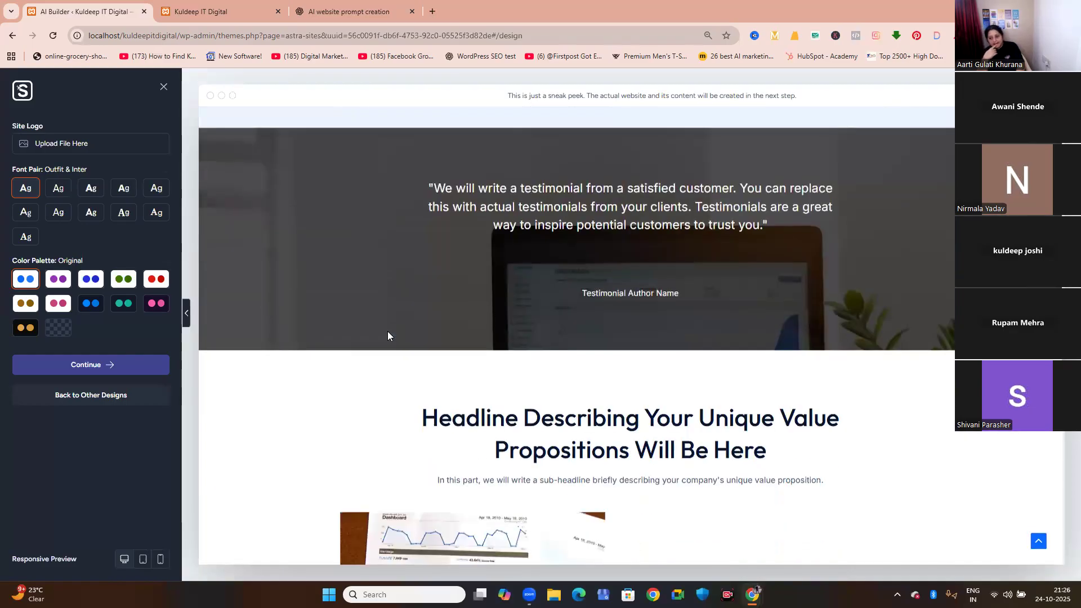
scroll(387, 335, "down", 4)
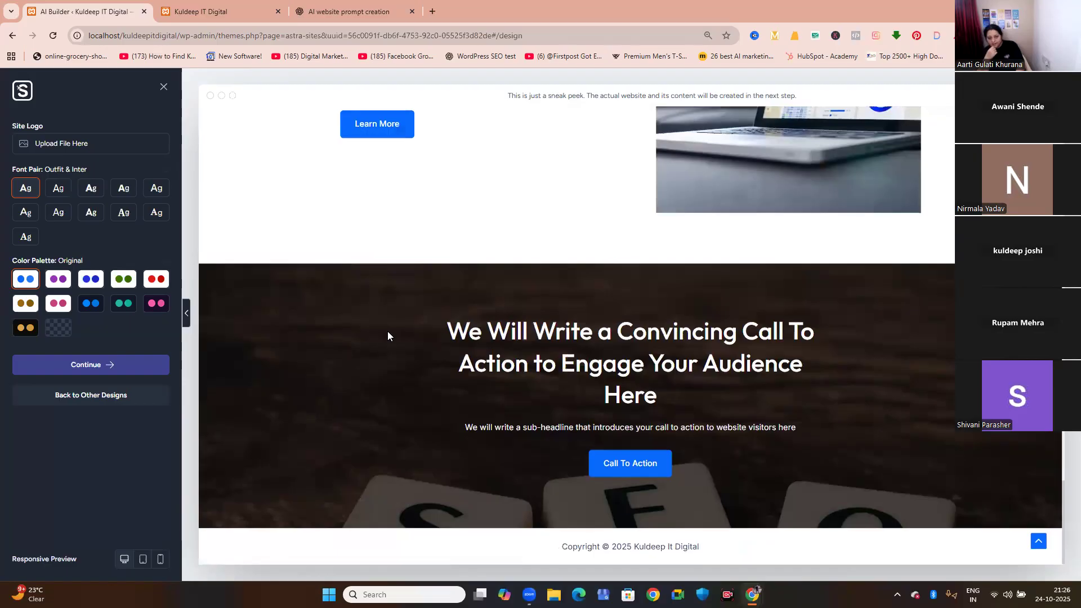
scroll(388, 336, "up", 7)
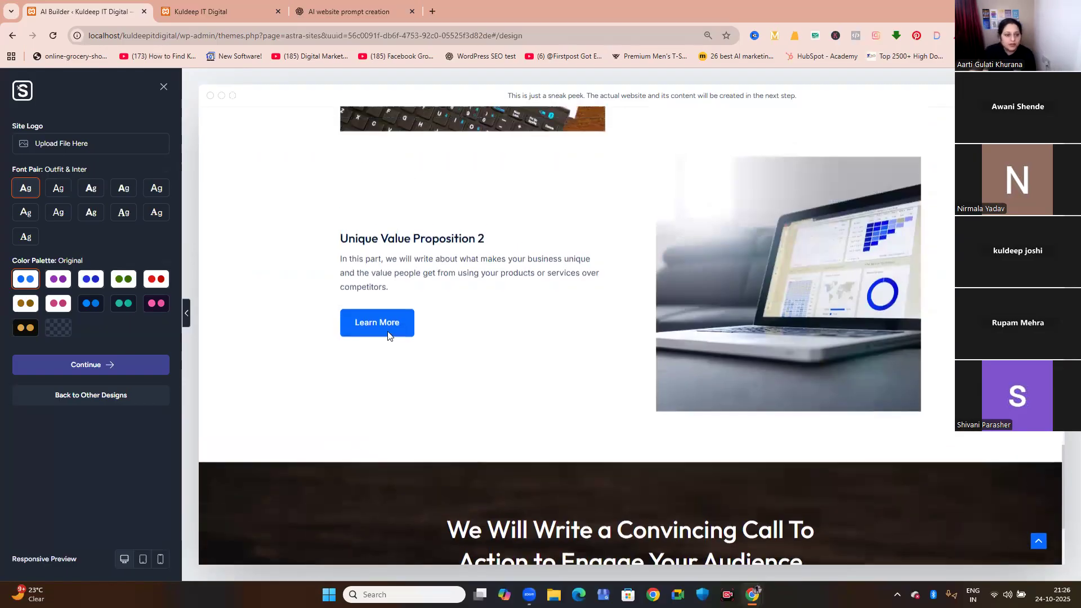
scroll(388, 336, "up", 3)
scroll(388, 336, "up", 15)
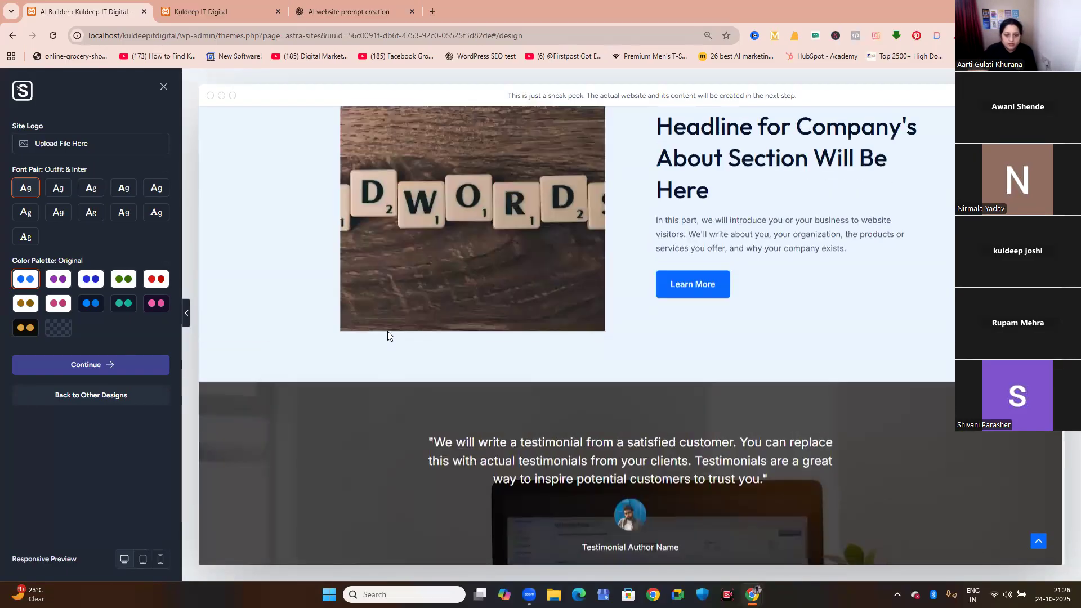
scroll(387, 336, "up", 5)
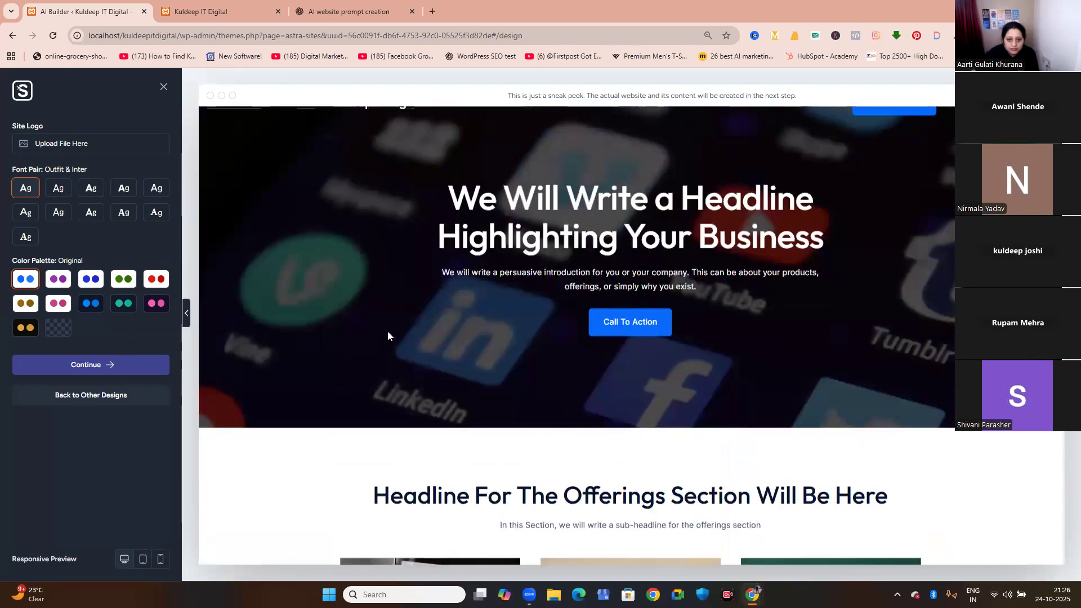
Try various preset color palettes and the Custom palette on the design, returning to the Original palette.
left_click(52, 288)
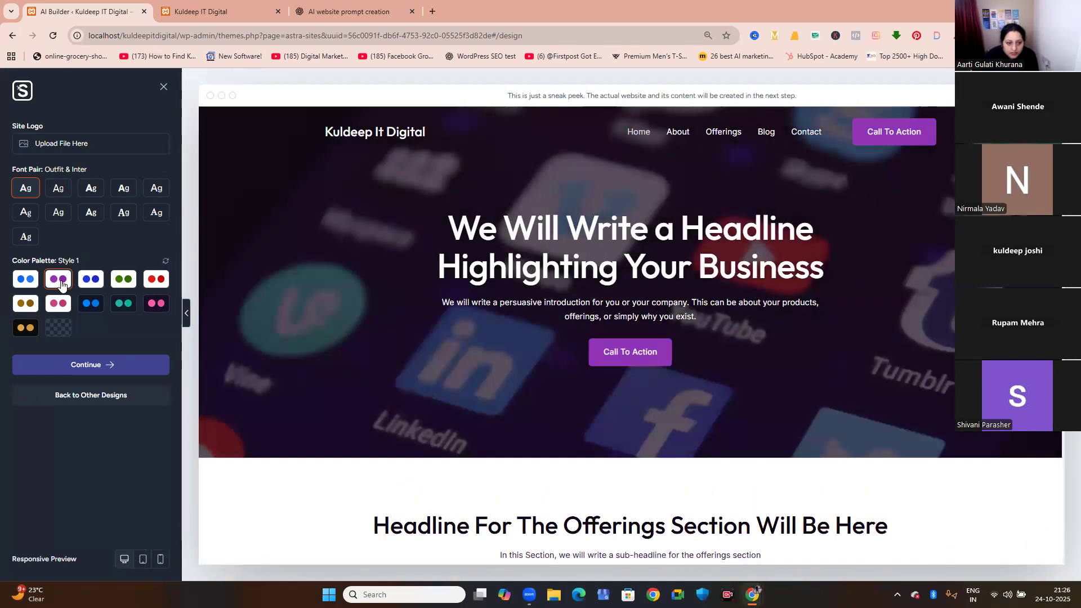
left_click(106, 283)
left_click(123, 282)
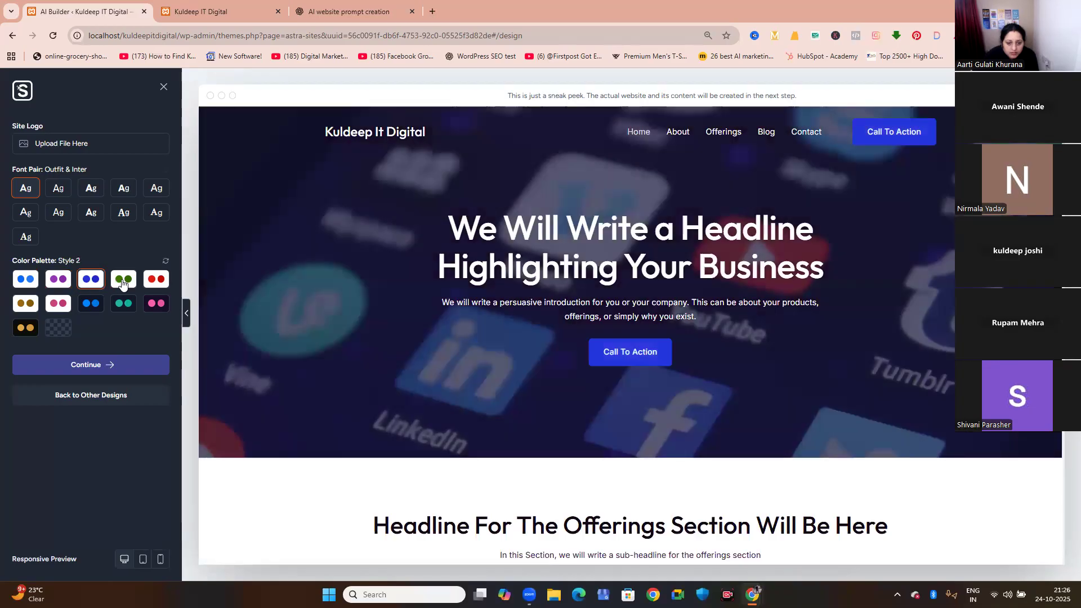
left_click(153, 283)
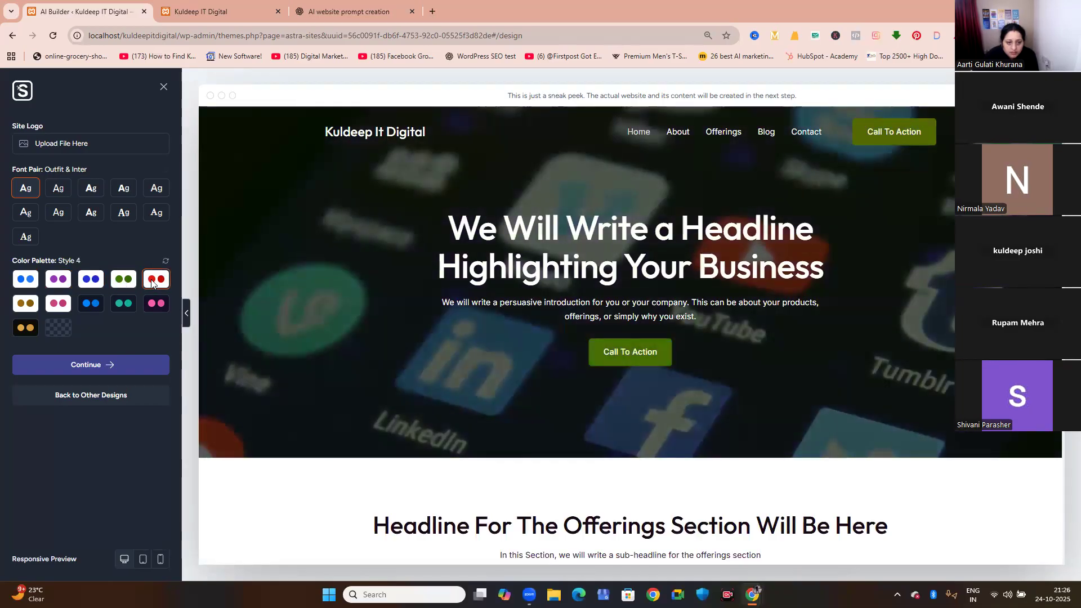
left_click(29, 306)
left_click(56, 306)
left_click(136, 311)
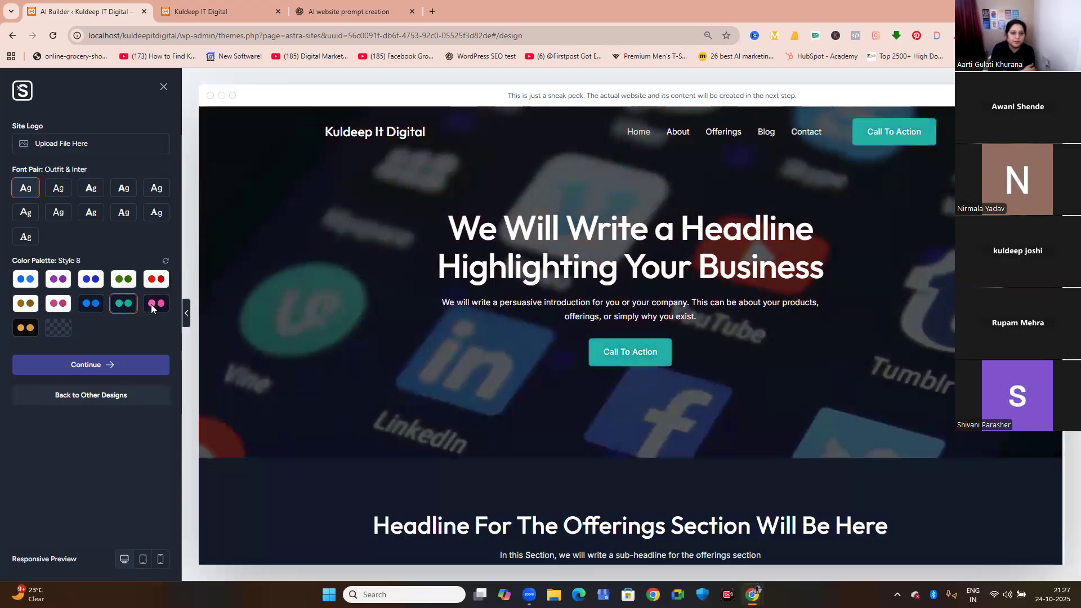
left_click(151, 303)
left_click(39, 331)
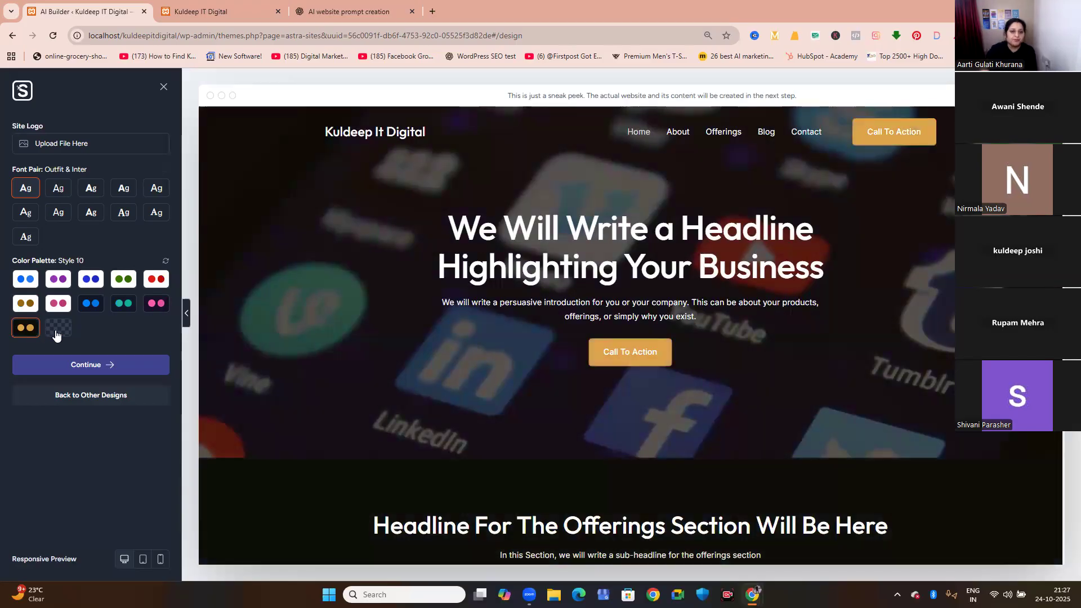
left_click(58, 328)
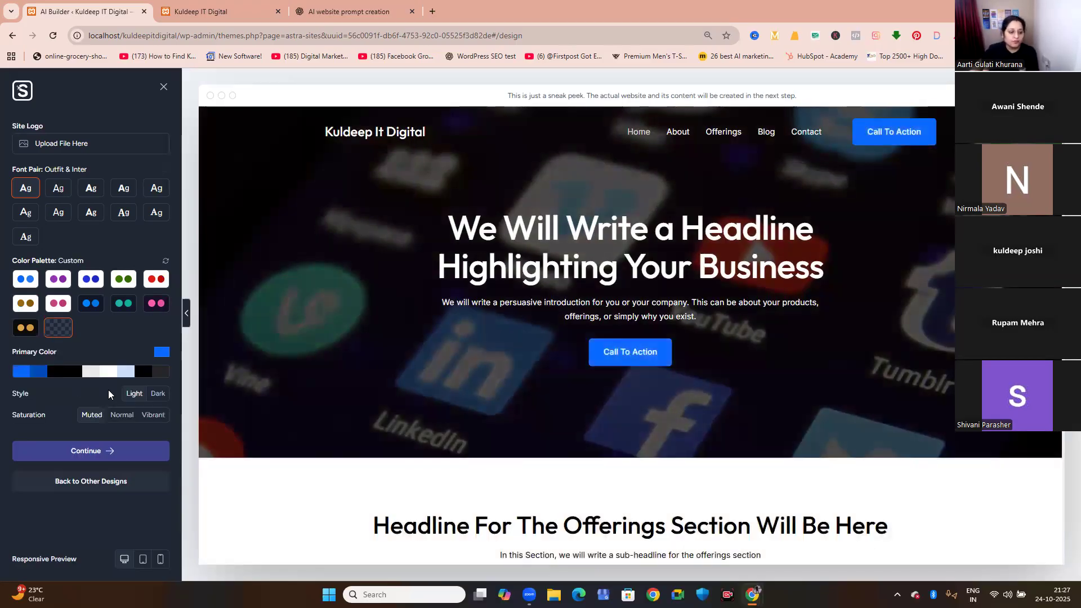
left_click(35, 281)
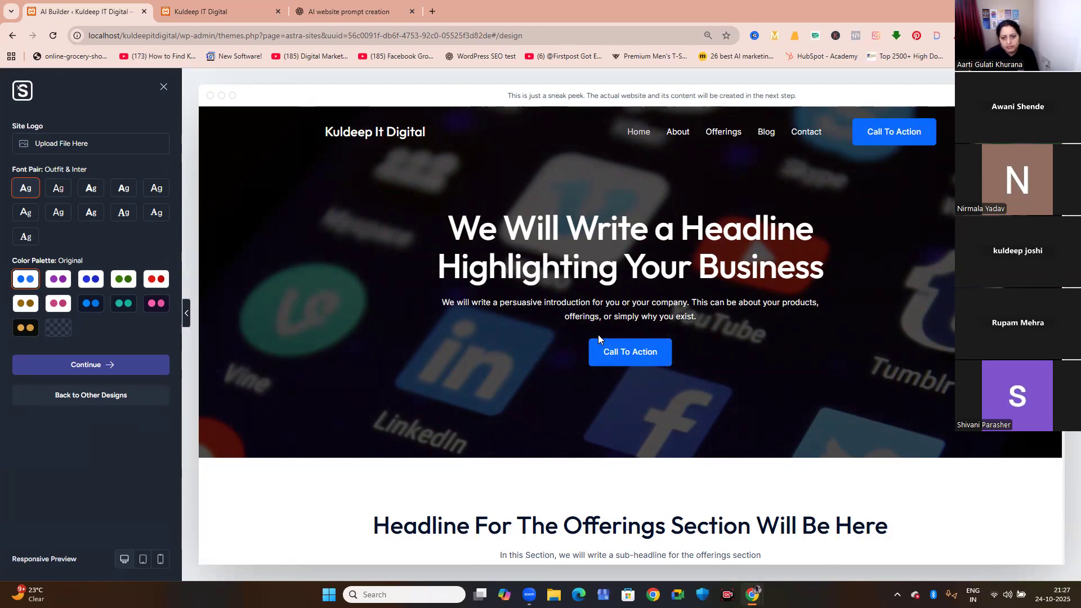
Continue with the customized design to feature selection and exclude SEO & Search Visibility and Automation & Integrations.
left_click(88, 370)
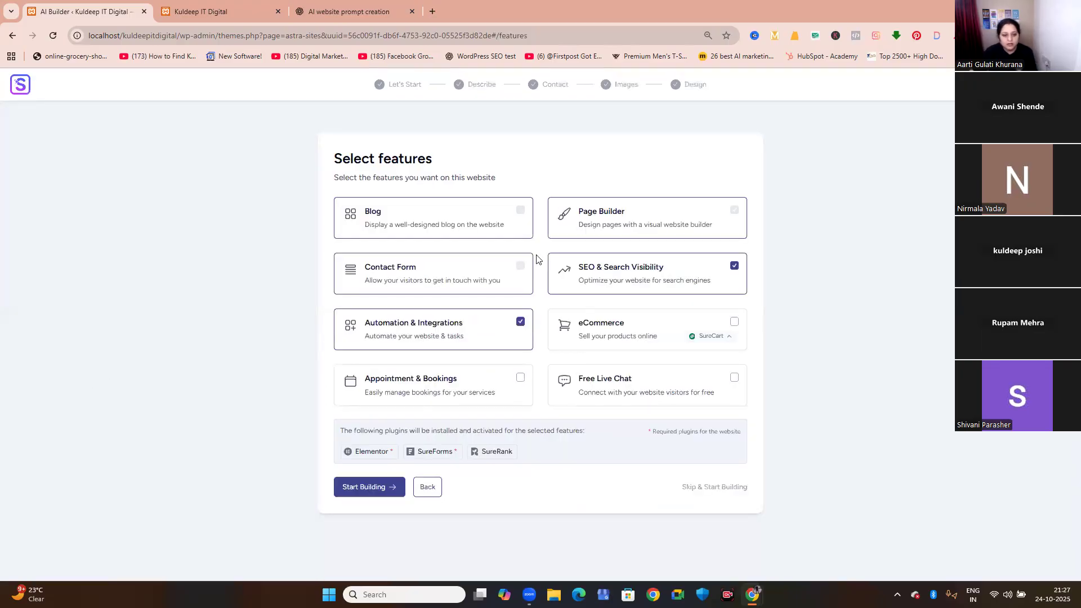
left_click(734, 266)
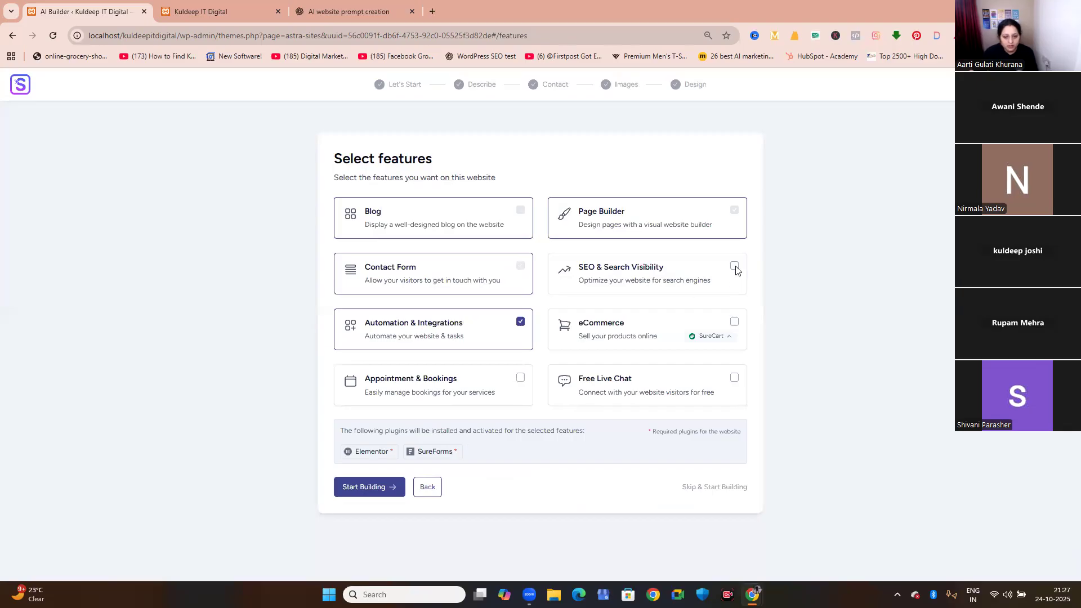
left_click(519, 323)
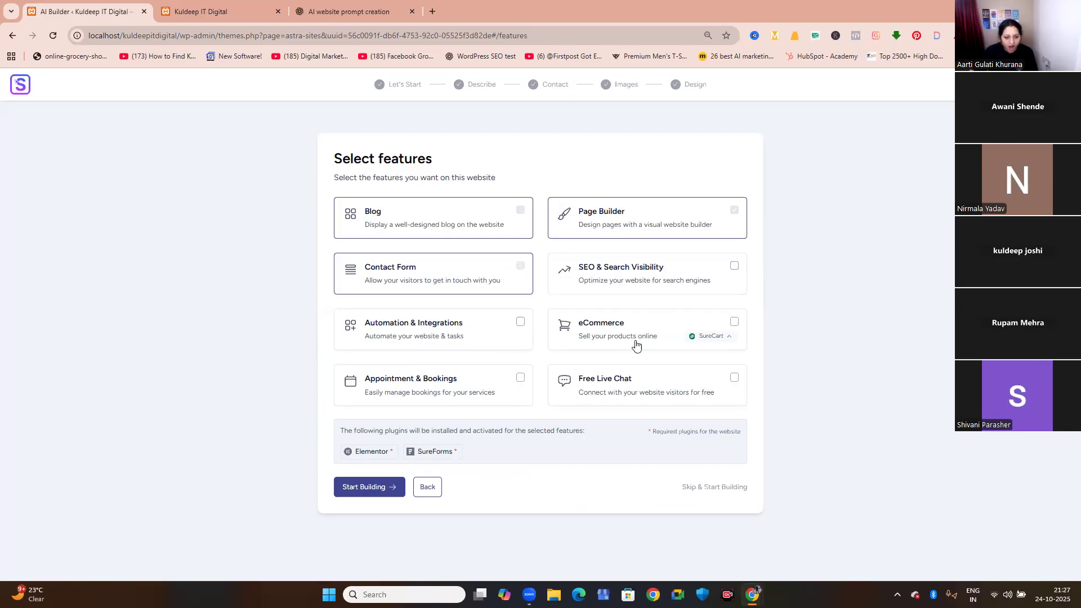
Start building the site and sign up for the required ZipWP account with Google.
left_click(354, 488)
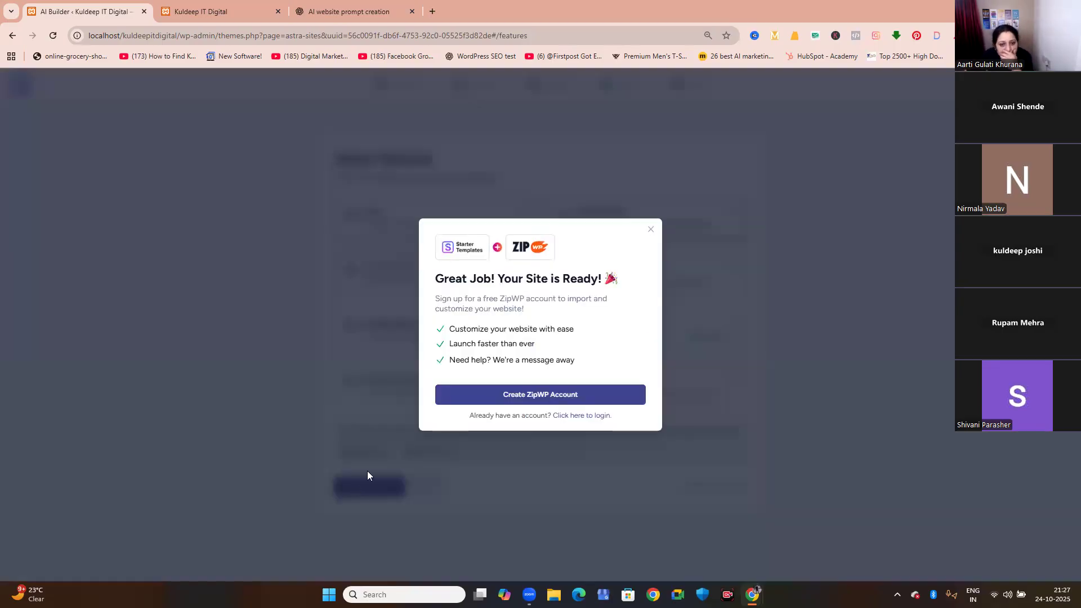
left_click(553, 395)
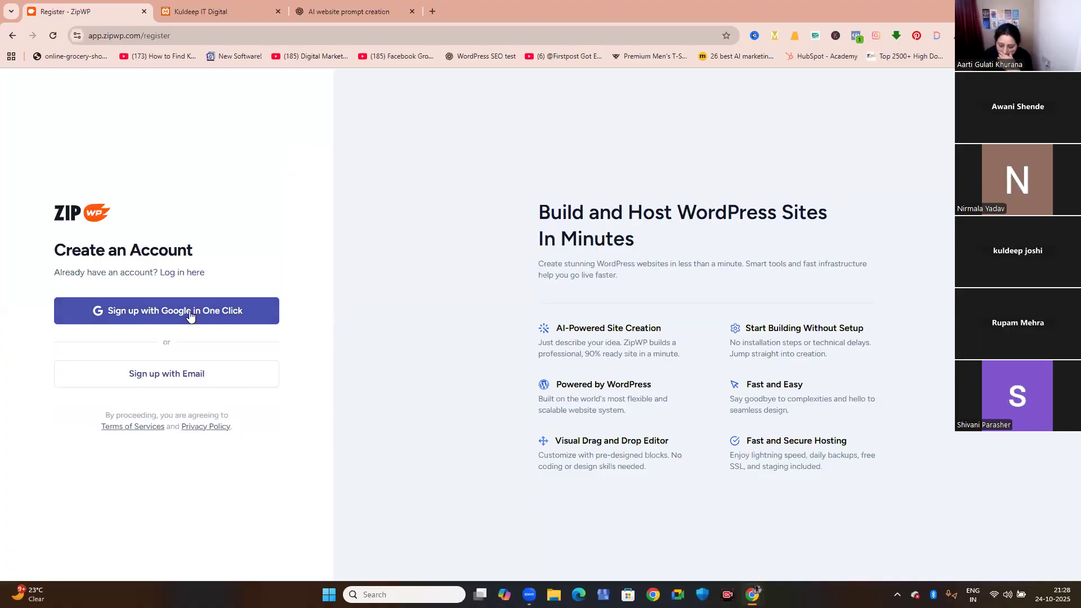
left_click(191, 317)
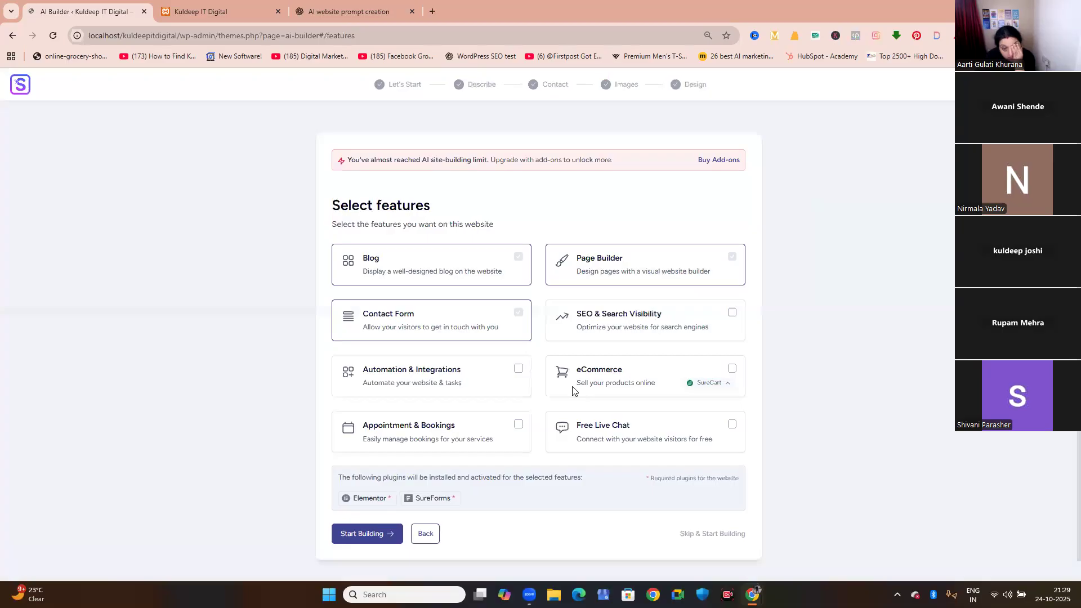
Dismiss the Pro plan upgrade offer and start building the website with the selected features.
scroll(530, 453, "down", 2)
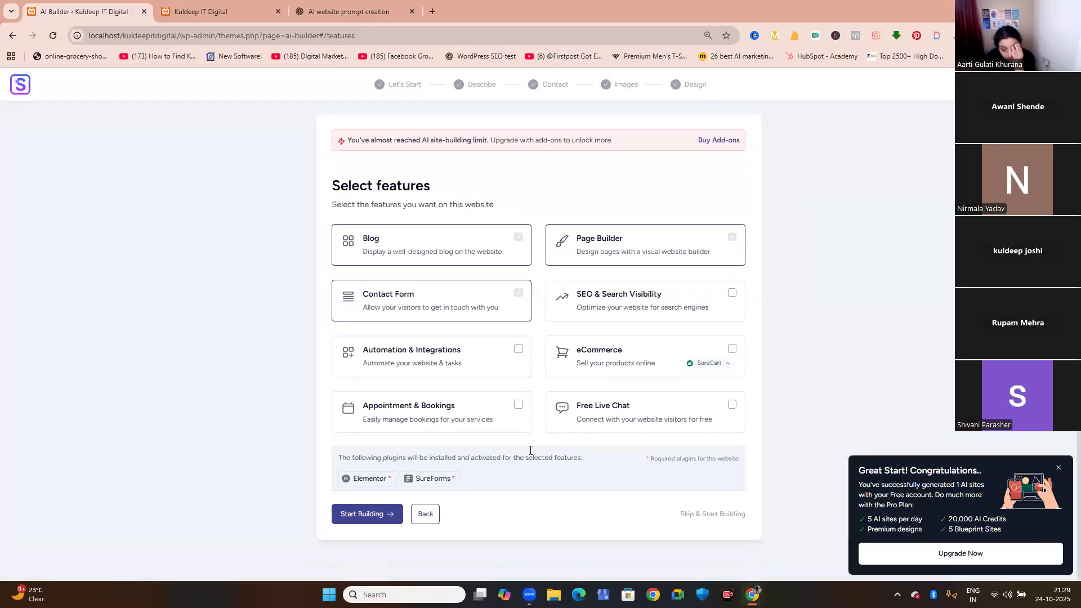
left_click(1058, 468)
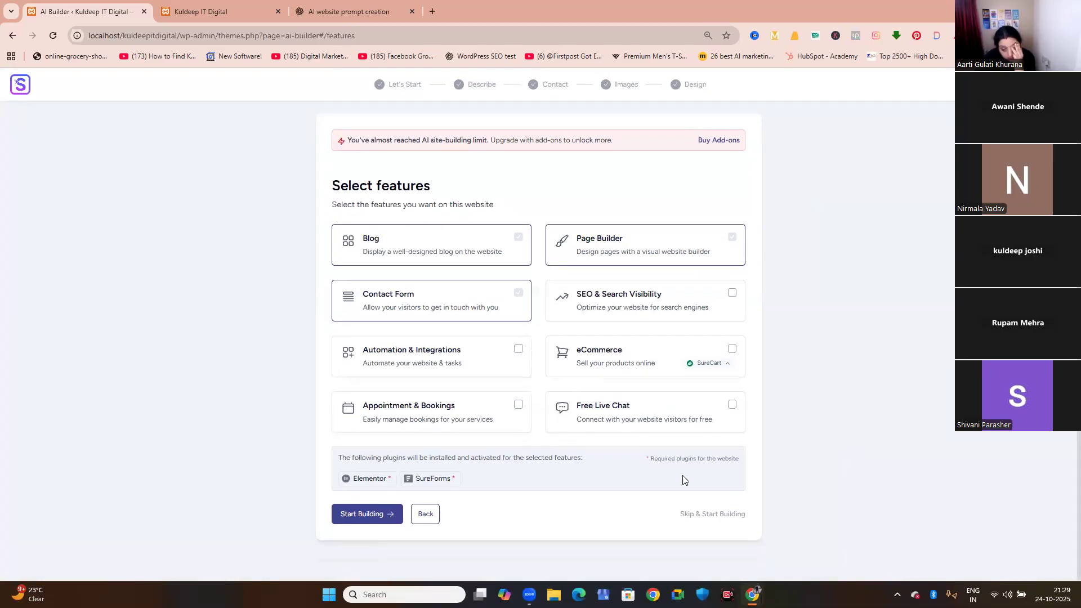
left_click(392, 514)
left_click(485, 363)
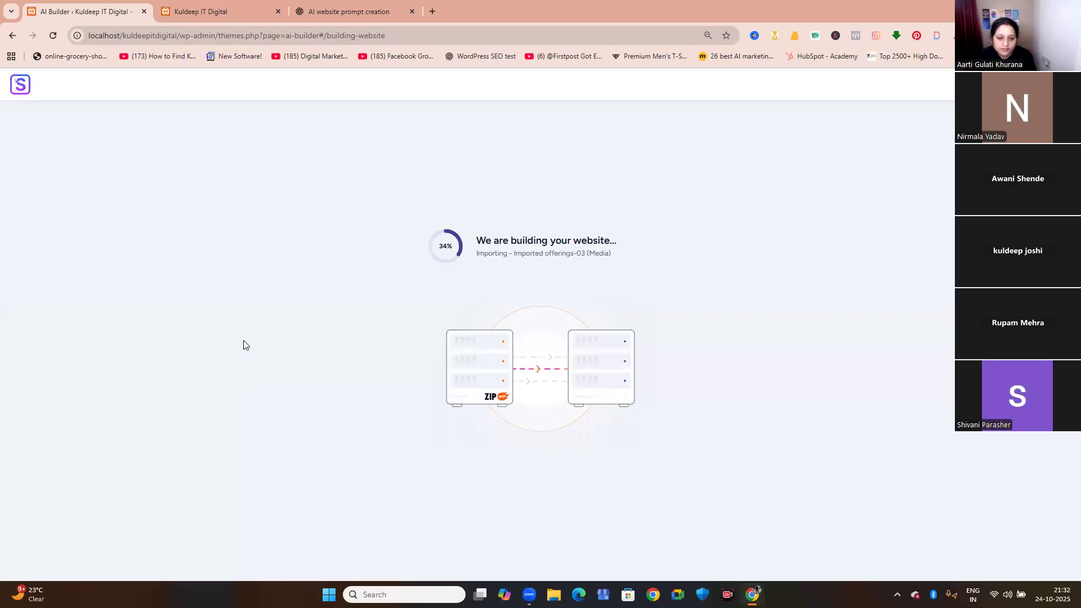
Search Google for online grocery shopping jodhpur in a new browser tab.
left_click(236, 17)
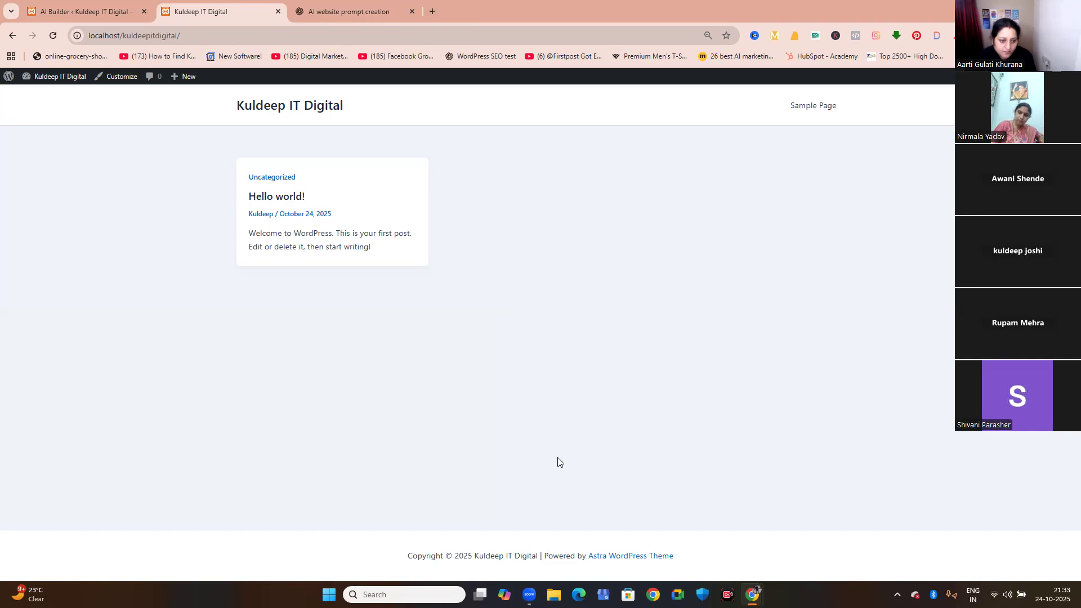
left_click(432, 11)
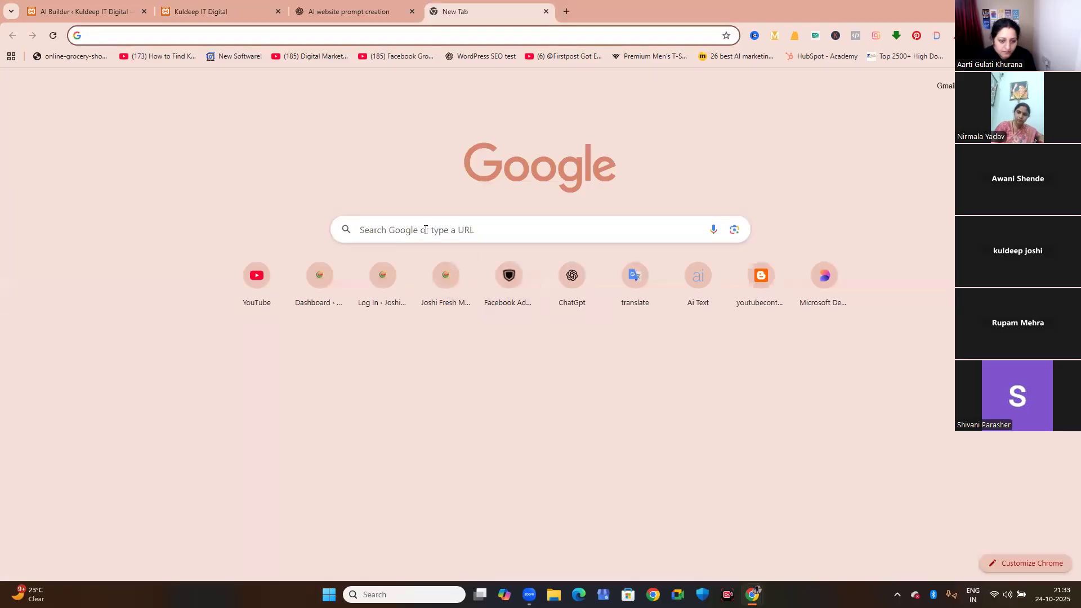
left_click(426, 229)
type("on")
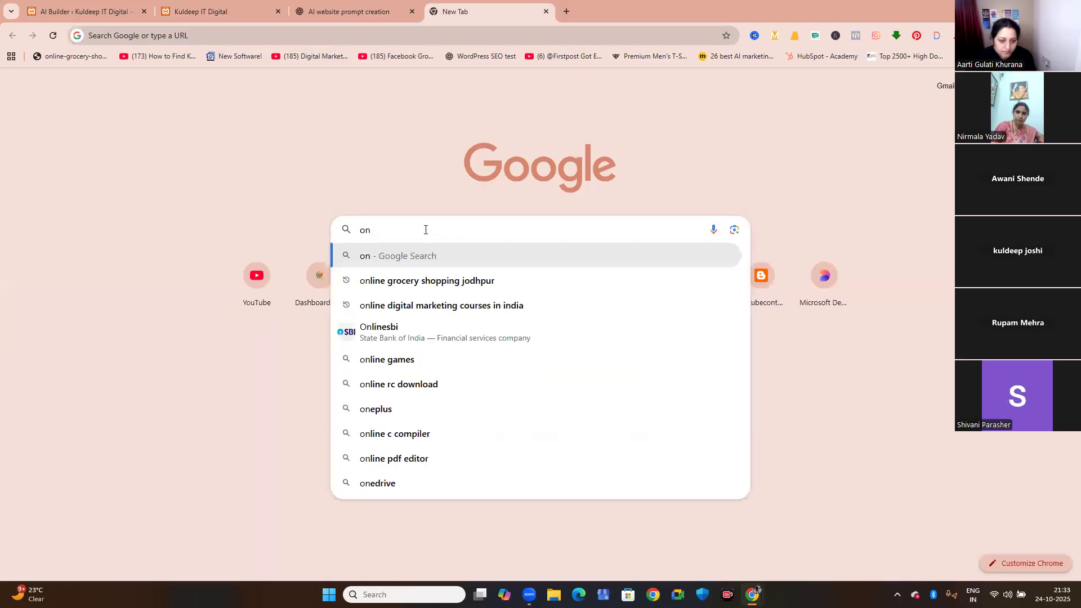
type("l")
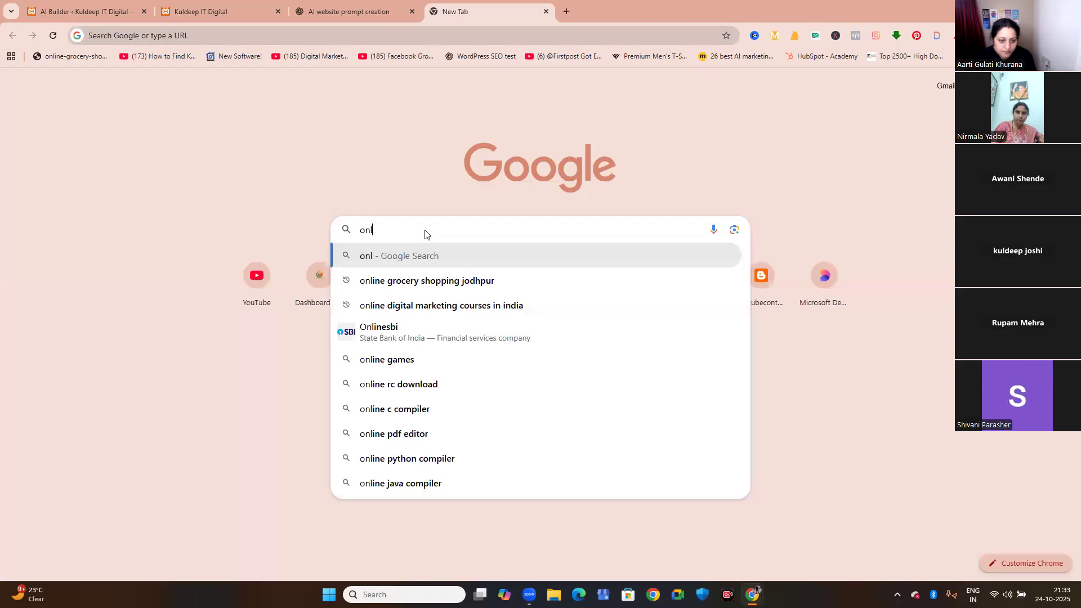
key("Down")
key("Return")
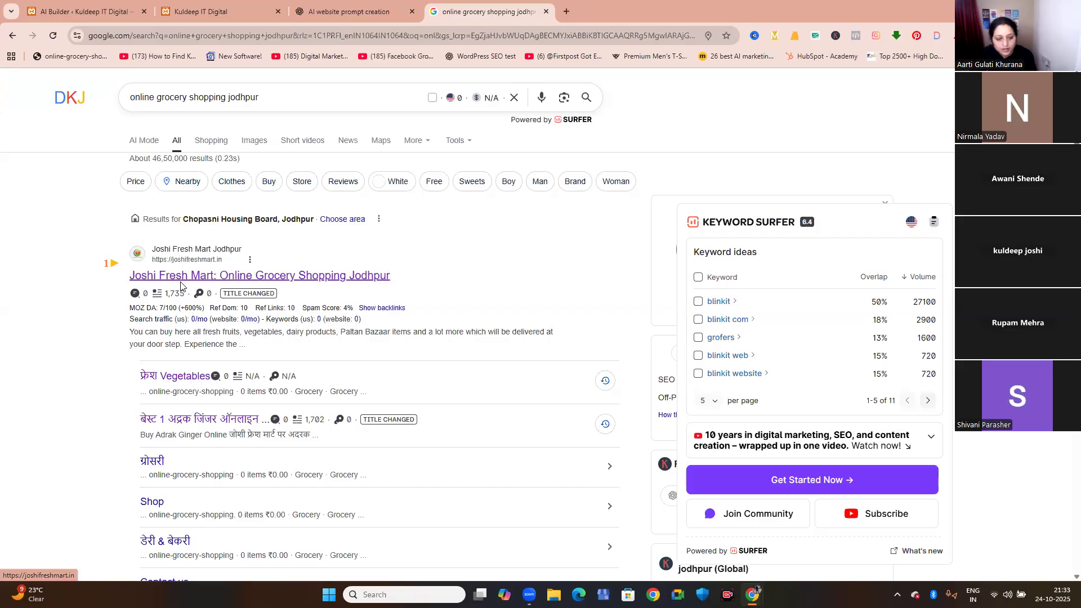
Change the Google query to buy online lemon jodhpur and run the search.
left_click_drag(268, 103, 159, 100)
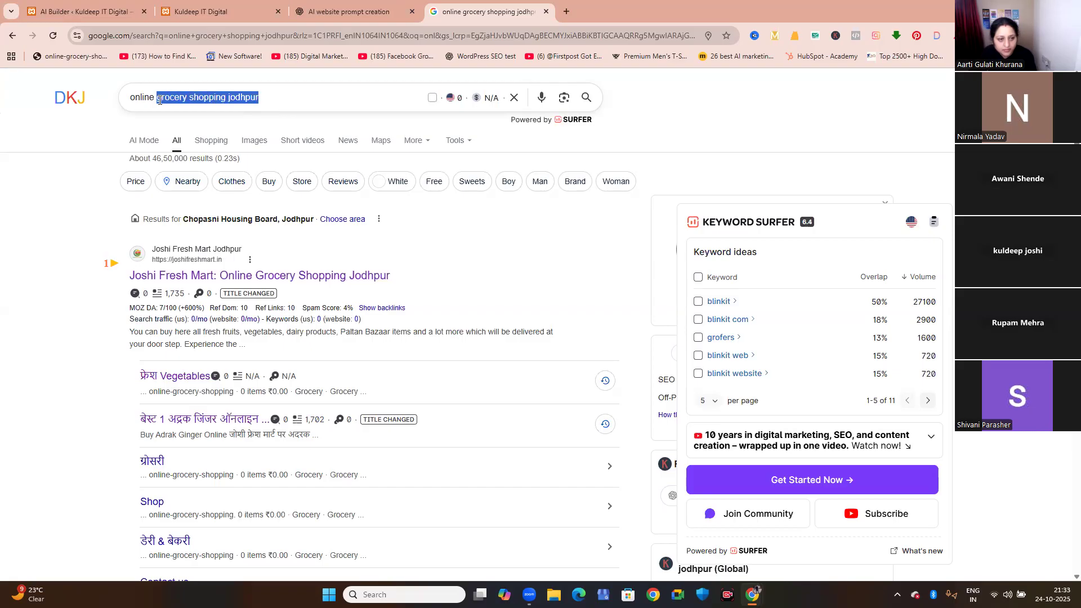
key("BackSpace")
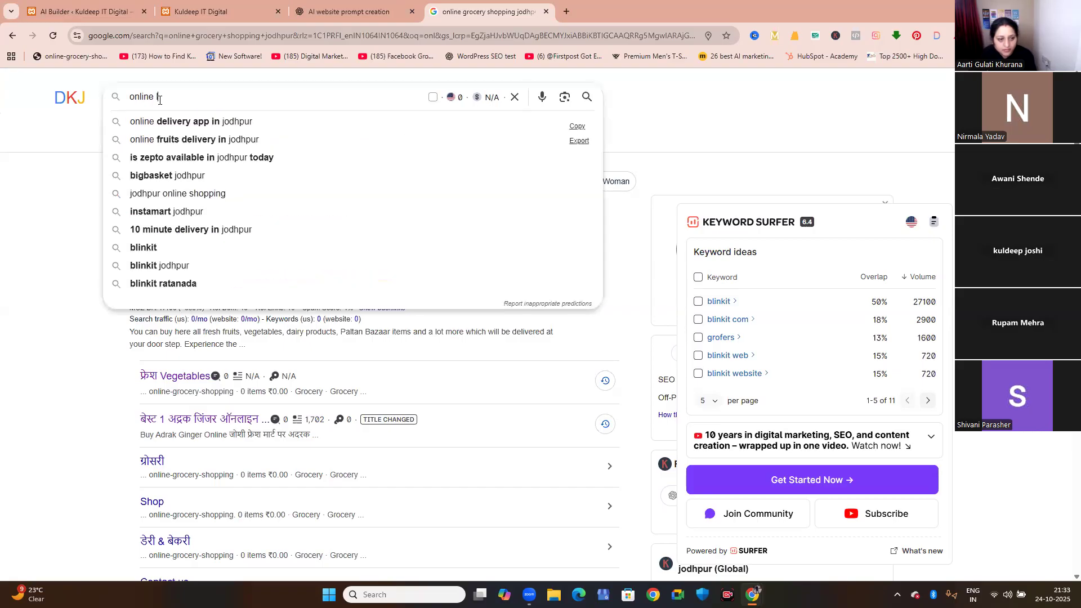
type("lemon")
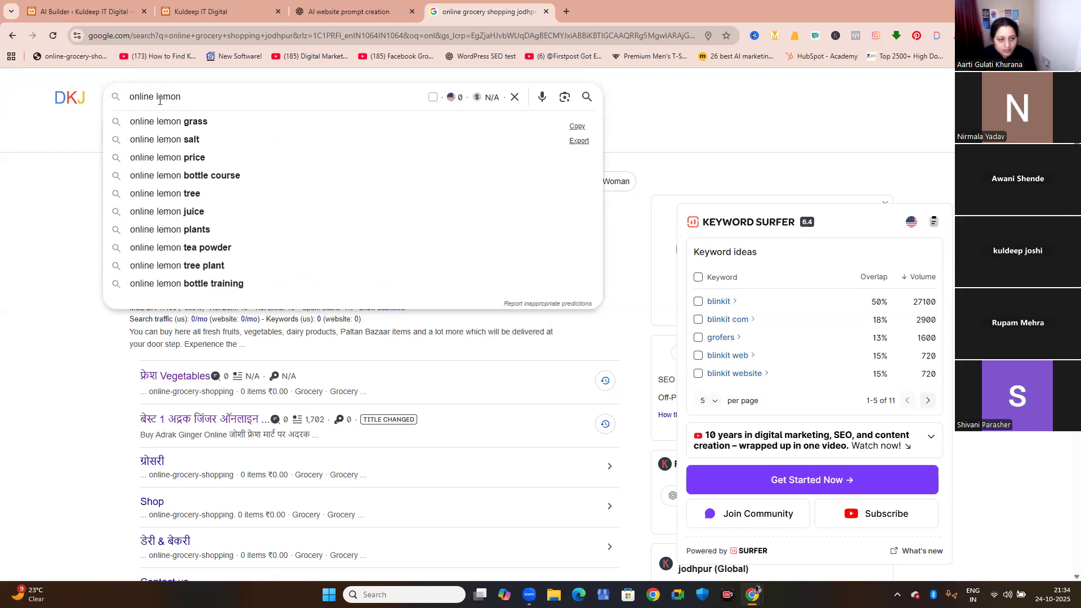
key("Home")
type("buy")
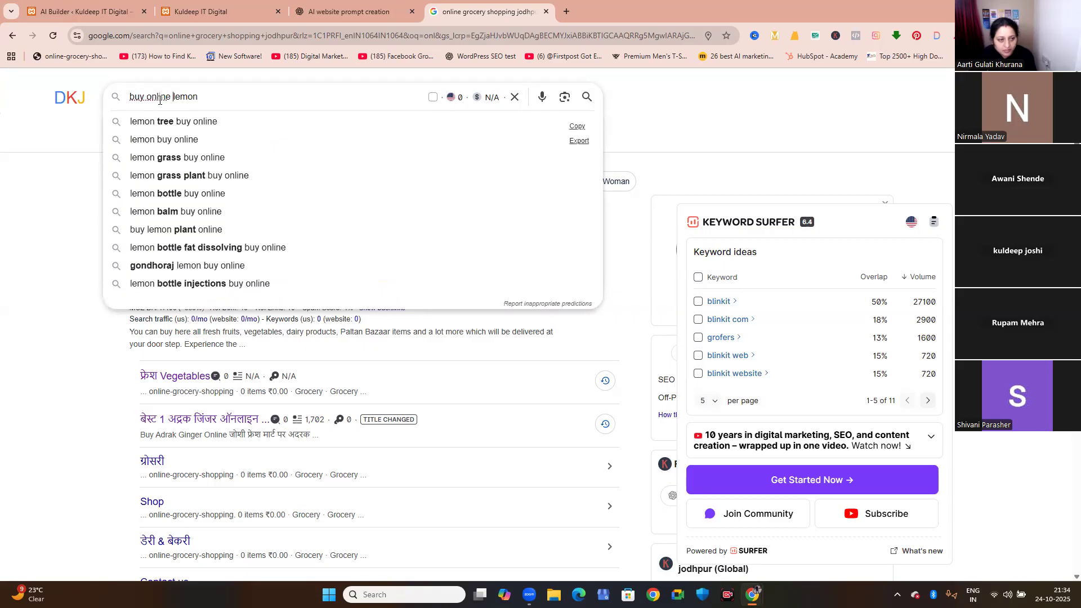
key("End")
type("jodhpur")
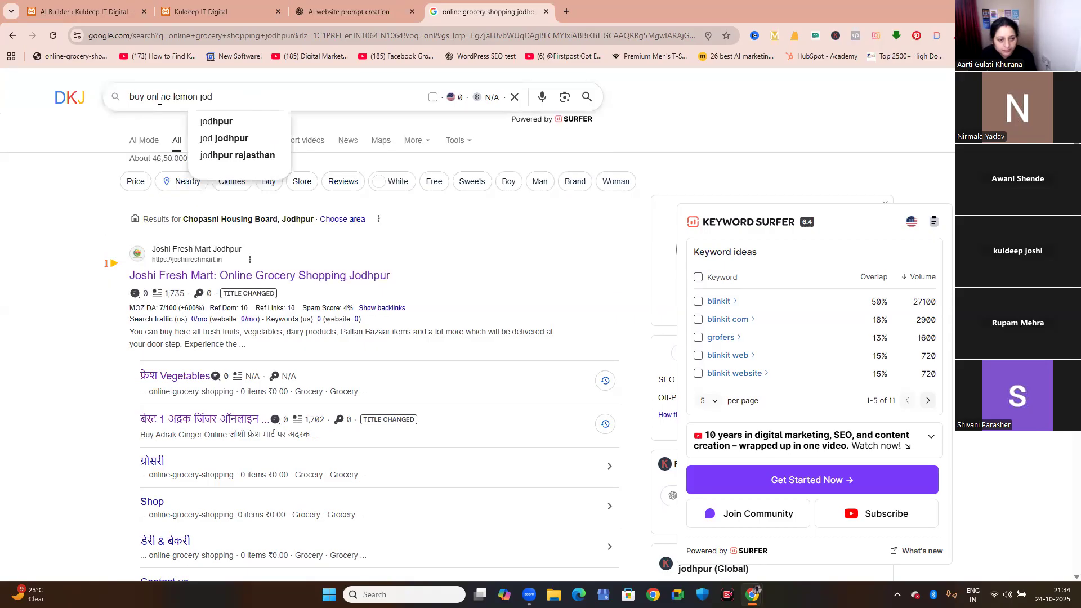
key("Return")
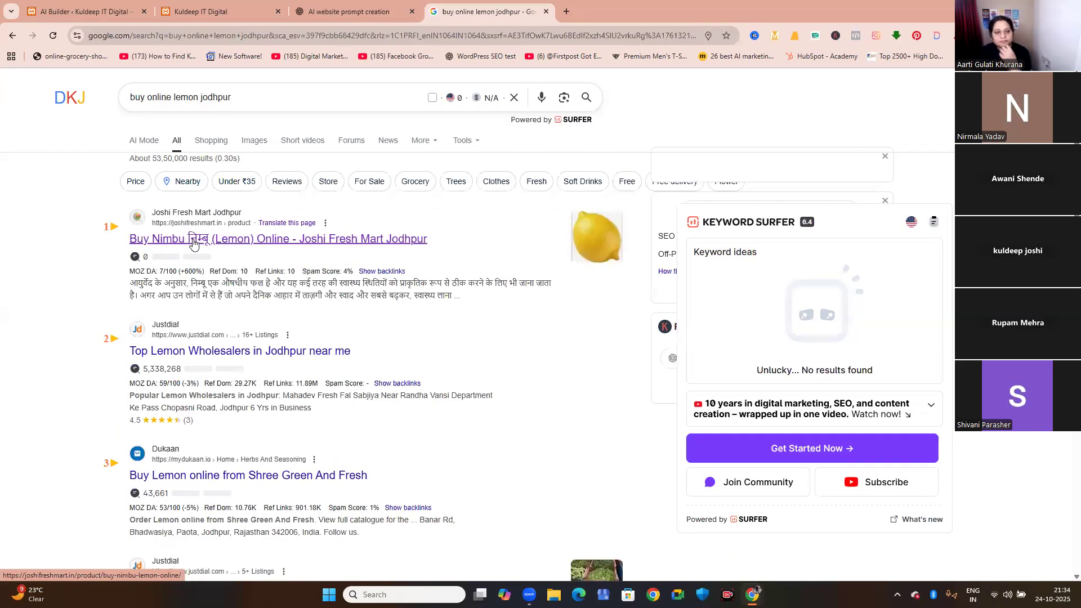
Open the Joshi Fresh Mart lemon product result and examine its purchase options, description and related products.
left_click(194, 244)
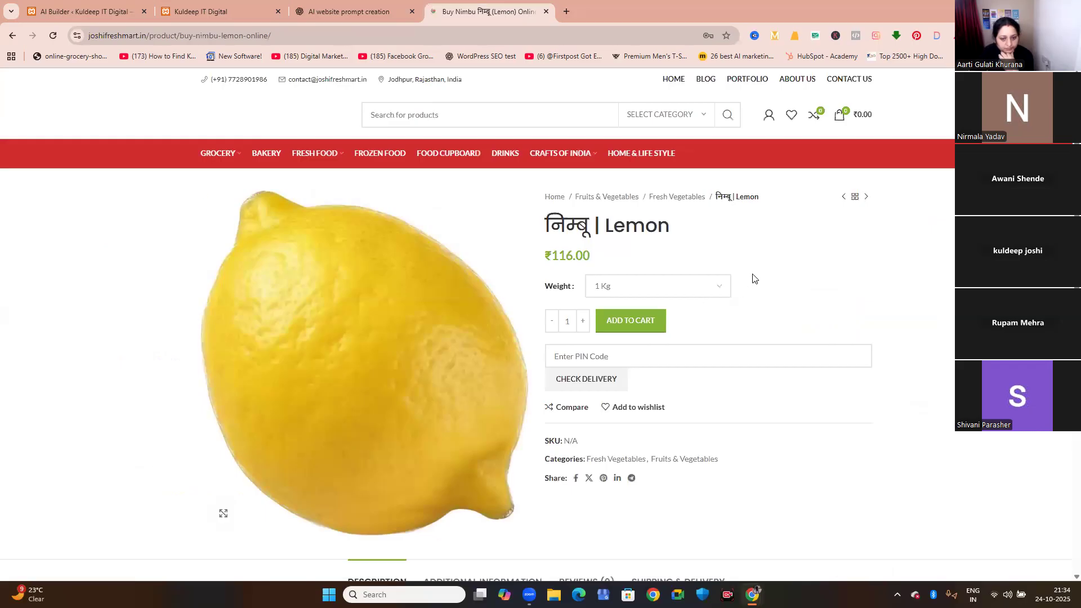
scroll(769, 303, "down", 2)
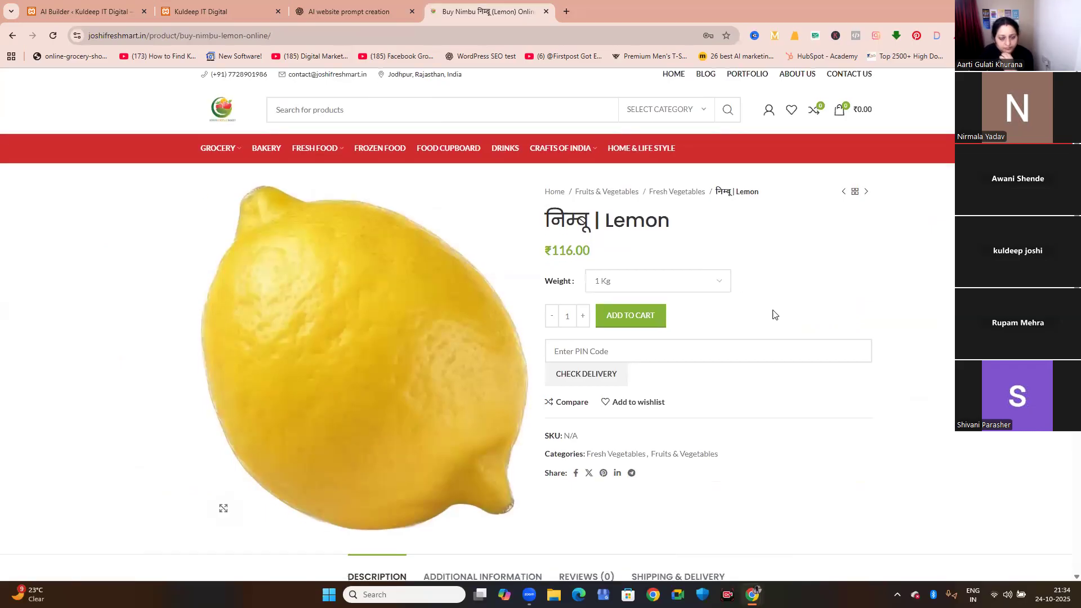
scroll(346, 456, "down", 3)
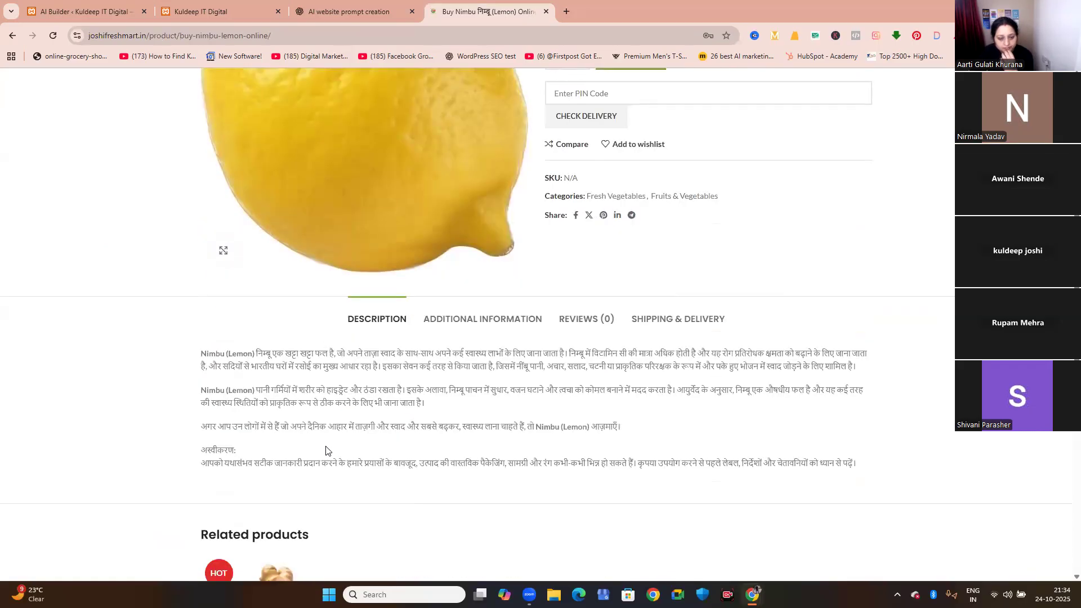
scroll(326, 451, "down", 3)
scroll(660, 392, "down", 2)
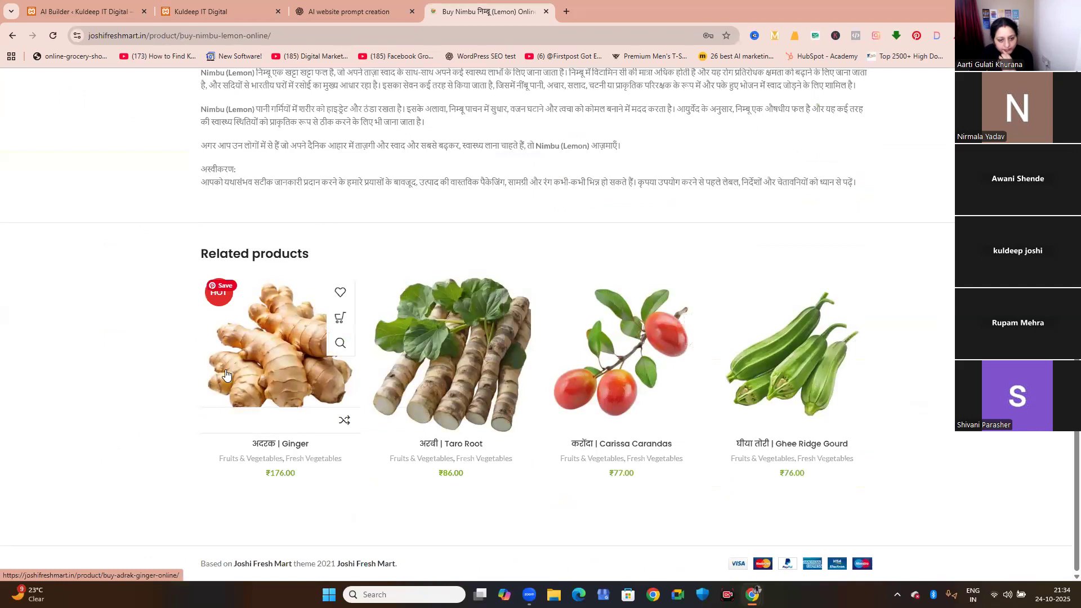
scroll(225, 374, "up", 2)
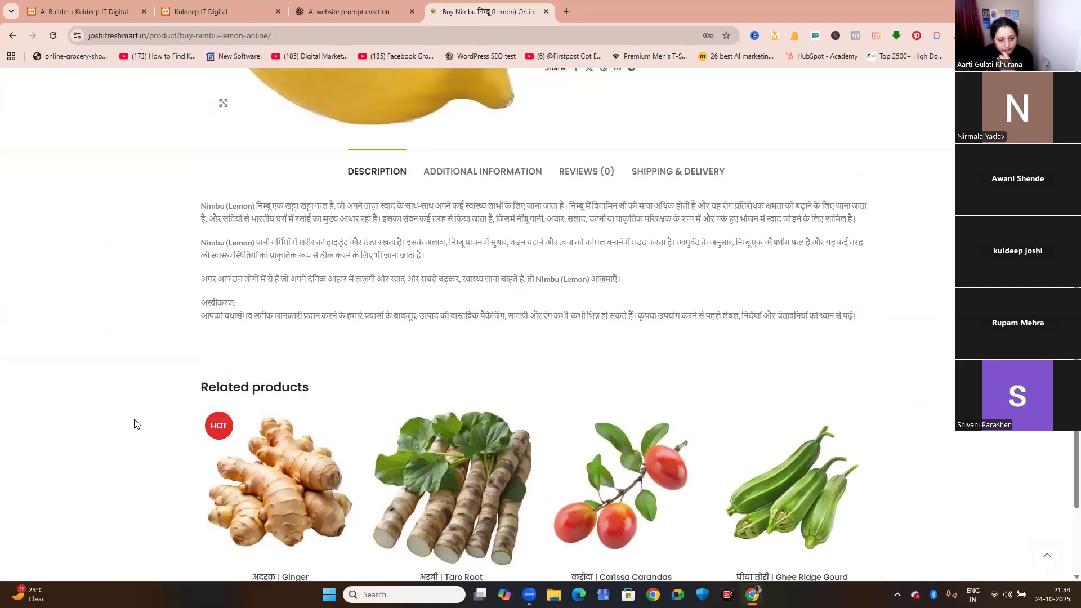
scroll(134, 424, "up", 5)
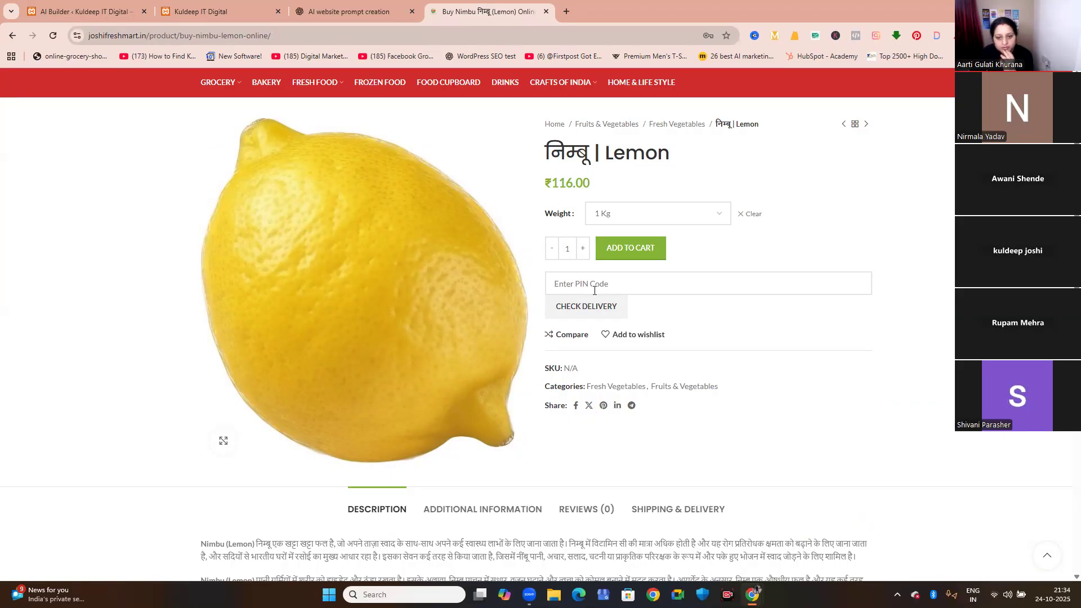
scroll(320, 321, "down", 8)
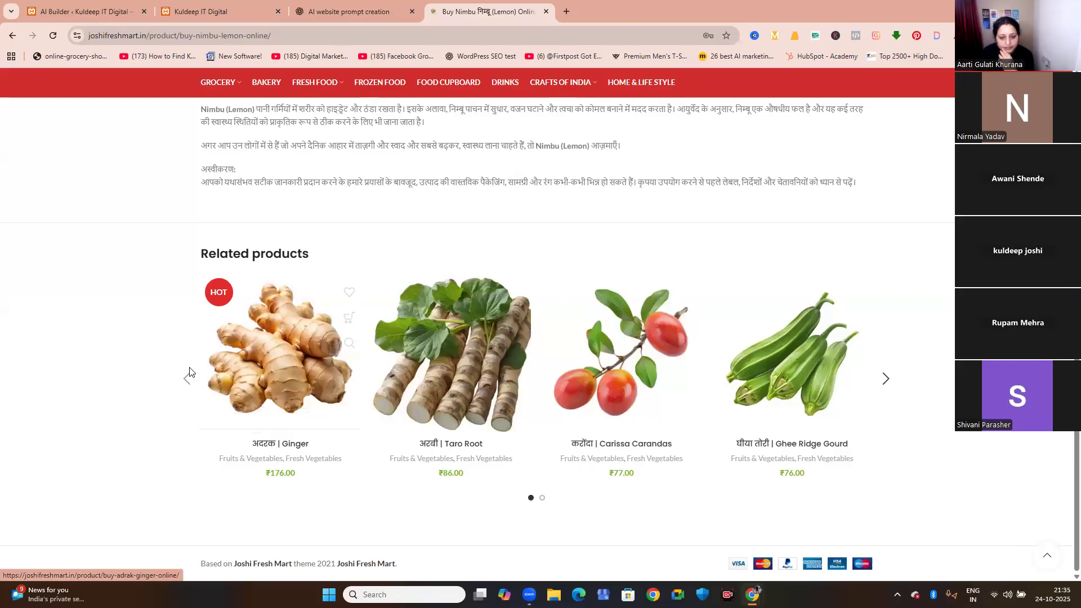
Search Google Images for online grocery shopping jodhpur in another new tab and look through the image results.
left_click(567, 11)
left_click(374, 229)
left_click(409, 255)
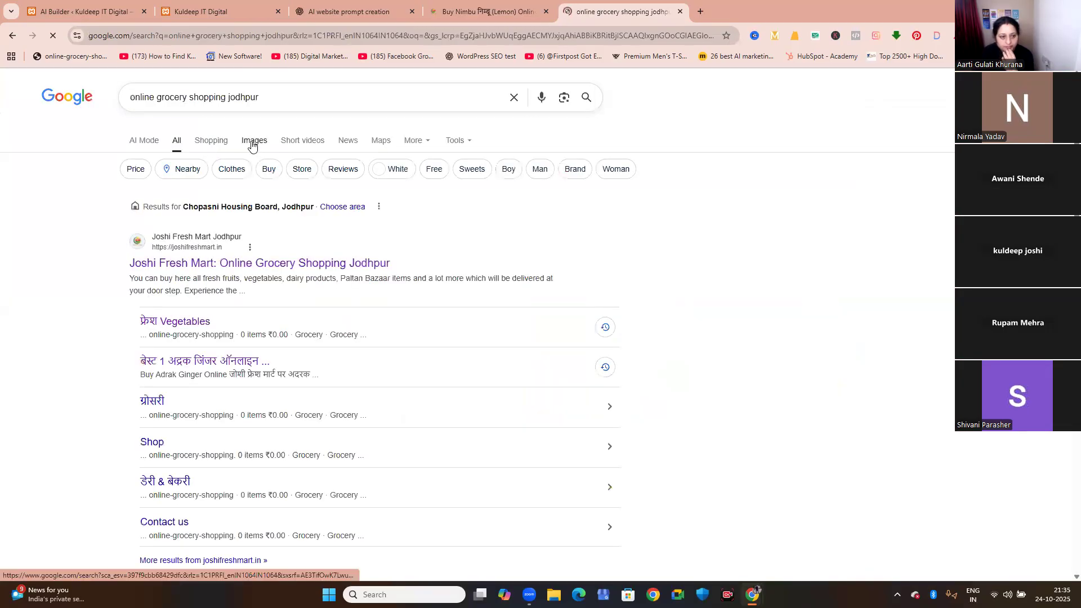
left_click(252, 144)
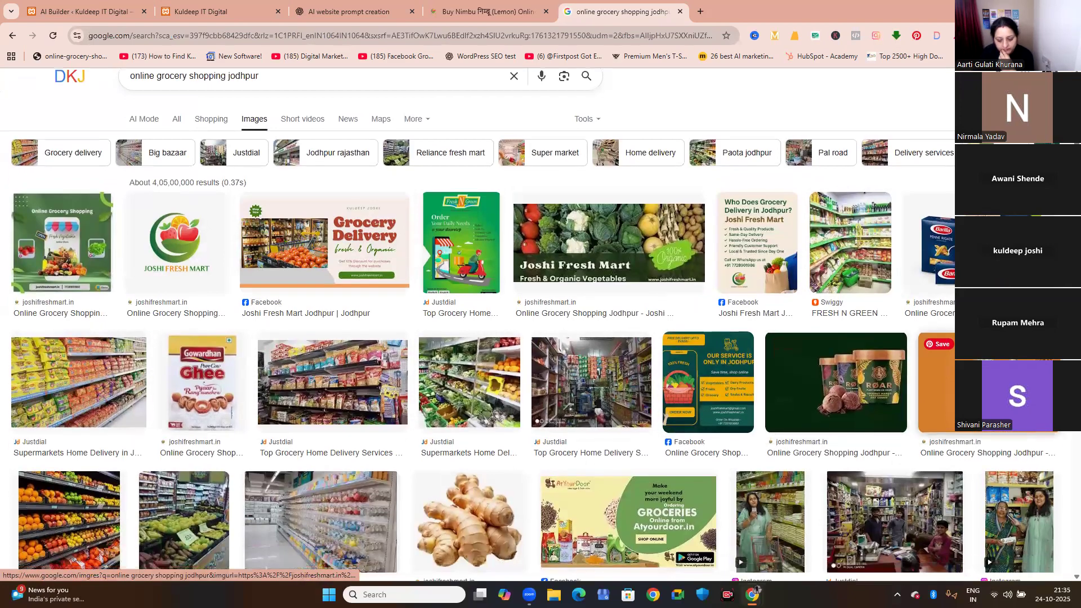
scroll(121, 303, "down", 5)
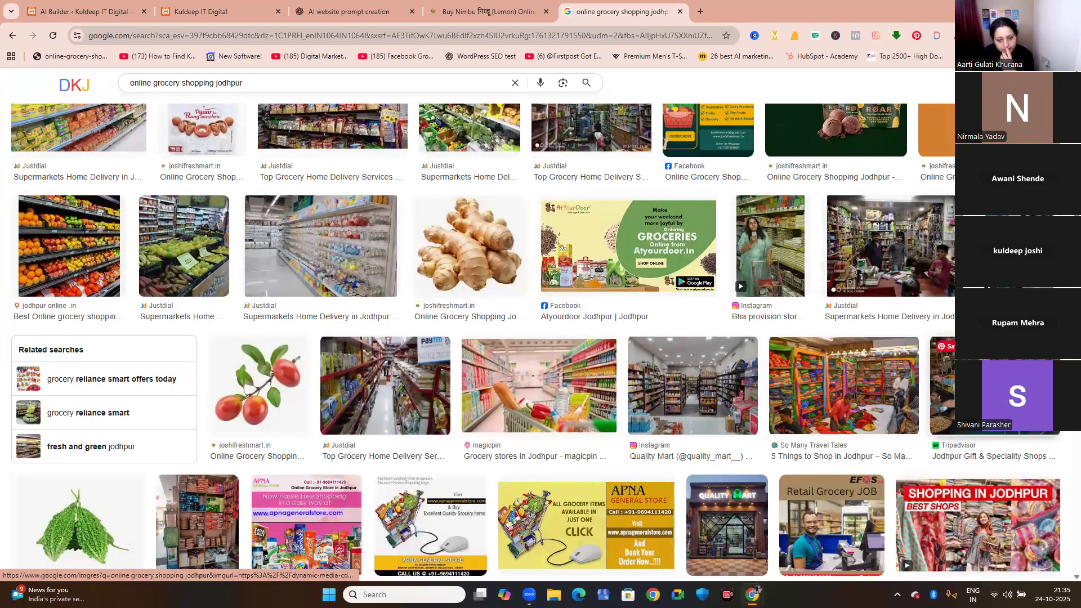
scroll(935, 349, "down", 4)
scroll(928, 399, "down", 1)
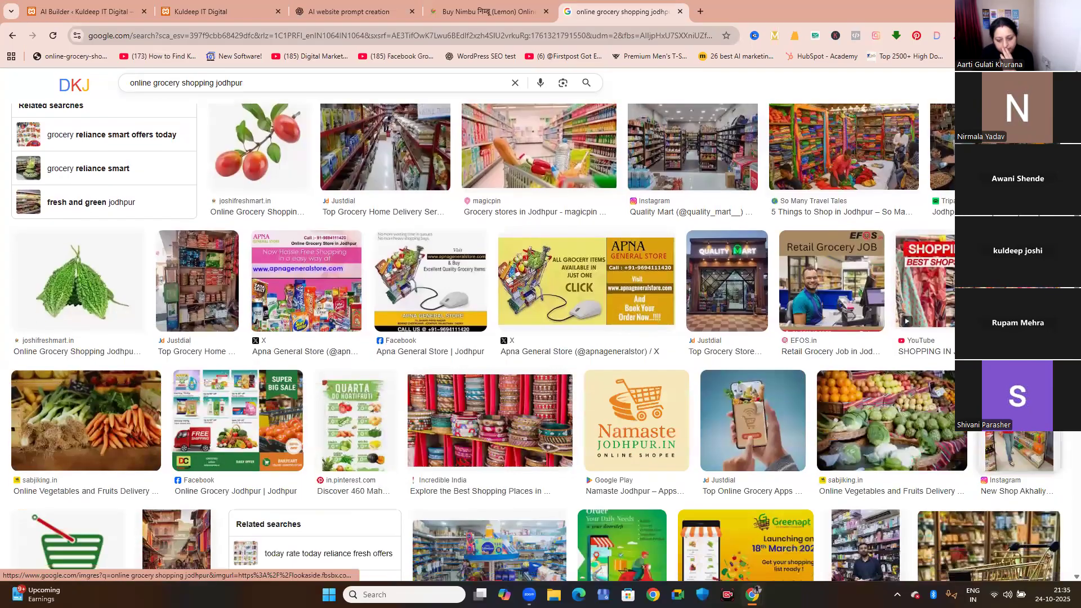
scroll(645, 414, "down", 1)
scroll(645, 414, "down", 4)
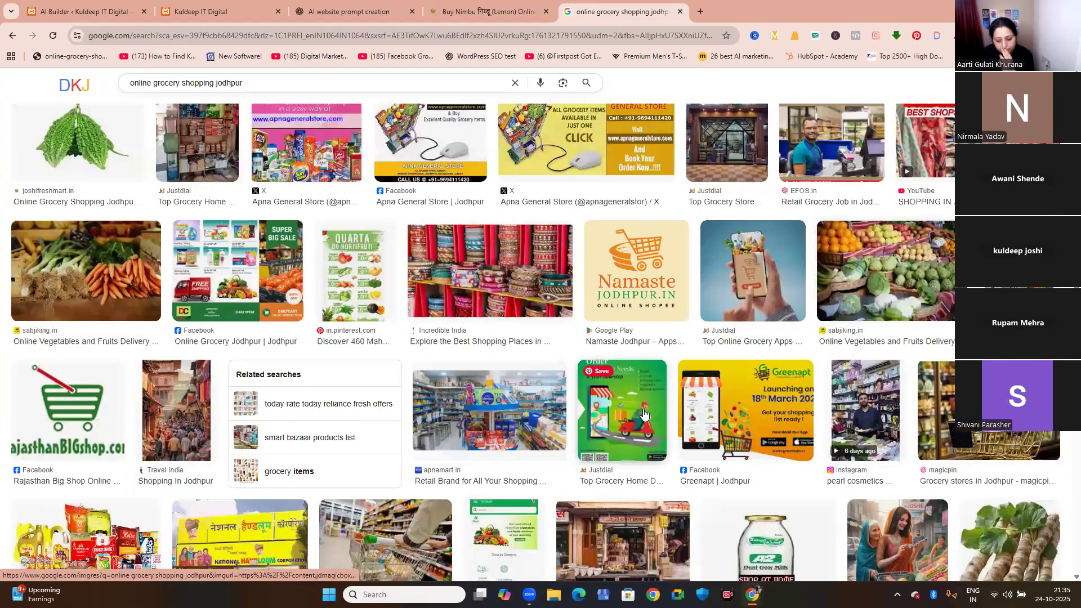
scroll(645, 414, "up", 2)
scroll(645, 413, "up", 12)
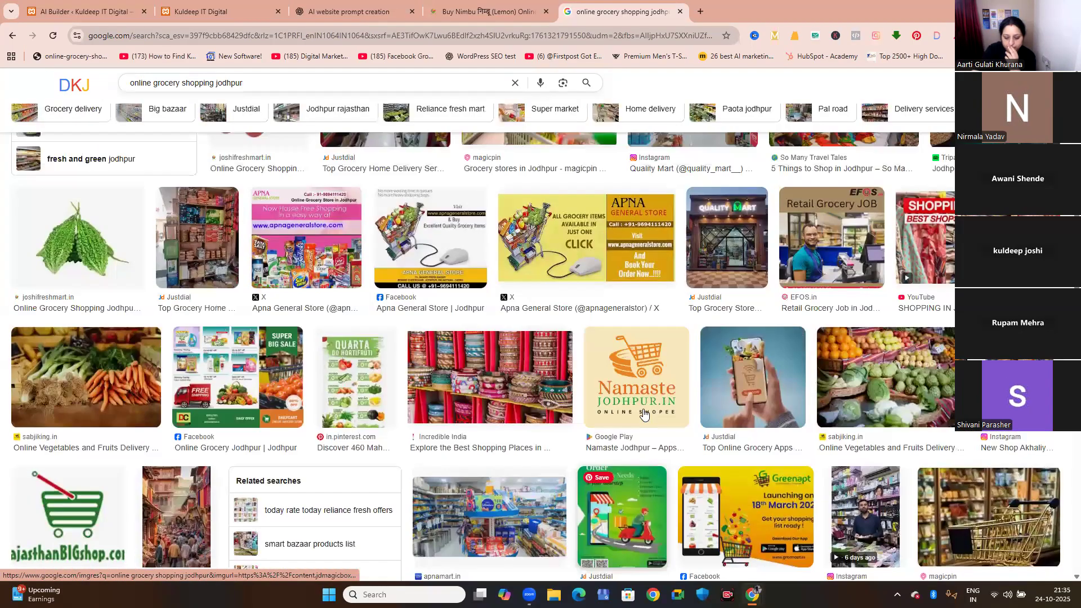
scroll(645, 414, "up", 1)
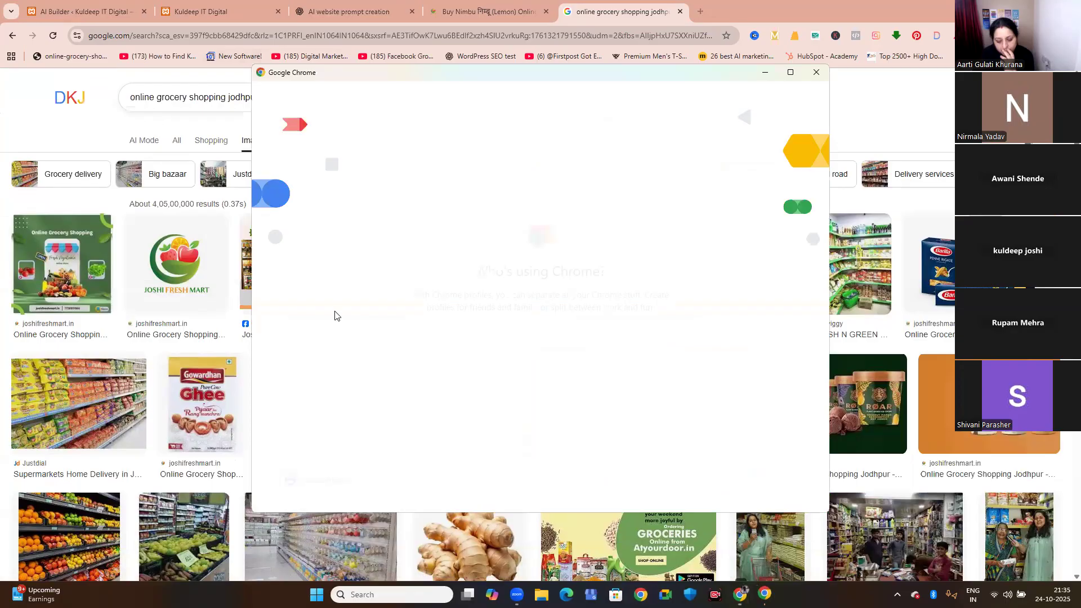
Open a Chrome window with the Joshi Fresh Mart logo profile and go to joshifreshmart.in/wp-admin.
scroll(519, 377, "down", 3)
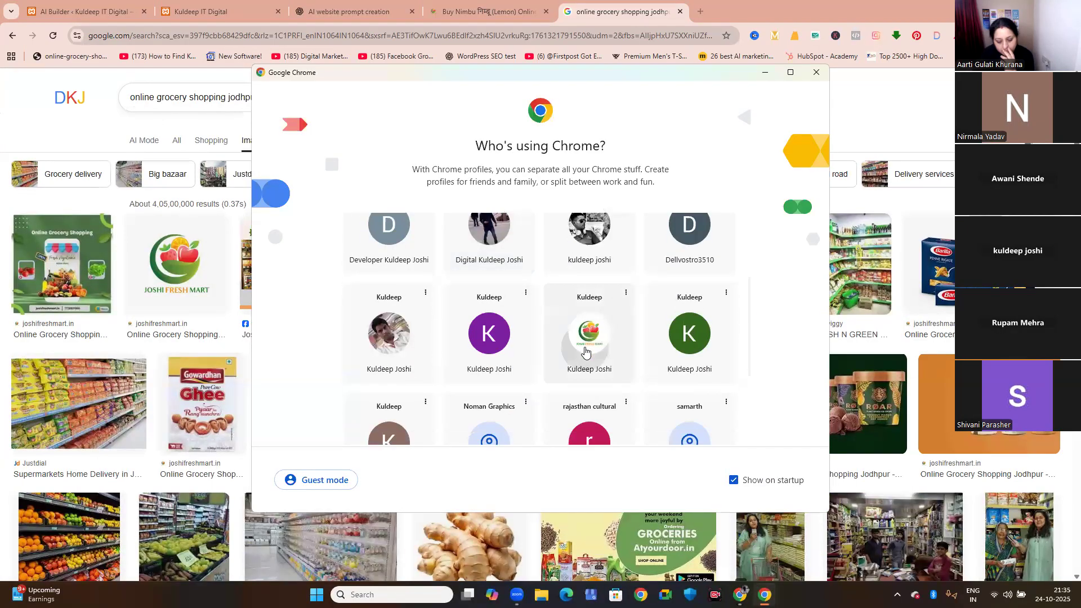
left_click(584, 347)
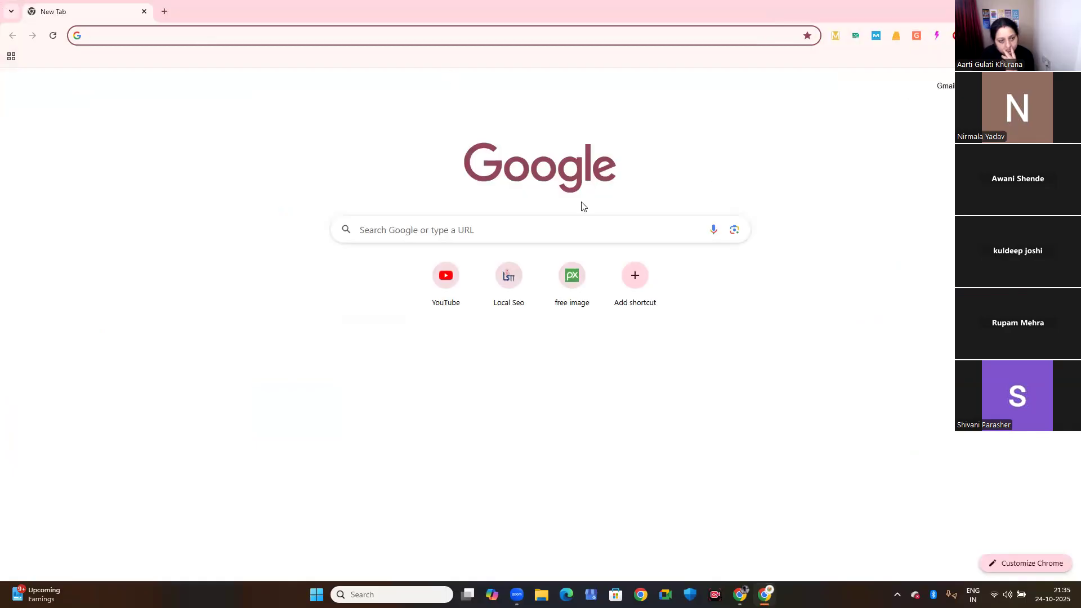
left_click(227, 35)
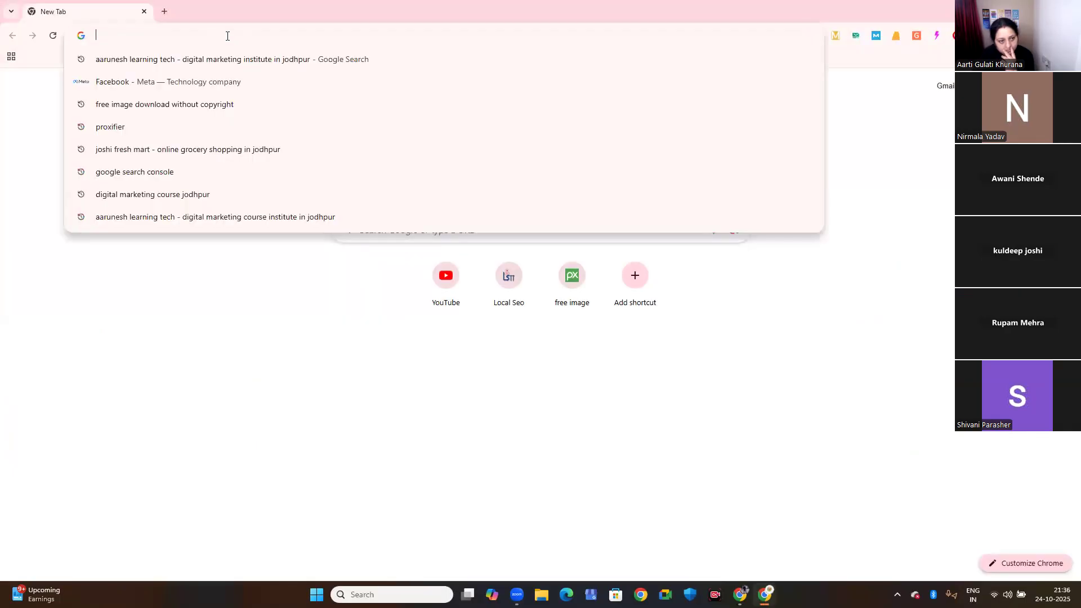
type("jod")
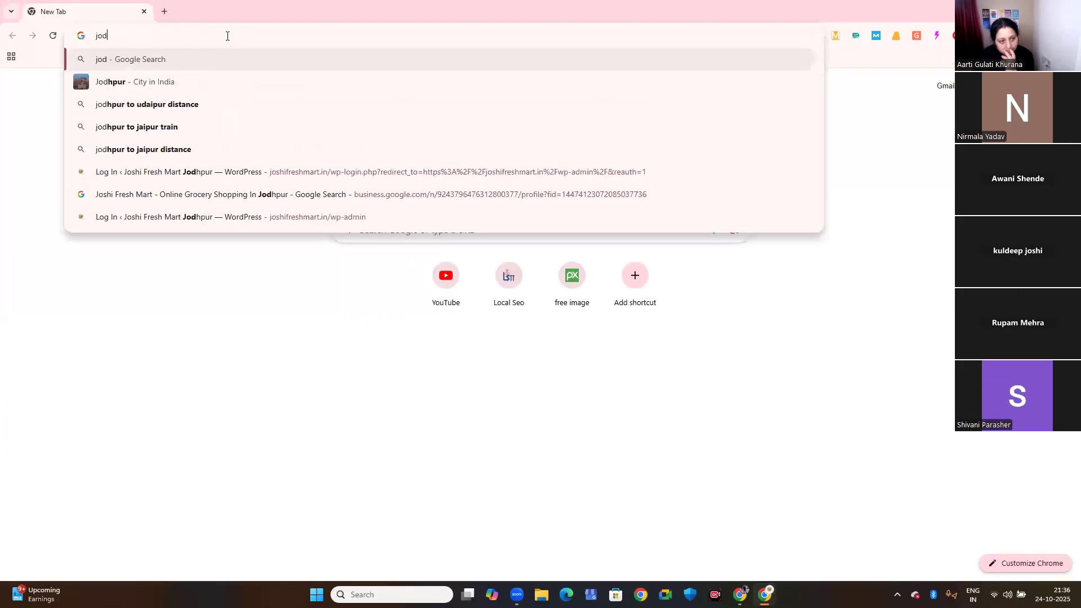
key("BackSpace")
type("sh")
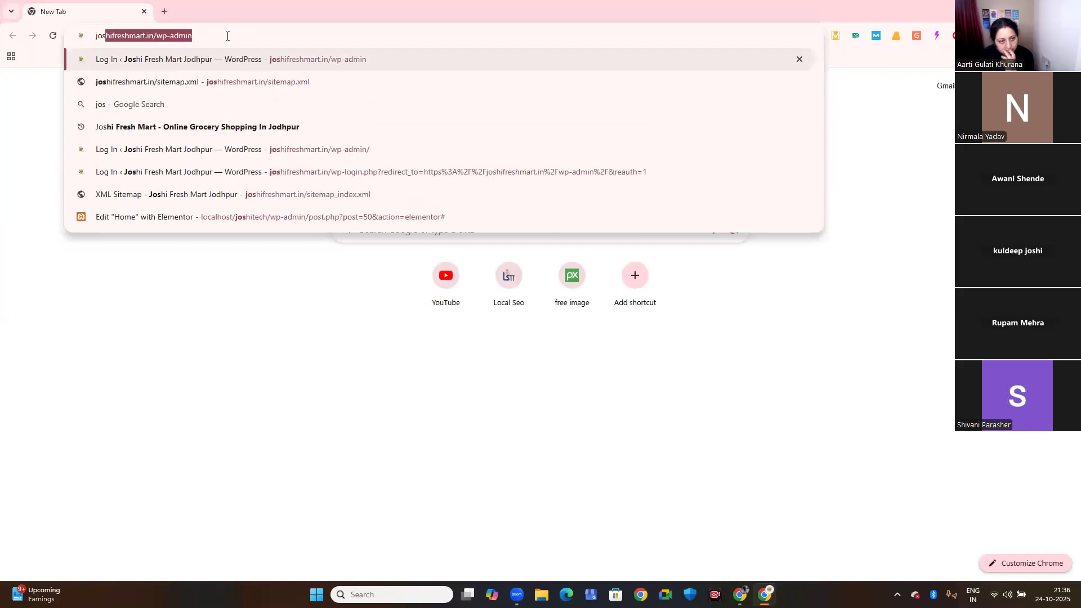
type("i")
key("Right")
key("Return")
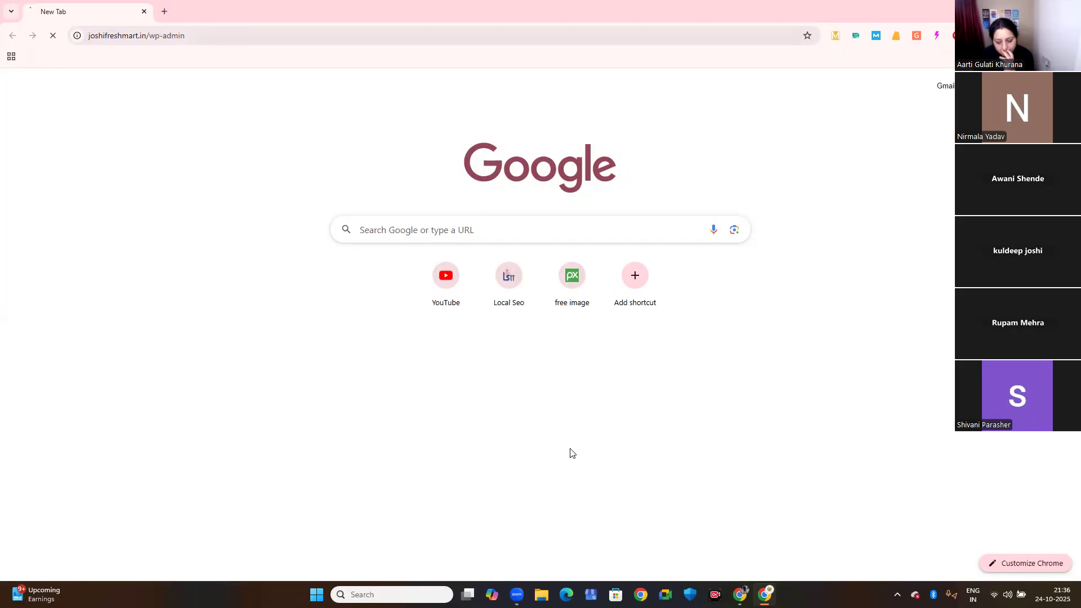
Return to the AI Builder in the original Chrome window, open the finished website and review its home page down to the courses section.
left_click(683, 528)
left_click(356, 18)
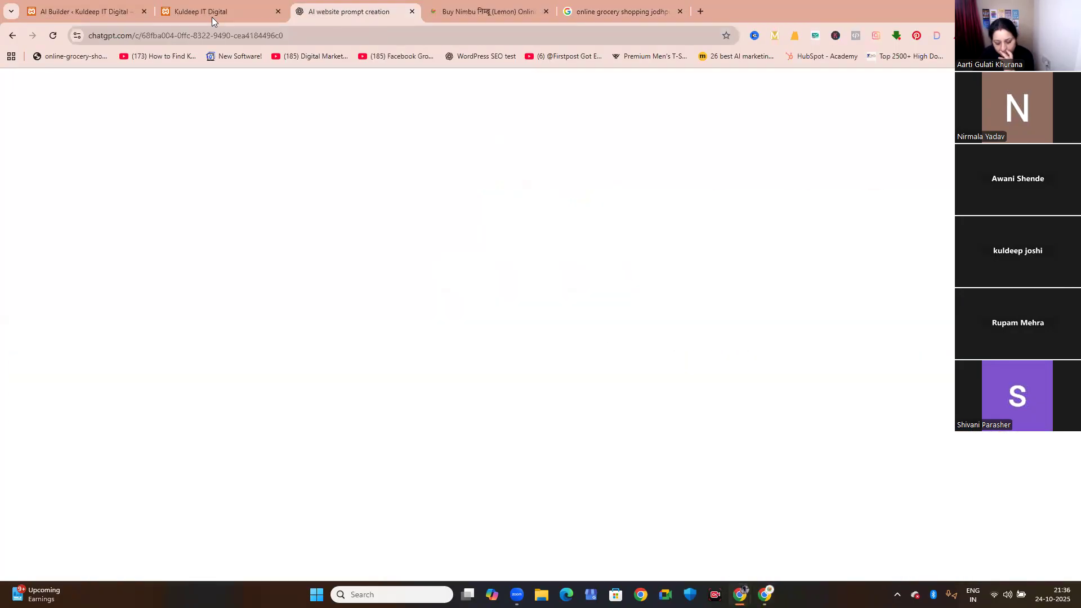
left_click(85, 7)
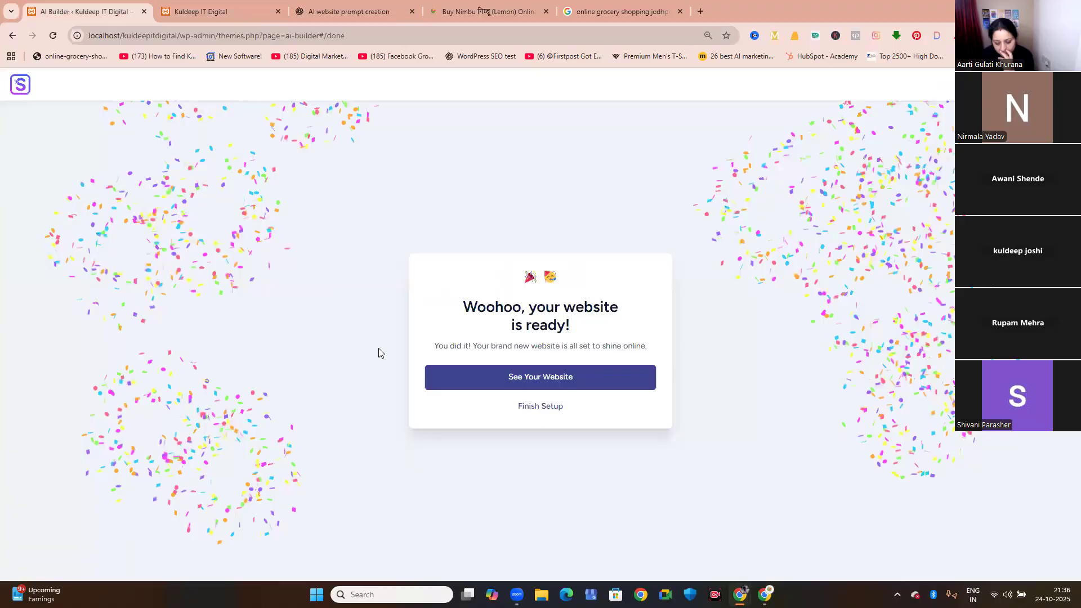
left_click(532, 378)
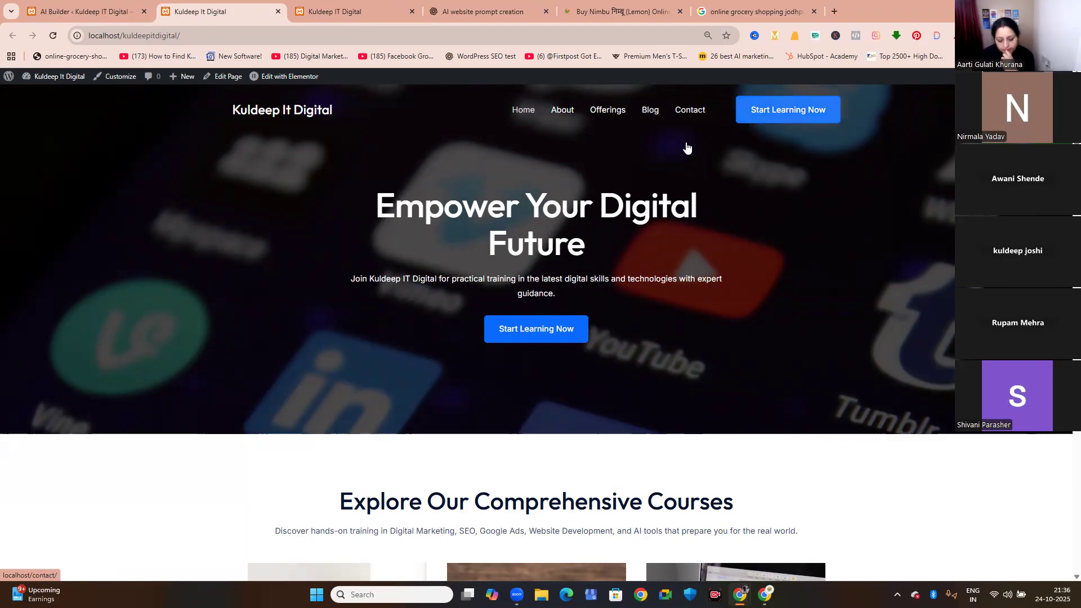
scroll(573, 219, "down", 4)
scroll(576, 224, "down", 10)
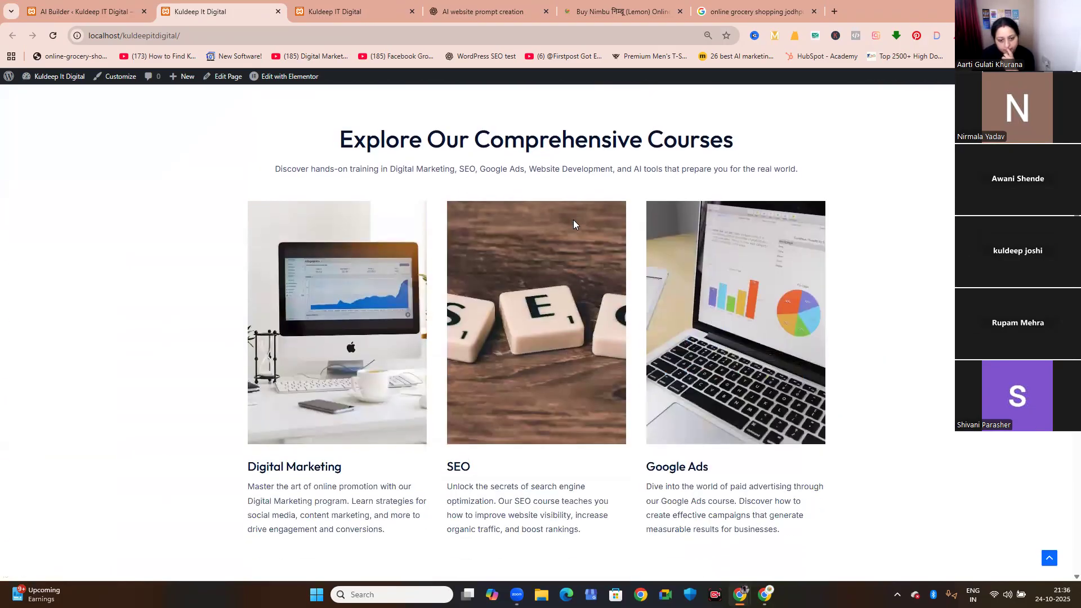
Examine the rest of the generated home page, from the vision and testimonial sections to the footer.
scroll(573, 222, "down", 5)
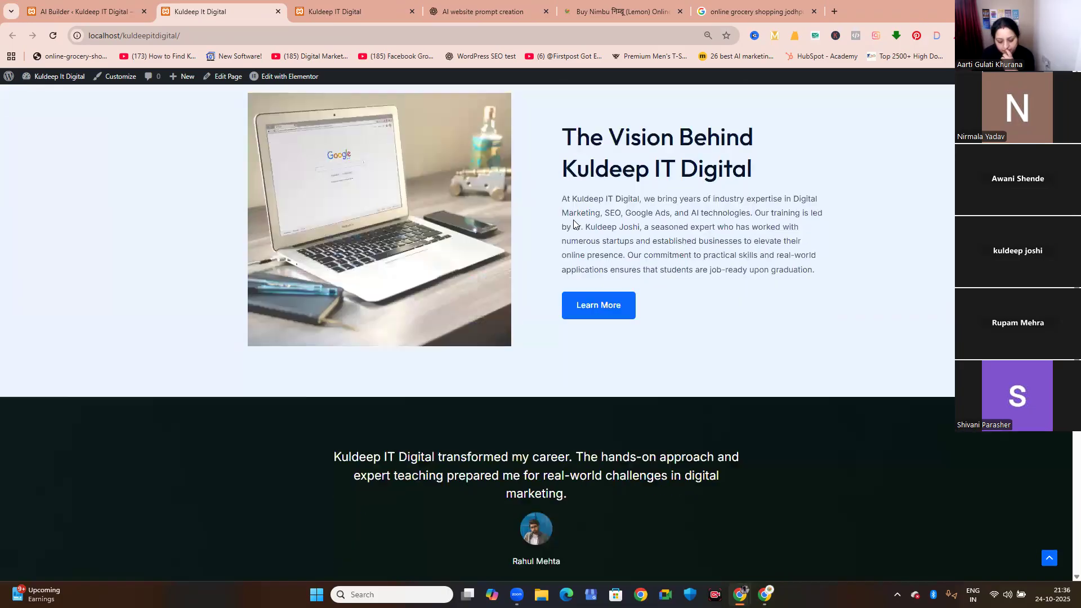
scroll(573, 221, "down", 12)
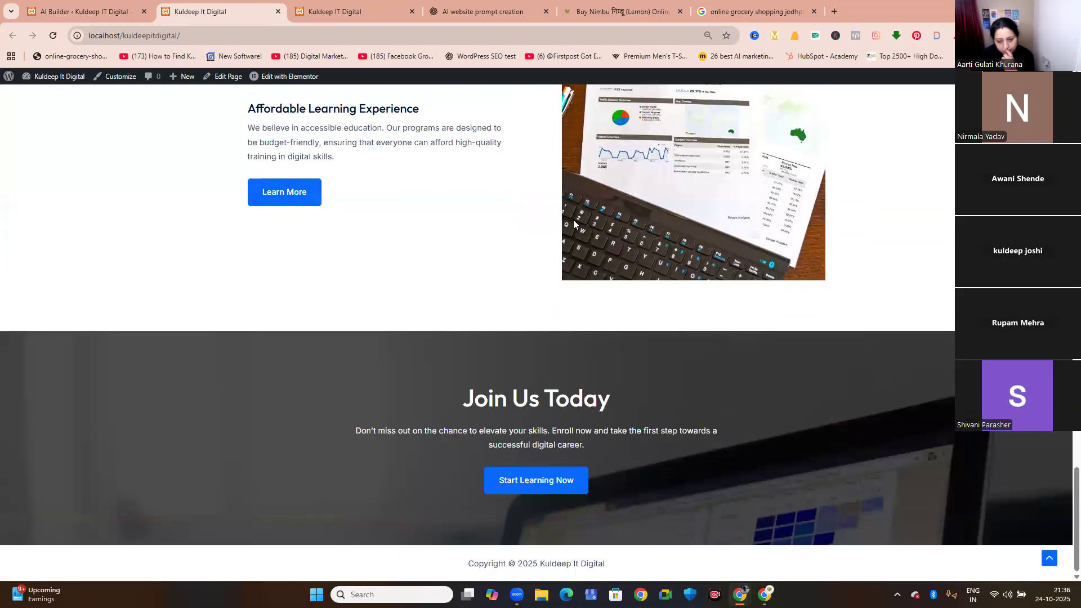
scroll(573, 219, "up", 10)
scroll(573, 225, "up", 10)
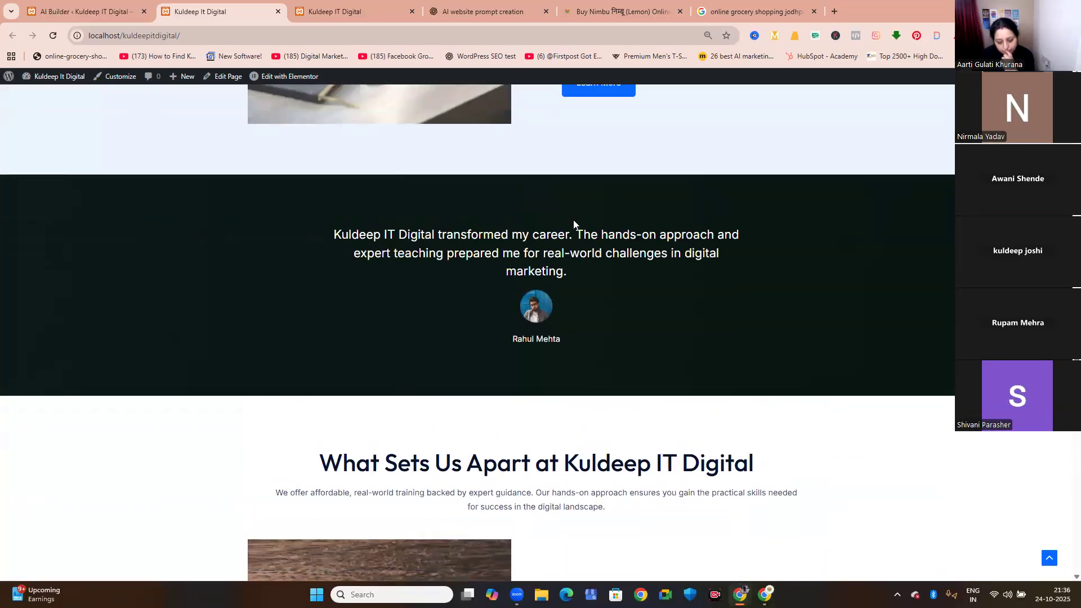
scroll(573, 224, "up", 8)
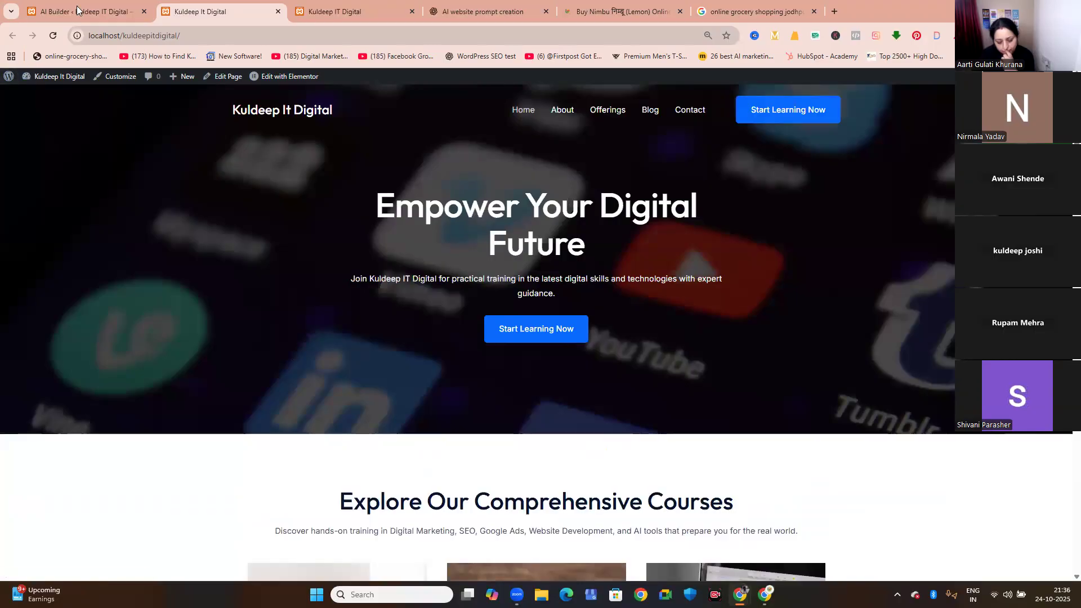
Finish the AI Builder setup and open the list of all pages in the WordPress admin.
left_click(76, 7)
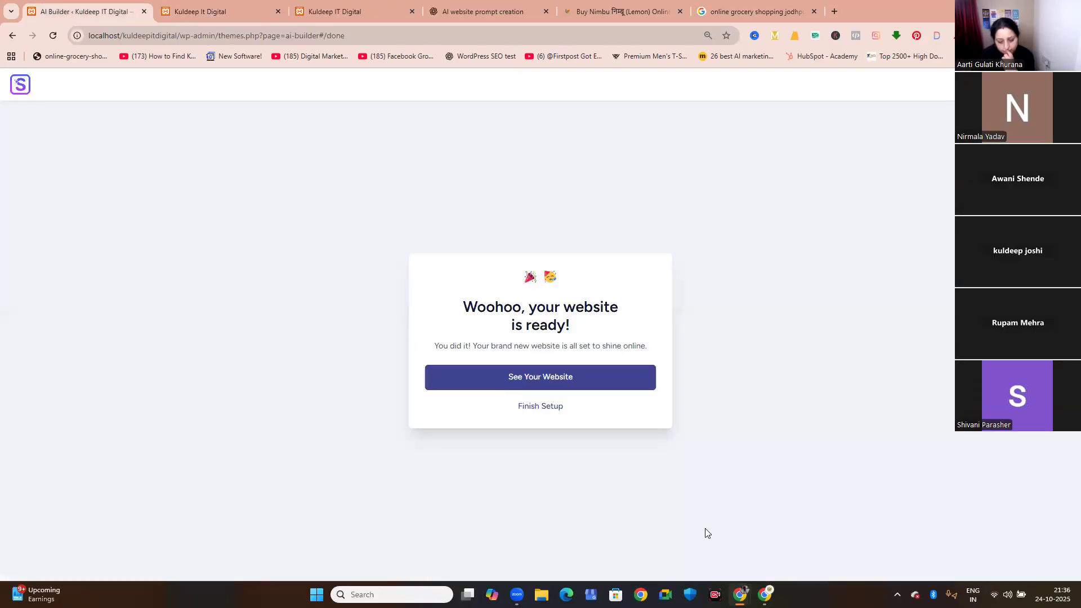
left_click(544, 407)
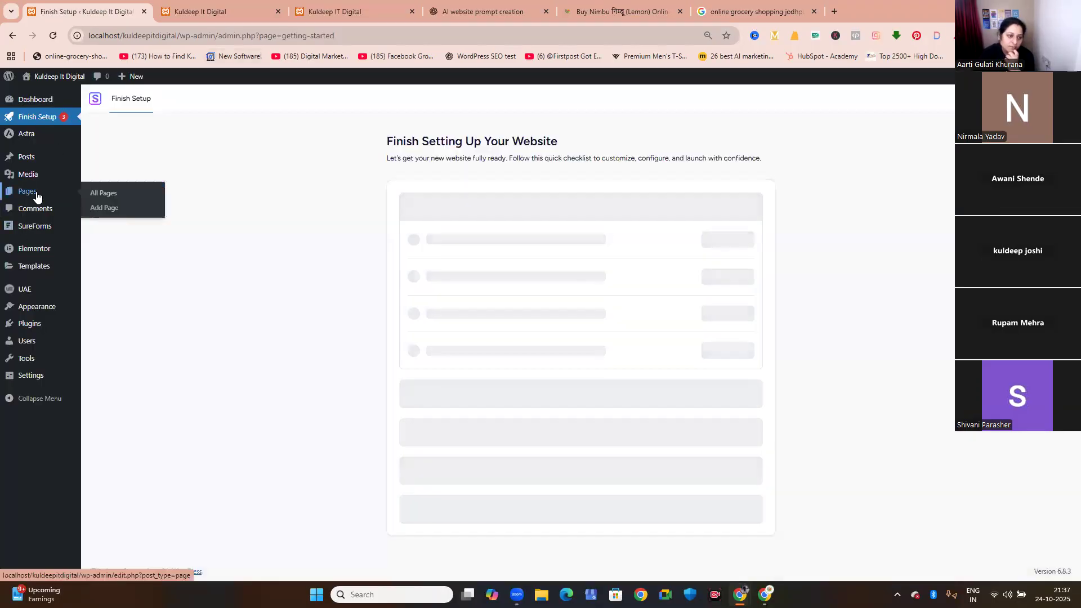
left_click(101, 207)
Open the generated site's About page and examine its vision, core values and Join Us Today sections.
left_click(199, 16)
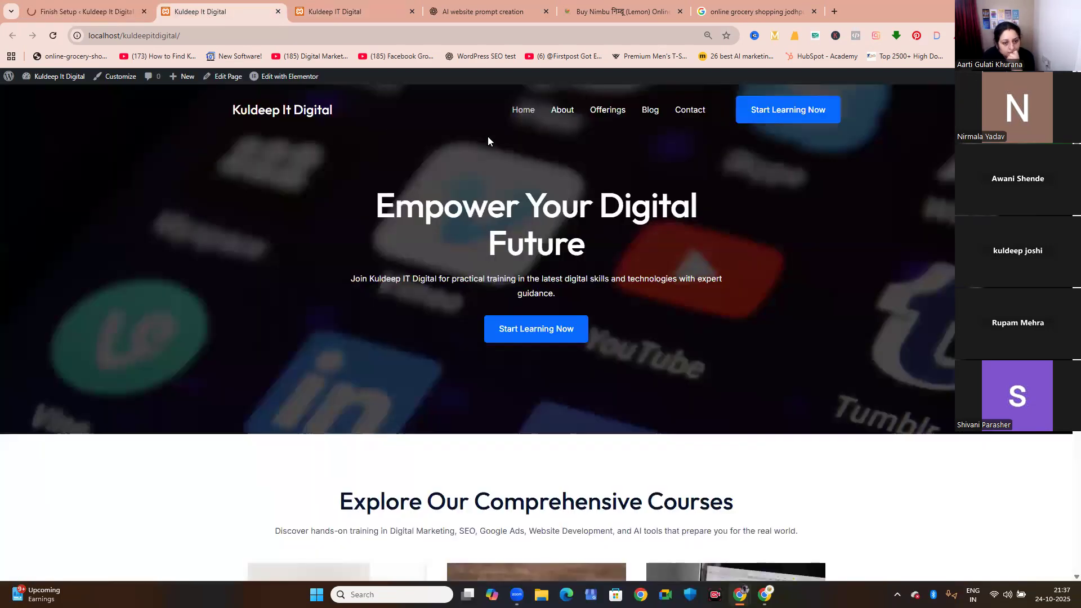
left_click(561, 113)
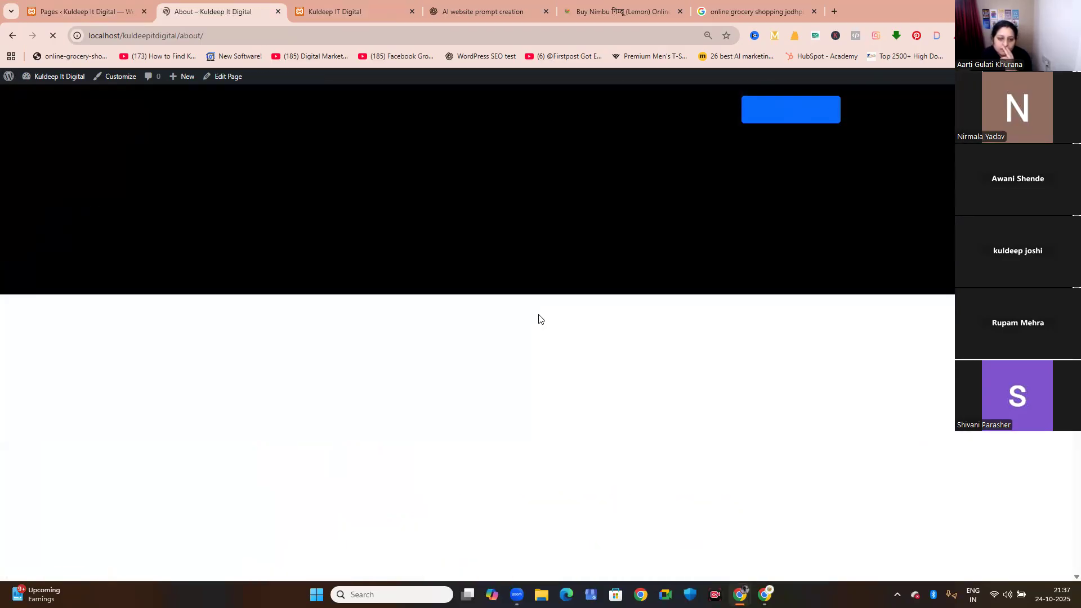
scroll(539, 316, "down", 5)
scroll(539, 319, "down", 6)
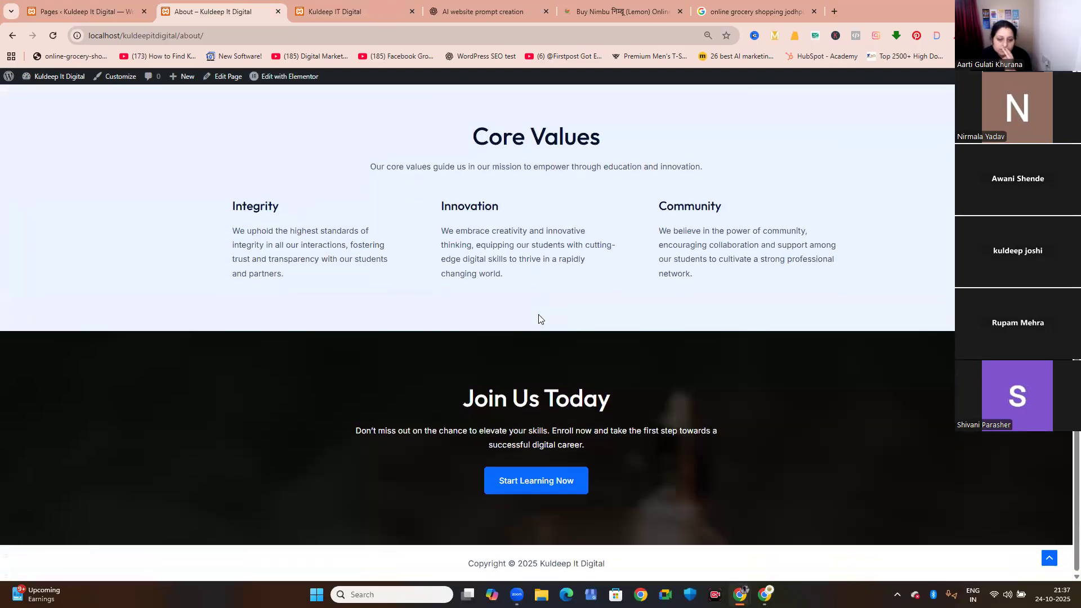
scroll(539, 319, "up", 4)
scroll(575, 287, "up", 3)
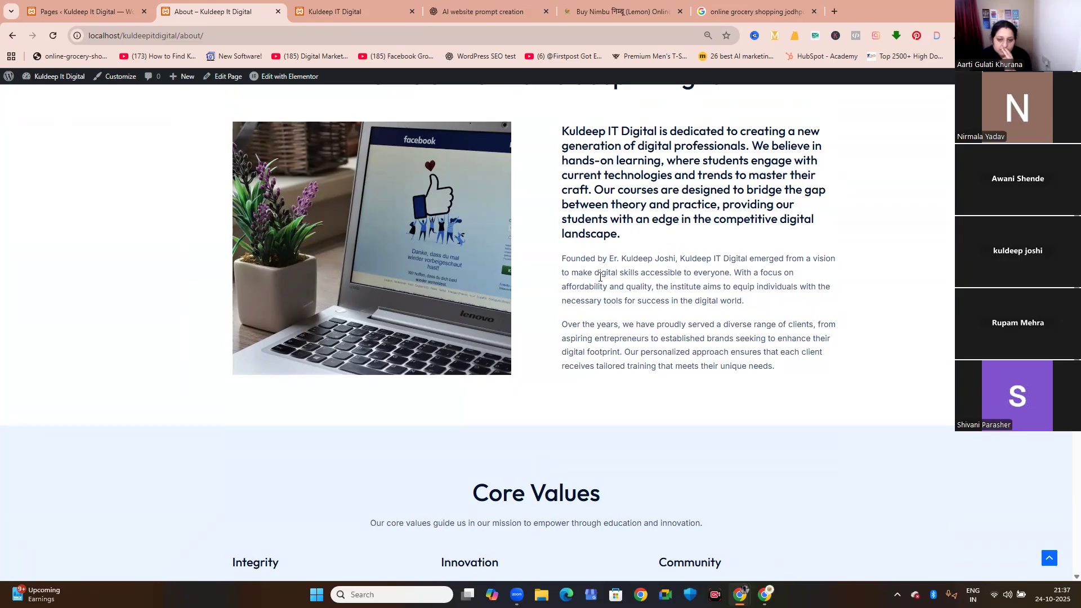
scroll(600, 276, "up", 5)
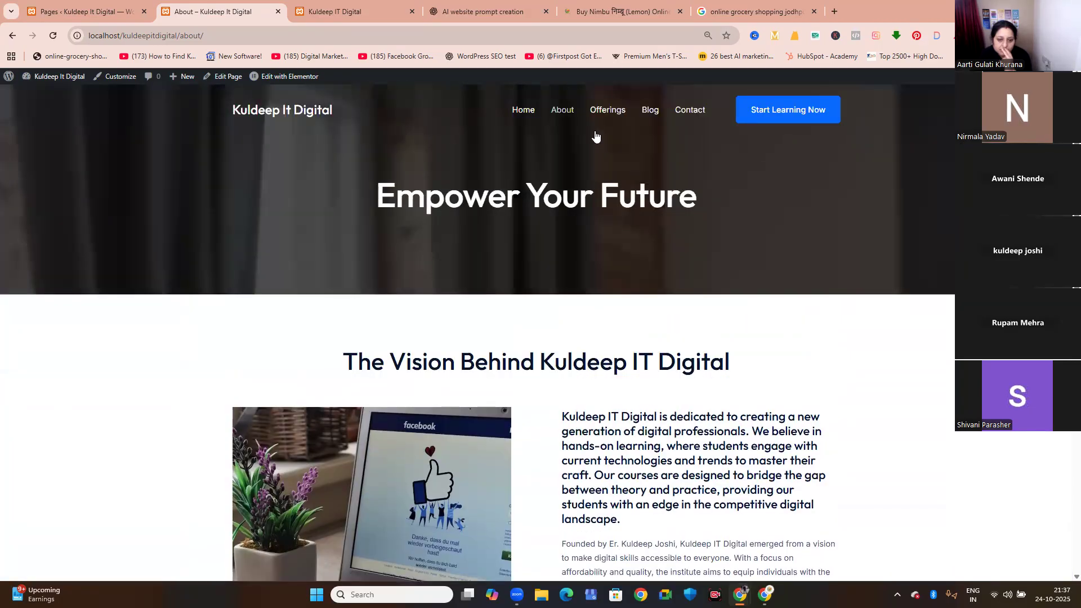
Open the site's Offerings page and examine the Digital Marketing, SEO and Google Ads course sections.
left_click(592, 116)
scroll(463, 272, "down", 3)
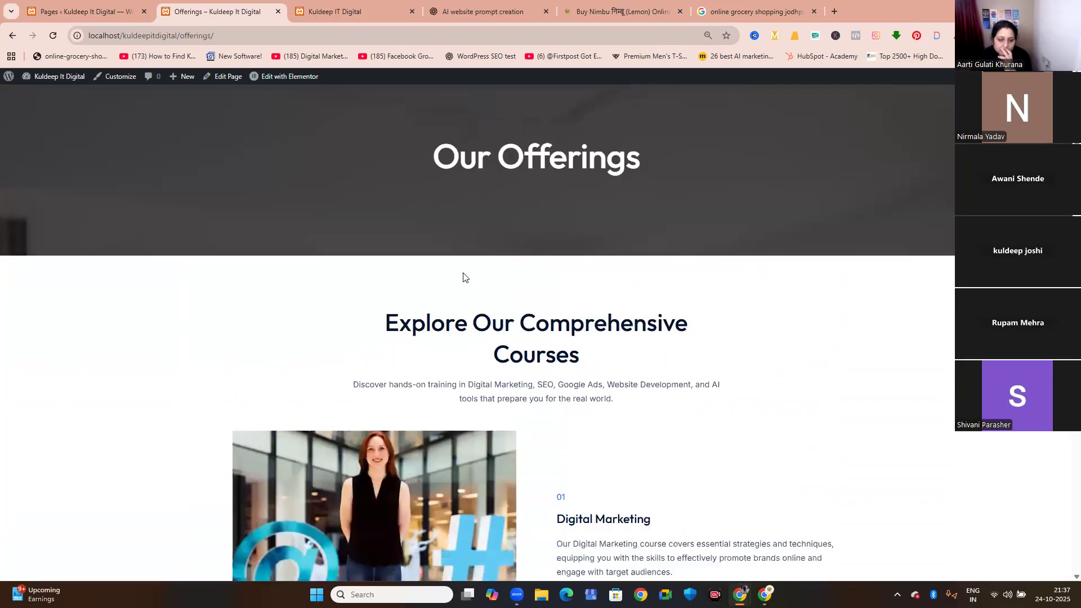
scroll(464, 273, "down", 2)
scroll(615, 346, "down", 10)
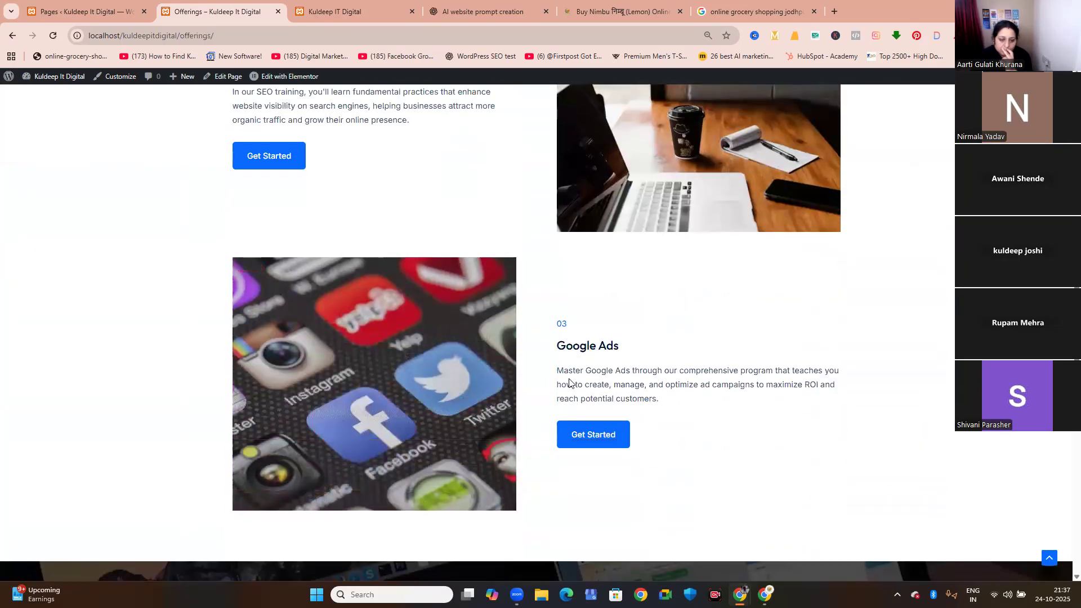
scroll(569, 383, "down", 3)
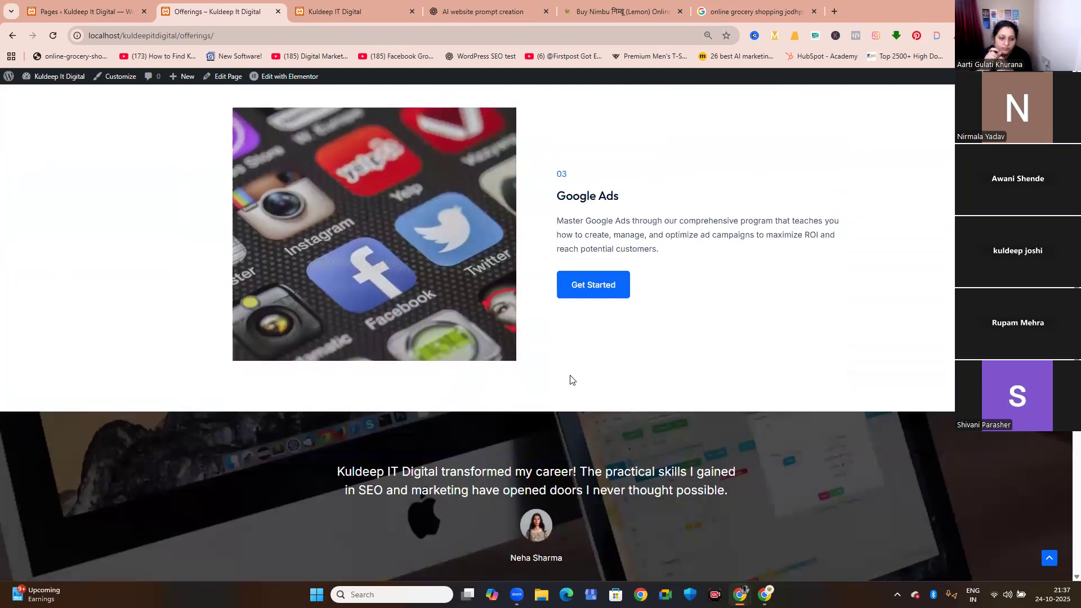
scroll(570, 379, "up", 12)
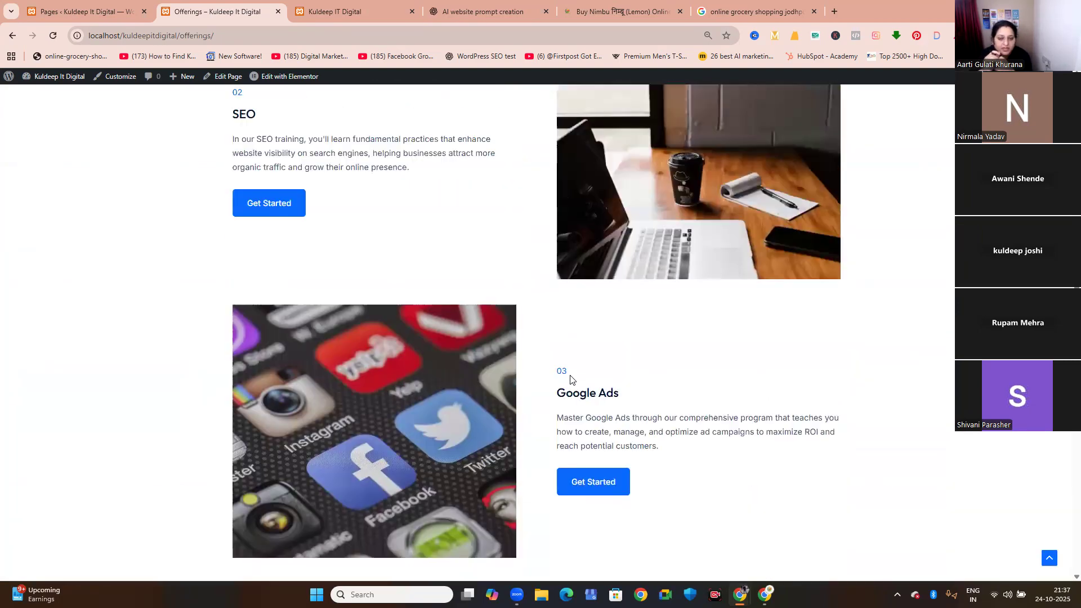
scroll(570, 379, "up", 3)
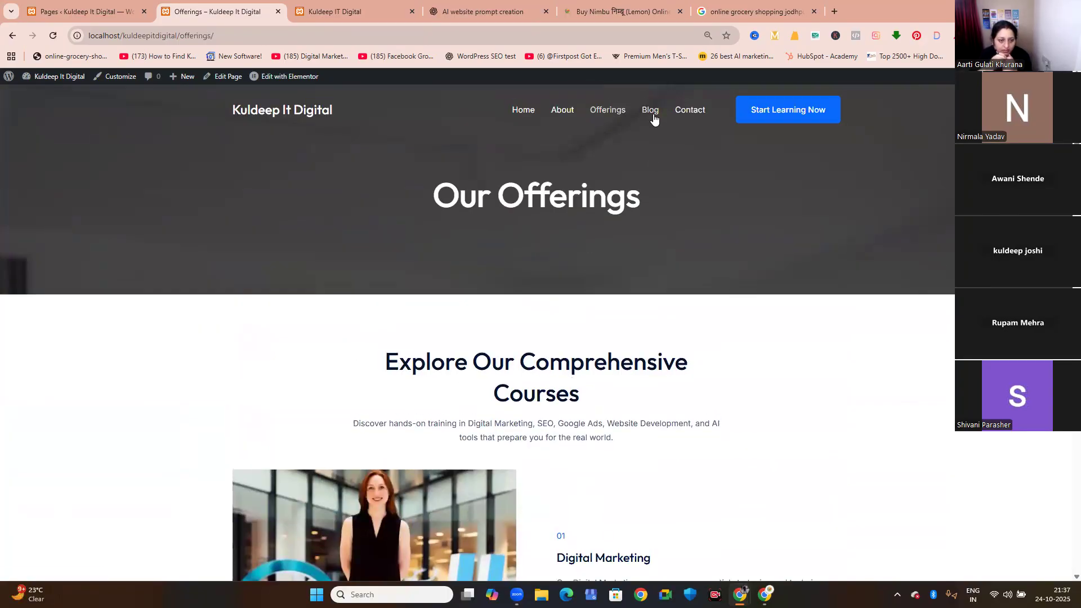
Open the site's Blog page and look through the listed posts.
left_click(650, 111)
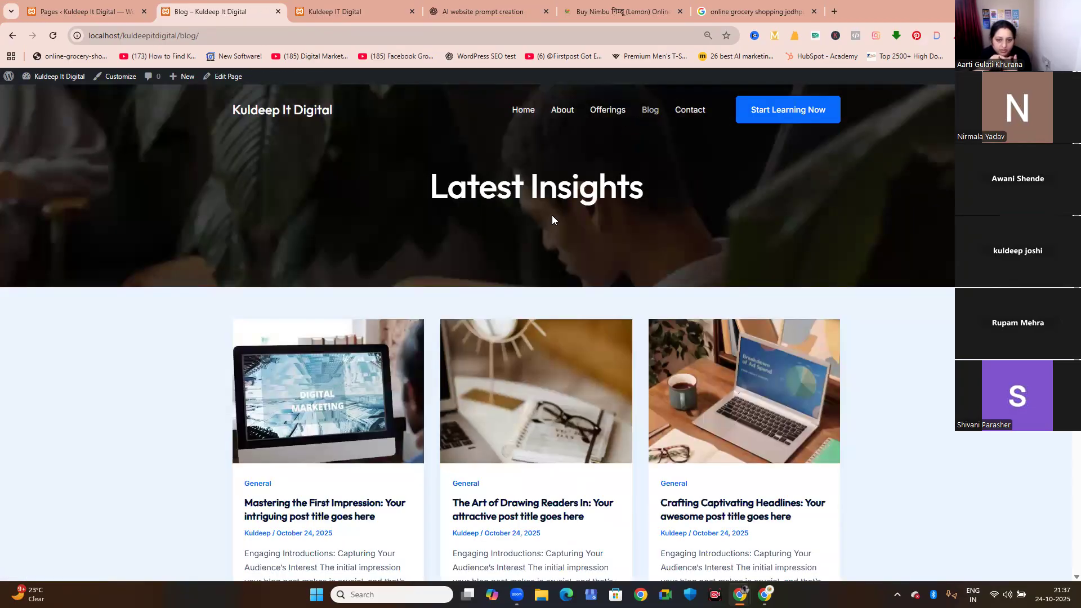
scroll(552, 220, "down", 2)
scroll(520, 246, "down", 2)
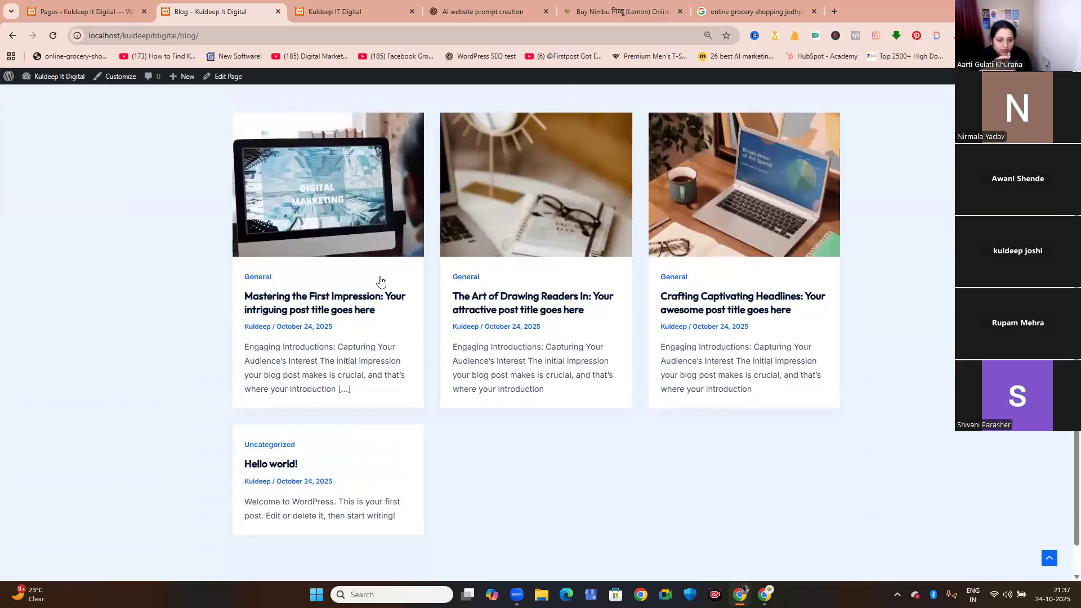
Open the blog post Mastering the First Impression and examine its content and related posts.
left_click(357, 236)
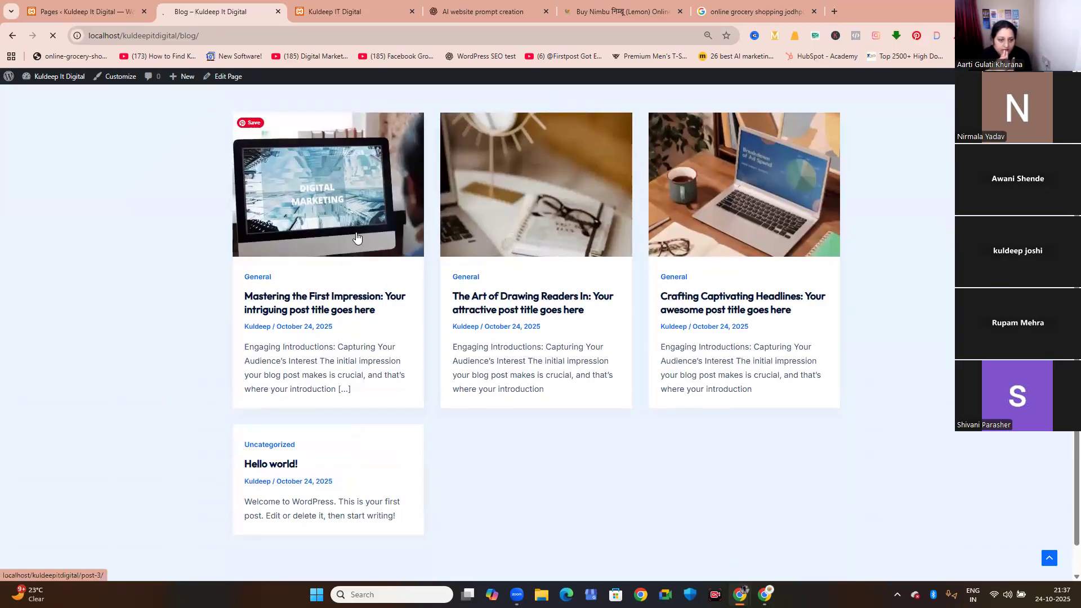
scroll(356, 237, "down", 3)
scroll(356, 236, "down", 9)
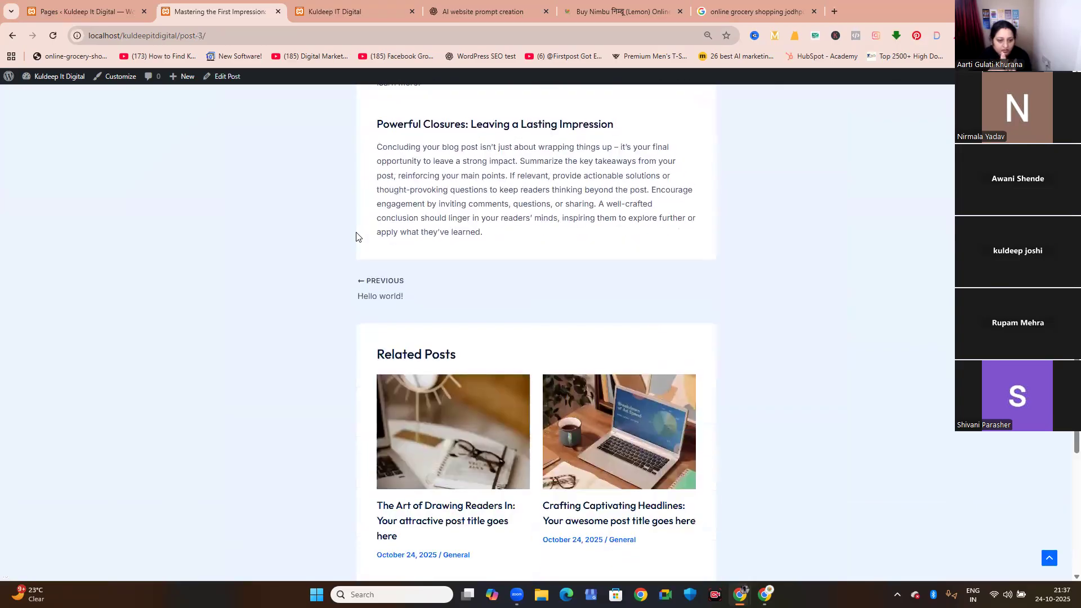
scroll(356, 237, "down", 5)
scroll(356, 236, "up", 14)
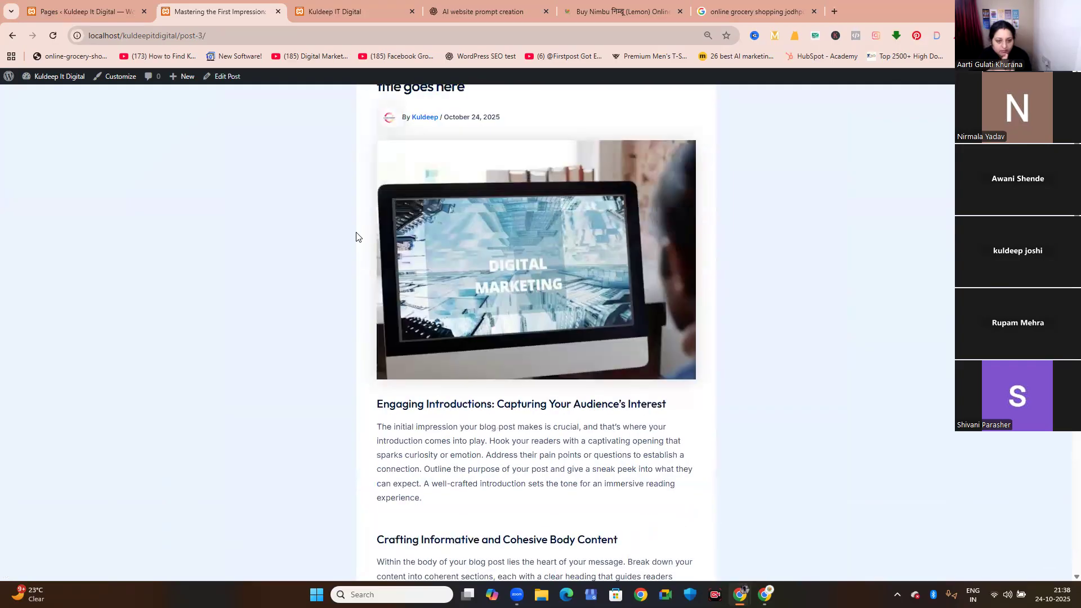
scroll(356, 236, "down", 2)
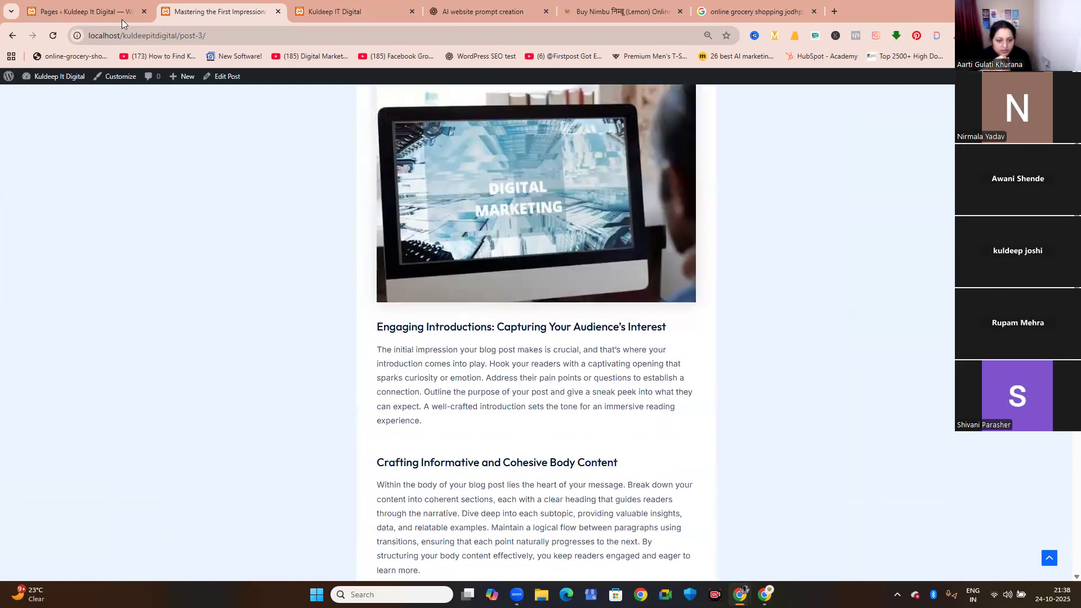
Compare the WordPress pages list with the navigation links shown on the live site.
left_click(57, 6)
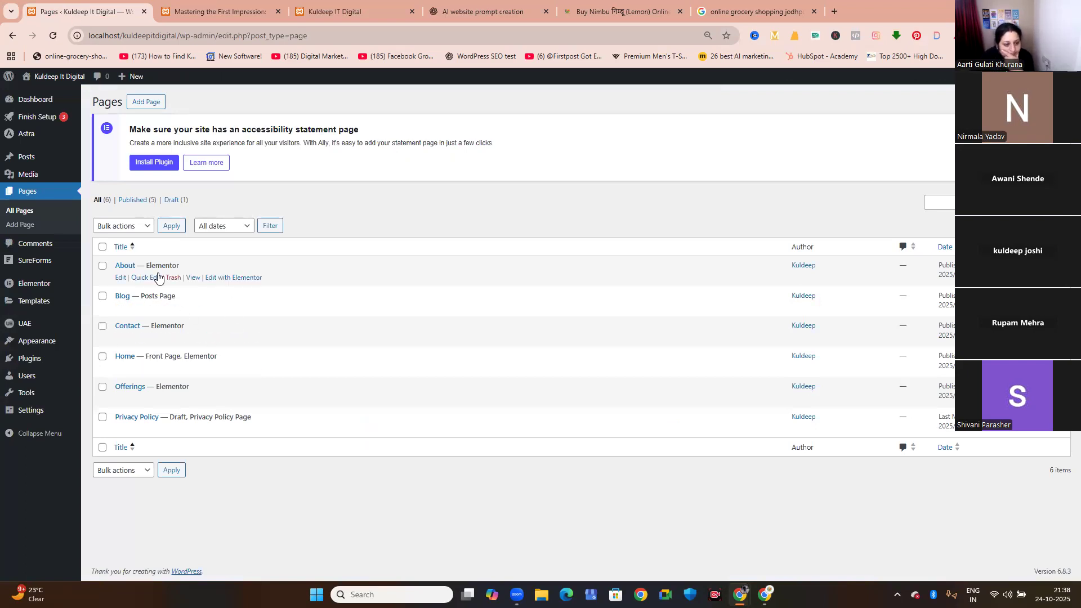
left_click(267, 17)
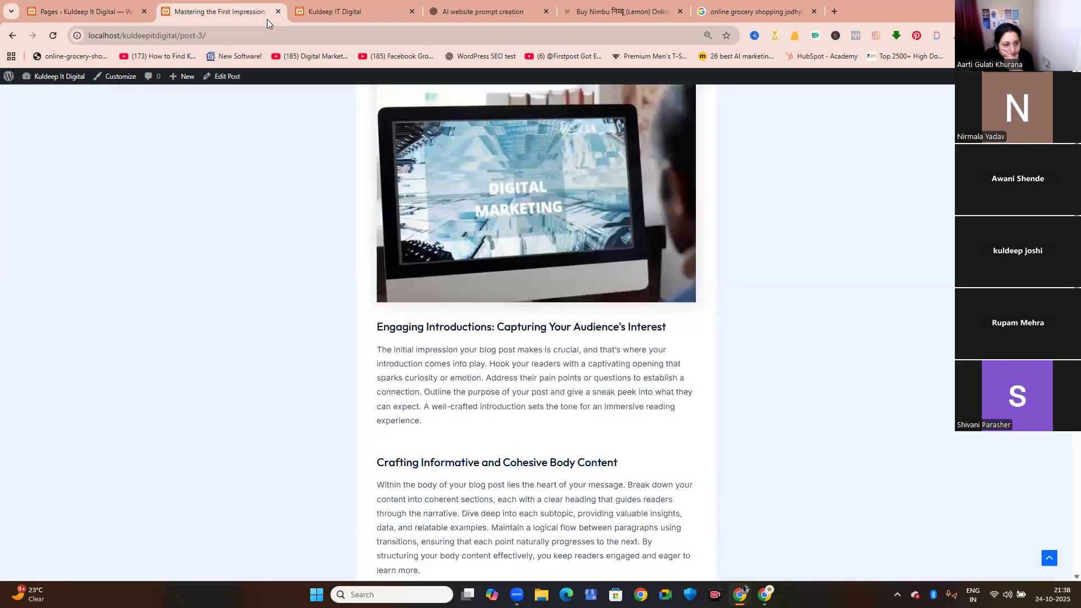
scroll(437, 306, "up", 3)
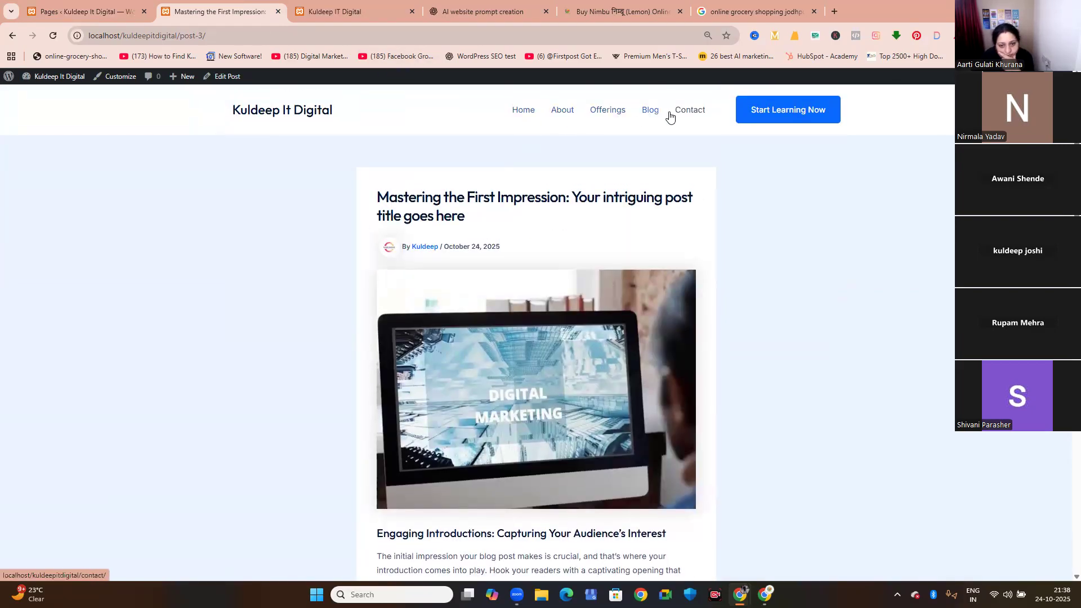
Publish the draft Privacy Policy page from the pages list, closing the website prompt, lemon product and grocery search tabs.
left_click(79, 7)
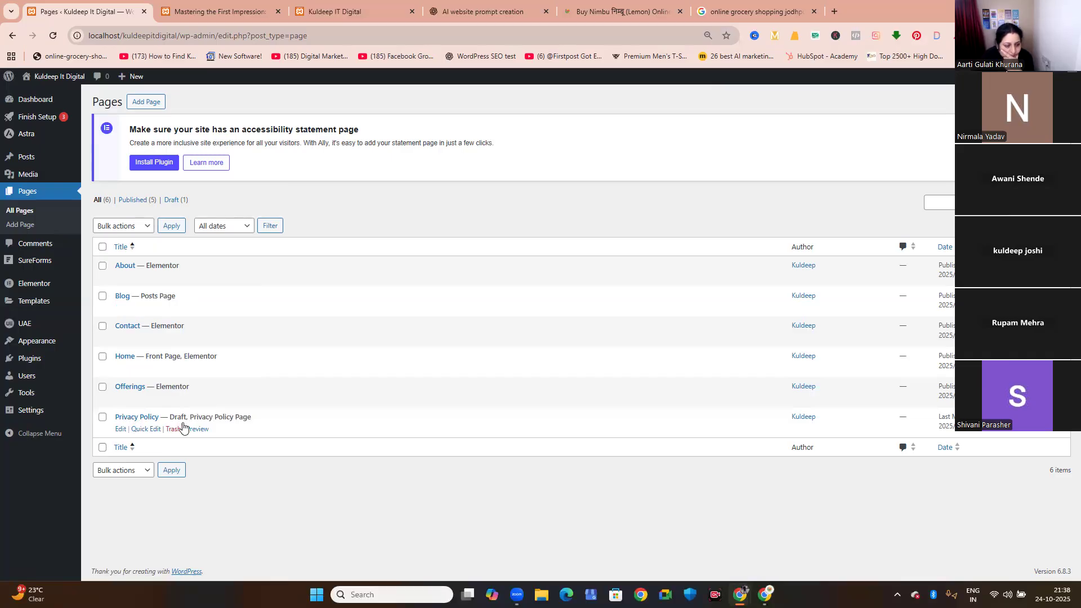
left_click(127, 418)
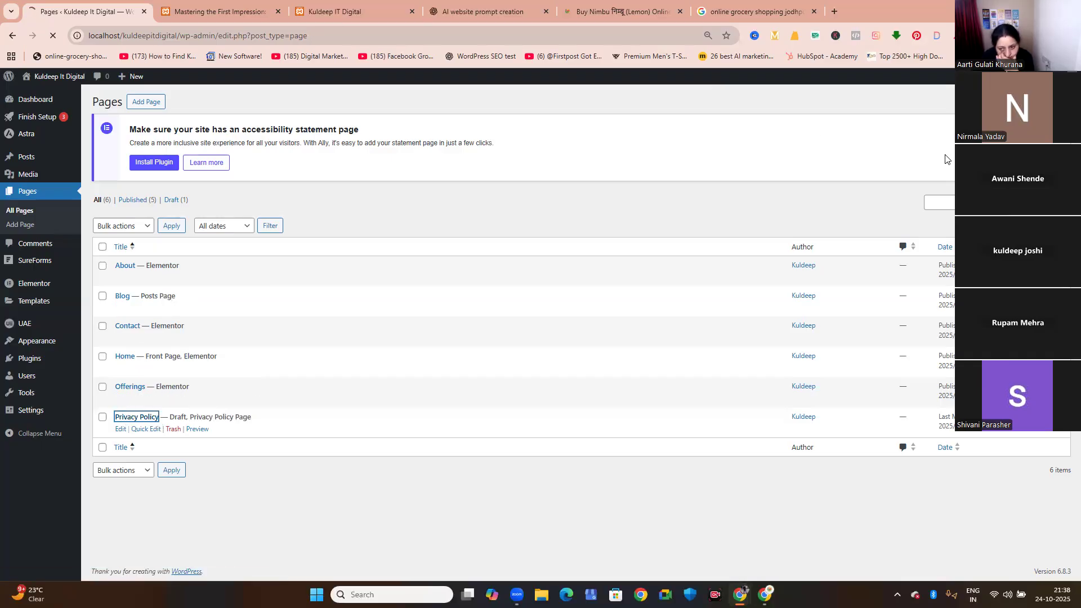
left_click(546, 11)
left_click(546, 11)
left_click(546, 11)
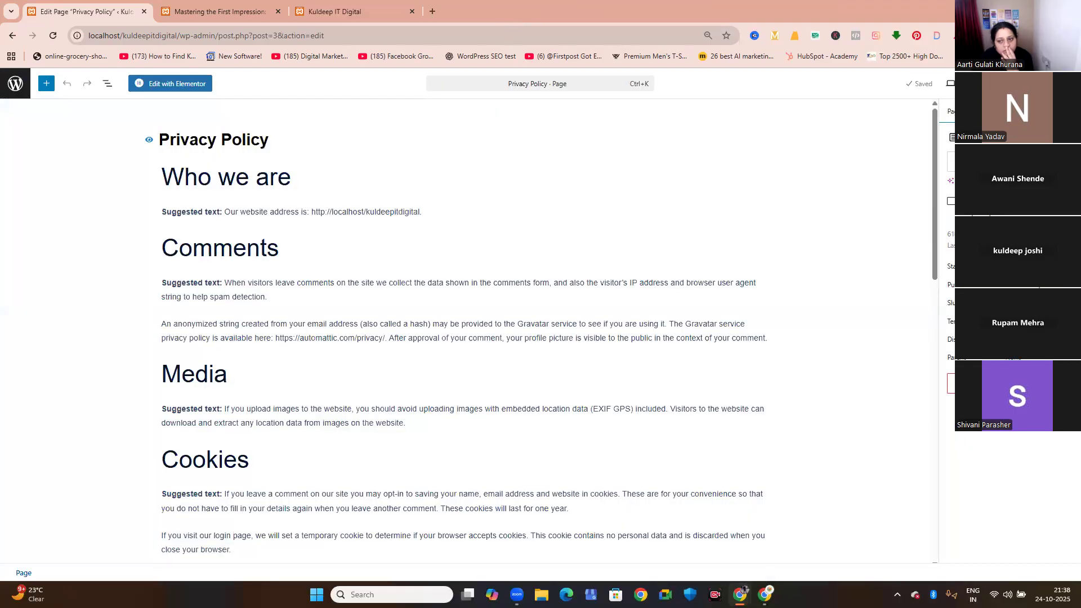
left_click(1037, 84)
left_click(1040, 84)
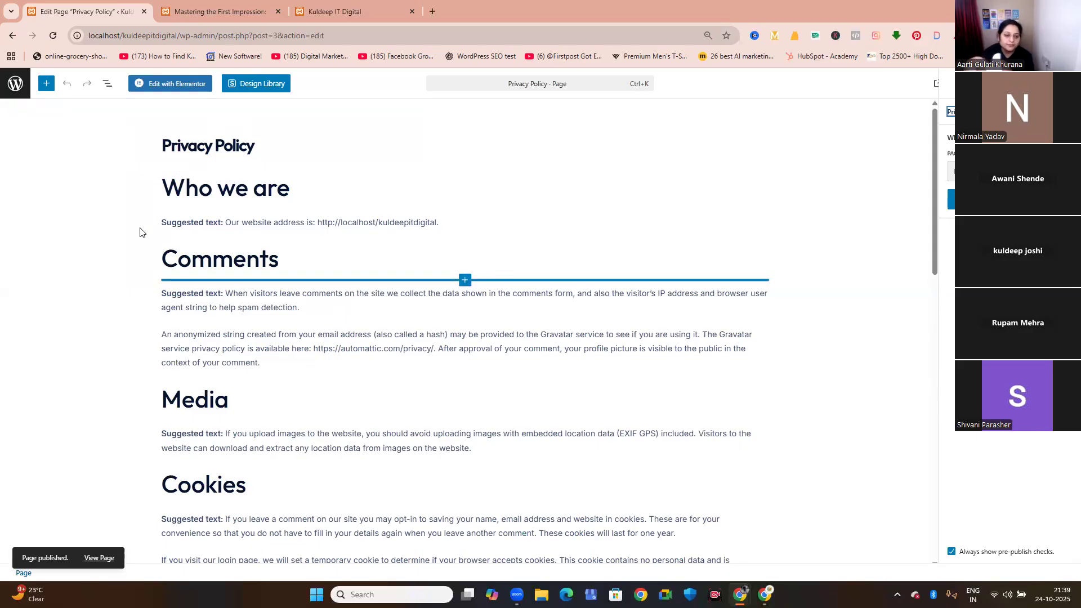
Return to the pages list, view the Privacy Policy page in a new tab and examine its address and content.
left_click(16, 84)
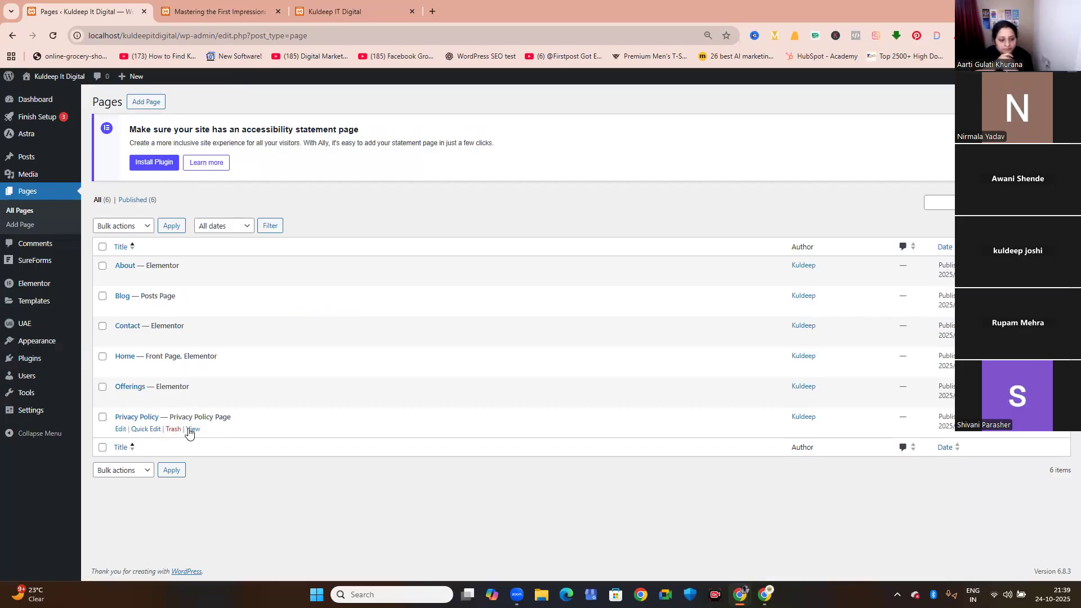
right_click(190, 432)
left_click(225, 442)
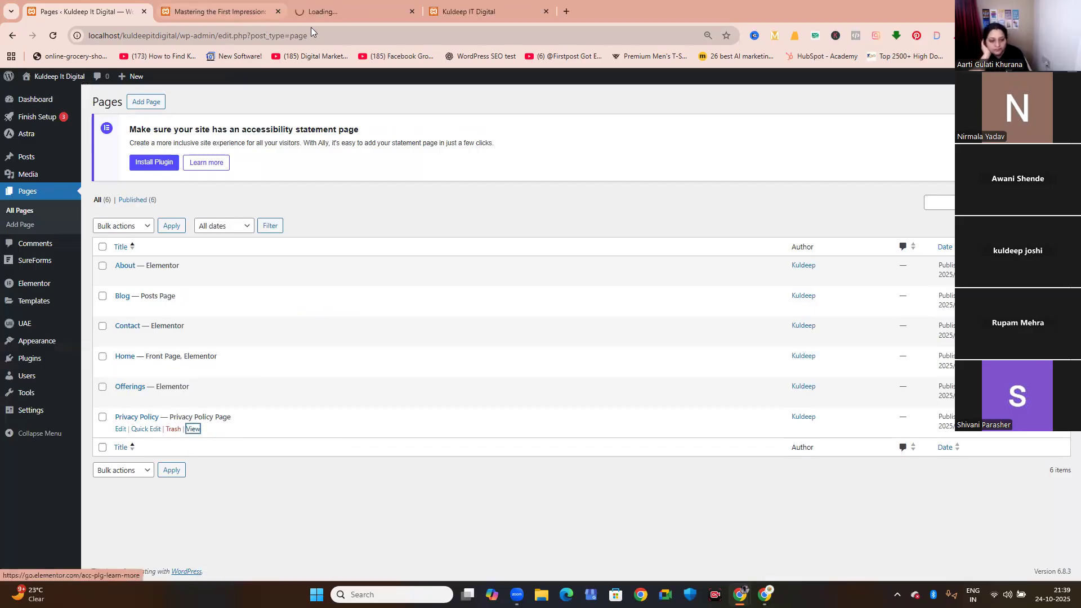
left_click(318, 16)
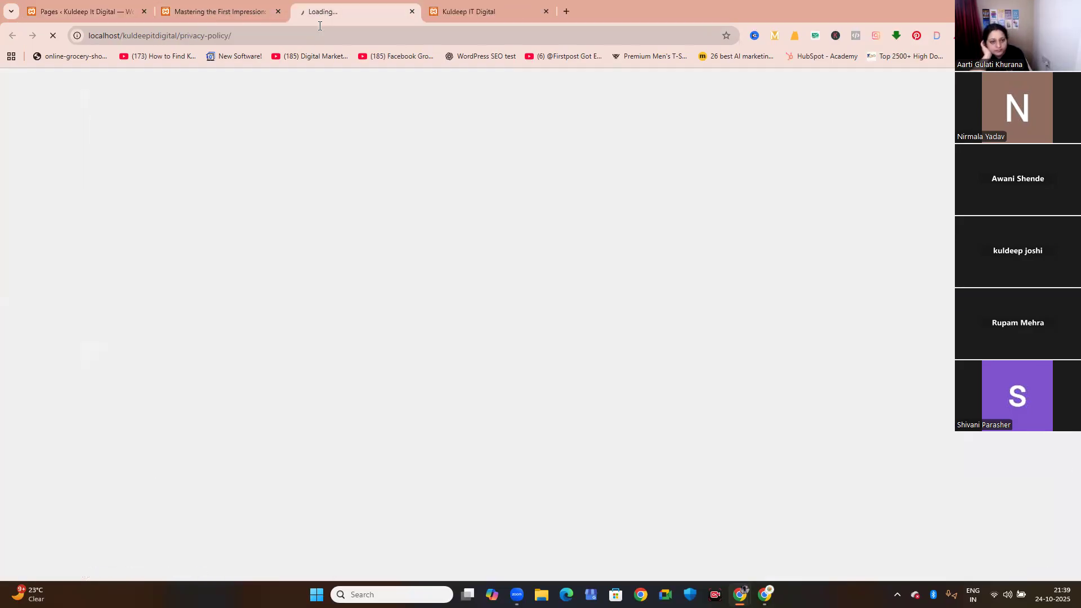
left_click(247, 38)
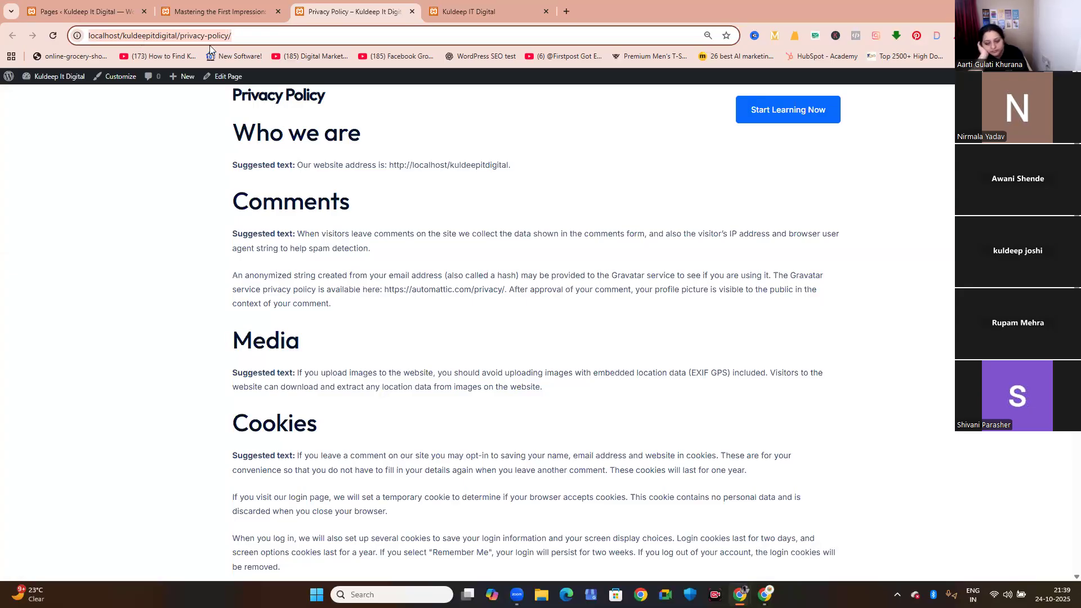
scroll(323, 191, "down", 6)
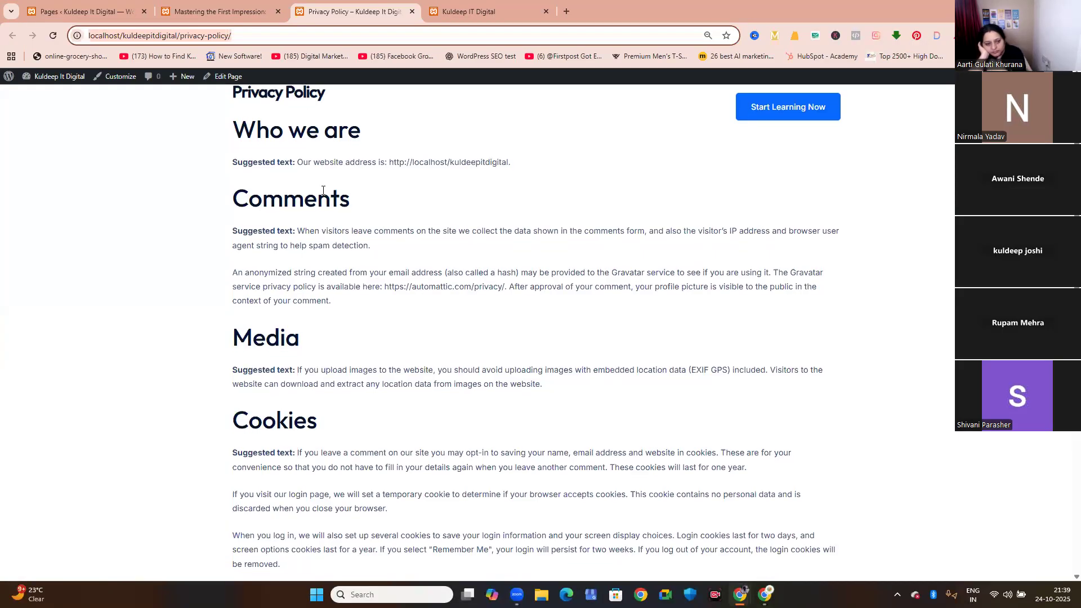
scroll(323, 190, "down", 4)
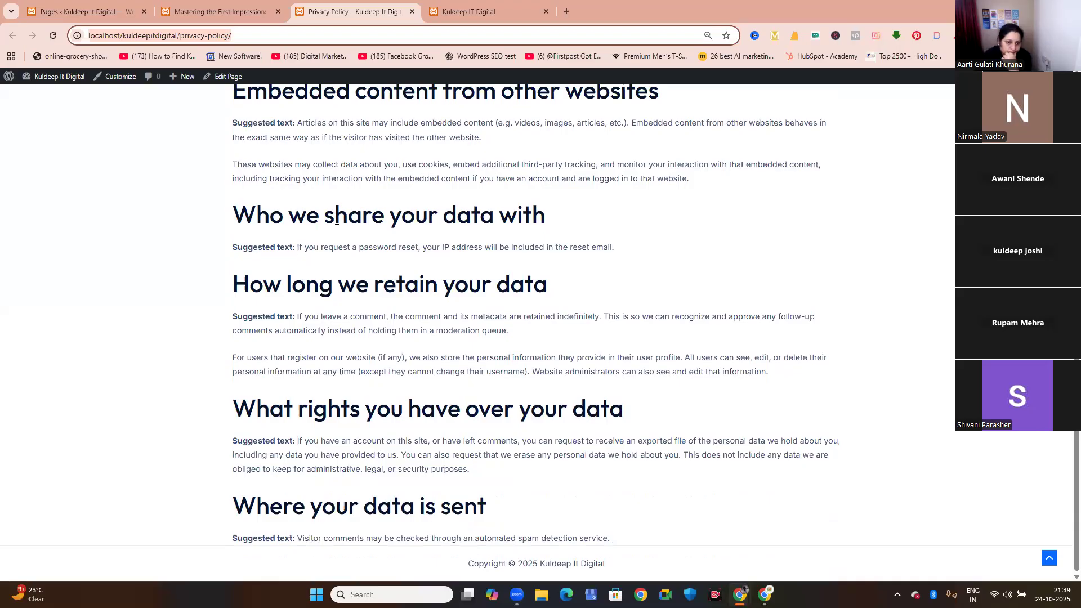
Return from the Privacy Policy page to the live site's home page and examine its sections down to the footer.
scroll(360, 287, "up", 10)
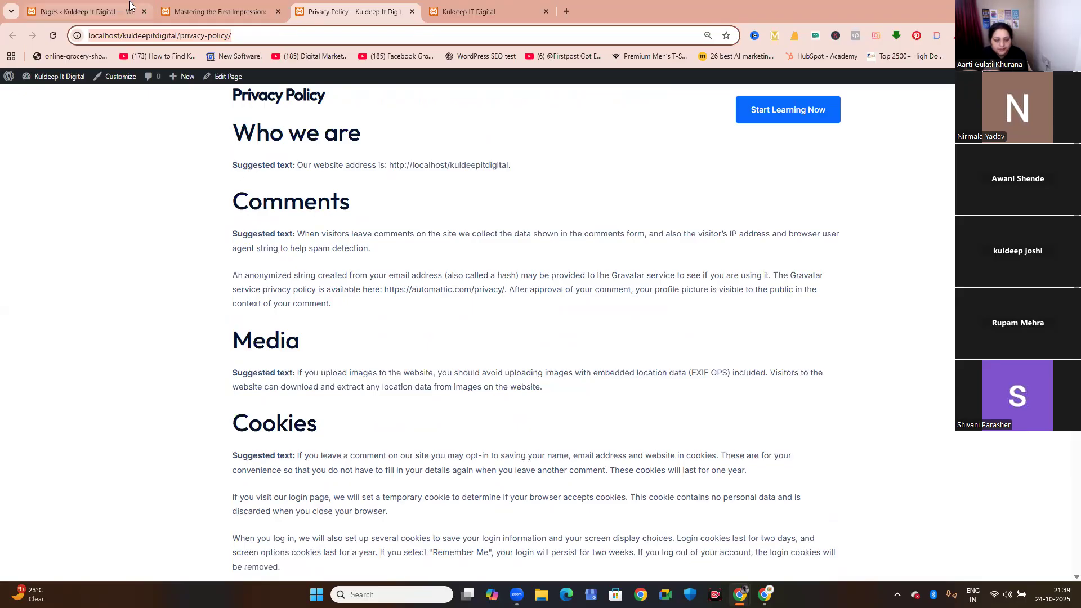
left_click(84, 12)
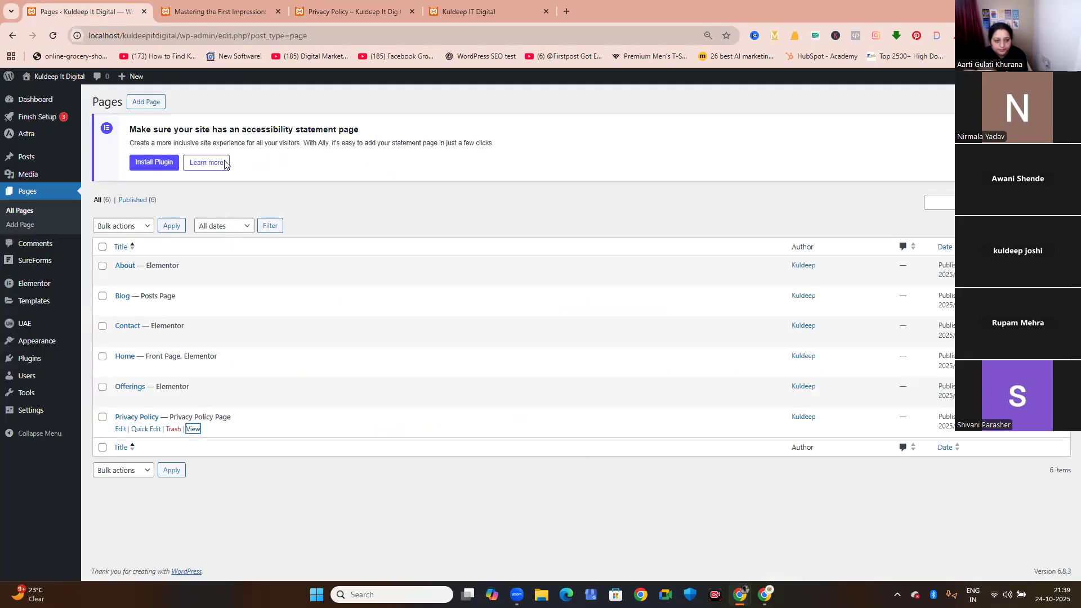
left_click(209, 13)
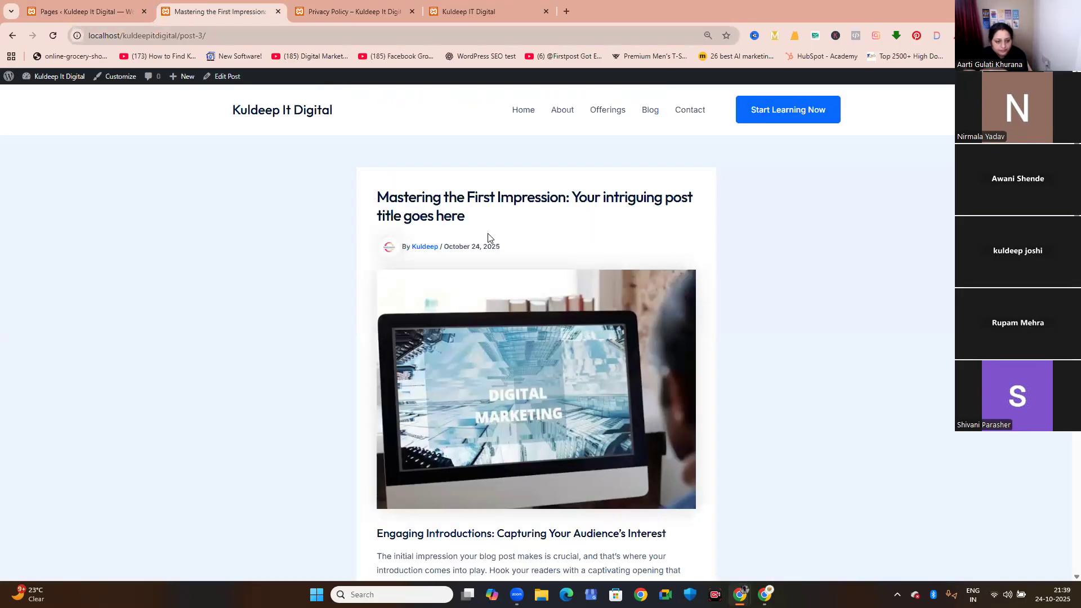
left_click(262, 116)
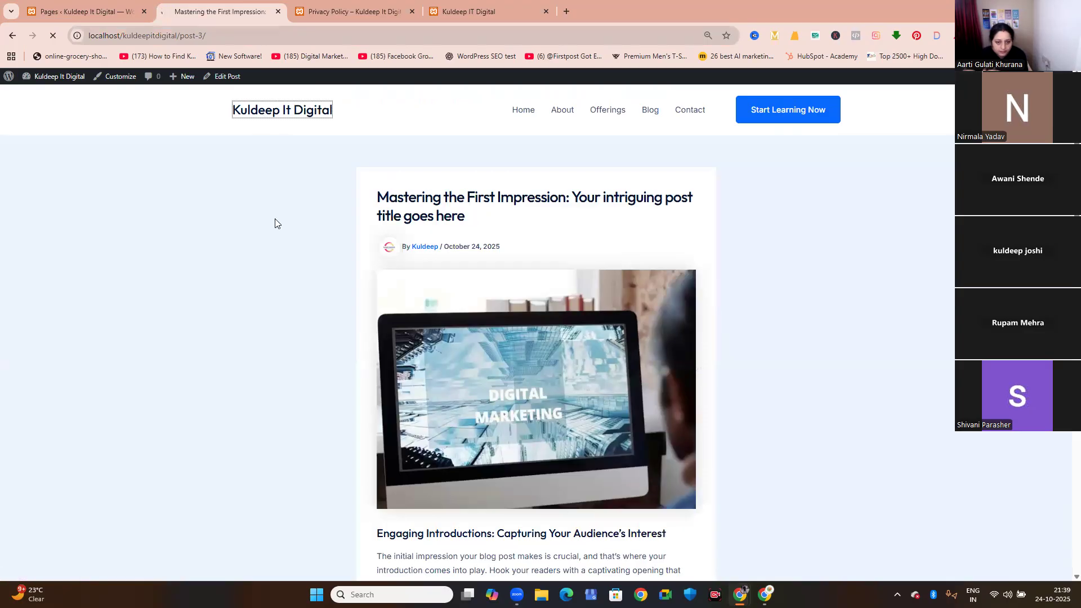
scroll(276, 223, "down", 5)
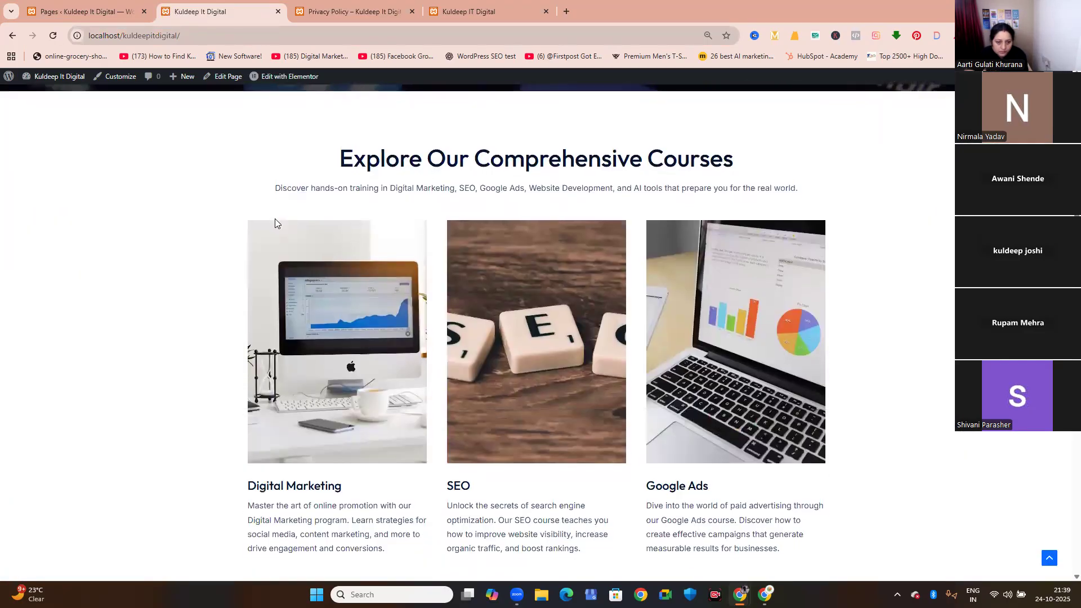
scroll(276, 224, "down", 12)
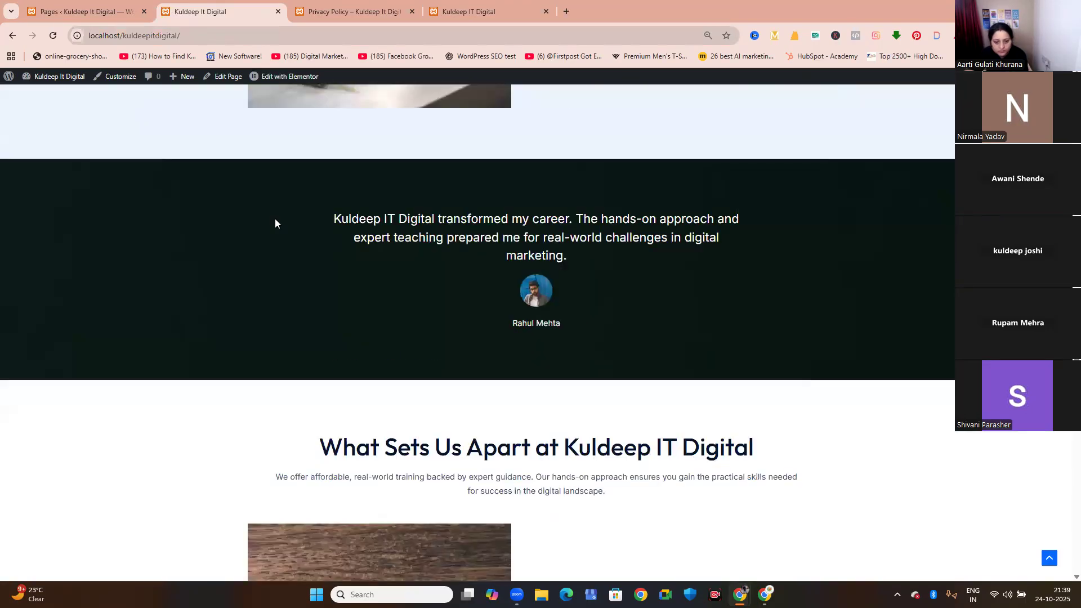
scroll(275, 224, "down", 6)
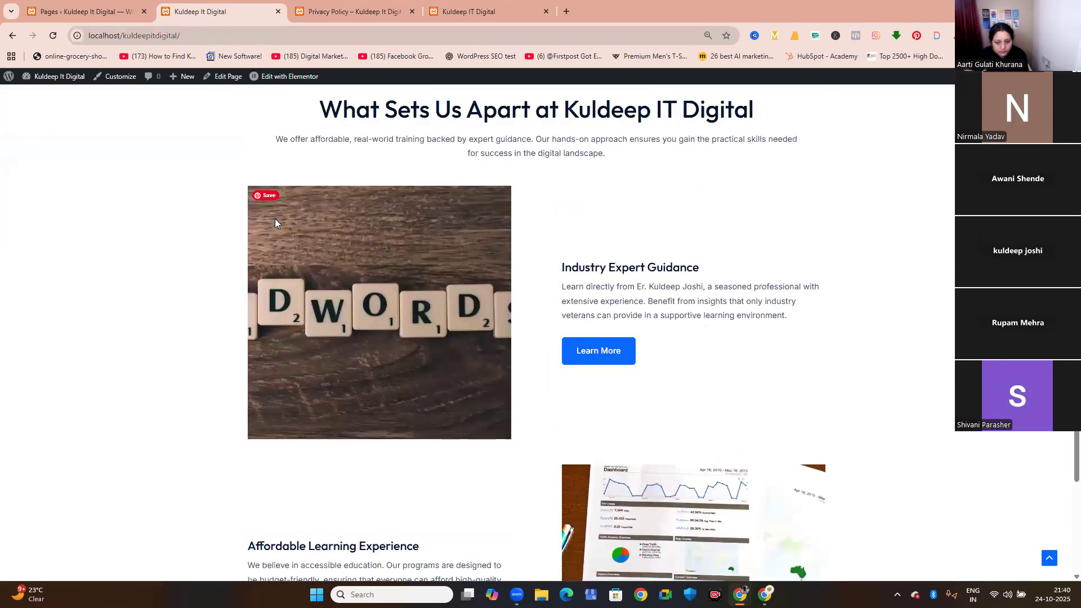
scroll(275, 220, "down", 6)
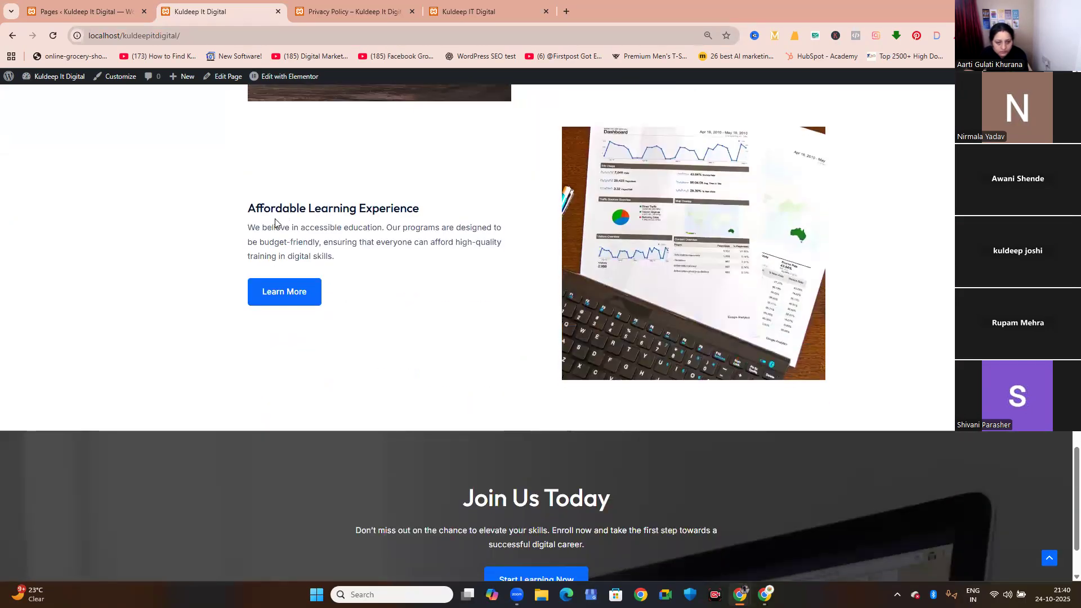
scroll(275, 219, "down", 2)
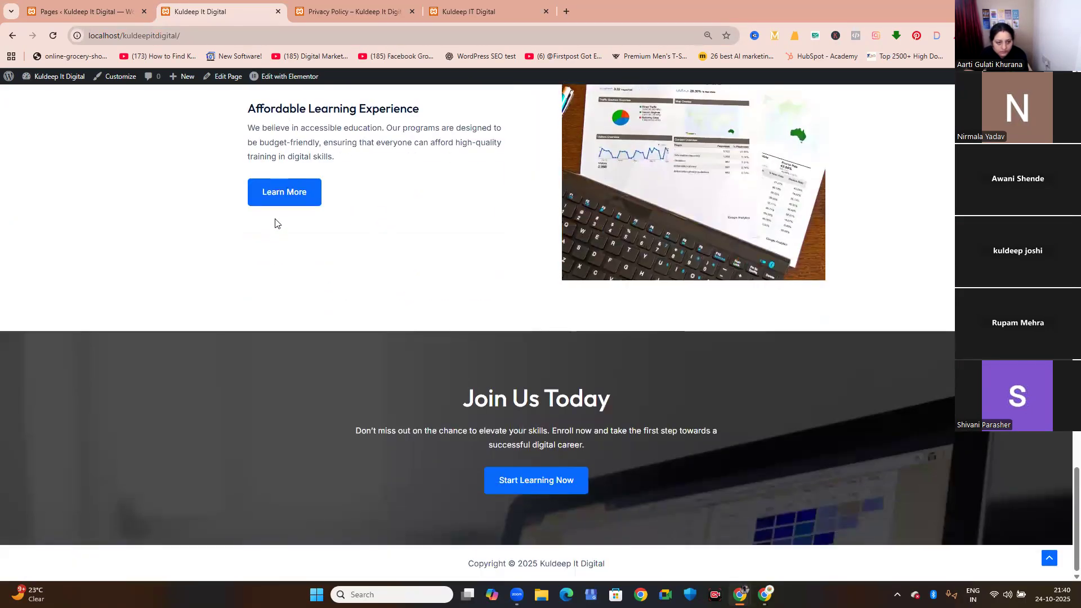
Remove About, Offerings, Blog and Contact from the Main Menu, keeping only Home, and save the menu.
left_click(56, 6)
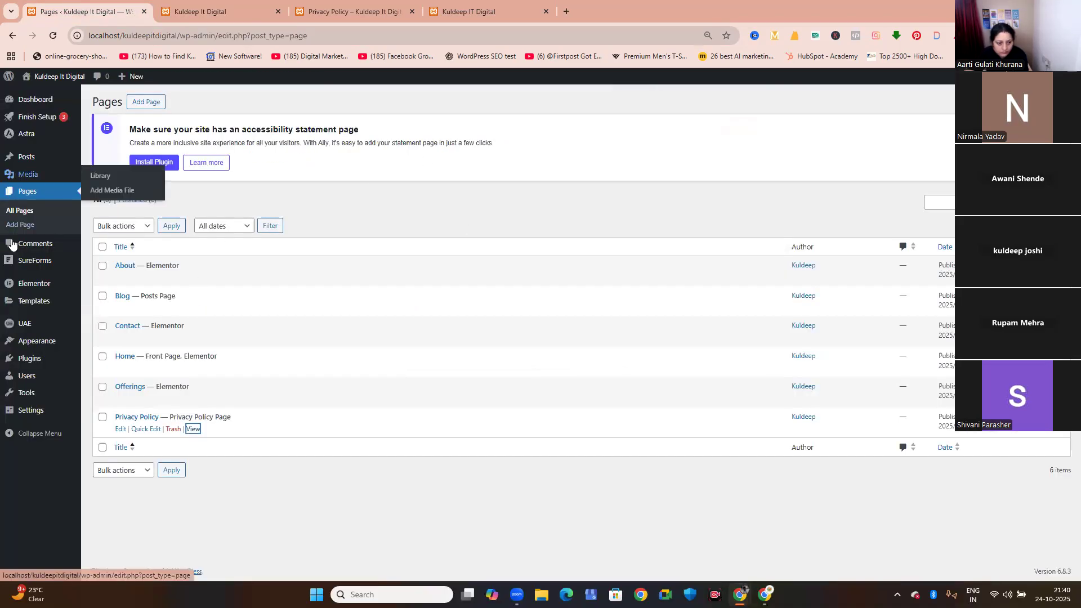
mouse_move(25, 283)
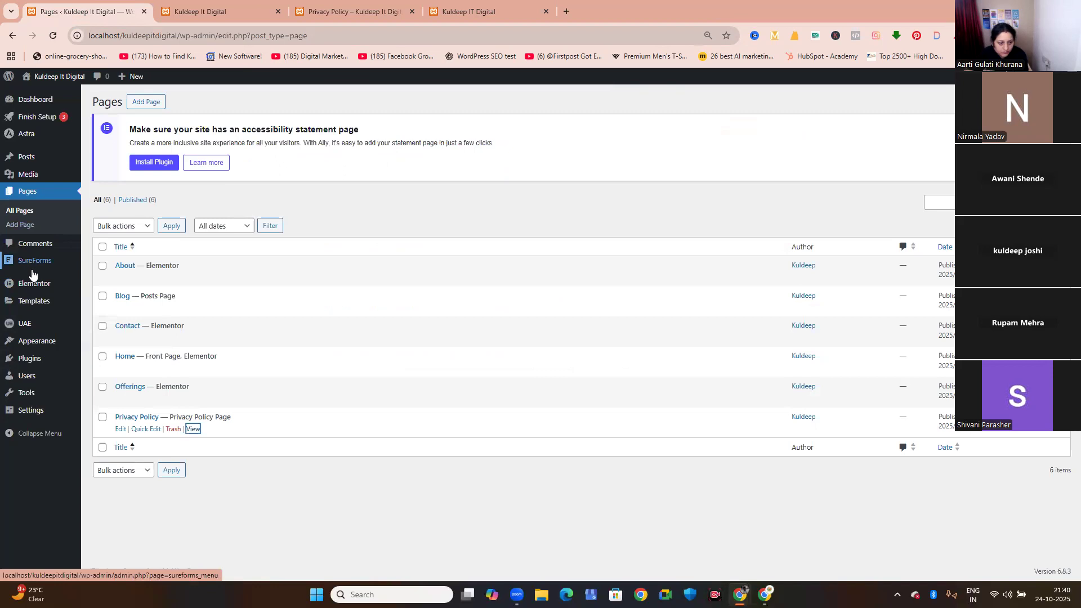
mouse_move(36, 340)
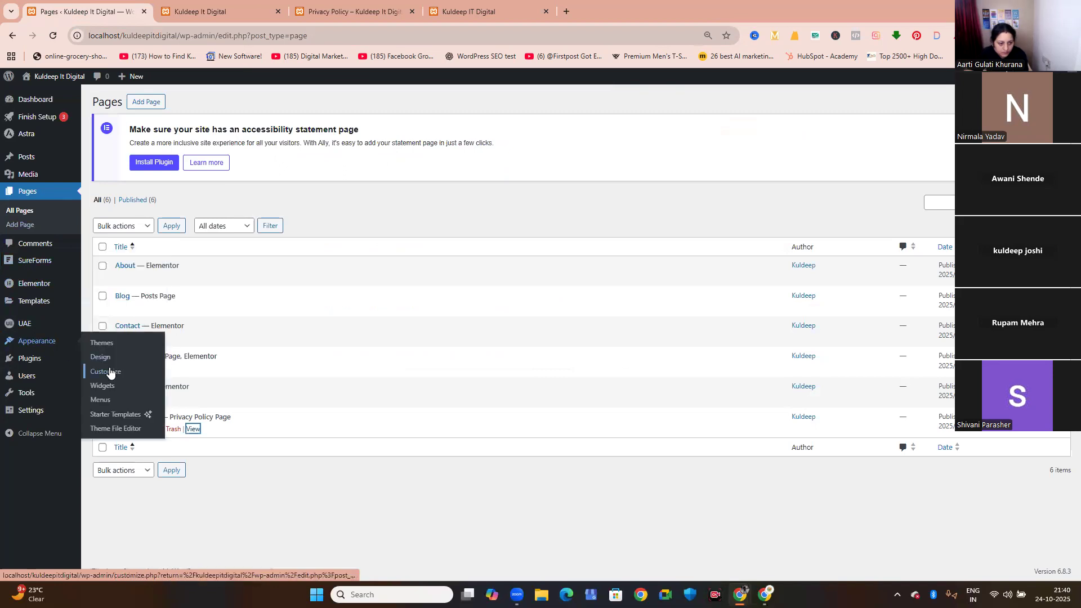
left_click(111, 399)
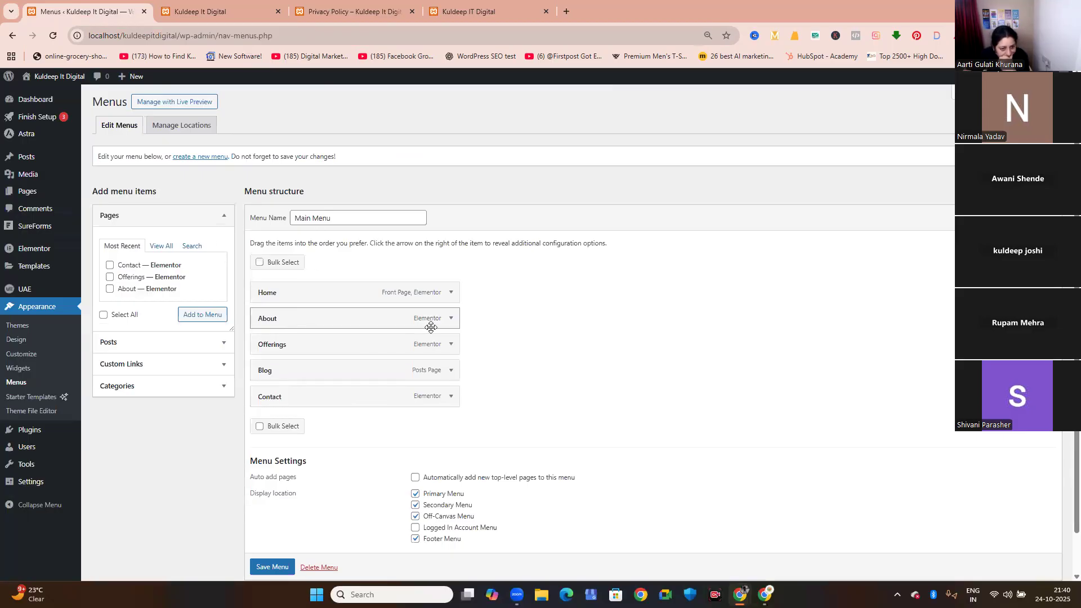
left_click(450, 318)
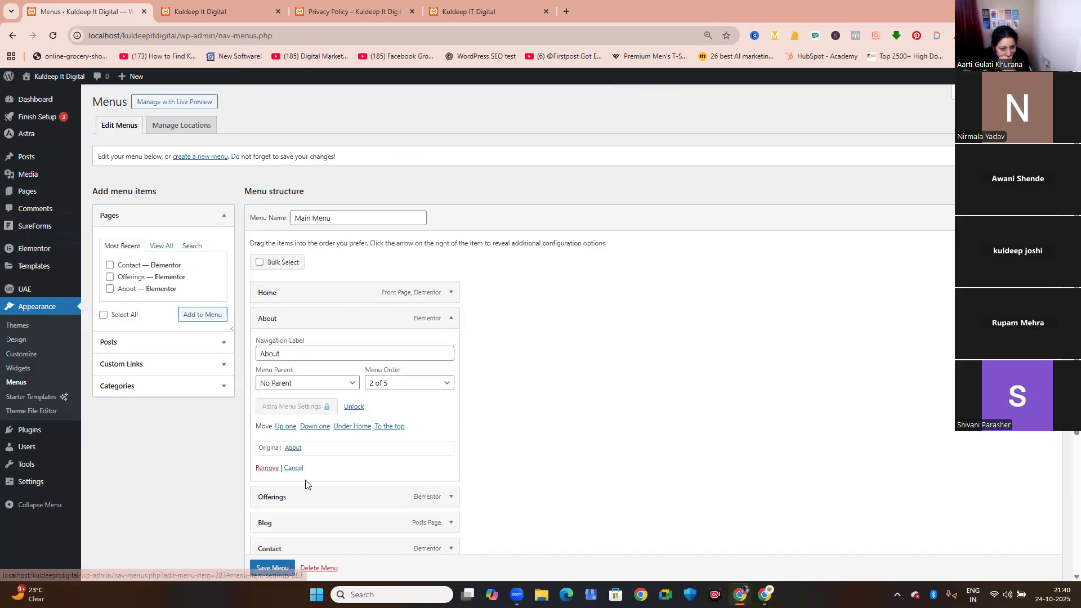
left_click(269, 468)
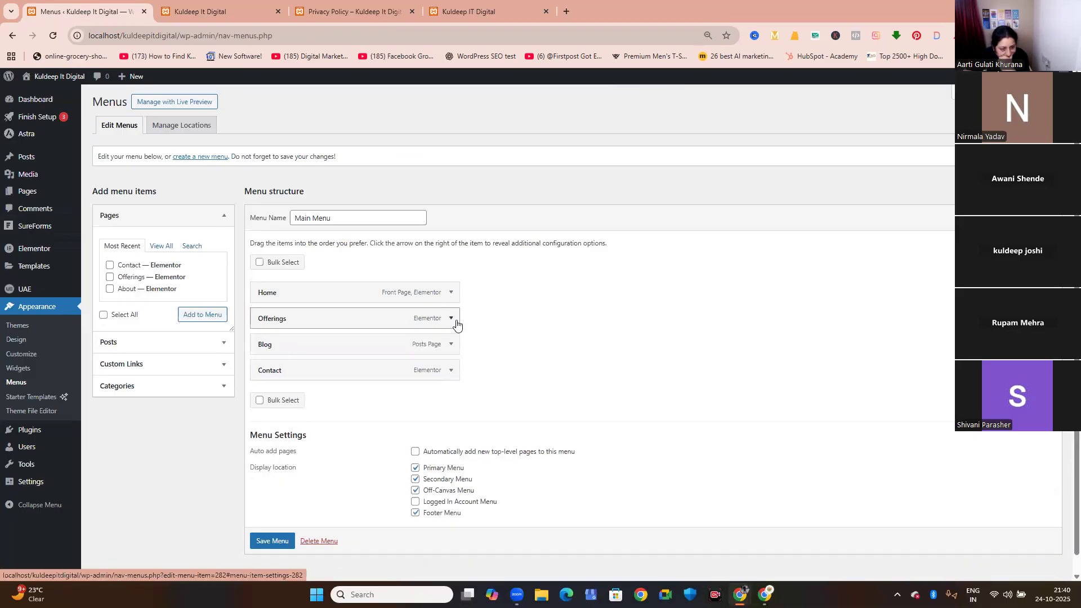
left_click(451, 318)
left_click(269, 468)
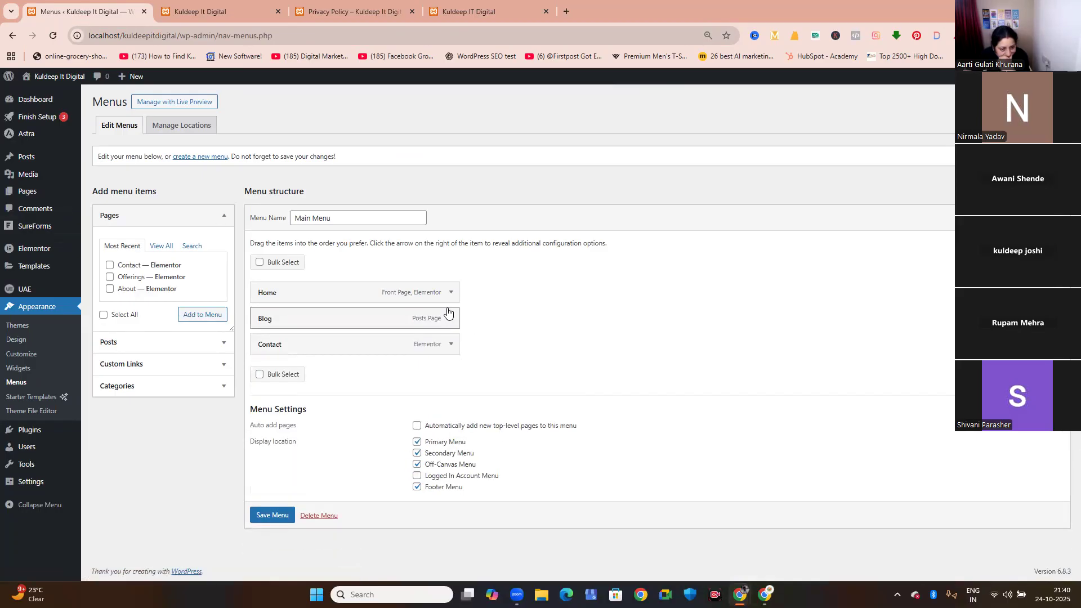
left_click(451, 318)
left_click(261, 467)
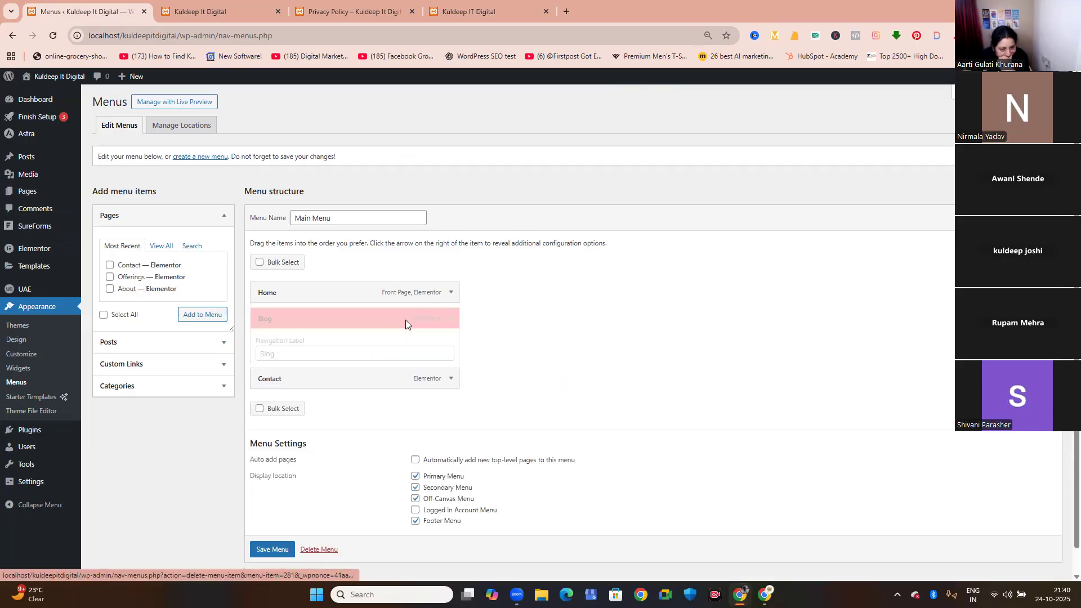
left_click(451, 318)
left_click(264, 468)
left_click(263, 467)
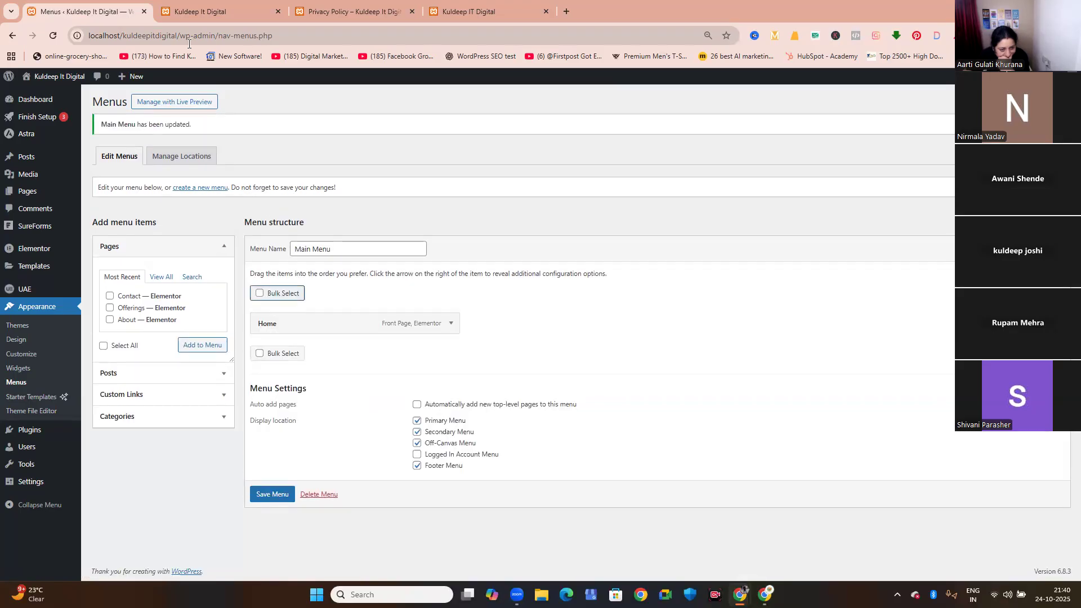
Reload the live home page and check its header navigation against the saved menu.
left_click(191, 12)
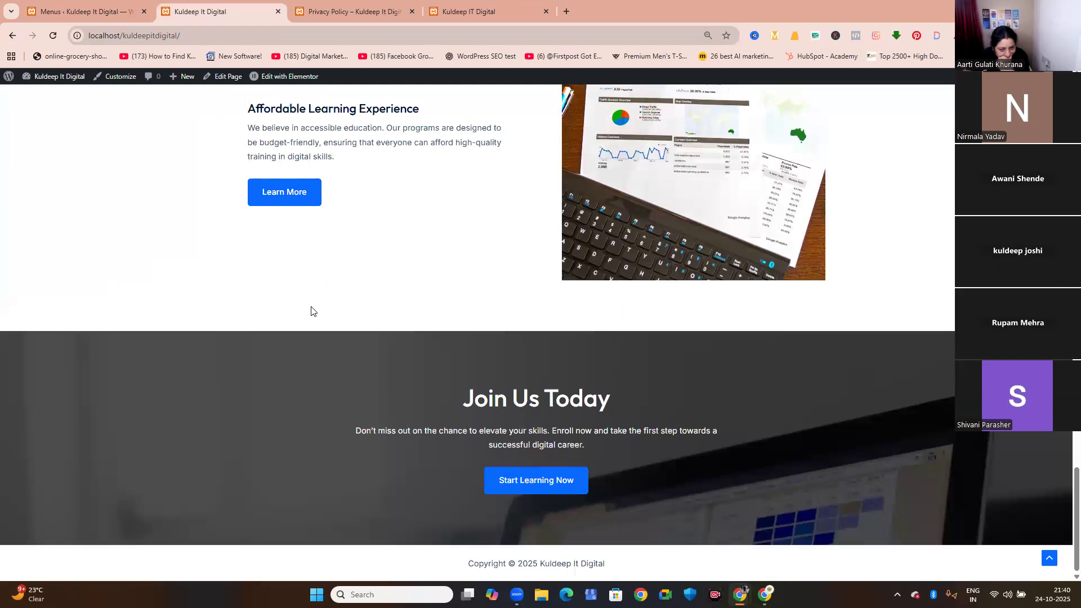
left_click(313, 194)
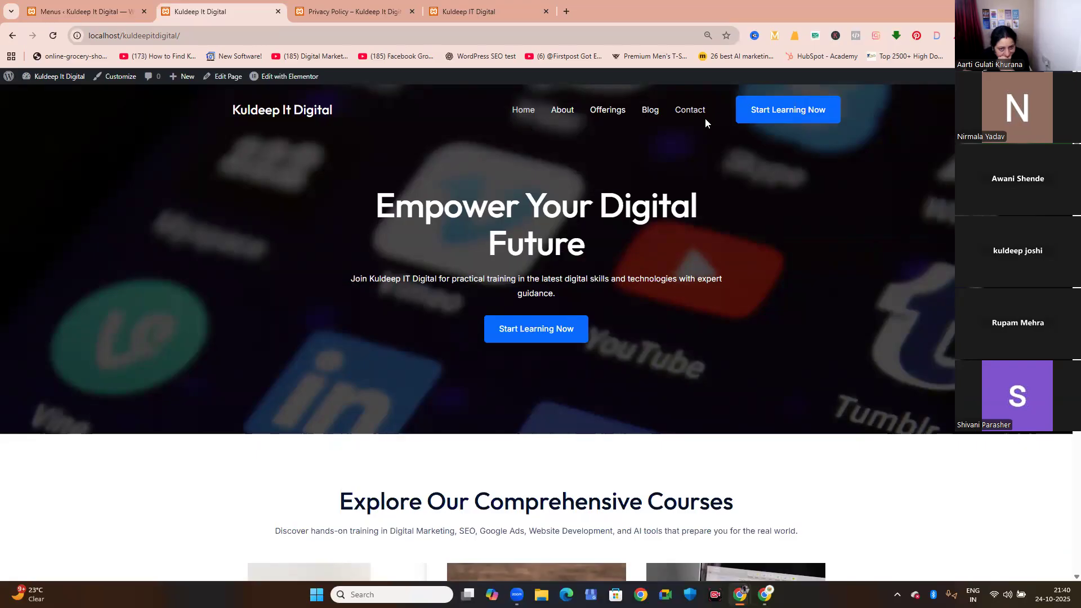
left_click(52, 36)
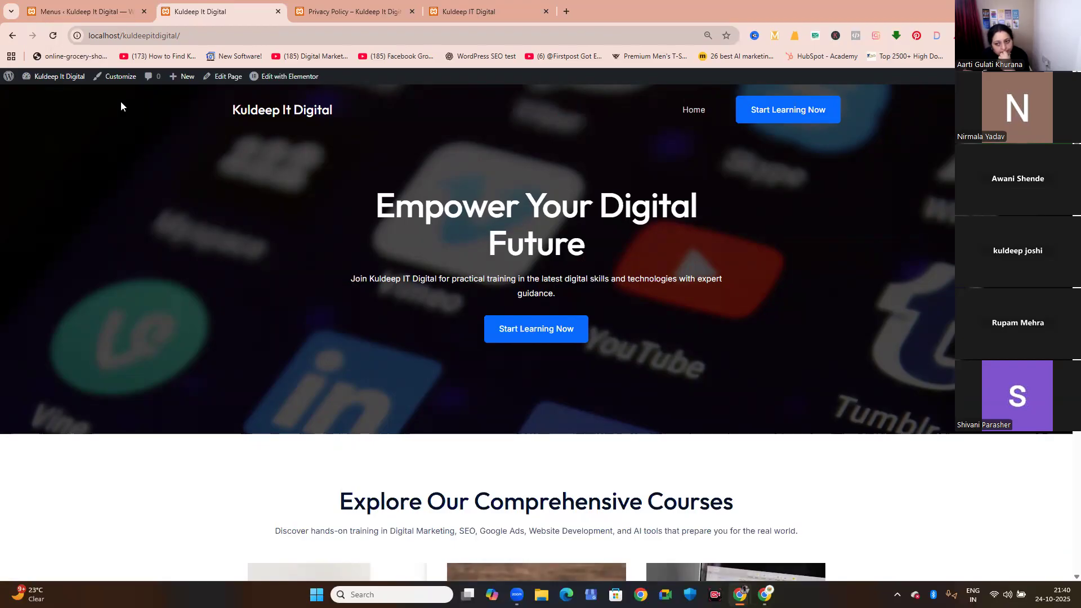
scroll(120, 106, "down", 1)
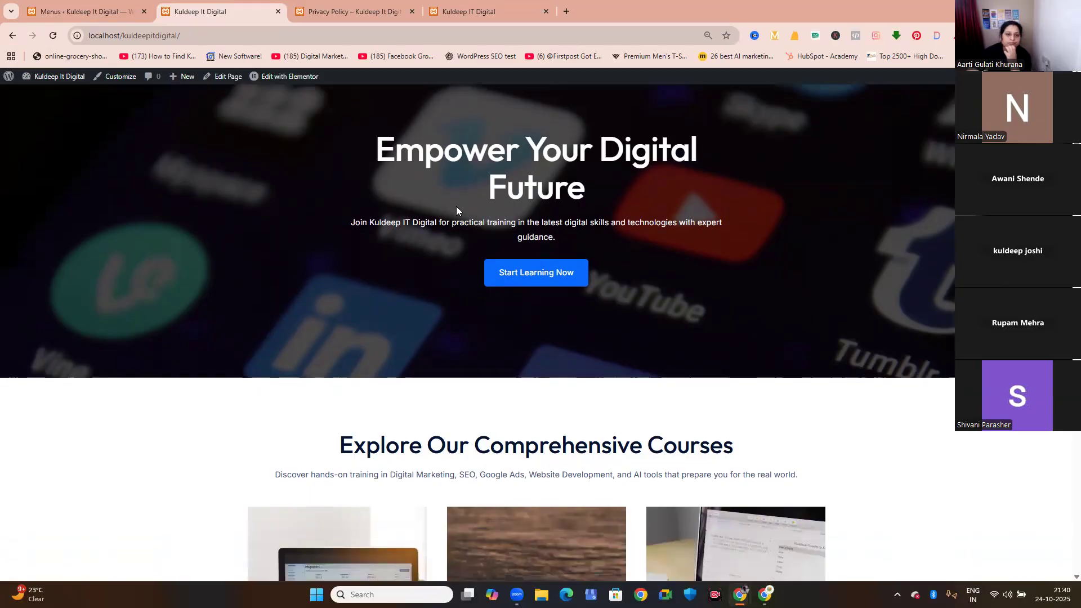
scroll(456, 211, "up", 1)
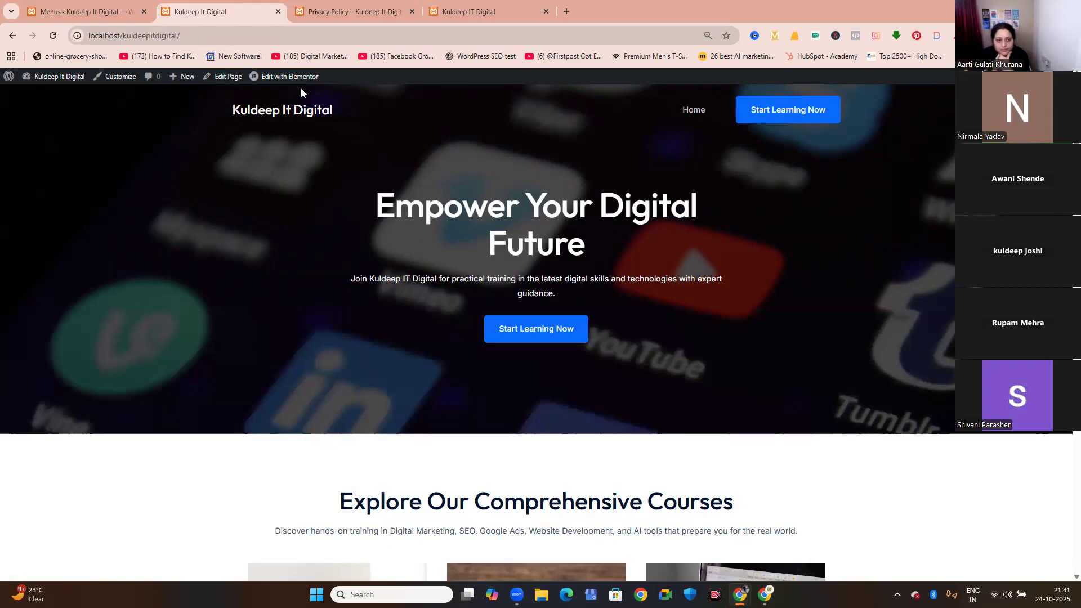
Check the pages list, reopen the menu editor and add the Contact page to the Main Menu from all pages.
left_click(116, 13)
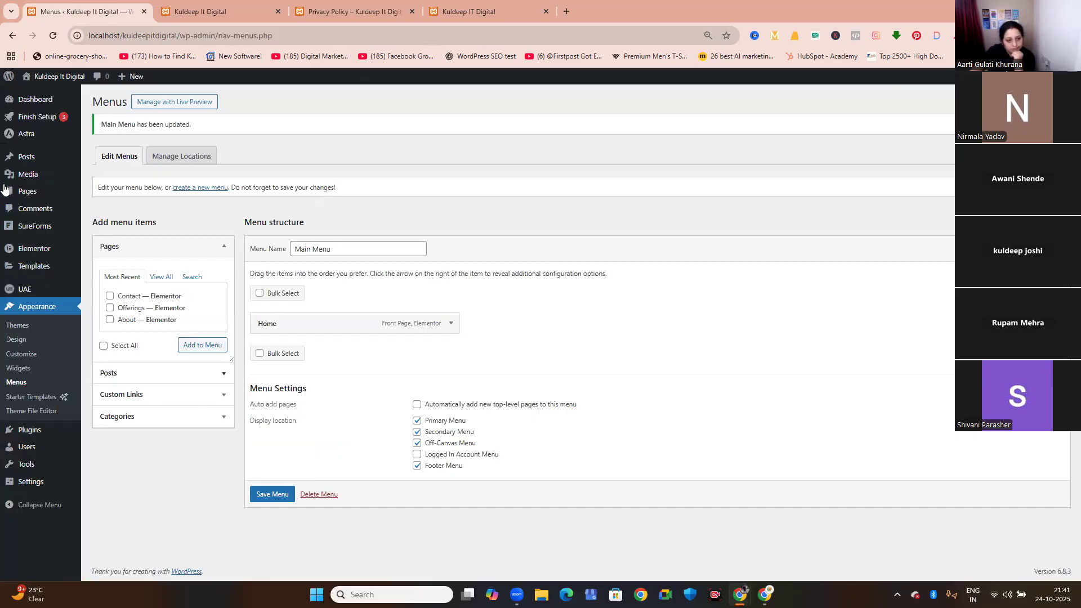
left_click(39, 196)
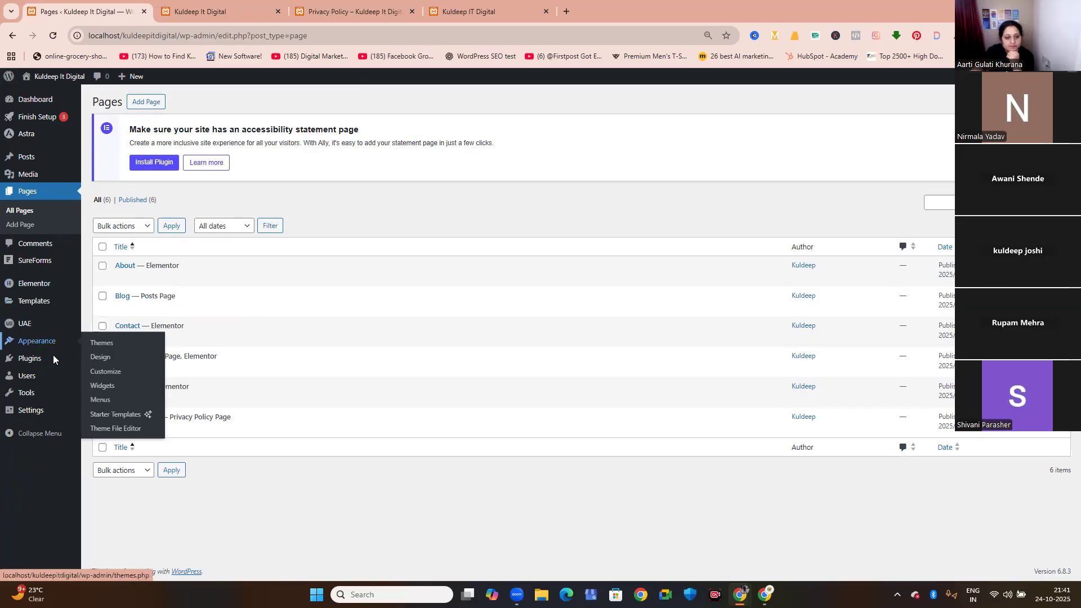
mouse_move(41, 340)
left_click(118, 401)
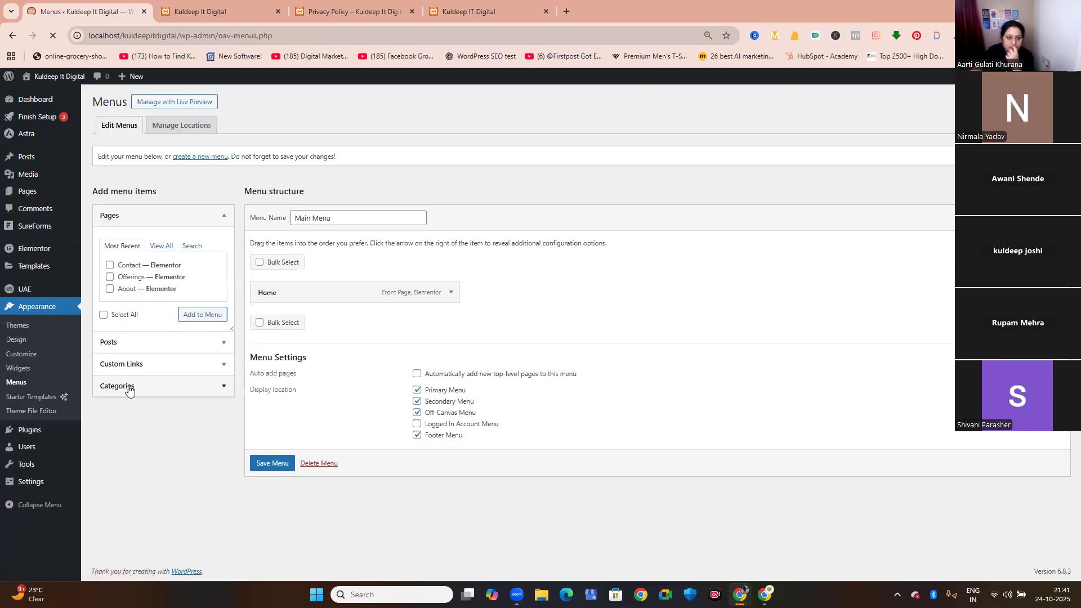
left_click(164, 249)
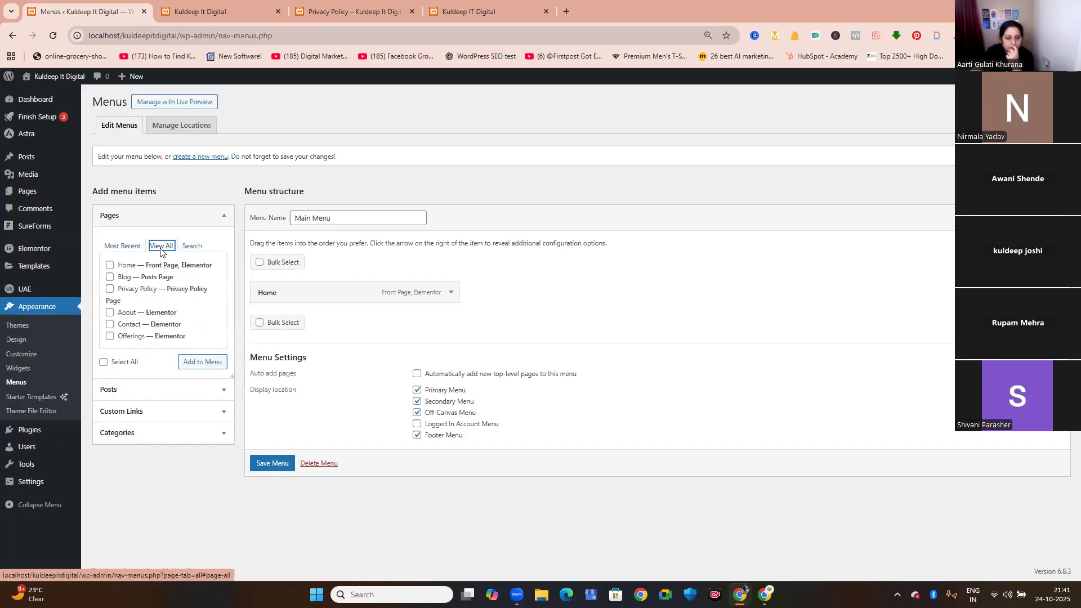
left_click(110, 324)
left_click(193, 368)
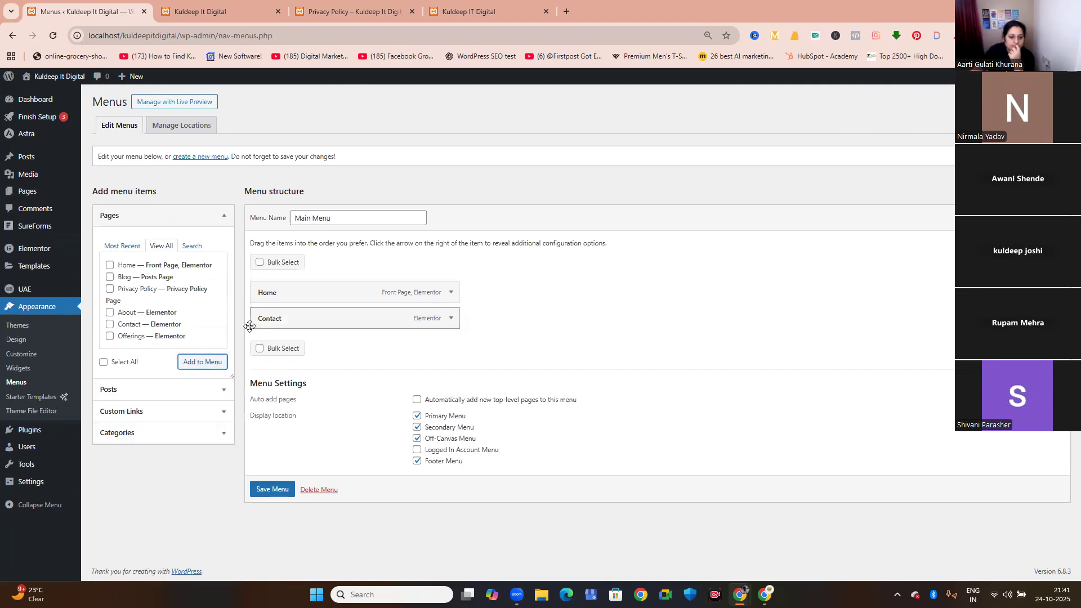
Move Contact above Home in the Main Menu structure and save the menu.
left_click_drag(277, 320, 270, 297)
left_click(221, 8)
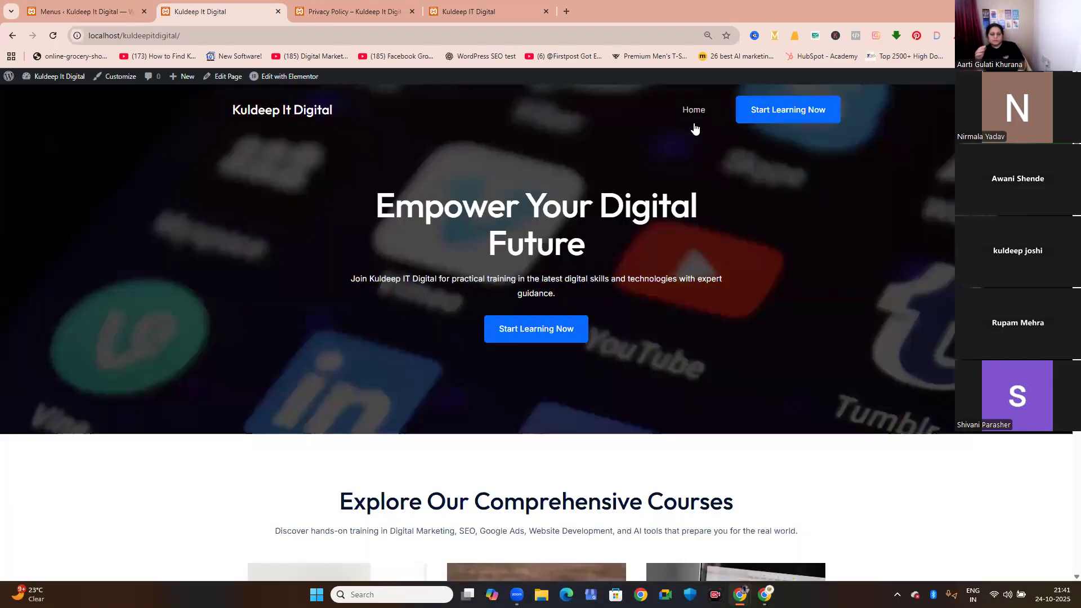
left_click(107, 11)
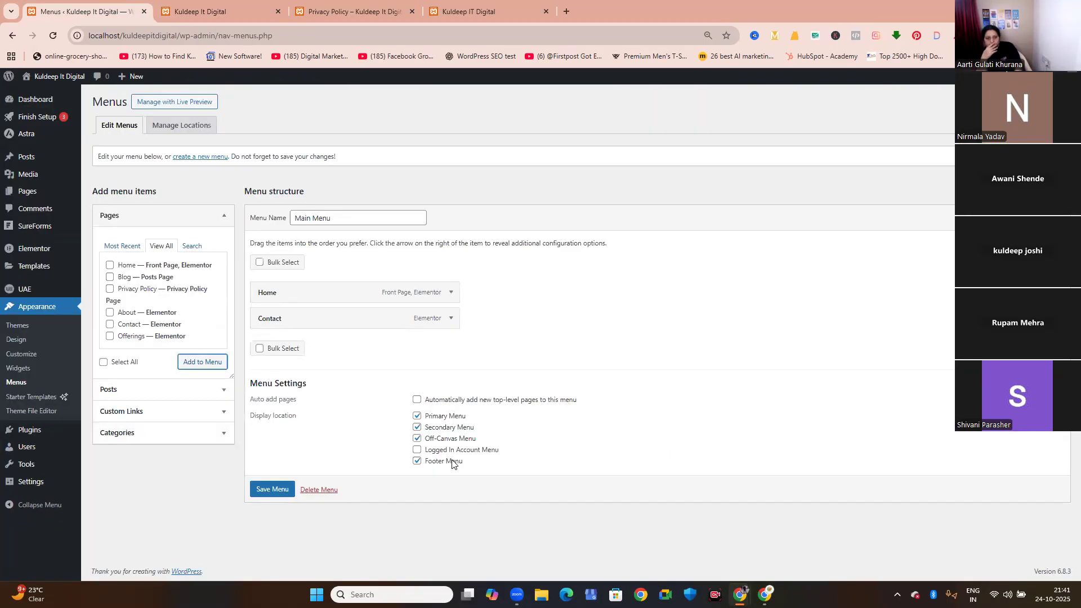
left_click_drag(262, 318, 269, 292)
left_click(273, 491)
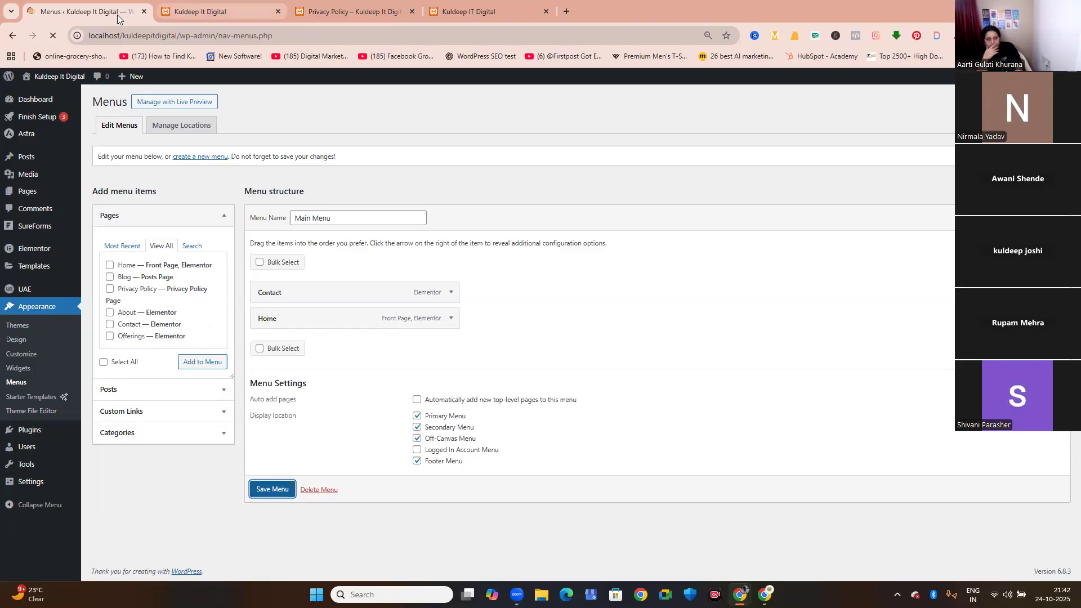
Check the live site's header, open the Contact page from its navigation and examine the contact details and form.
left_click(186, 13)
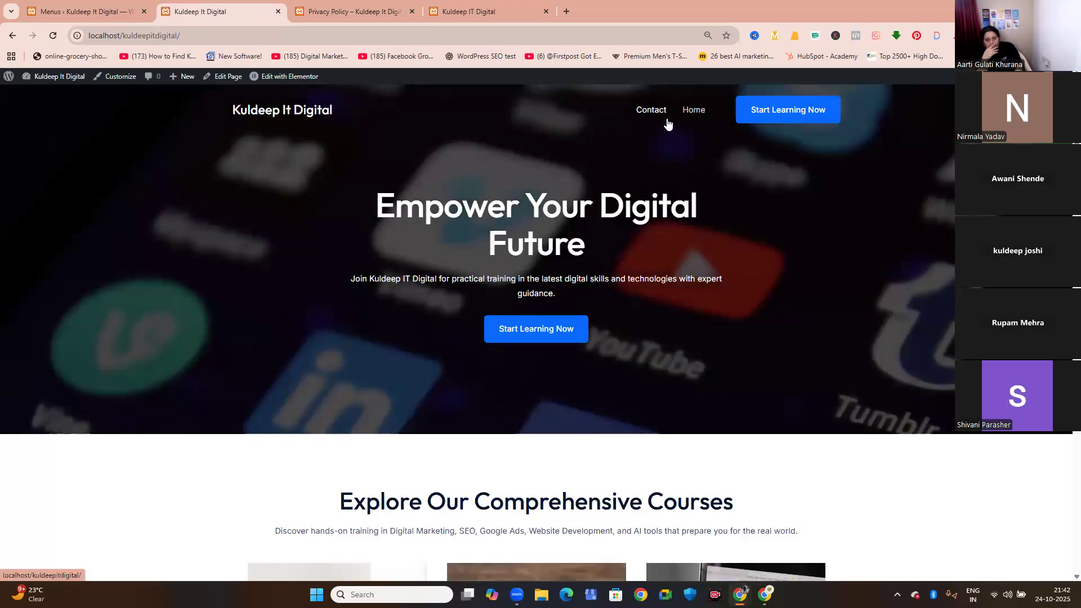
left_click(640, 111)
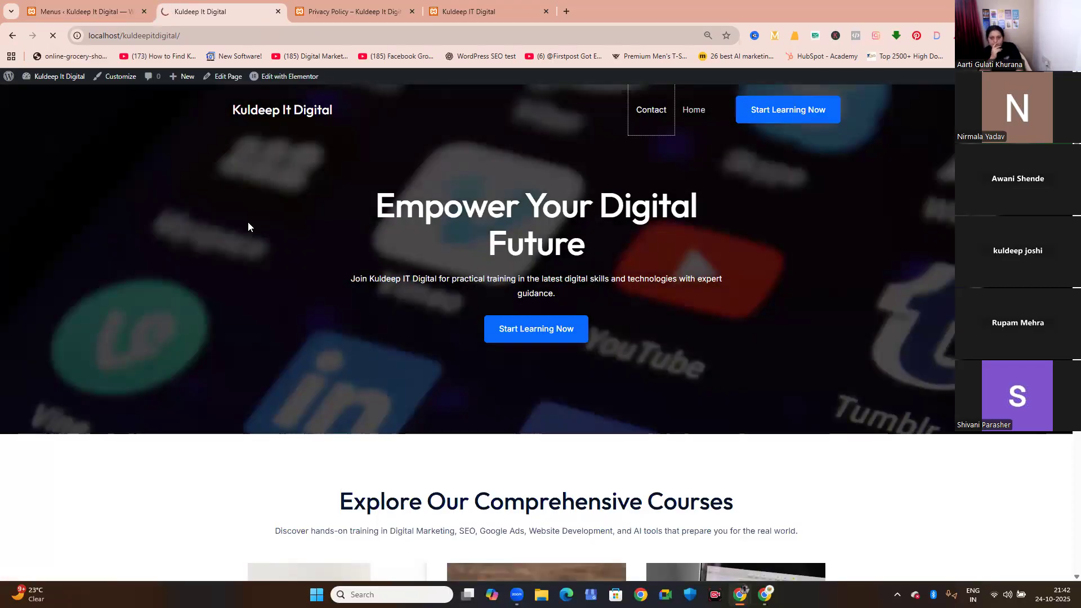
scroll(437, 343, "down", 3)
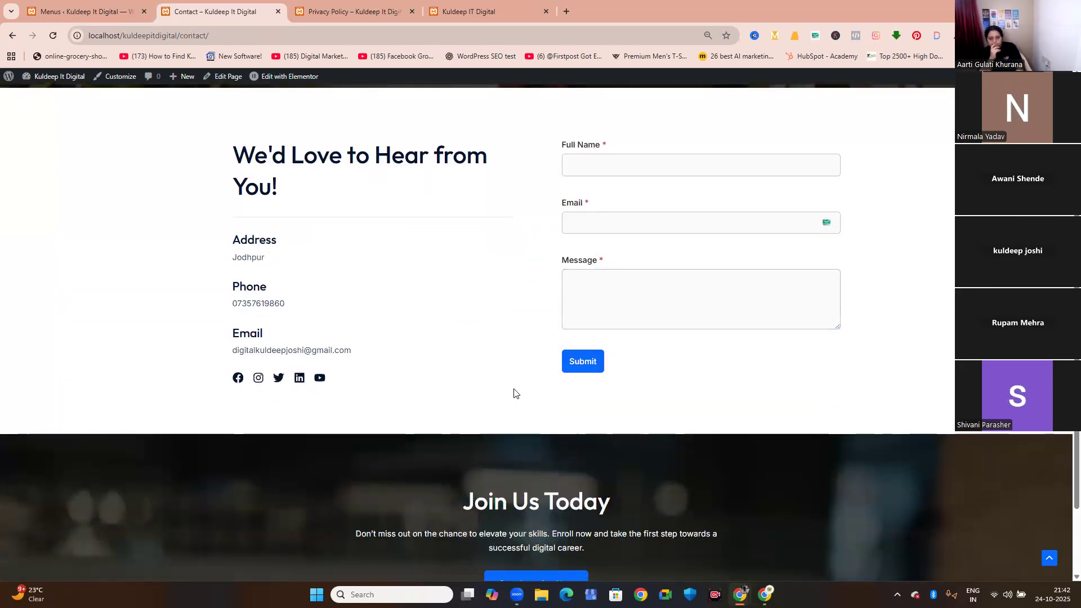
scroll(514, 393, "up", 1)
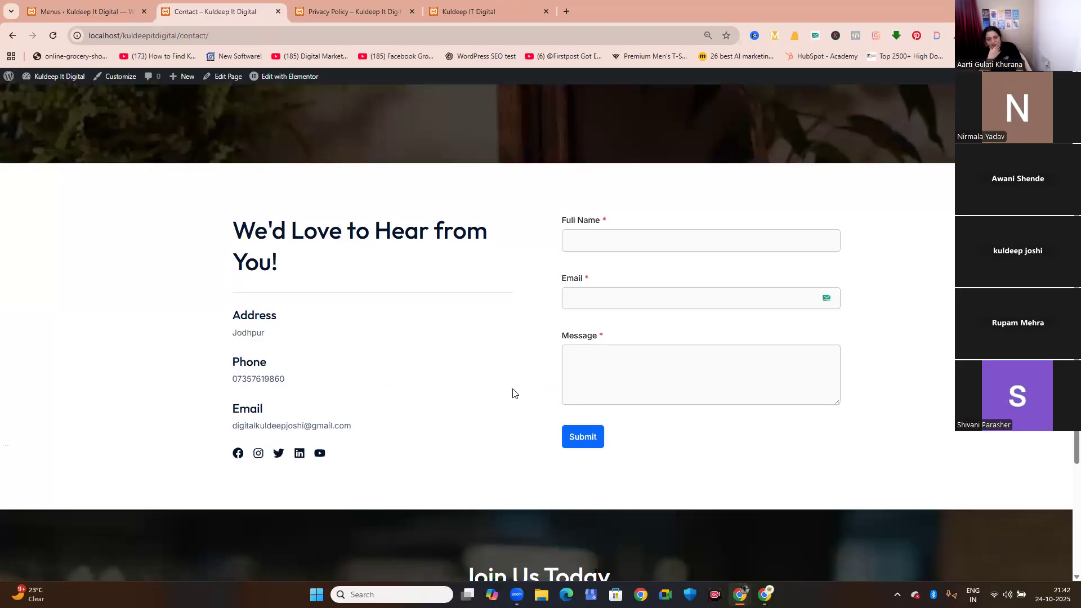
Compare the Contact page's header navigation with the Main Menu structure and open the list of all pages.
scroll(513, 393, "up", 2)
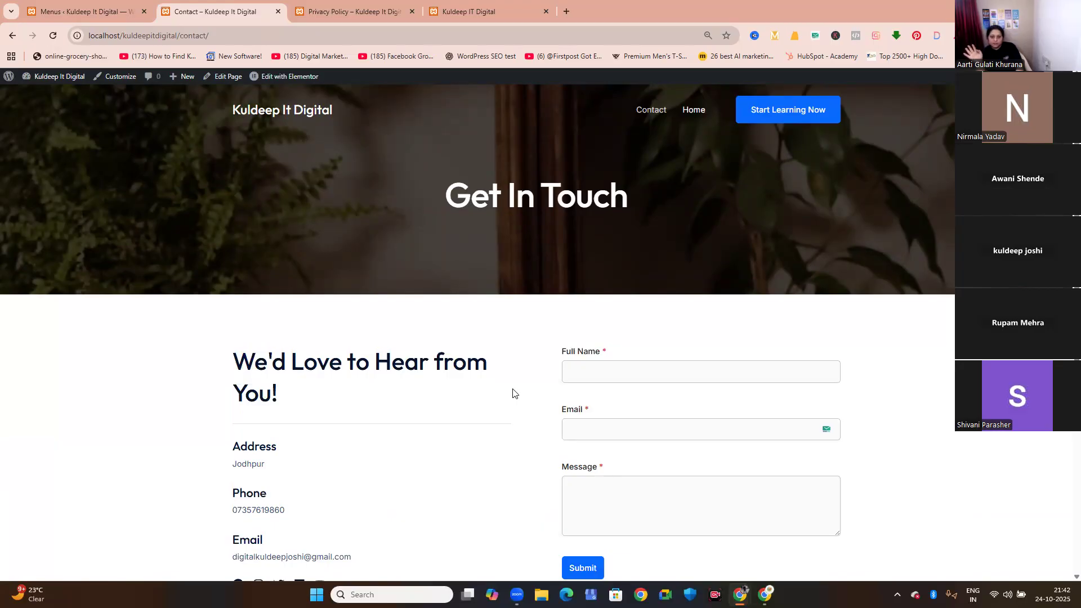
left_click(71, 12)
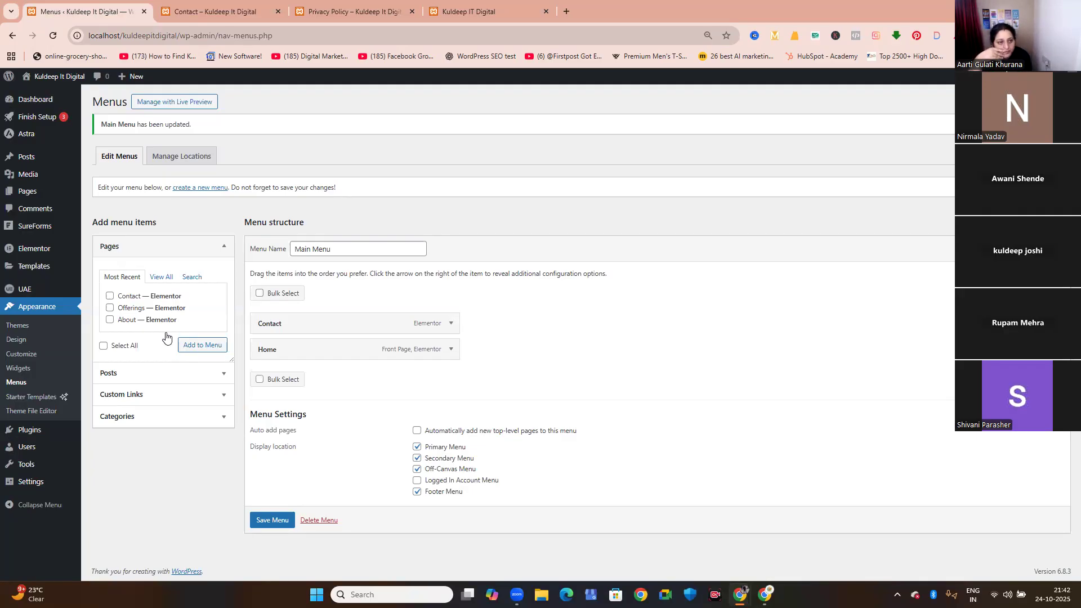
left_click(205, 17)
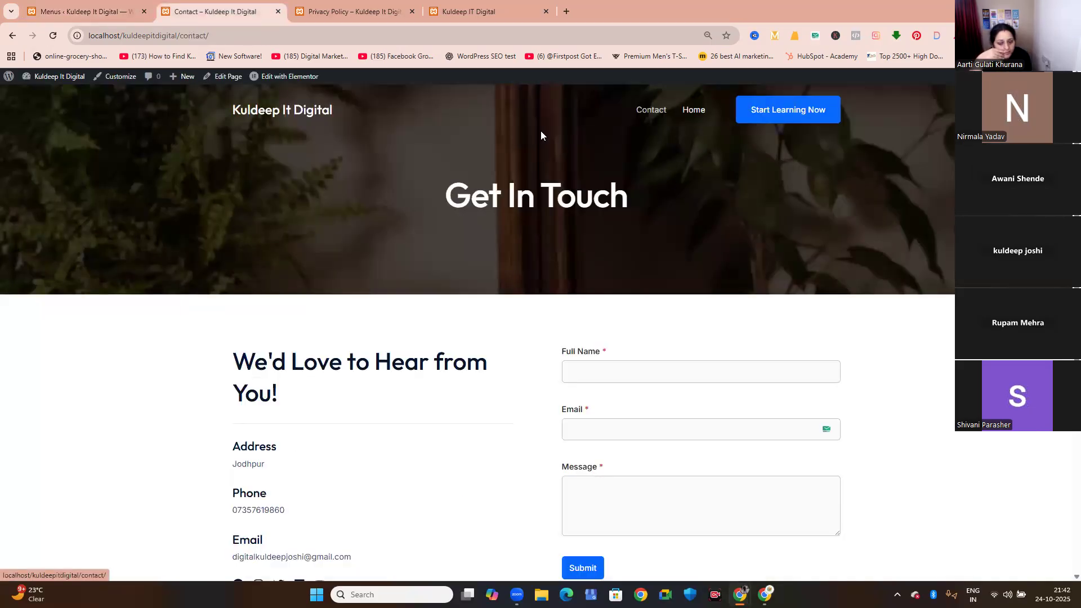
left_click(82, 11)
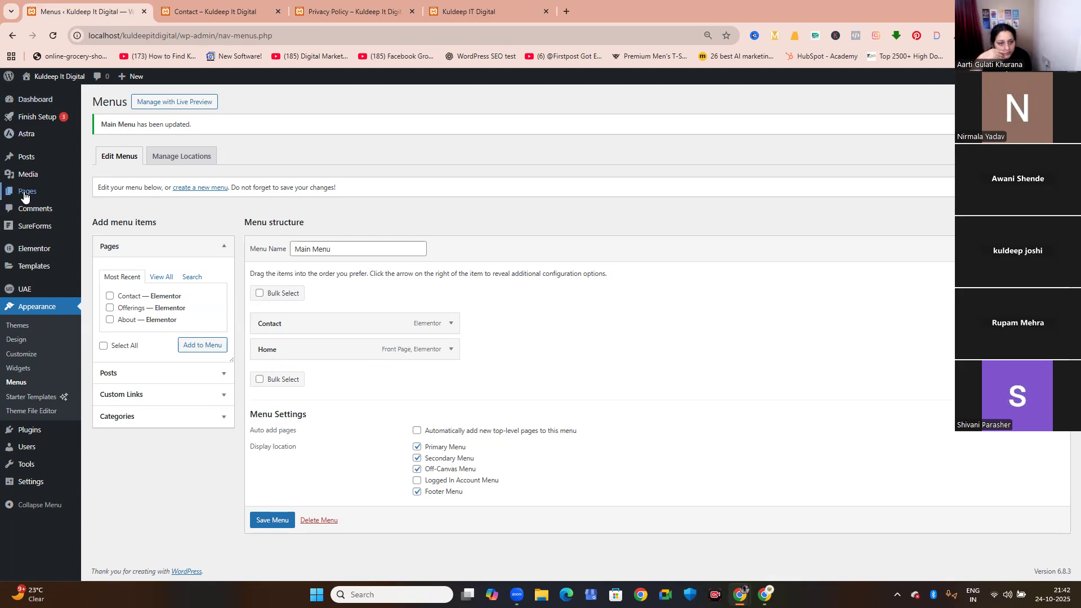
mouse_move(34, 194)
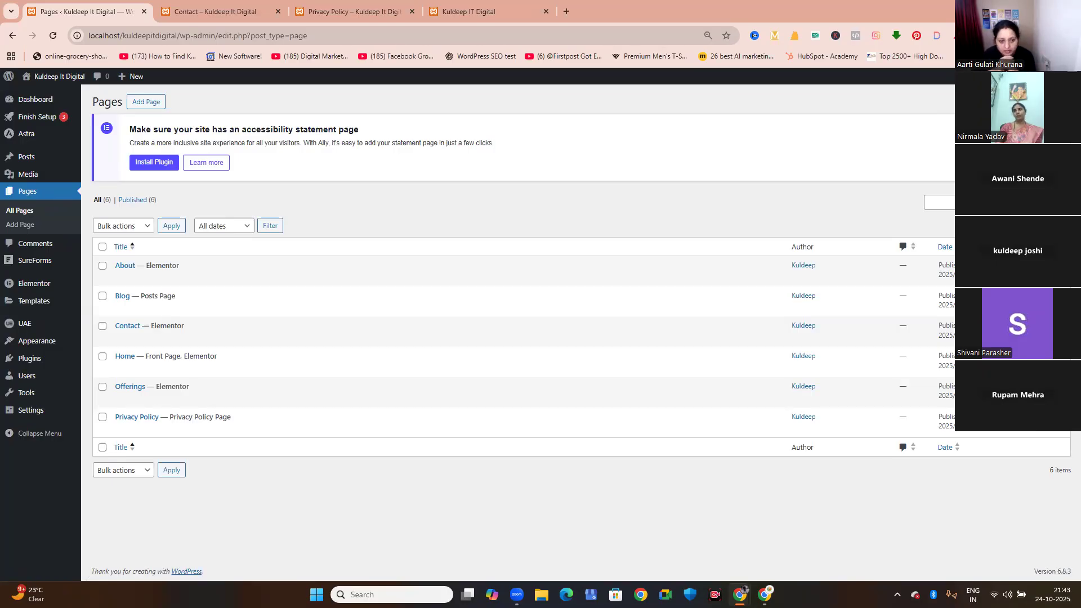
Open the Home page from the live site's header navigation and look over its hero and course sections.
left_click(185, 17)
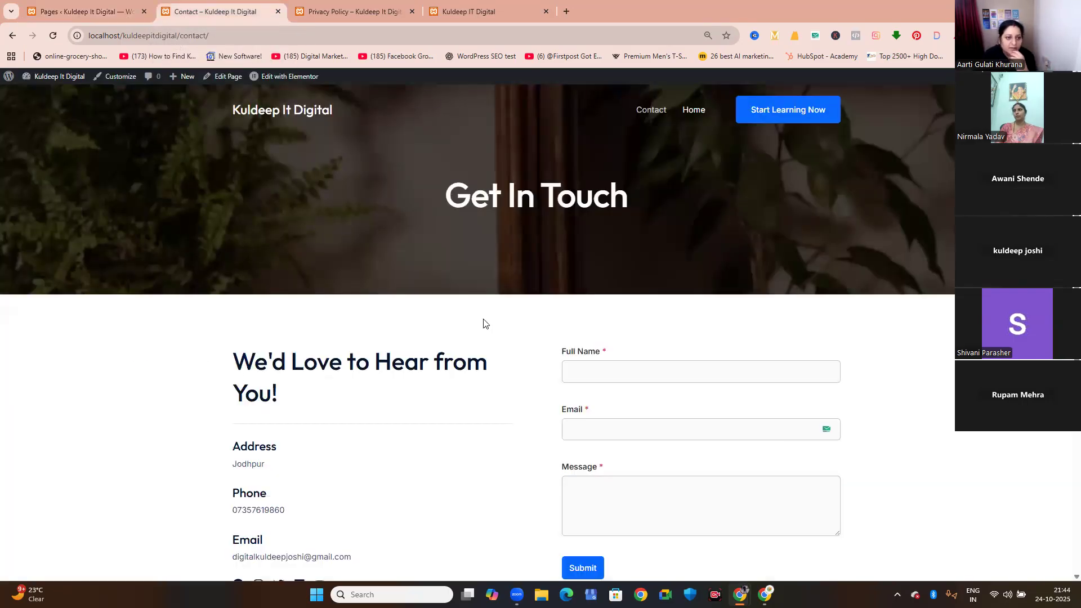
left_click(698, 113)
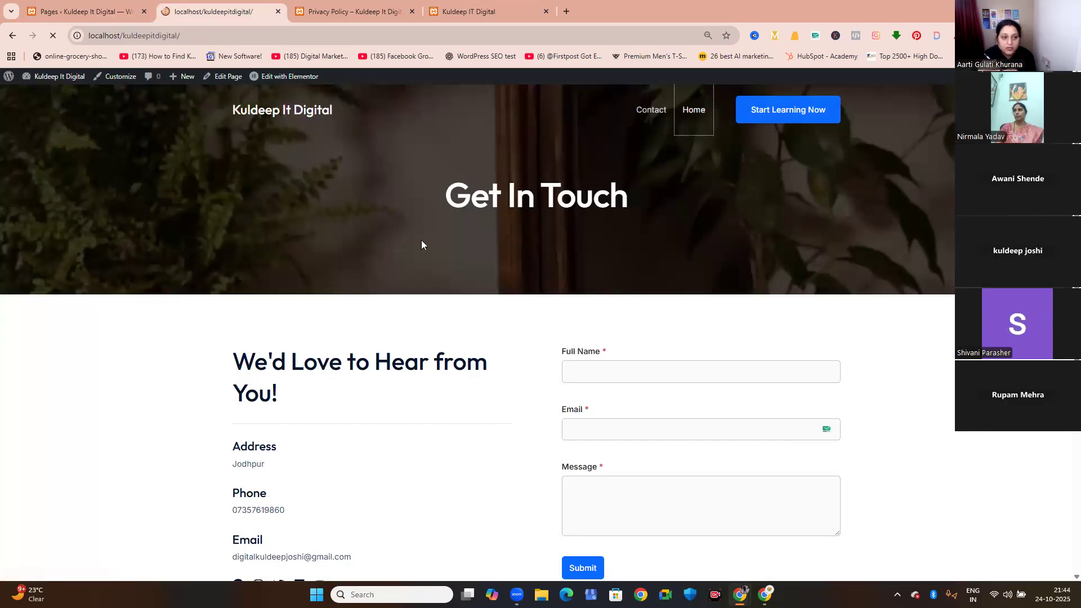
scroll(421, 242, "down", 2)
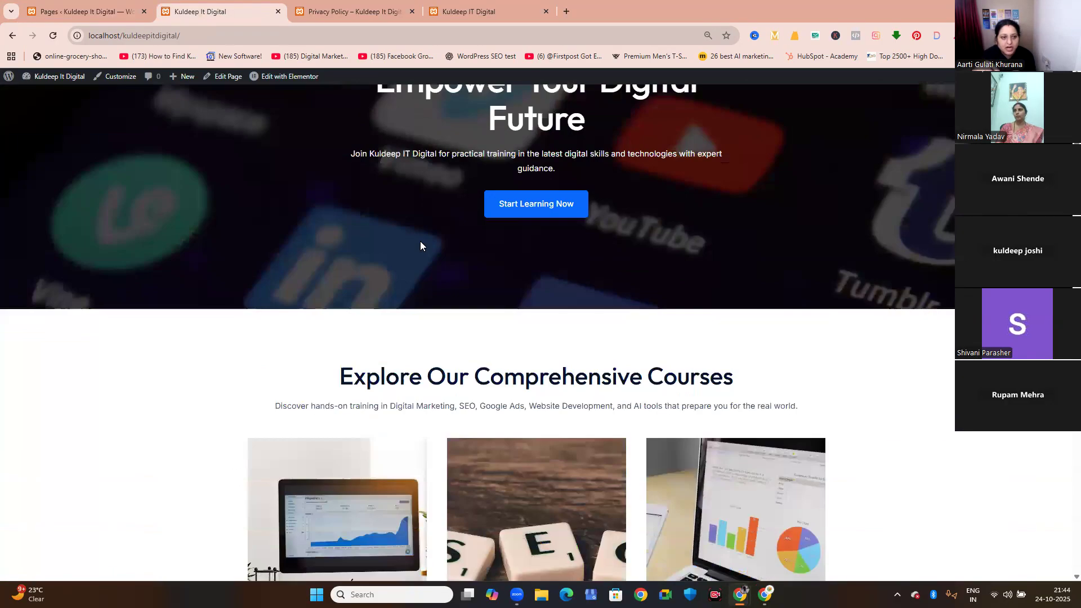
scroll(420, 242, "down", 5)
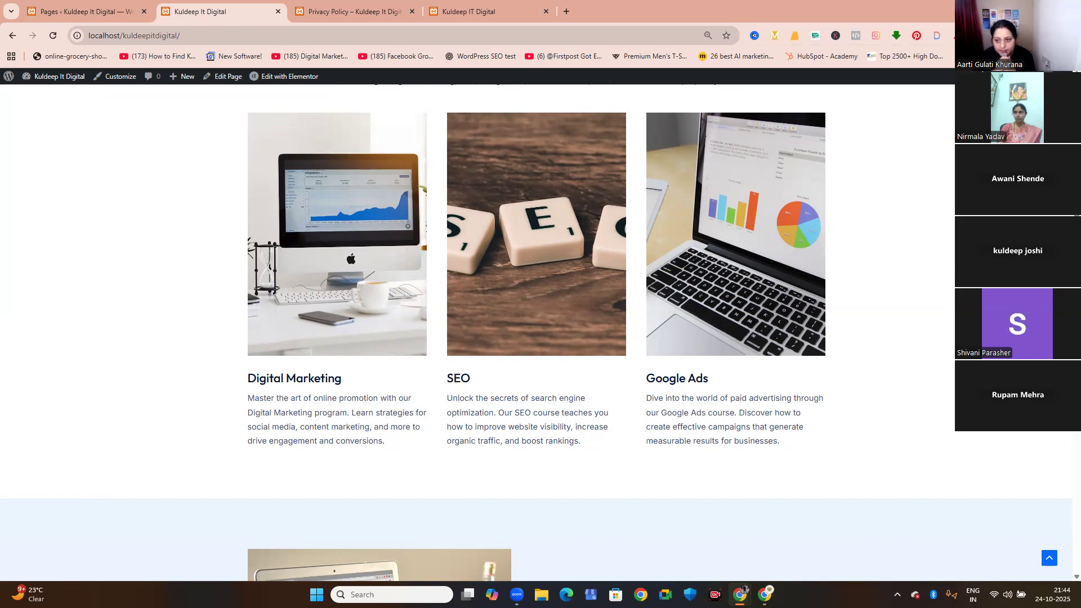
Switch to File Explorer, browse to the xampp htdocs folder on Local Disk (C:) and look through its site folders.
key("alt+Tab")
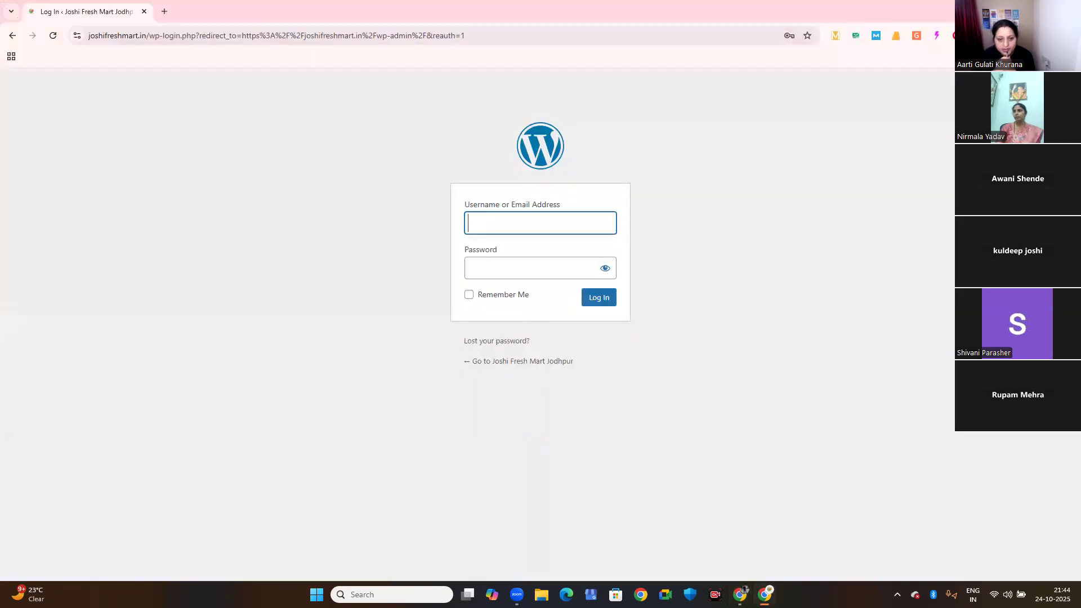
key("super+d")
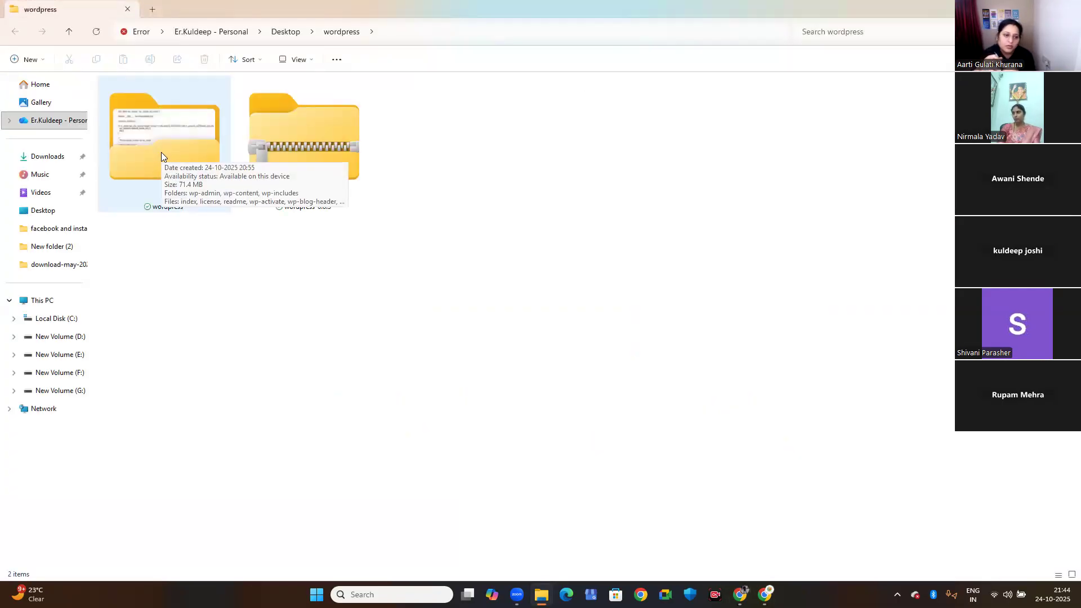
left_click(126, 175)
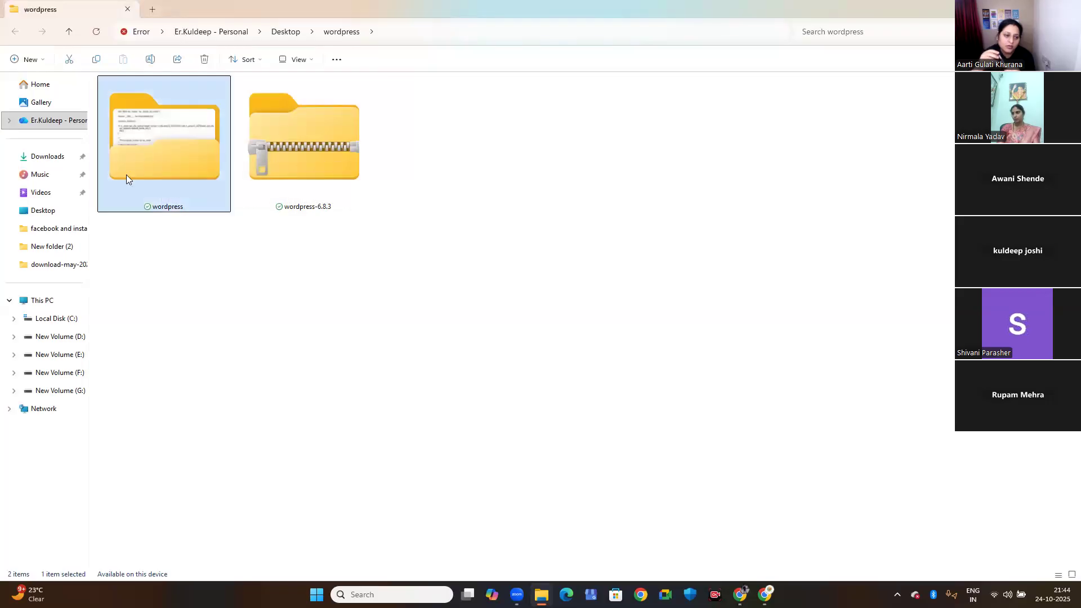
left_click(56, 302)
double_click(157, 113)
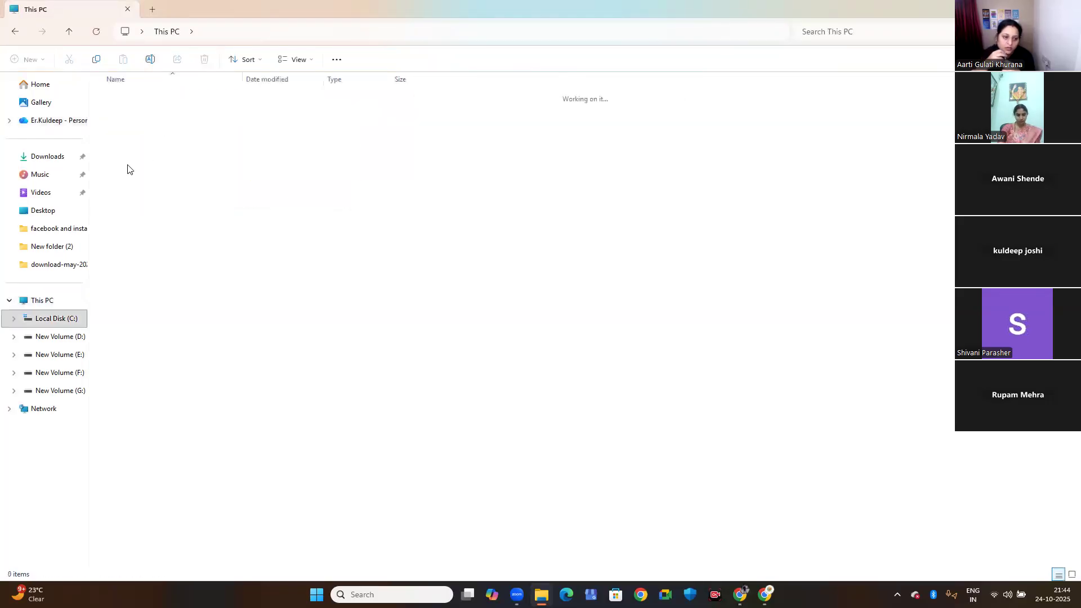
double_click(149, 243)
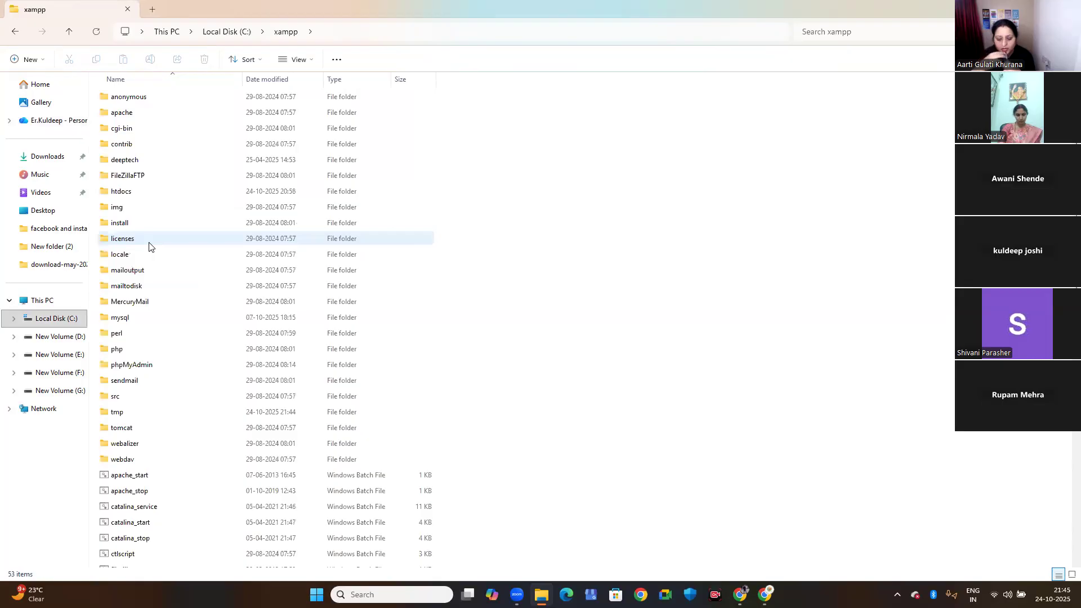
double_click(125, 193)
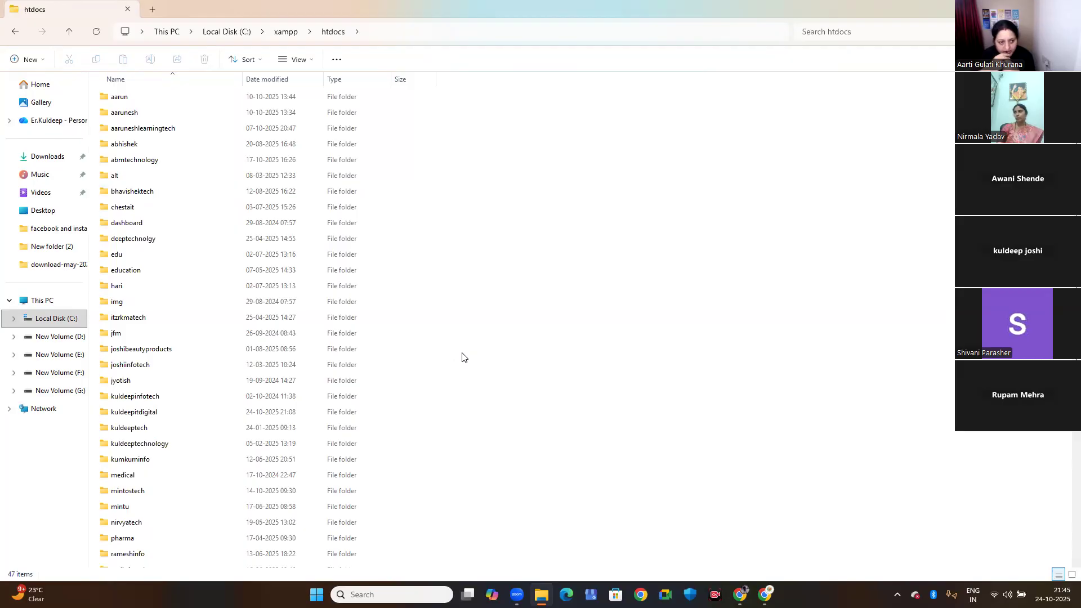
scroll(265, 359, "down", 6)
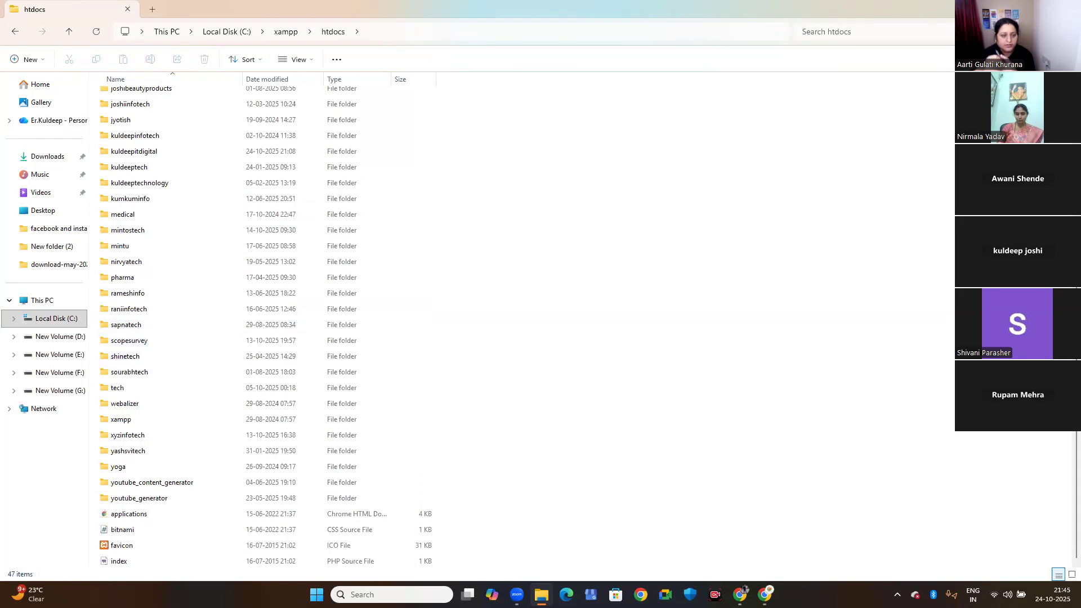
key("super+d")
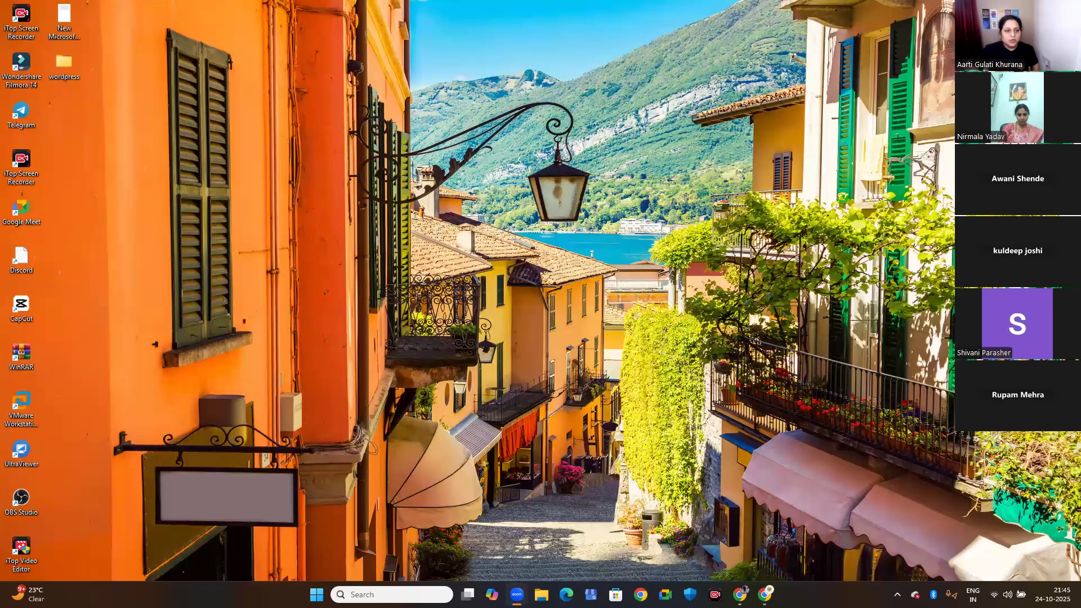
Return to Chrome with the live Kuldeep It Digital home page and check its header navigation.
mouse_move(739, 594)
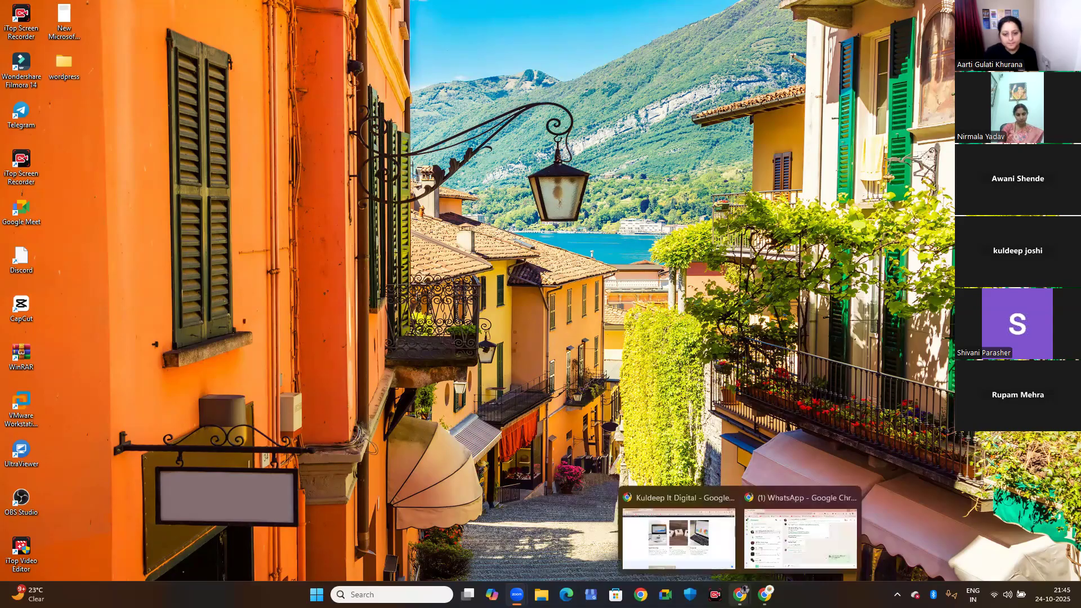
left_click(691, 549)
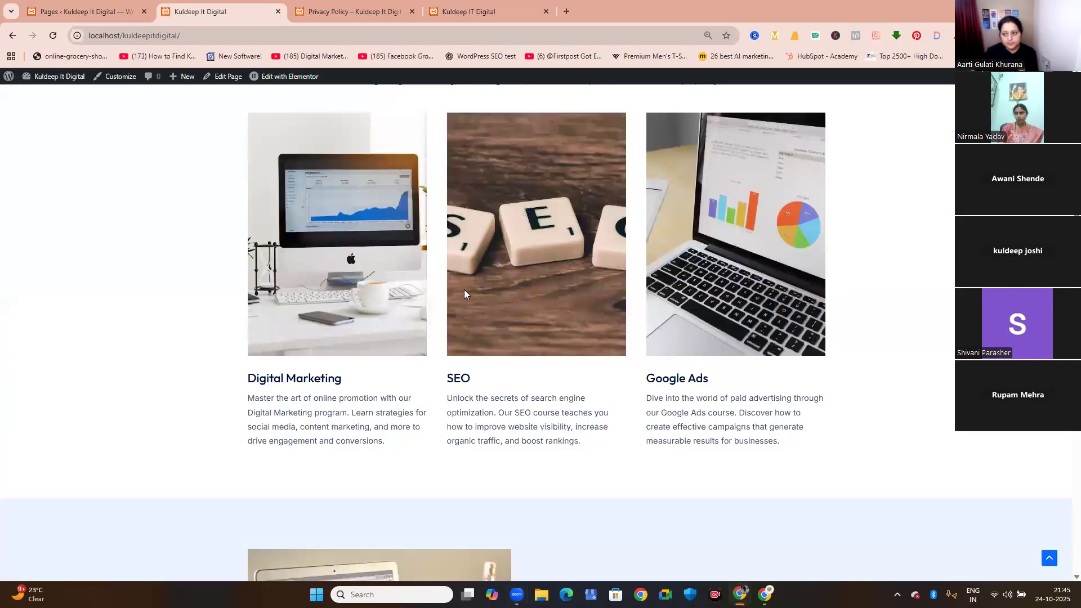
scroll(461, 286, "up", 3)
scroll(461, 285, "up", 5)
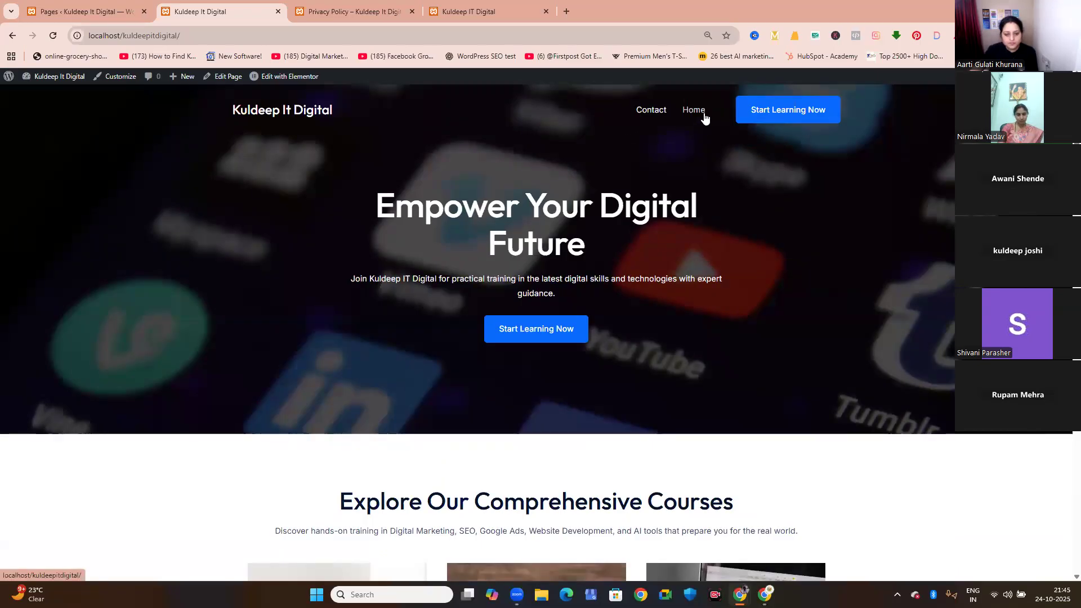
Open the Home page for quick editing in the pages list and change its title to Digital Marketing.
left_click(64, 15)
mouse_move(124, 366)
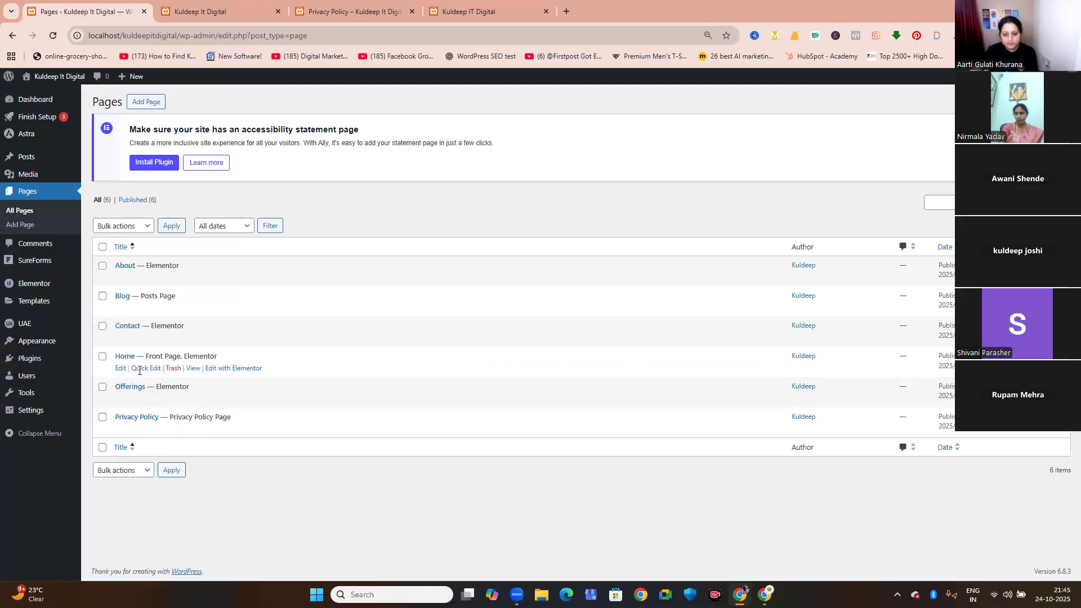
left_click(141, 369)
double_click(148, 381)
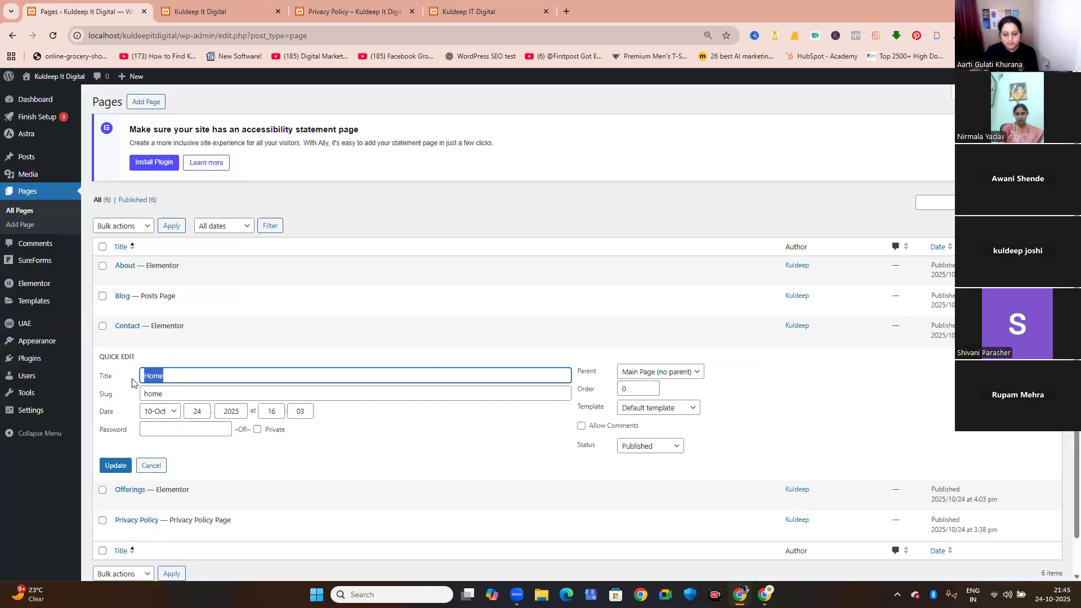
type("Digital")
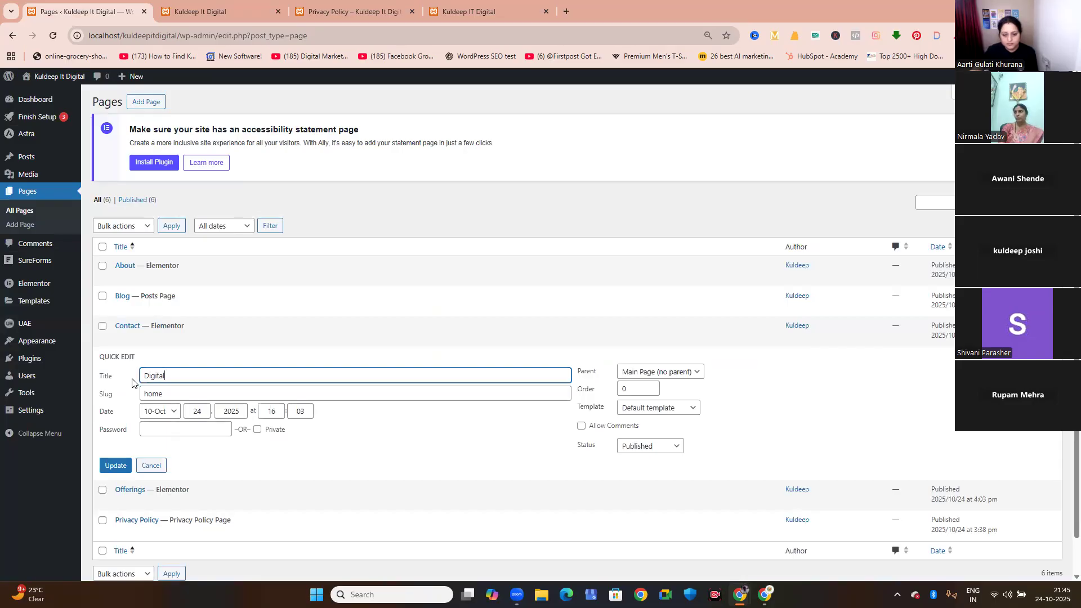
type(" Matrketing")
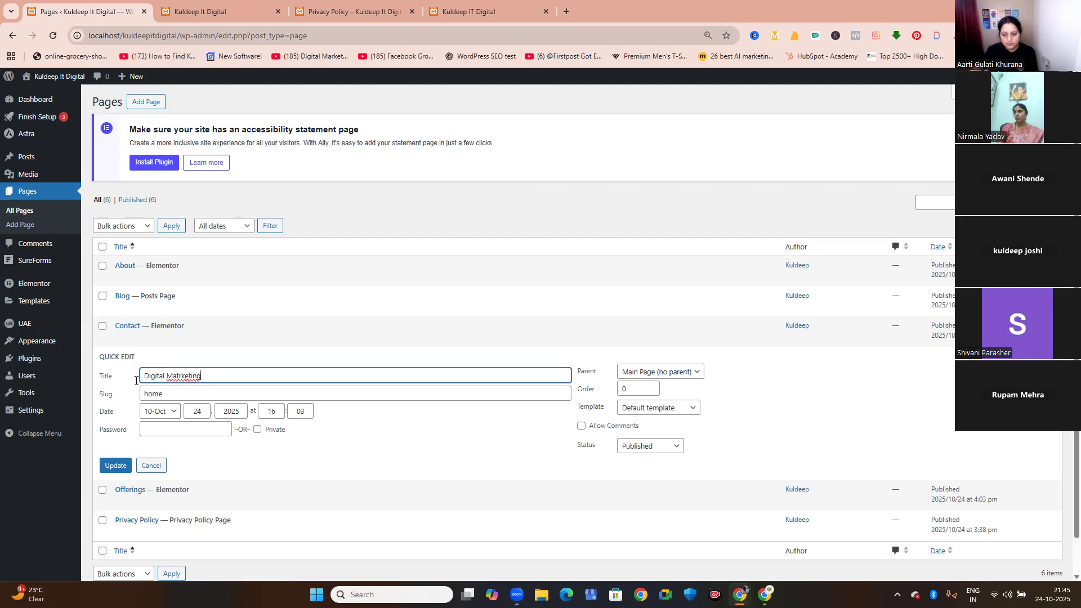
right_click(189, 379)
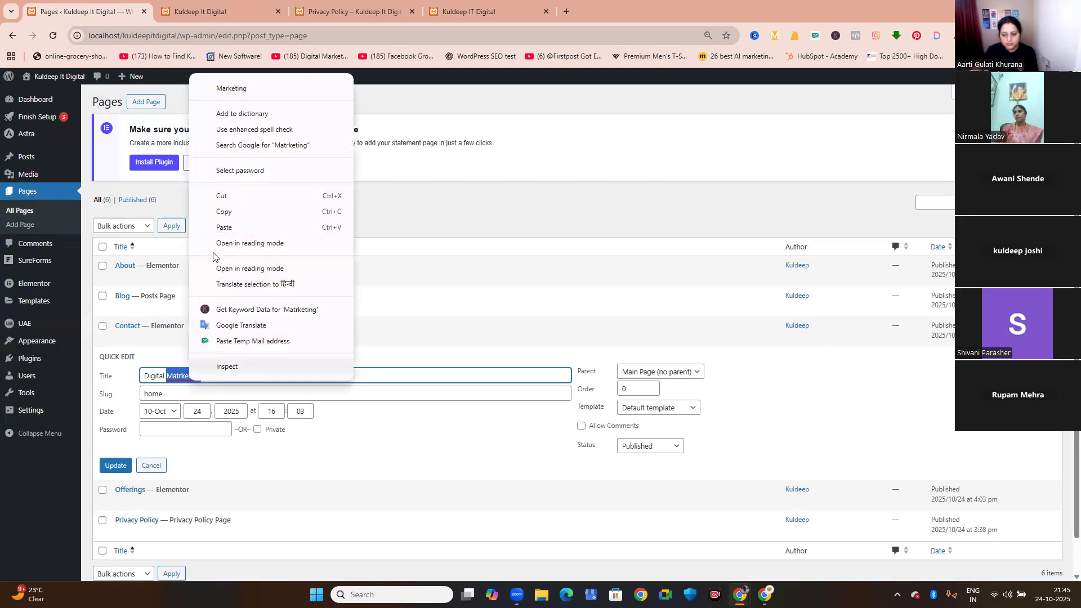
left_click(232, 88)
Set the page's slug to digital-marketing and update the page.
left_click_drag(178, 398, 118, 401)
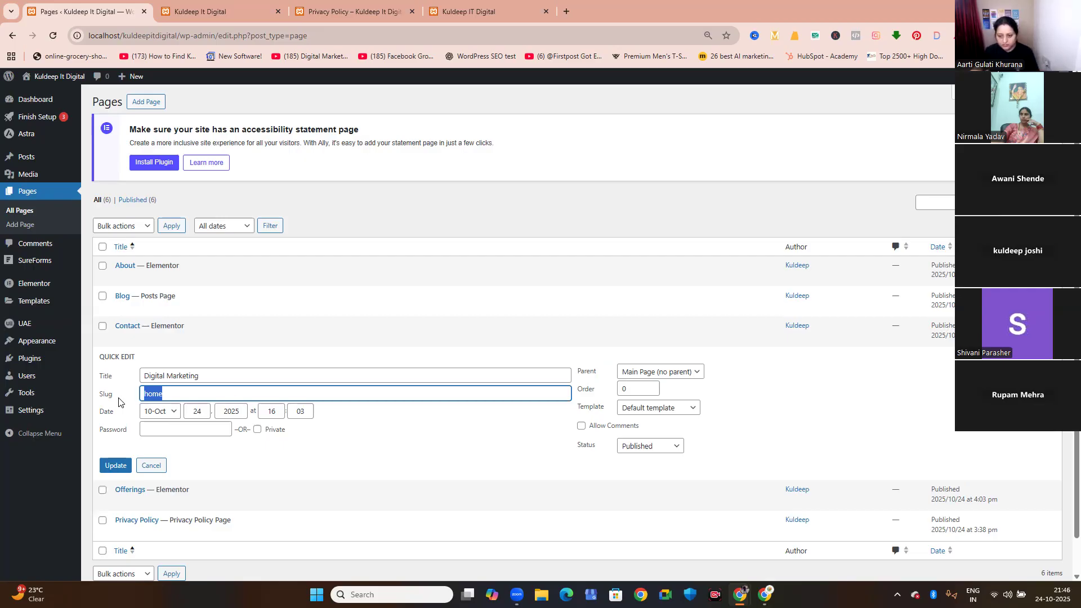
type("digital-marketing")
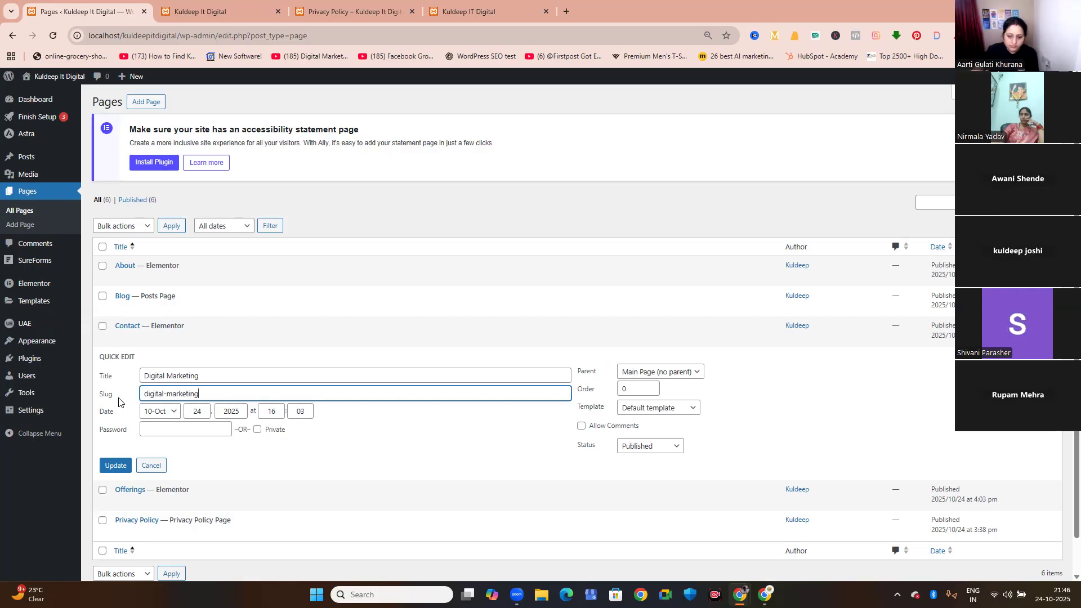
left_click(113, 466)
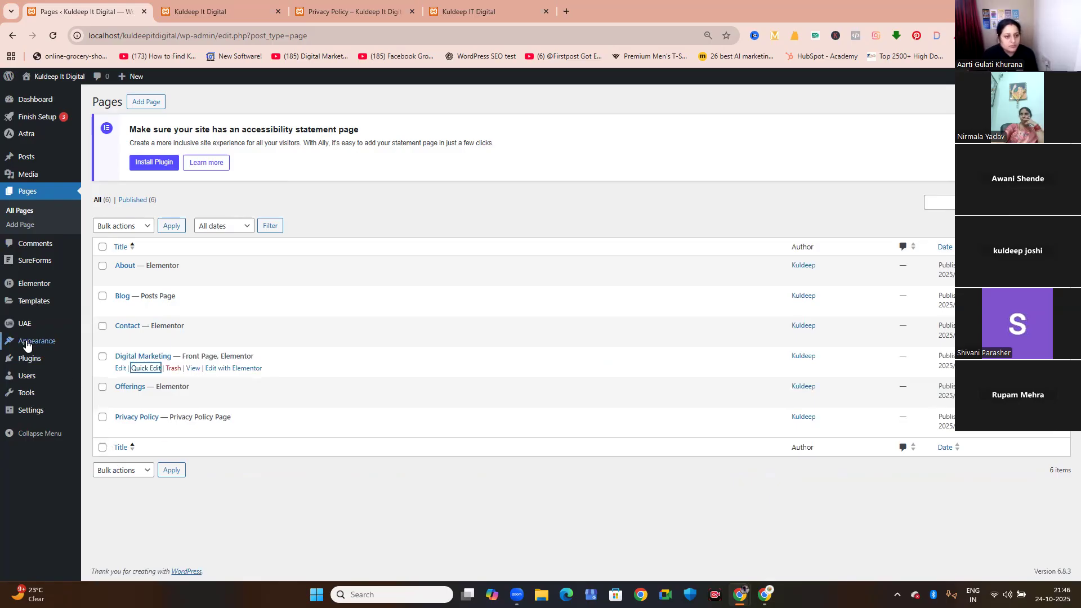
Open the menu editor, remove the Contact item from the Main Menu and save the menu.
mouse_move(27, 344)
left_click(100, 401)
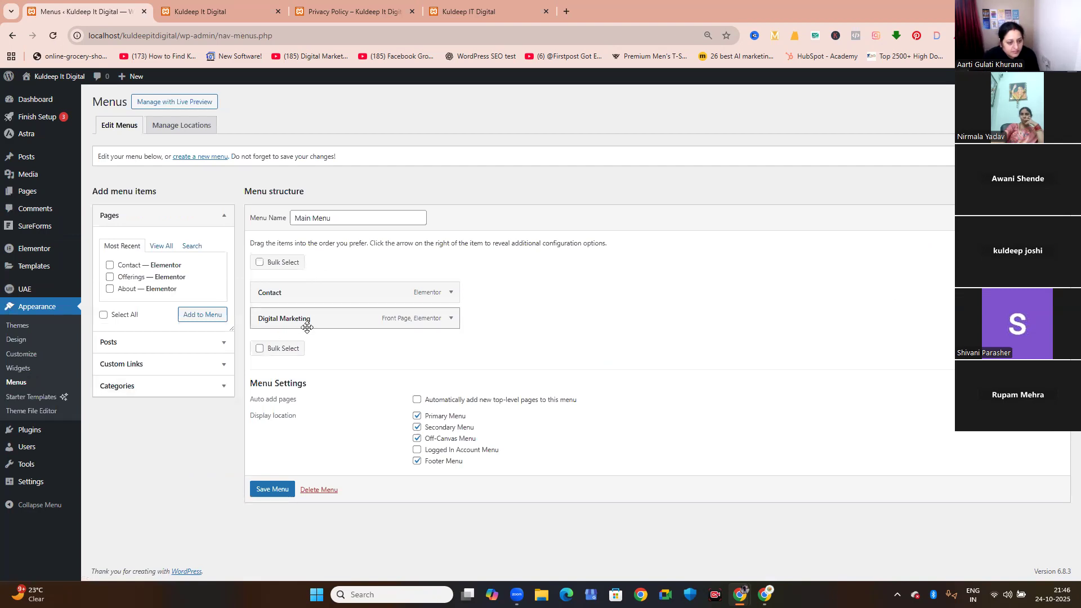
left_click(449, 292)
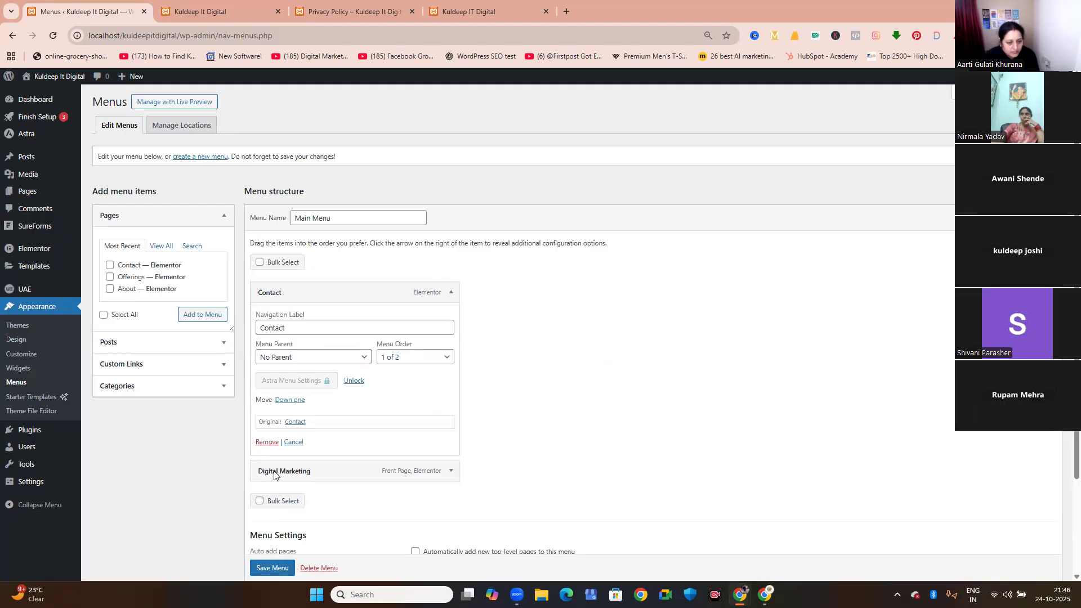
left_click(273, 444)
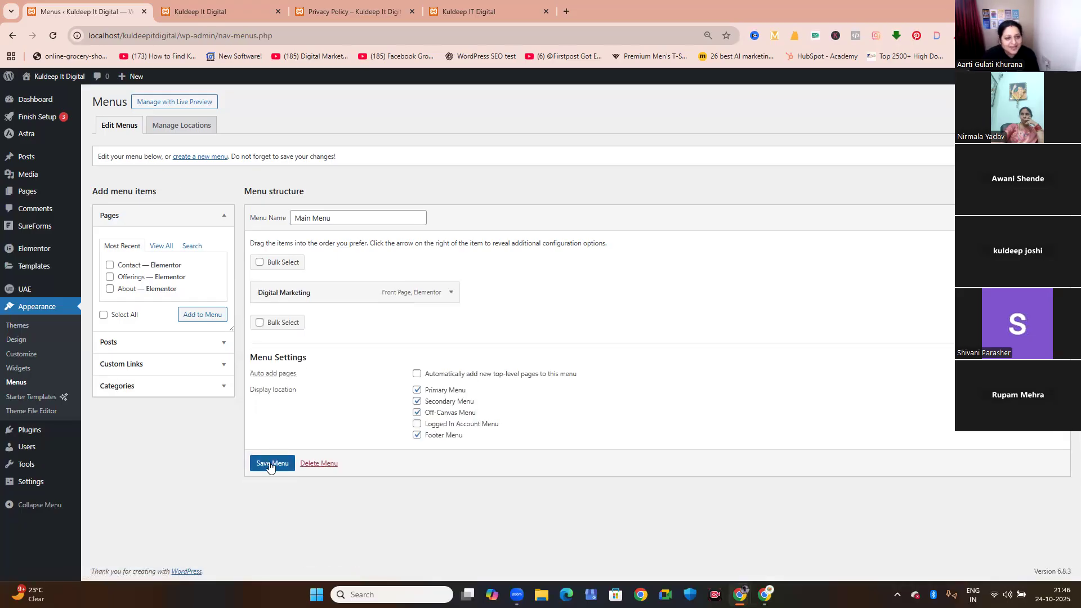
left_click(270, 464)
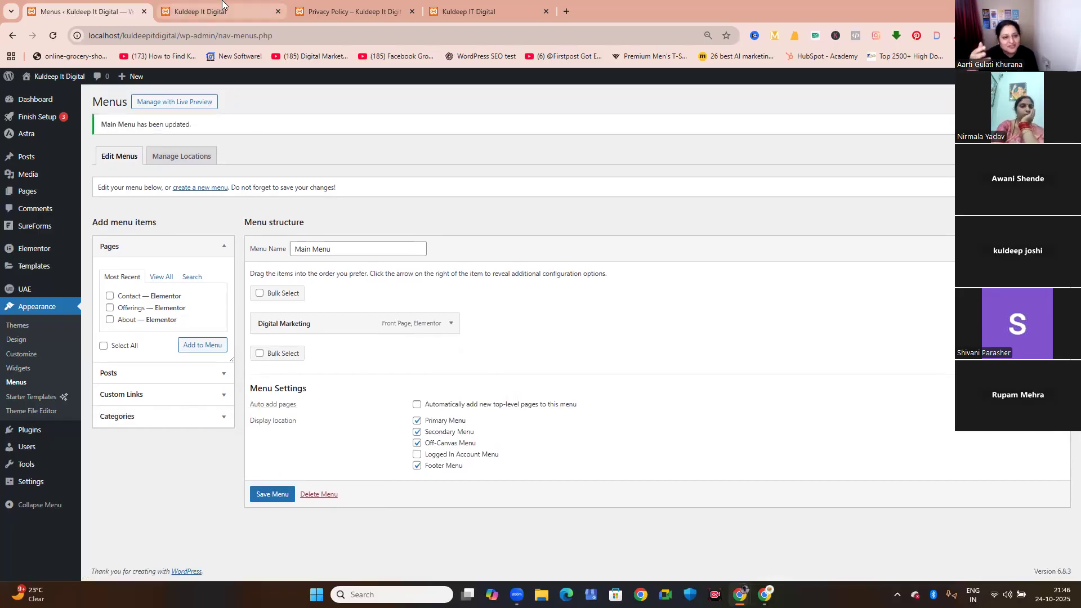
Reload the live home page, check its header navigation and examine the course, vision, testimonial and benefits sections.
left_click(208, 12)
left_click(55, 36)
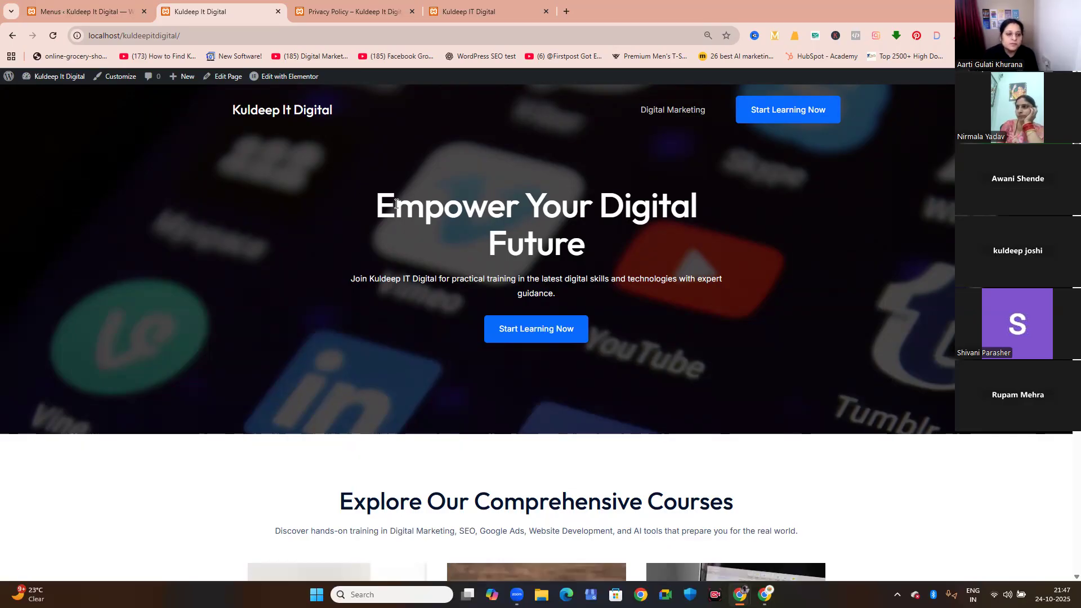
scroll(396, 205, "down", 12)
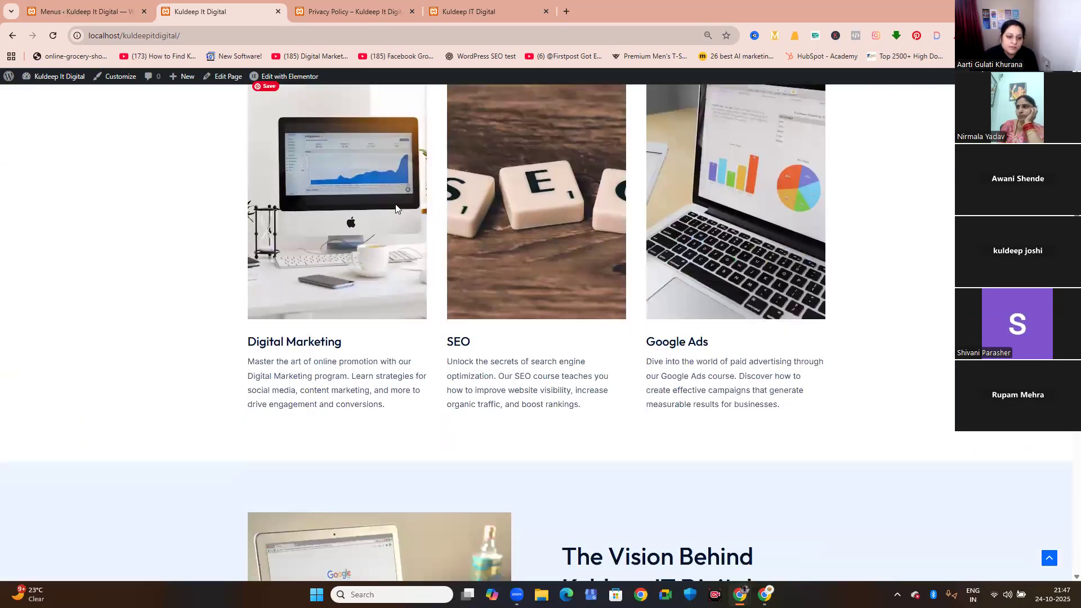
scroll(405, 323, "down", 5)
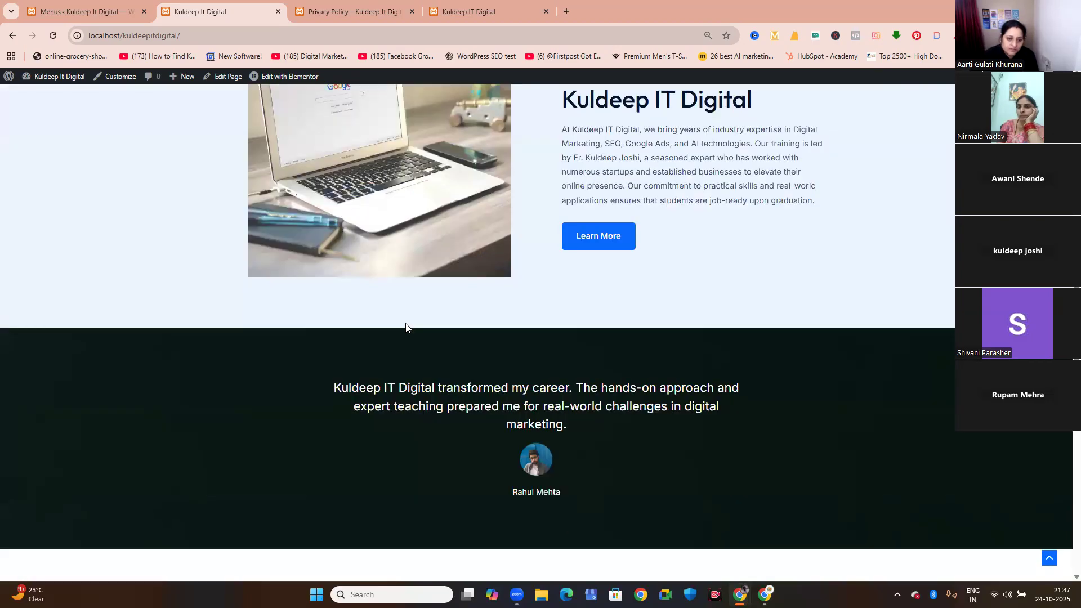
scroll(405, 324, "down", 2)
scroll(405, 325, "down", 3)
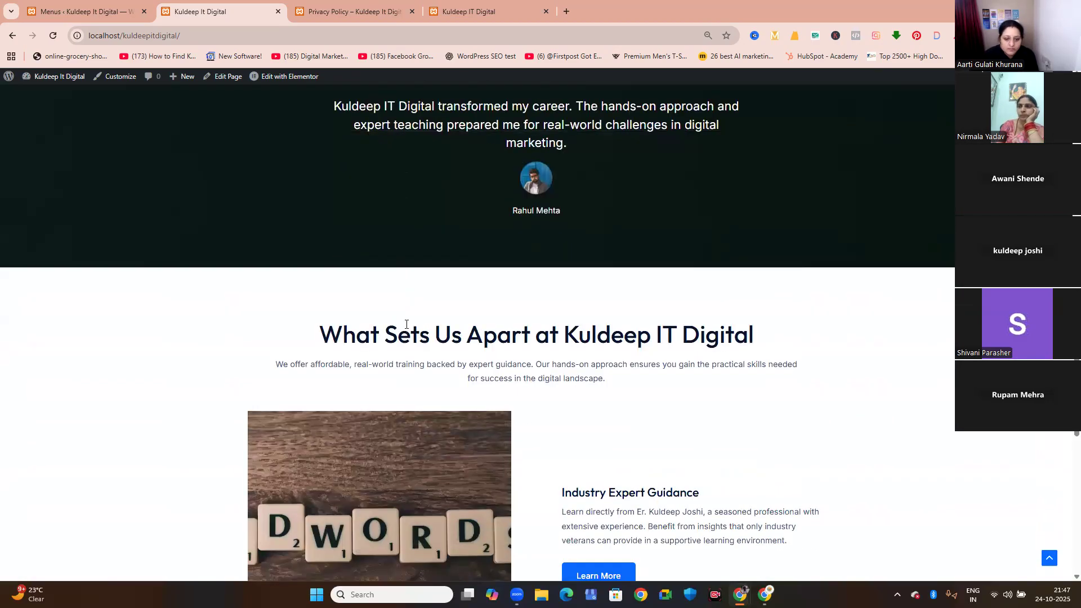
scroll(407, 324, "up", 14)
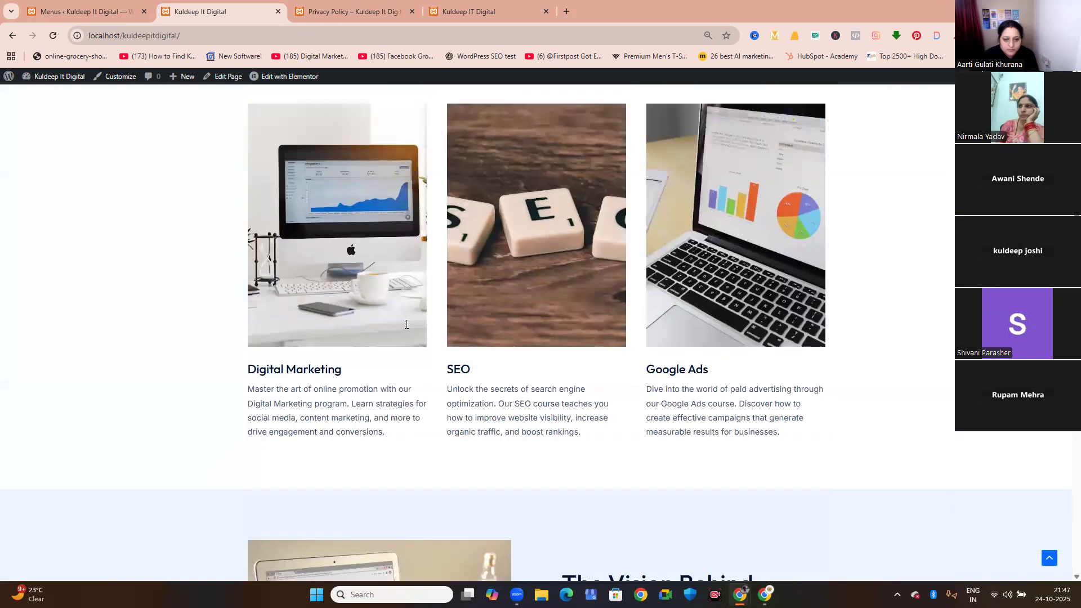
scroll(406, 325, "up", 2)
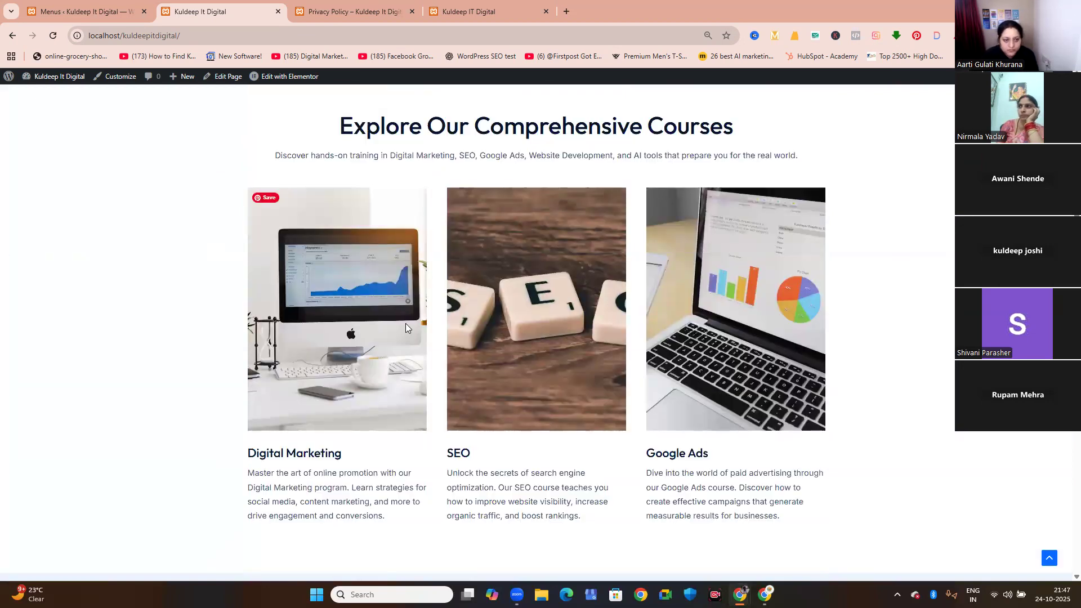
scroll(405, 323, "down", 12)
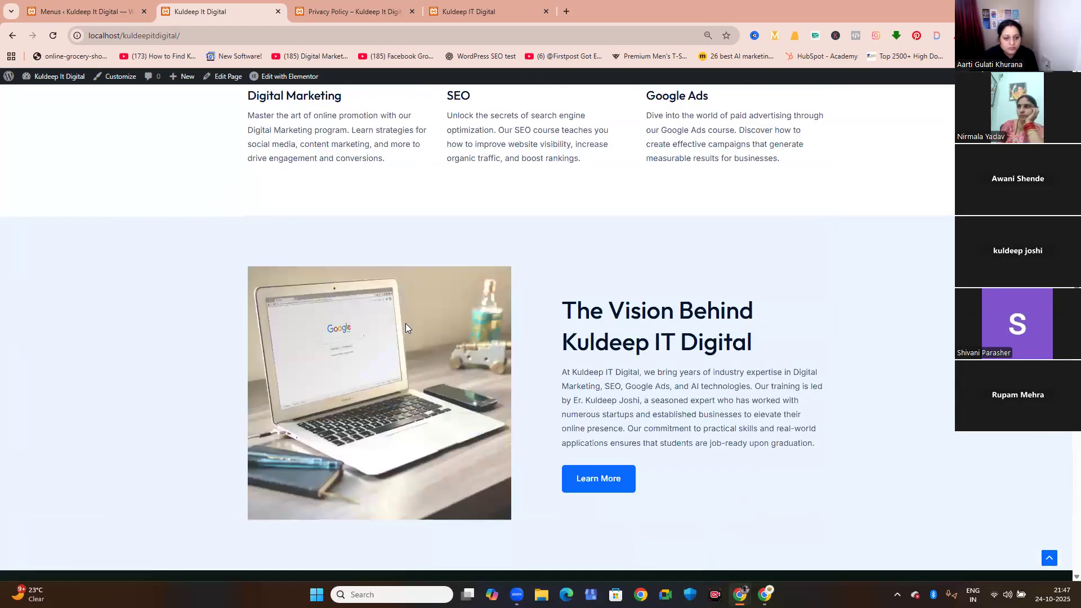
scroll(406, 326, "down", 12)
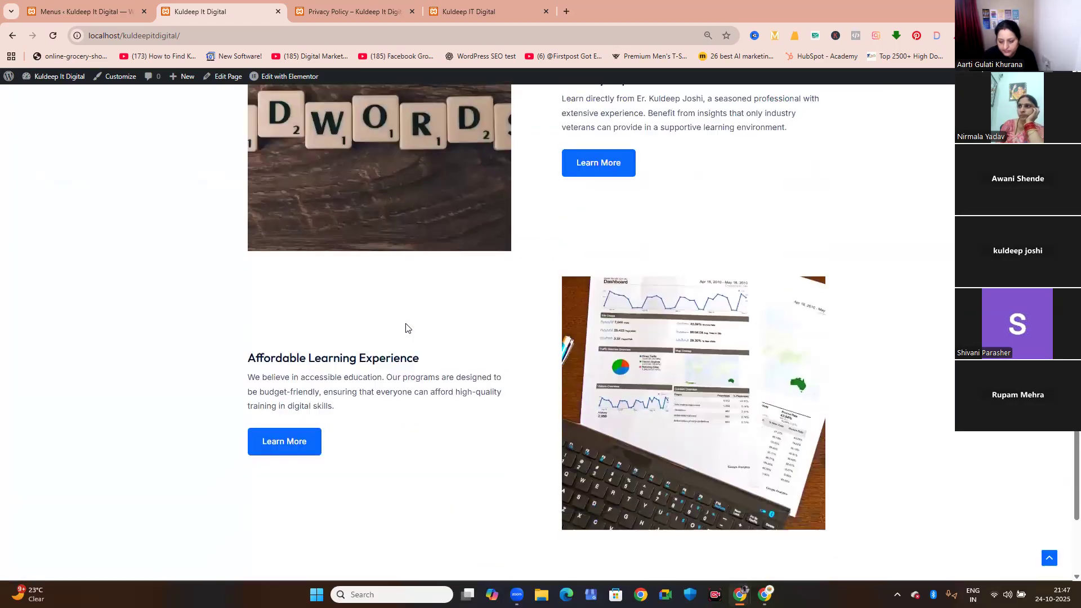
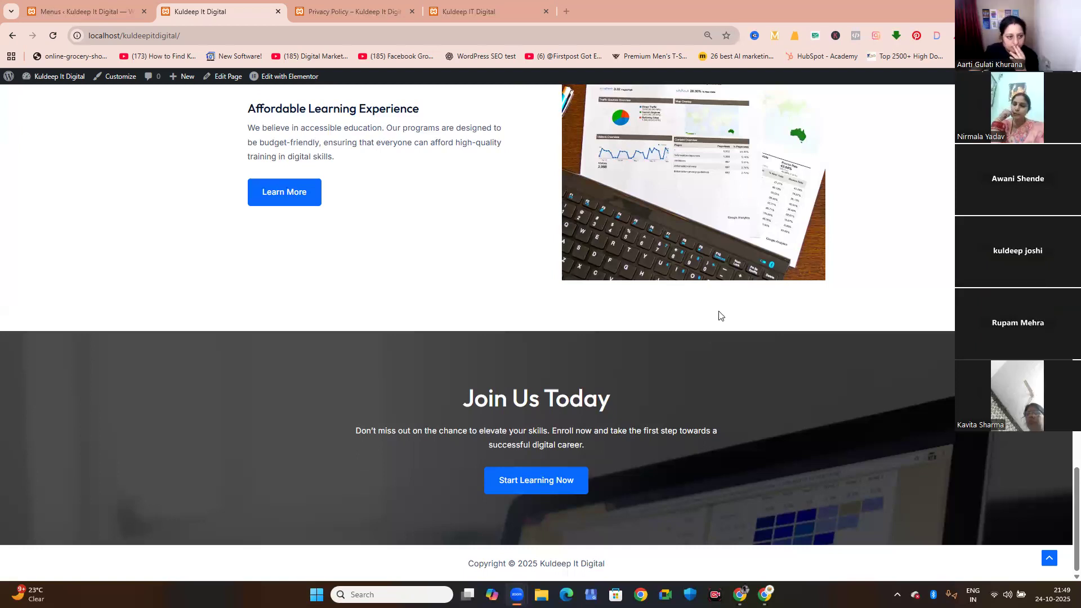
Search Google for download wordpress in a new browser tab and open the WordPress.org download page.
left_click(566, 11)
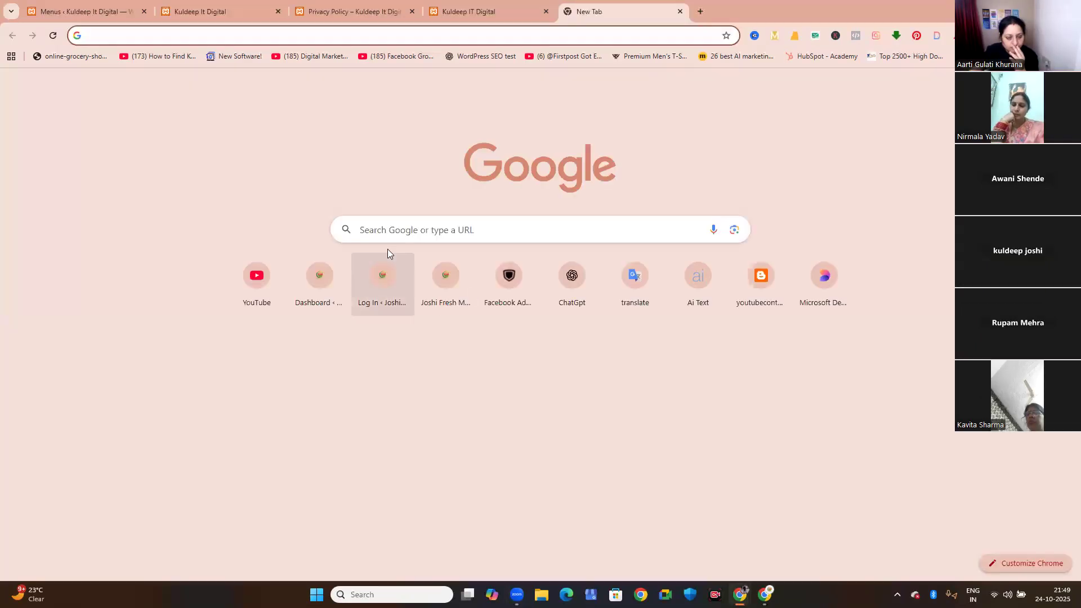
left_click(404, 230)
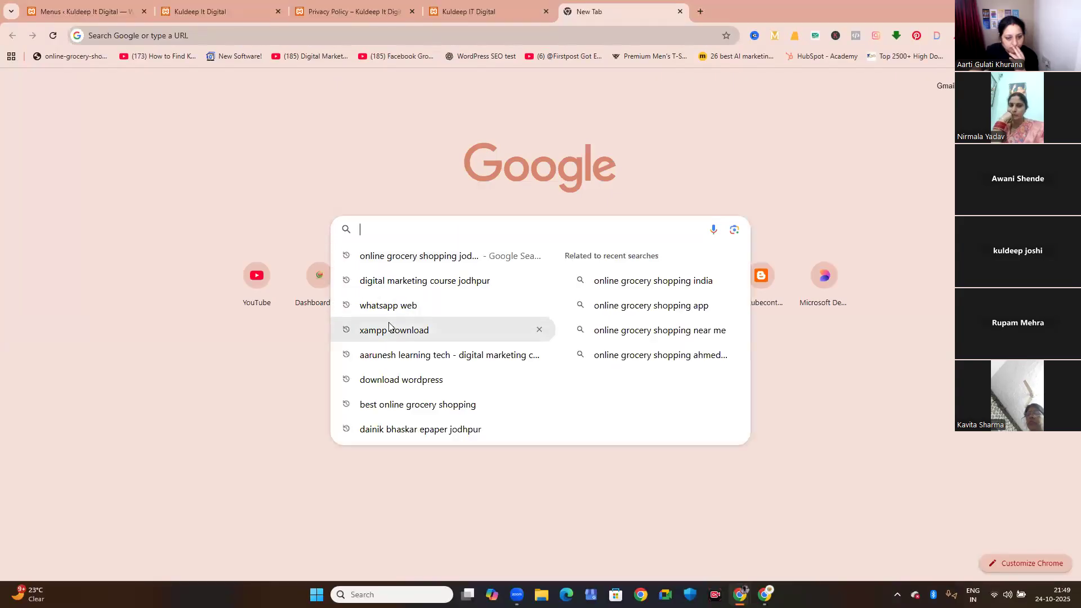
left_click(406, 378)
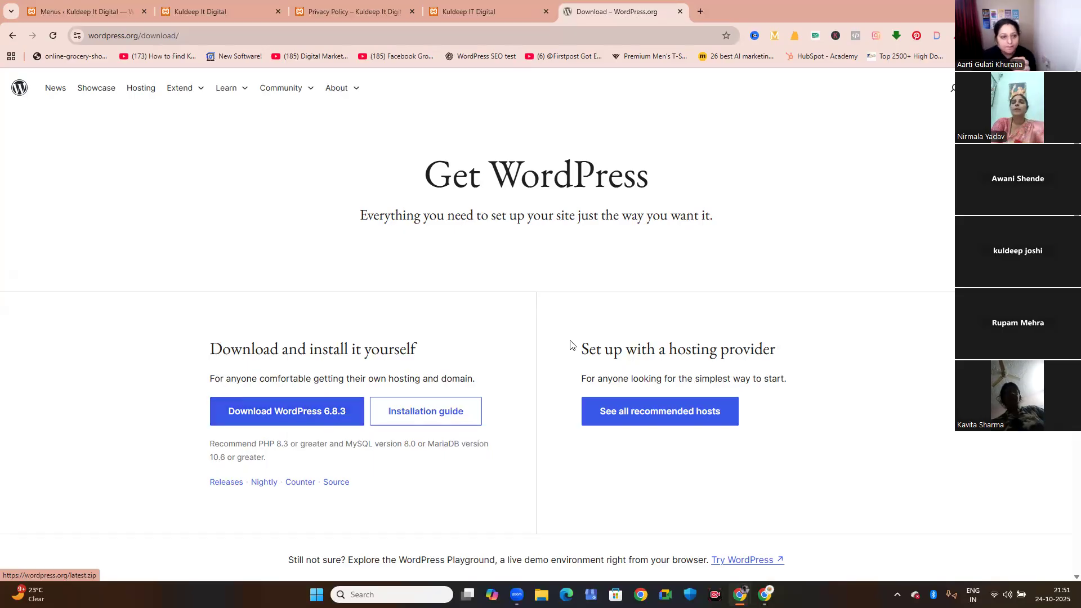
Search Google for online grocery shopping jodhpur in another new tab and open the Joshi Fresh Mart website.
left_click(699, 12)
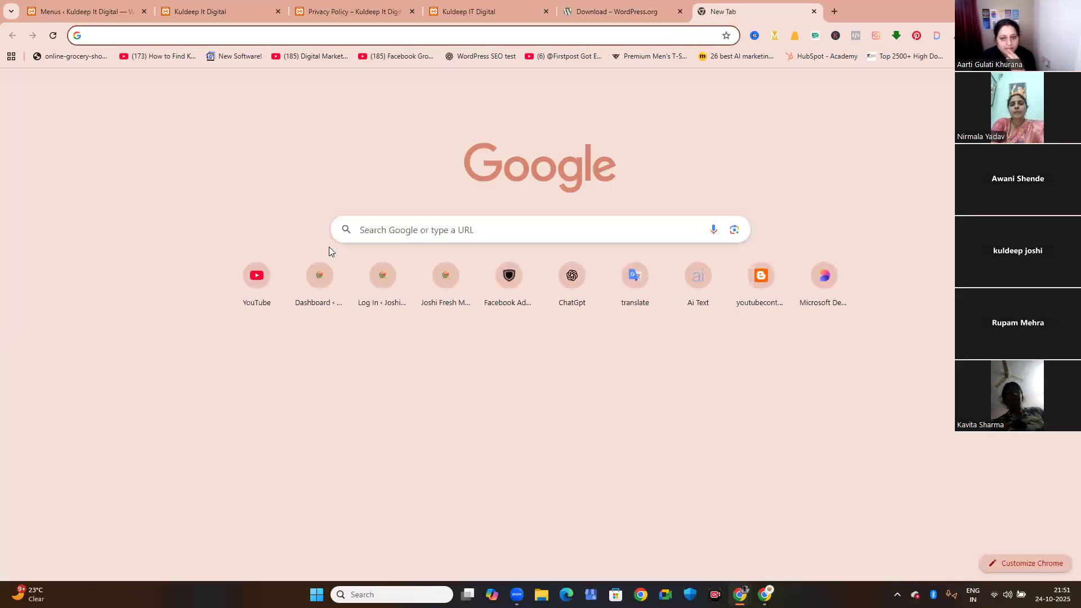
left_click(386, 229)
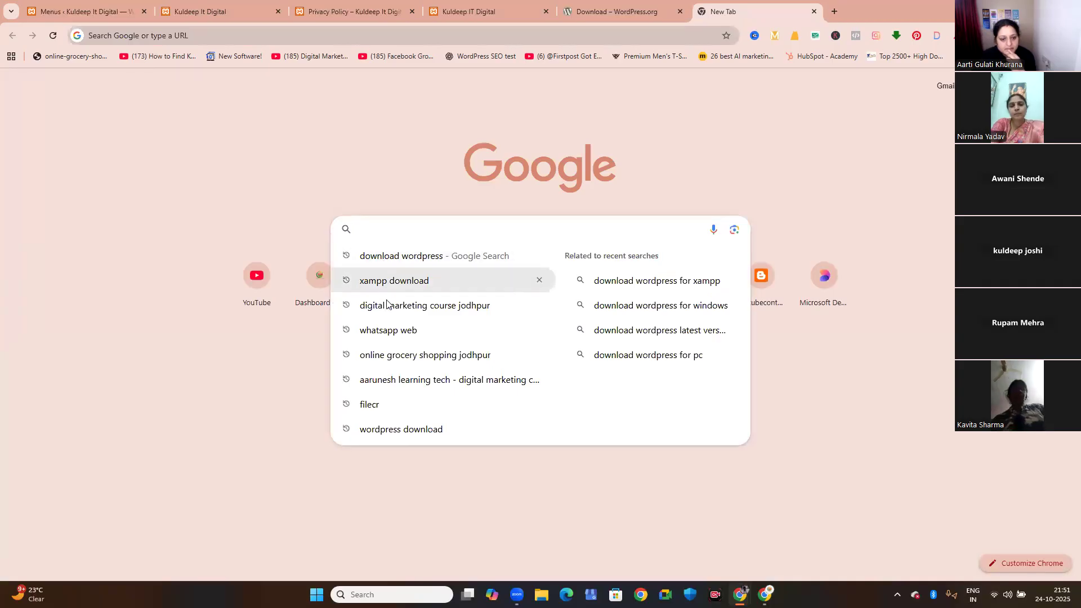
left_click(398, 354)
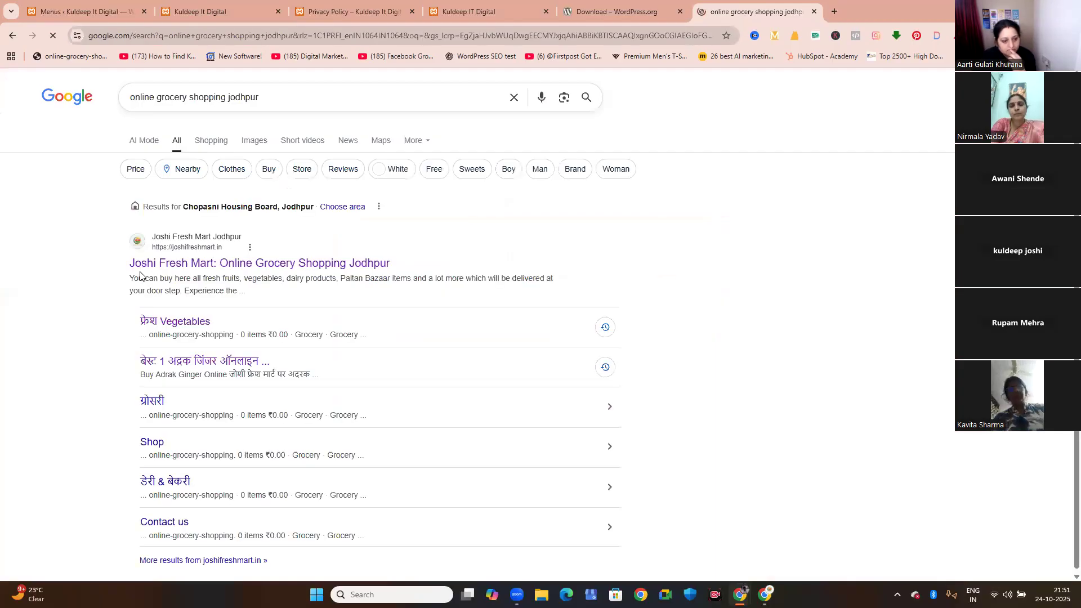
left_click(190, 262)
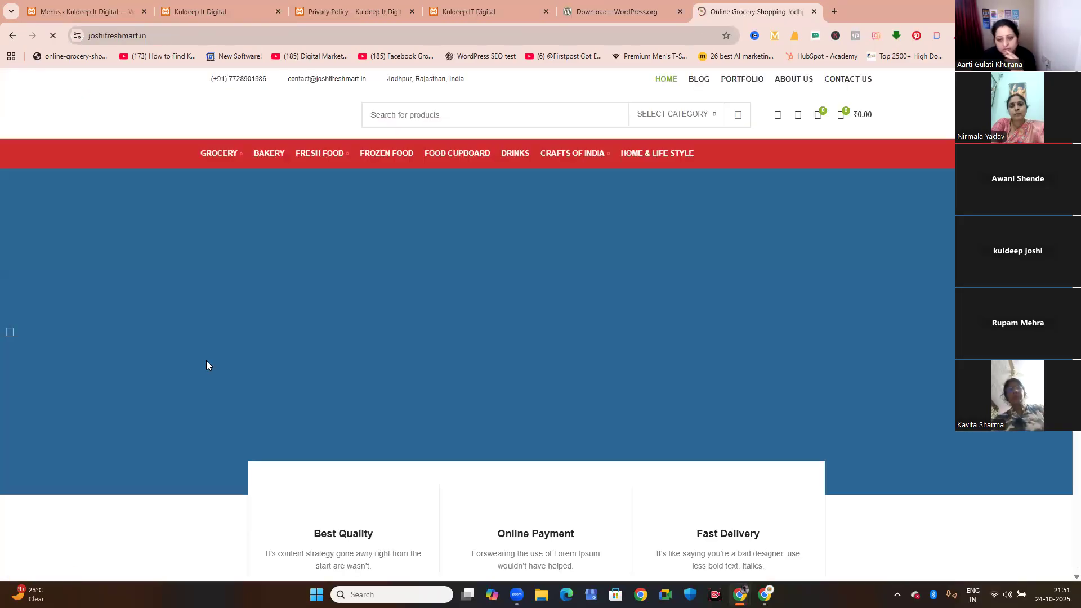
Examine the Joshi Fresh Mart home page's service highlights, introduction, discounted products, promotional banners and header navigation.
scroll(379, 346, "down", 3)
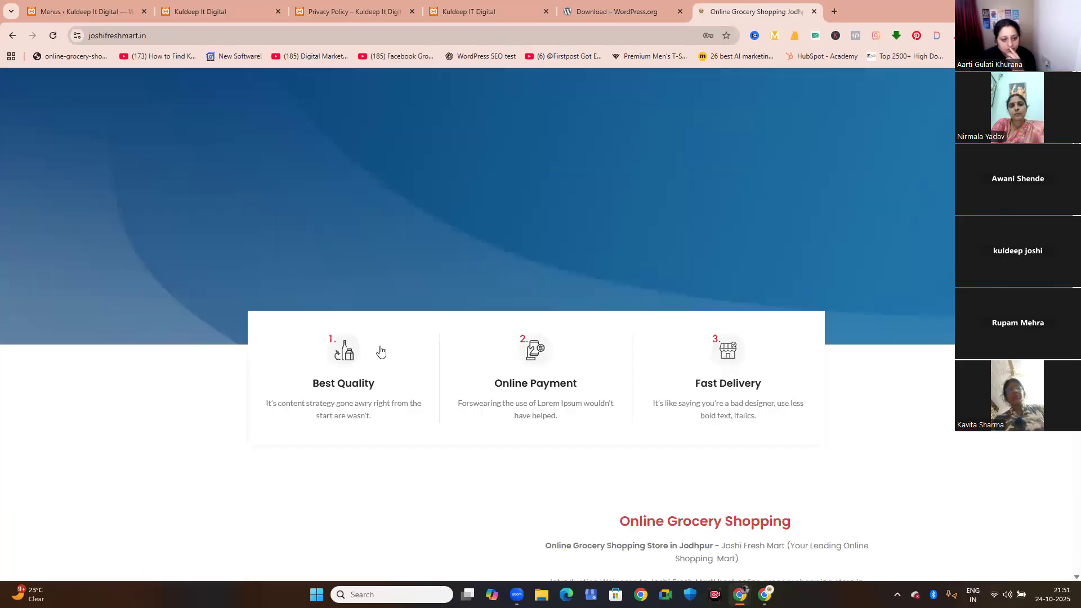
scroll(380, 351, "down", 10)
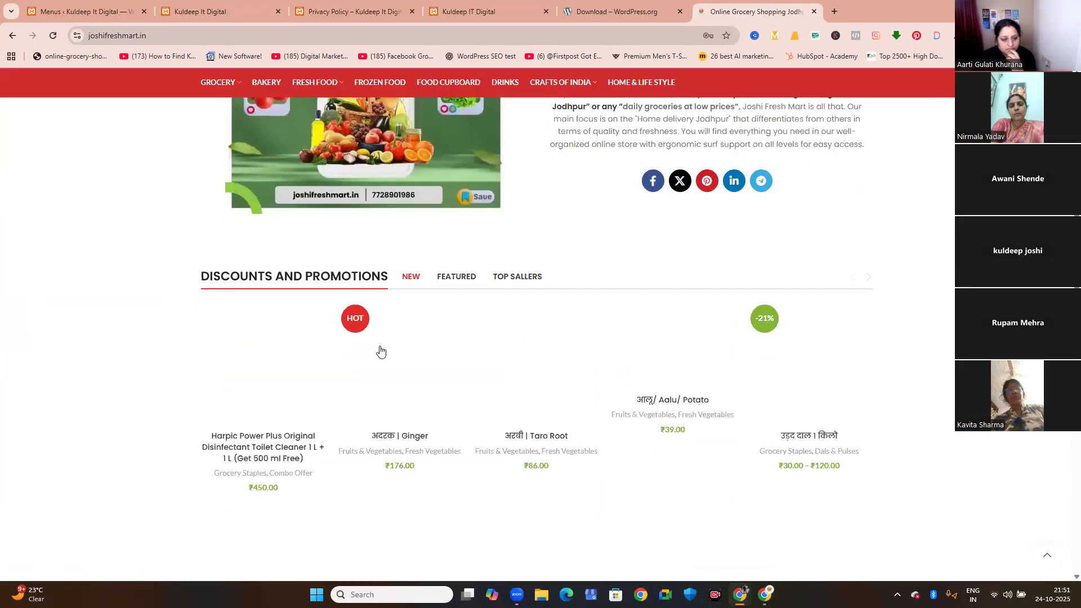
scroll(381, 351, "down", 5)
scroll(380, 350, "up", 1)
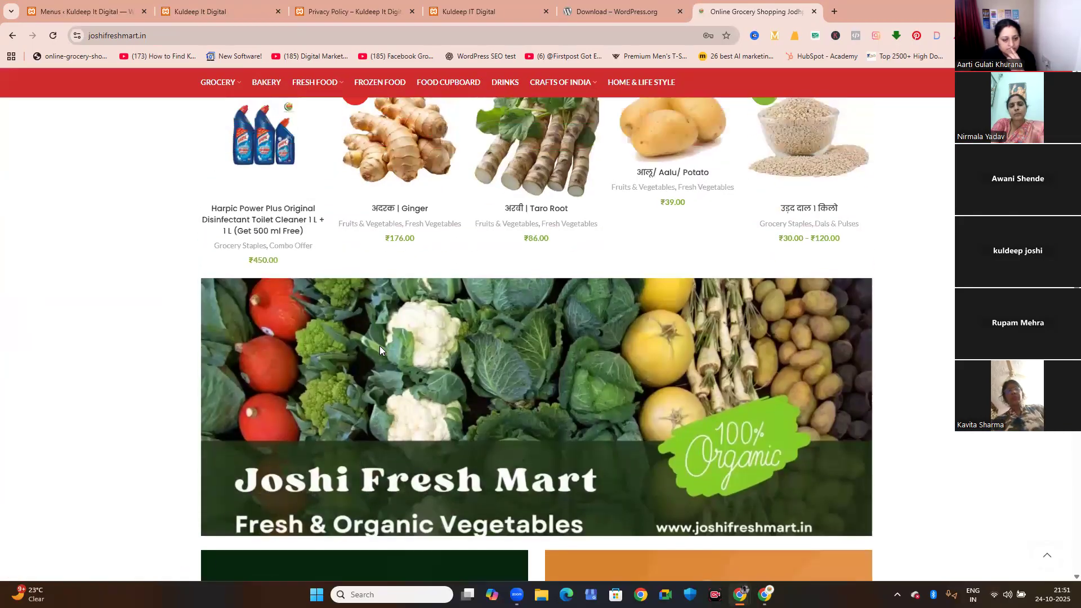
scroll(379, 349, "up", 1)
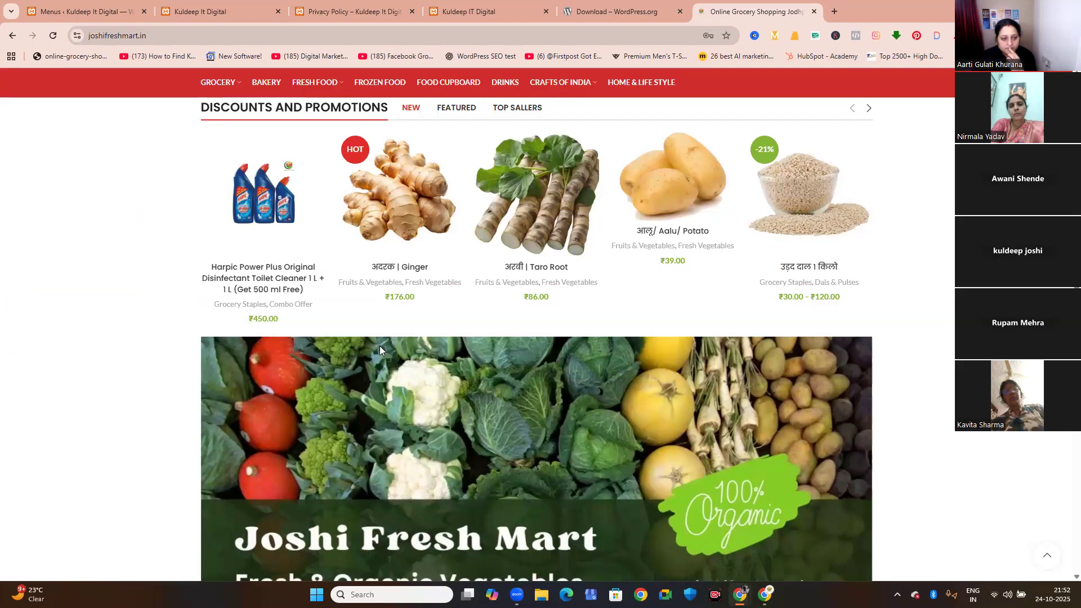
scroll(379, 349, "up", 2)
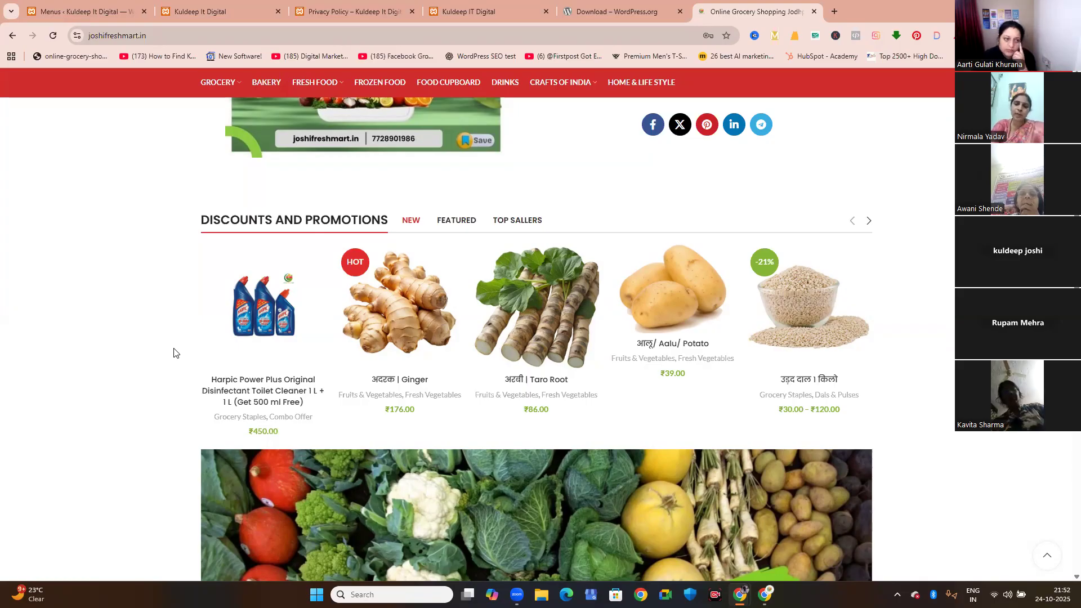
scroll(173, 353, "up", 10)
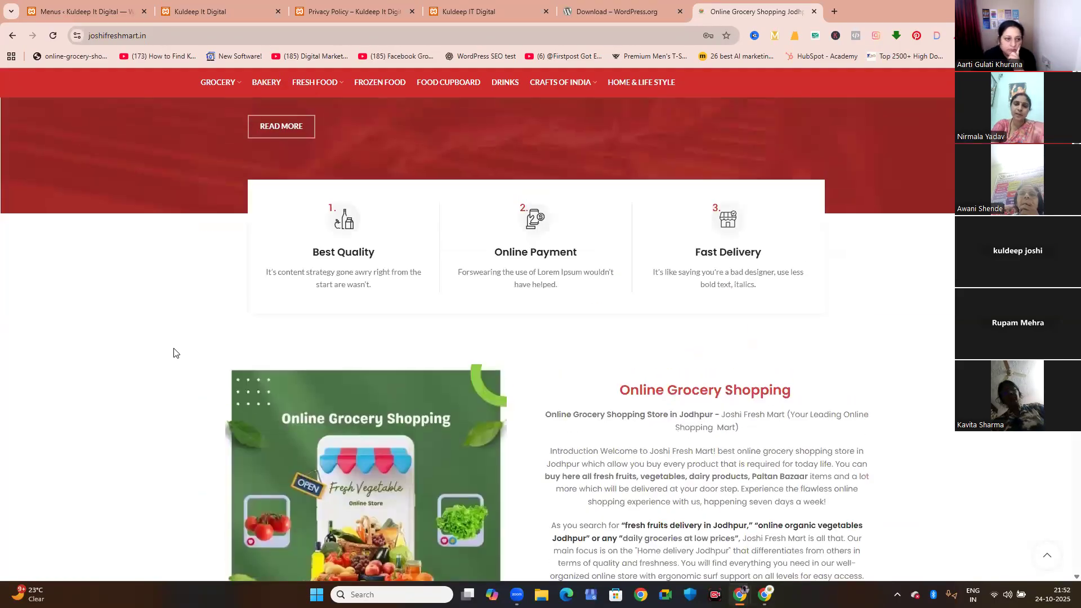
scroll(174, 349, "up", 2)
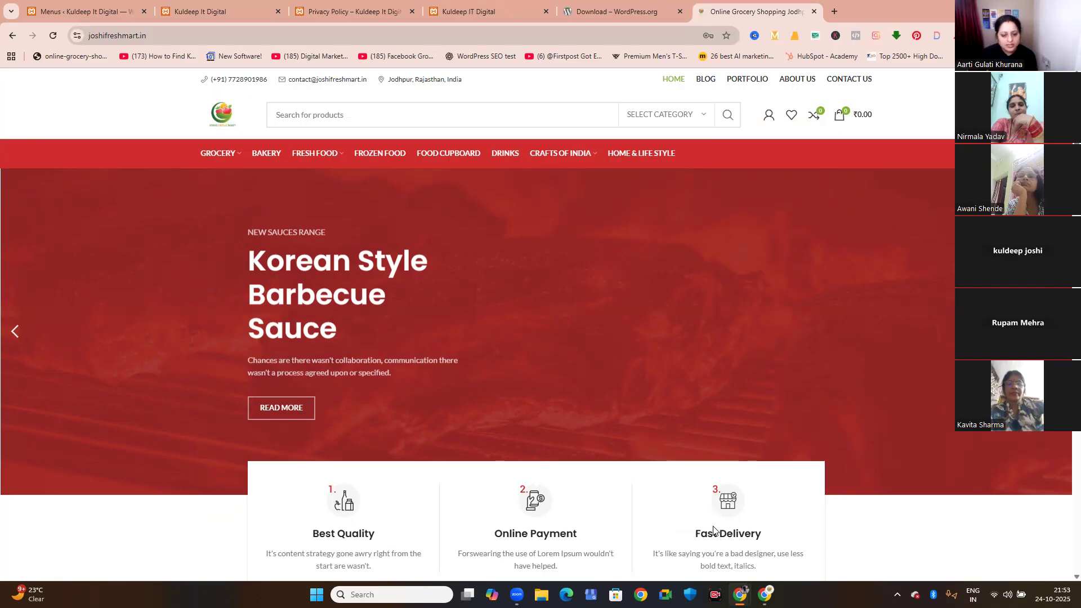
Show the desktop, bring up the running XAMPP Control Panel and stop the Apache and MySQL modules.
key("super+d")
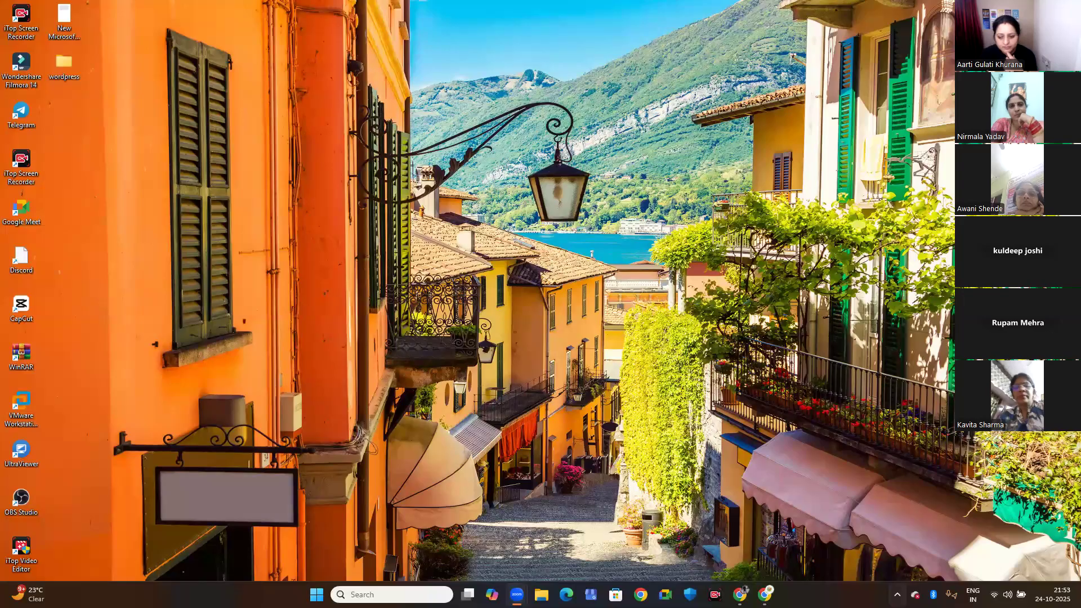
left_click(897, 594)
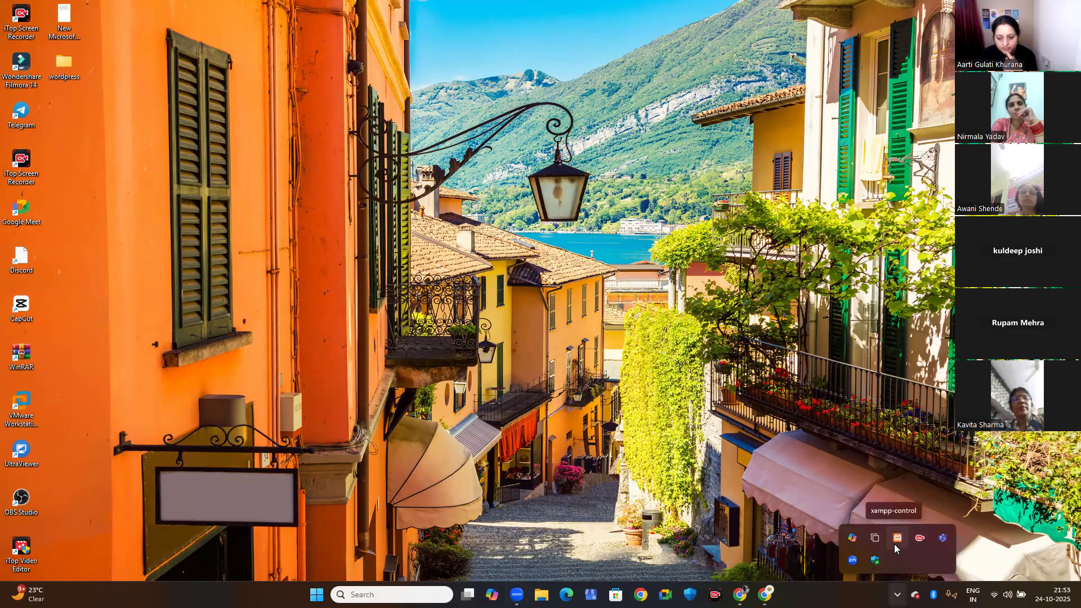
left_click(895, 544)
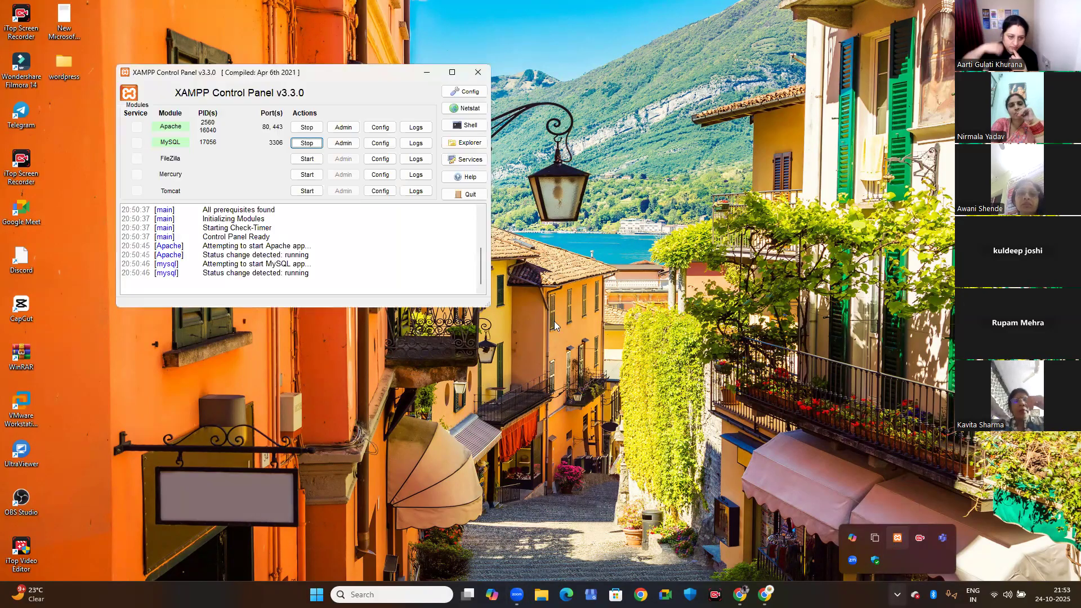
left_click(304, 144)
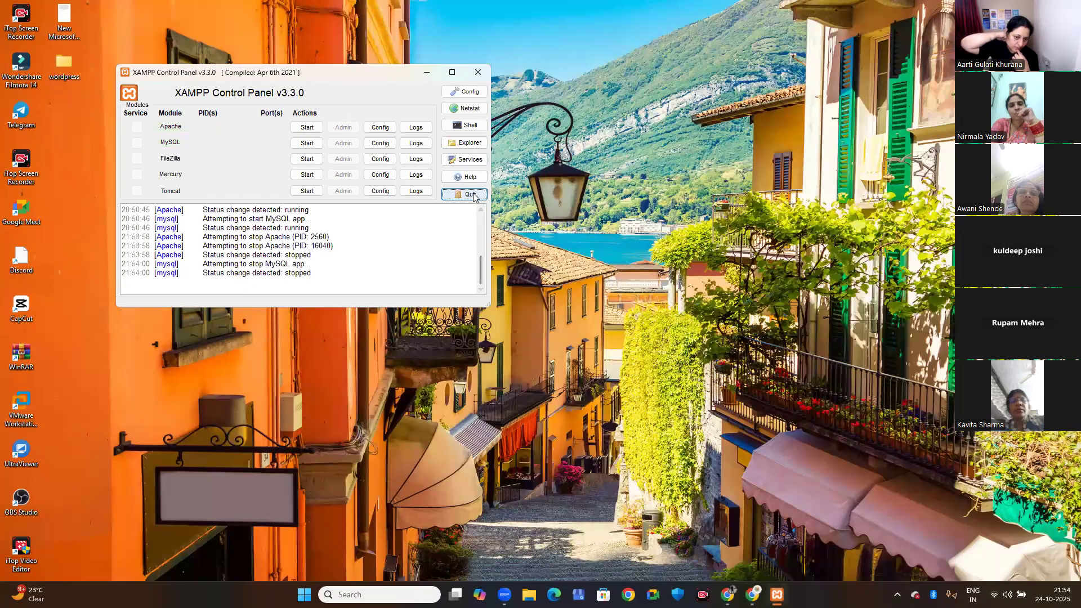
Quit the XAMPP Control Panel, dismiss its error dialogs and check the hidden background apps for XAMPP.
left_click(466, 194)
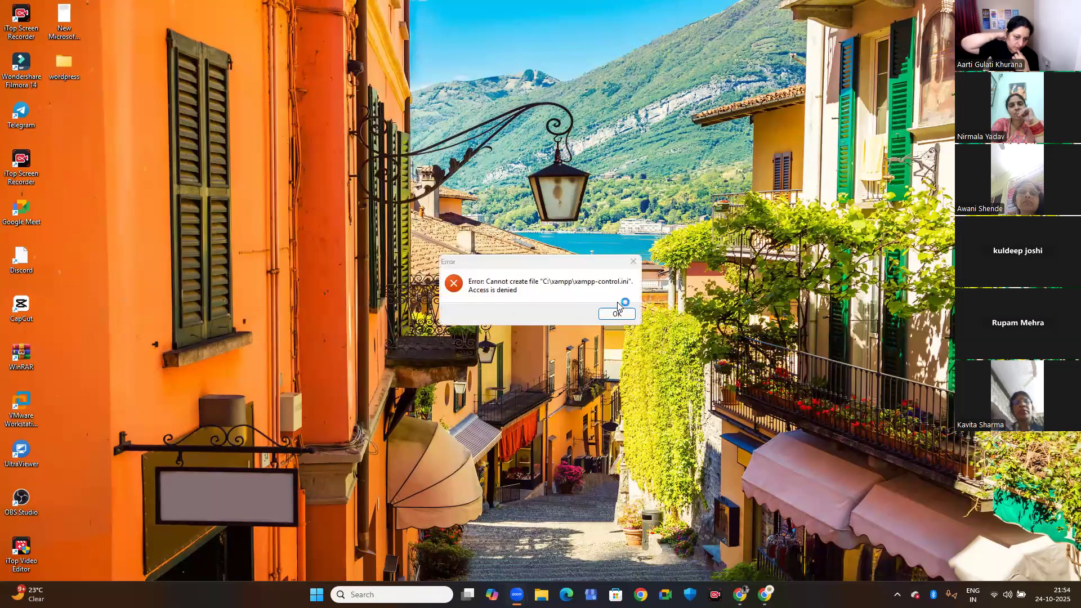
left_click(631, 263)
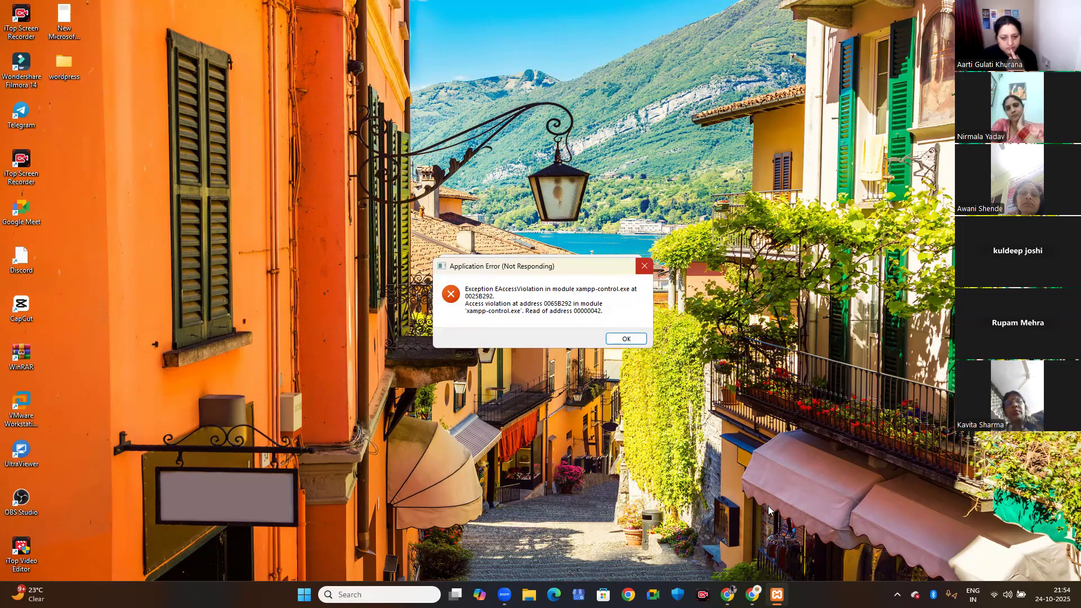
left_click(898, 594)
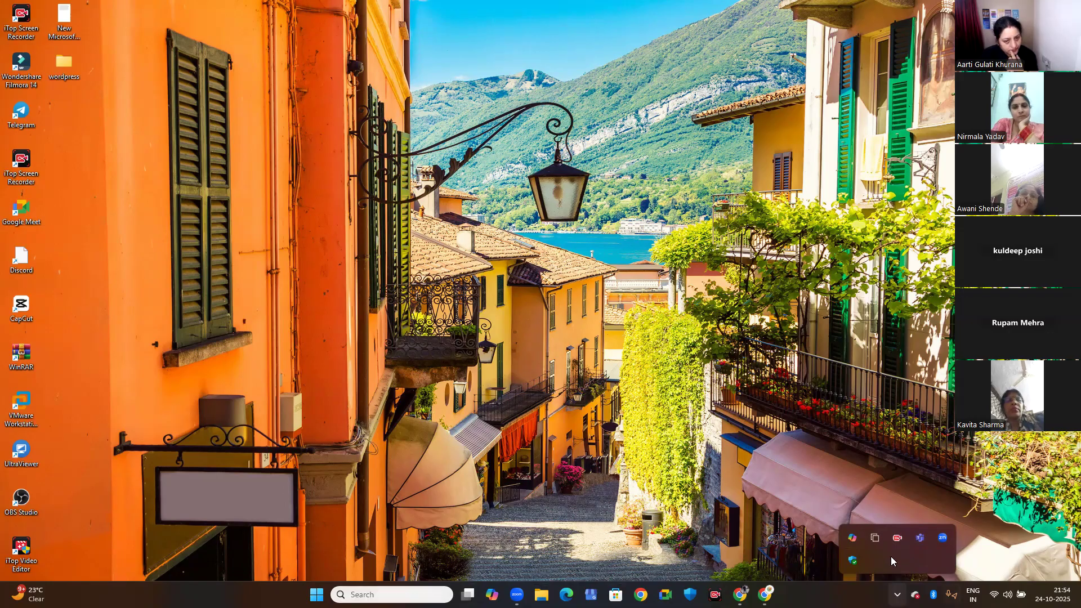
Search Windows for xam to locate the XAMPP Control Panel, and close the search without launching it.
left_click(391, 594)
type("xam")
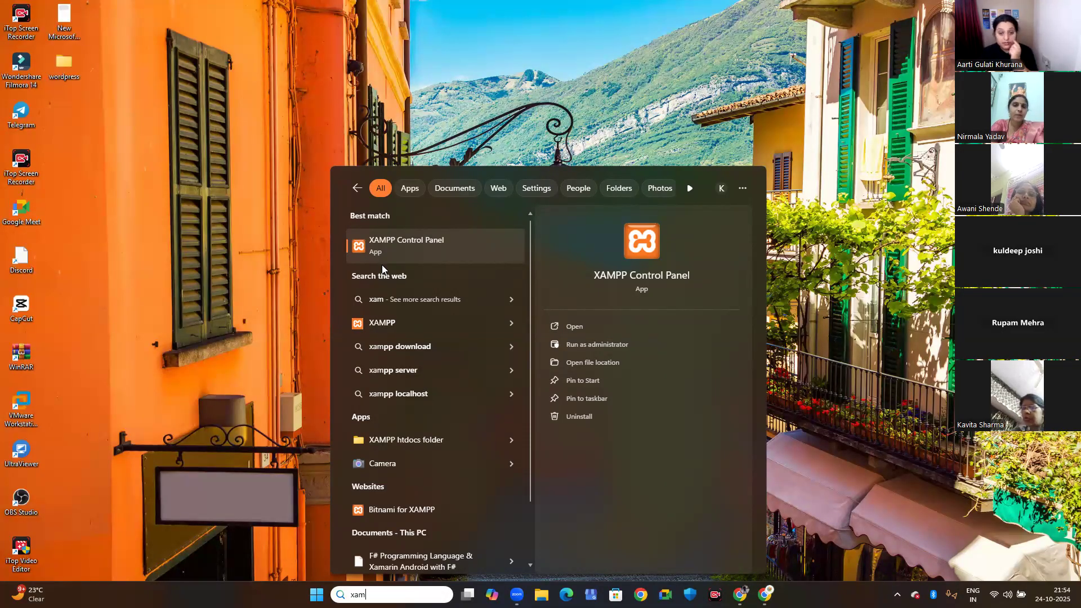
left_click(815, 188)
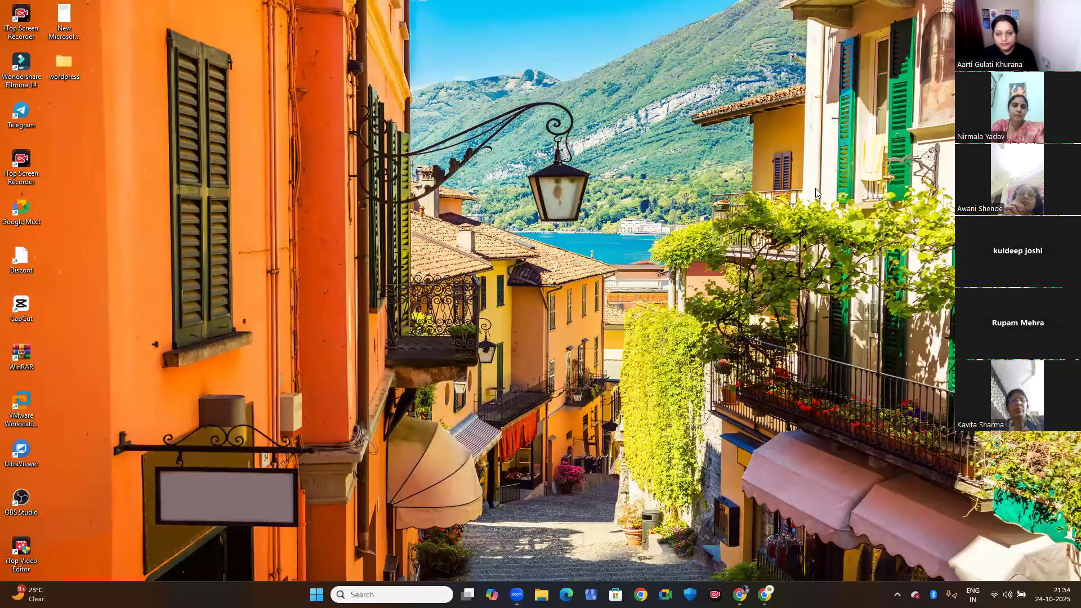